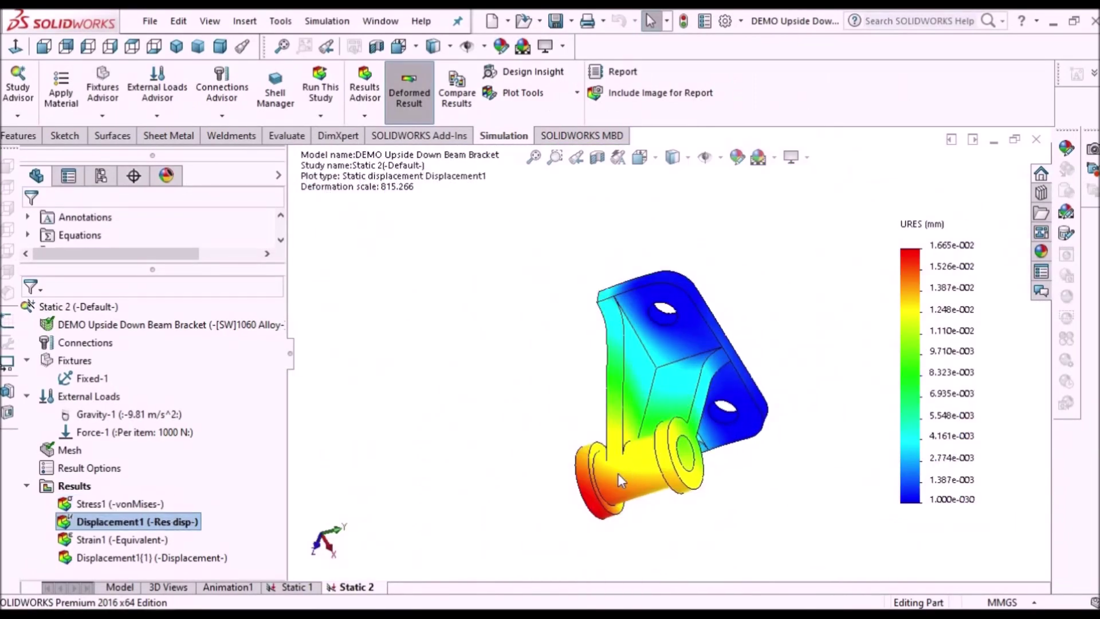
middle_click_drag(620, 480, 705, 526)
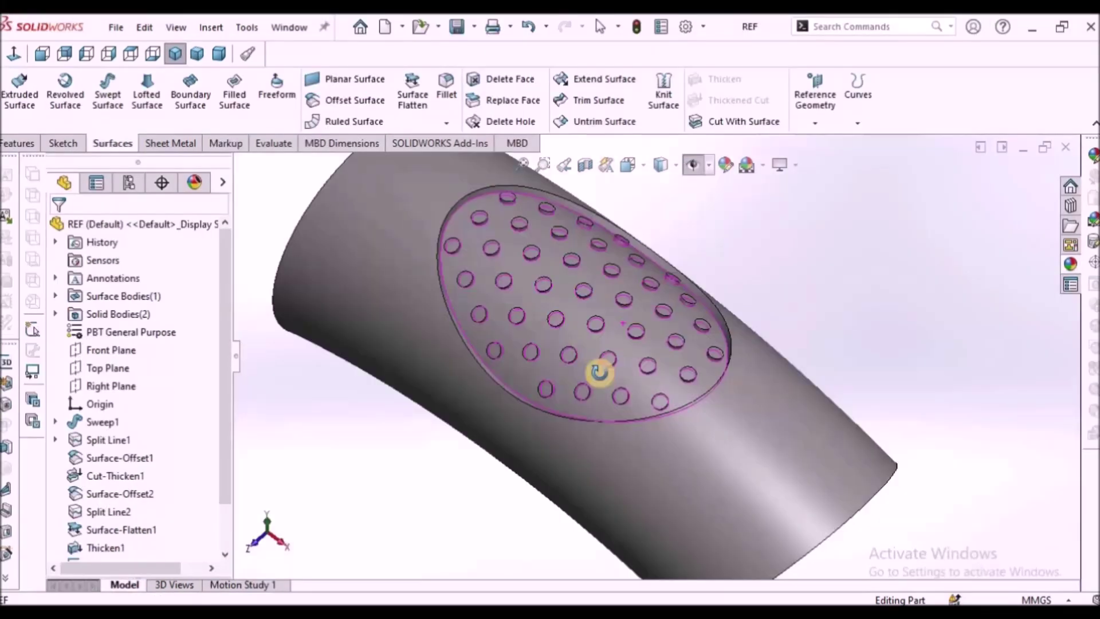
middle_click_drag(599, 368, 732, 369)
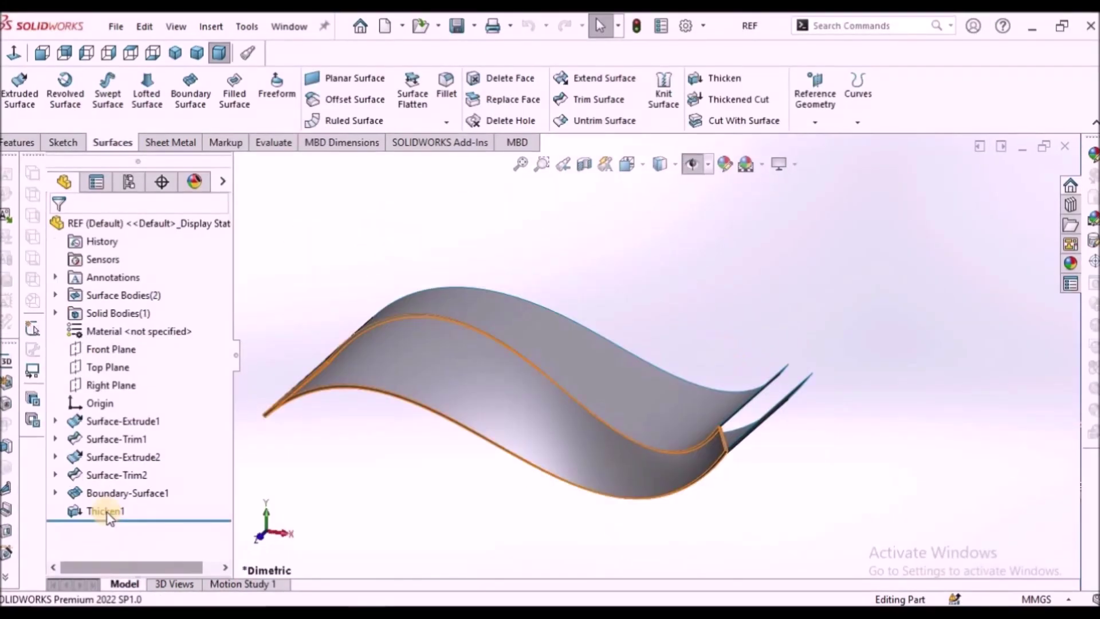
Hide the body of the Thicken1 feature in the REF part.
right_click(94, 511)
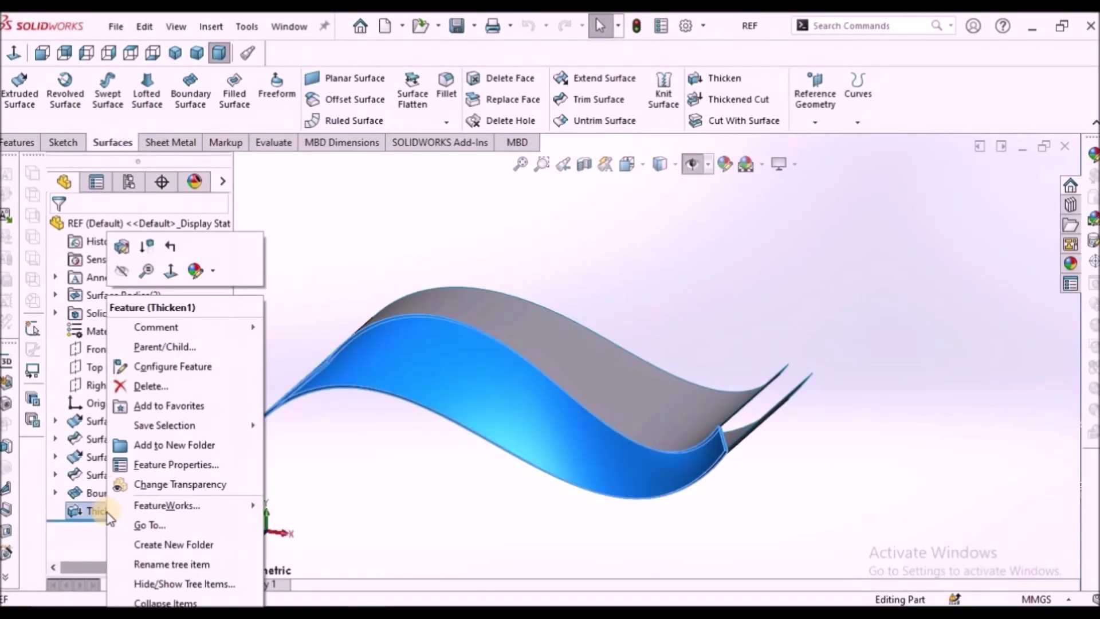
left_click(123, 272)
middle_click_drag(588, 336, 594, 356)
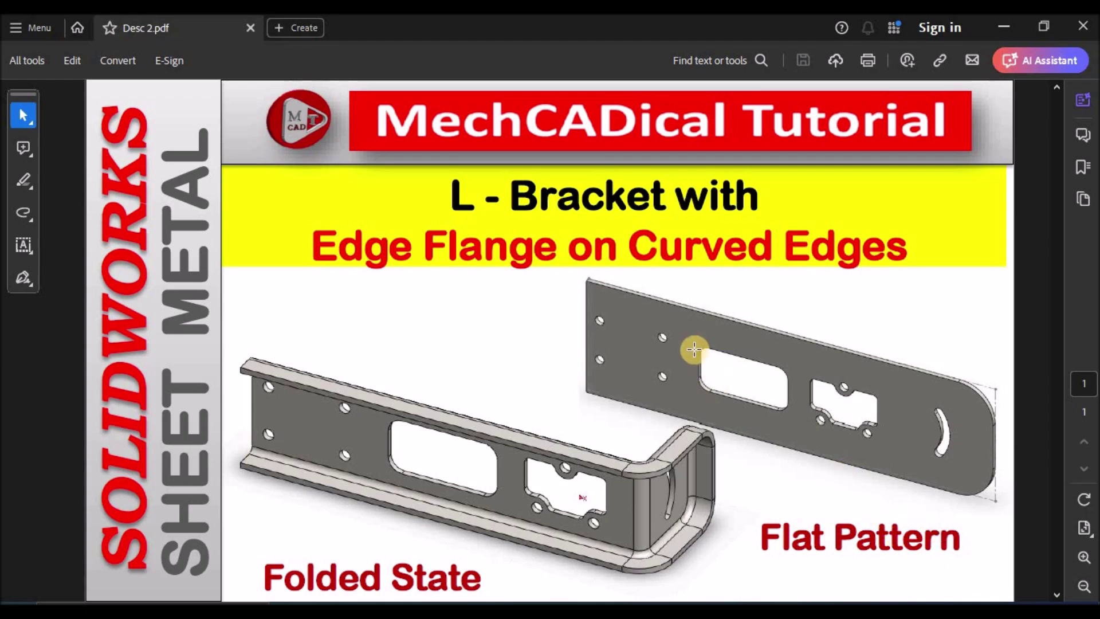
Switch to SOLIDWORKS and examine the finished L Bracket's short leg with its arc slot and surrounding flange.
key("alt+Tab")
middle_click_drag(732, 299, 707, 393)
scroll(769, 386, "down", 3)
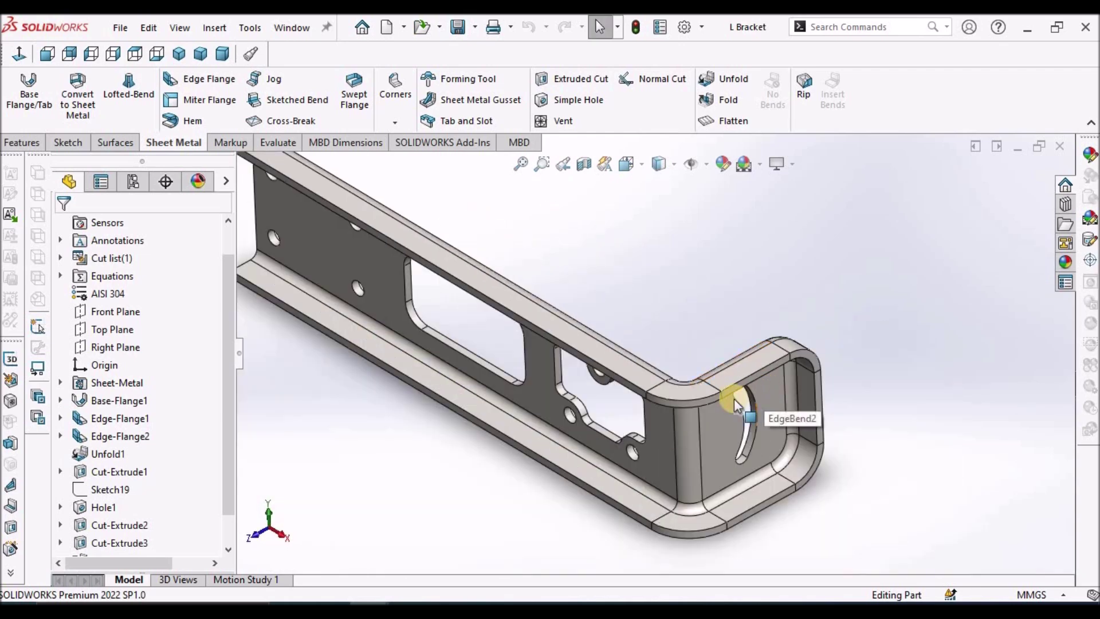
scroll(710, 400, "up", 2)
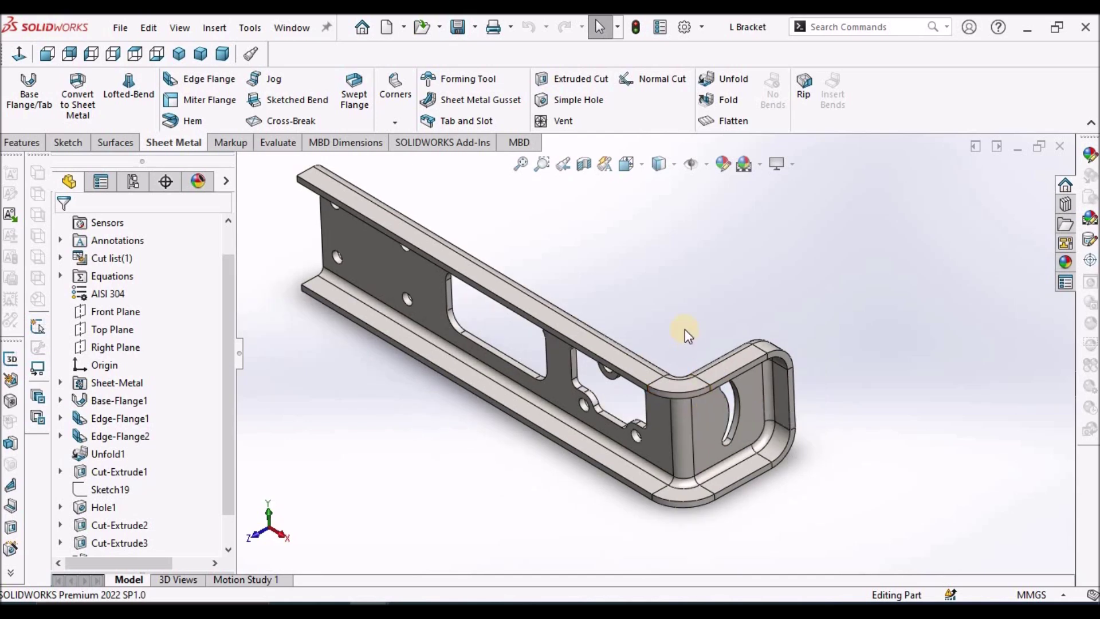
middle_click_drag(685, 330, 565, 348)
Examine the Edge-Flange2 faces along the long straight edge and around the curved corner of the short leg.
left_click(558, 337)
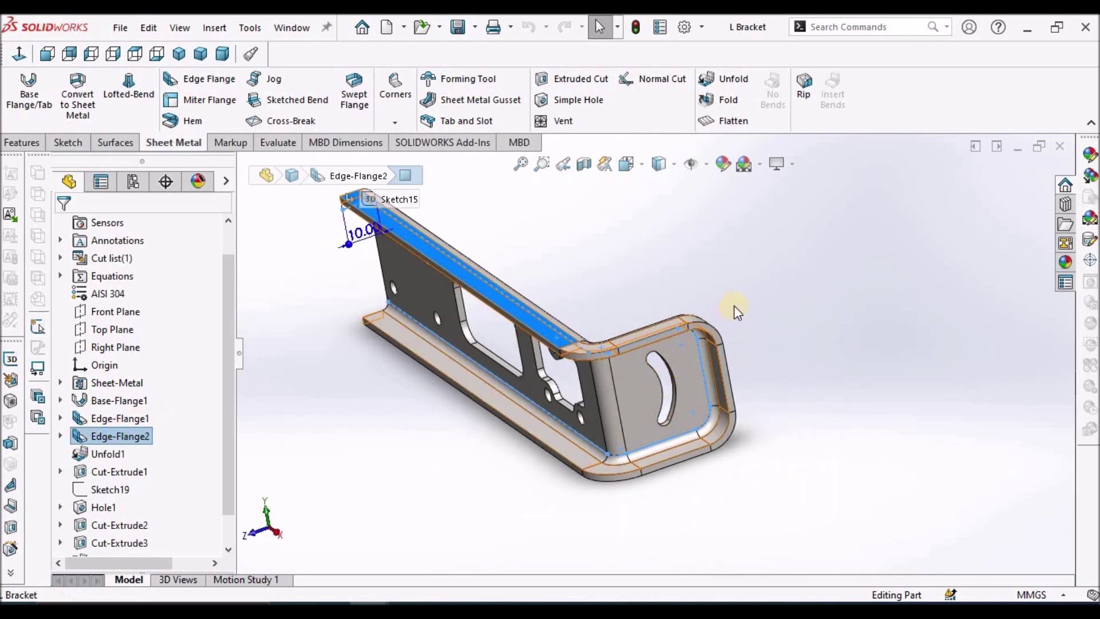
middle_click_drag(693, 376, 568, 427)
scroll(477, 472, "down", 3)
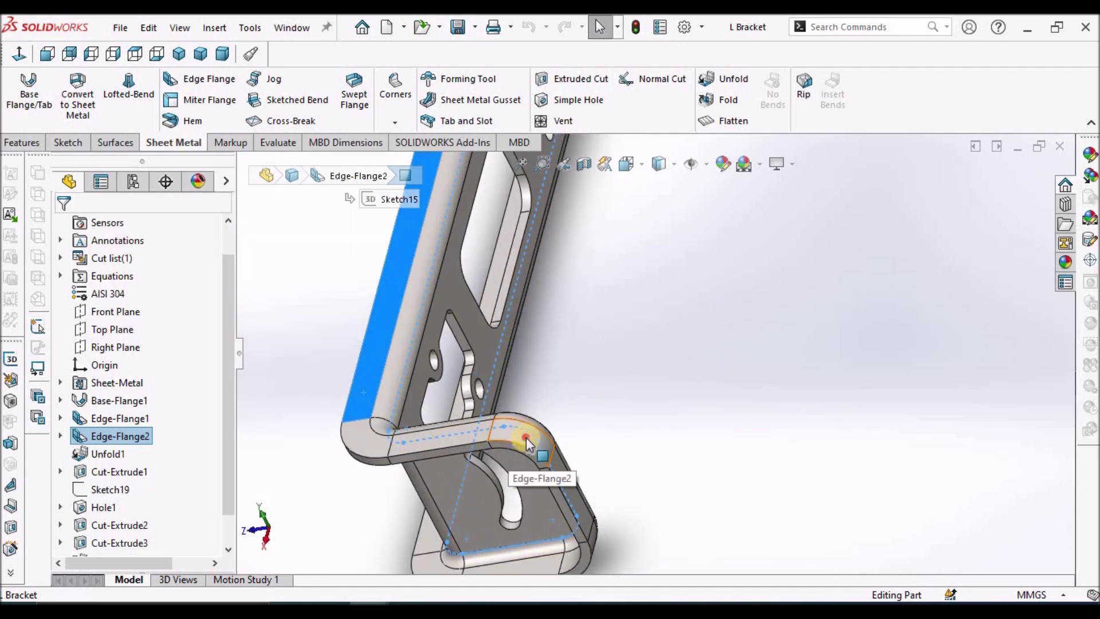
left_click(526, 438)
left_click(655, 467)
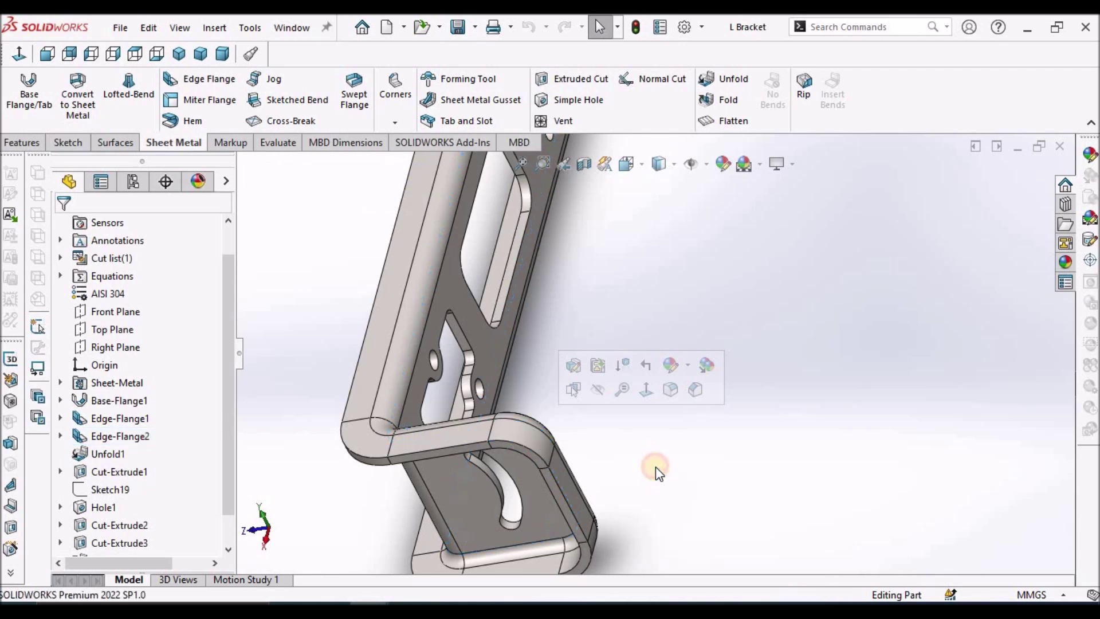
left_click(533, 445)
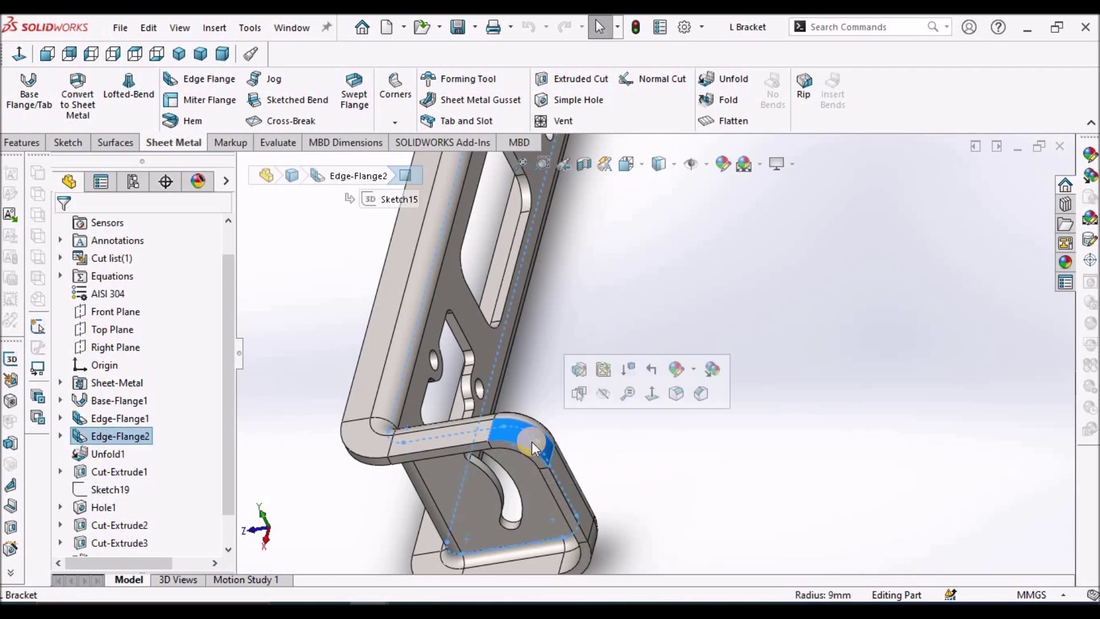
left_click(693, 333)
Examine the whole L Bracket in the Dimetric and Isometric views.
scroll(575, 289, "up", 8)
middle_click_drag(575, 289, 532, 193)
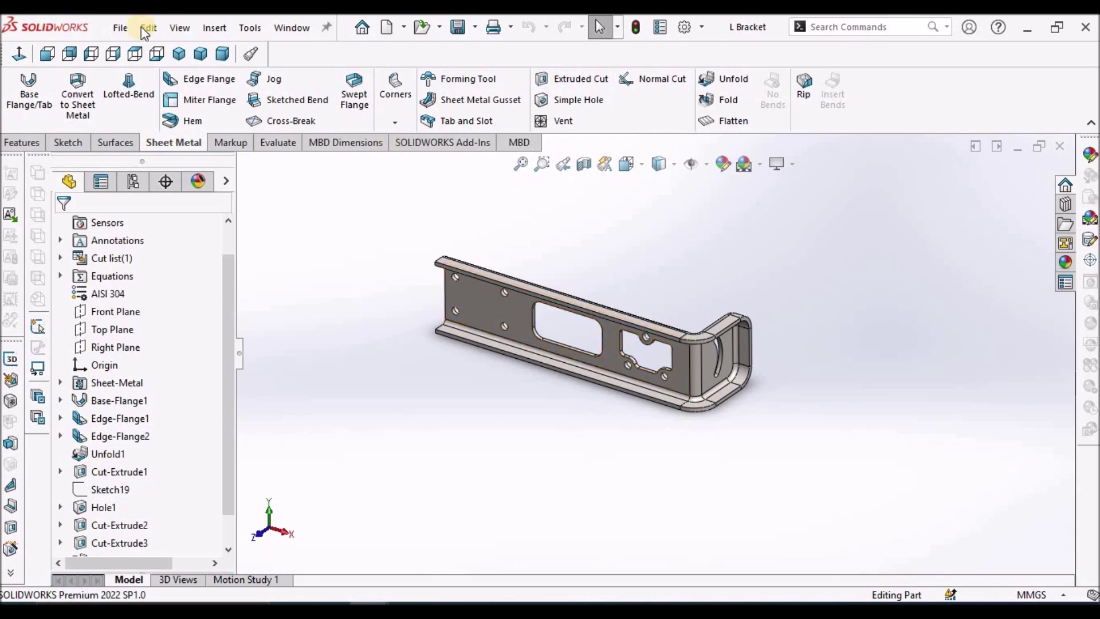
left_click(222, 53)
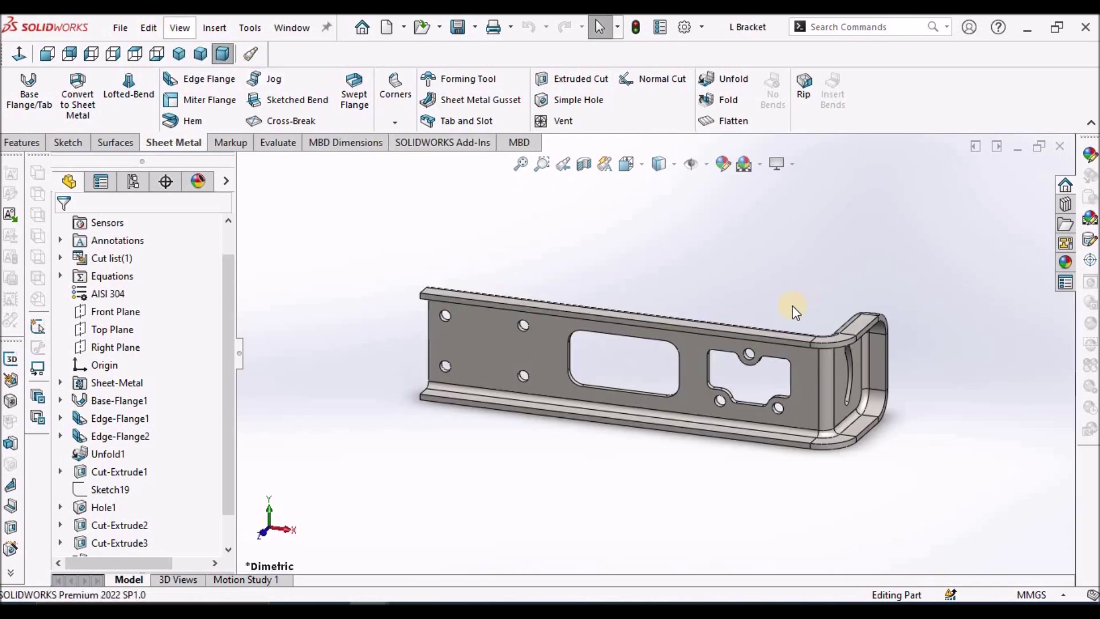
left_click(179, 54)
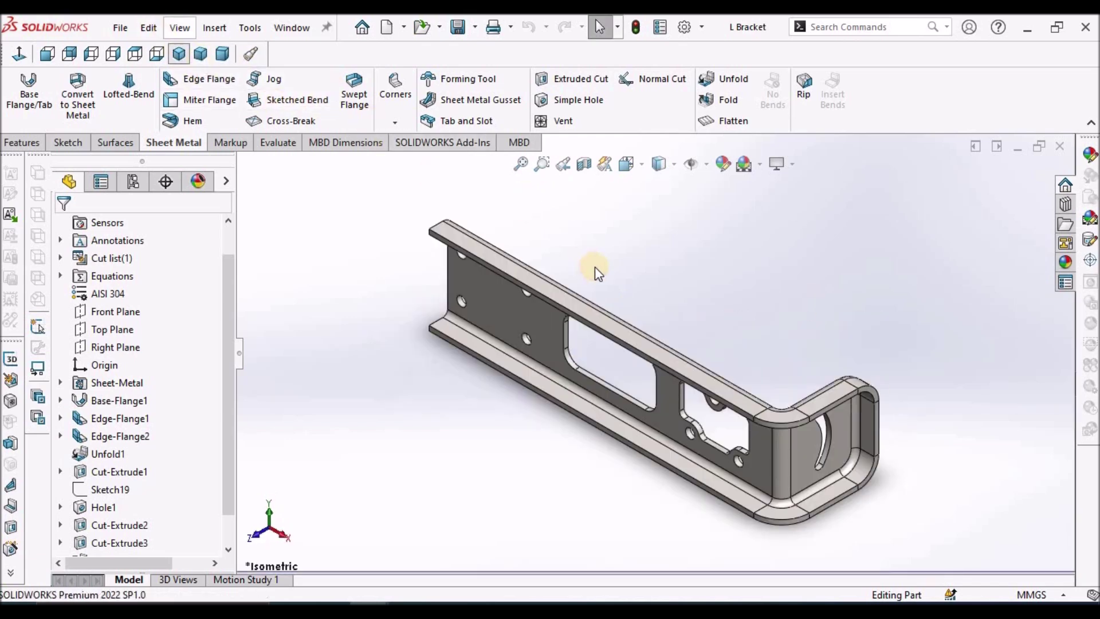
Switch to the Demo L Bracket part and start a sketch on the Front Plane.
left_click(280, 27)
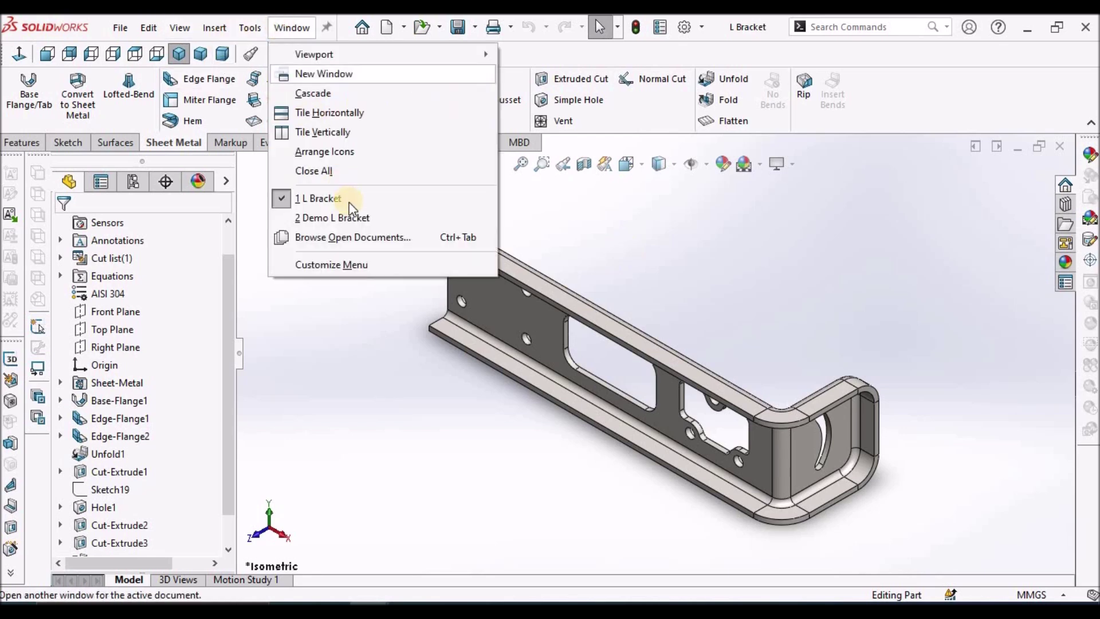
left_click(346, 214)
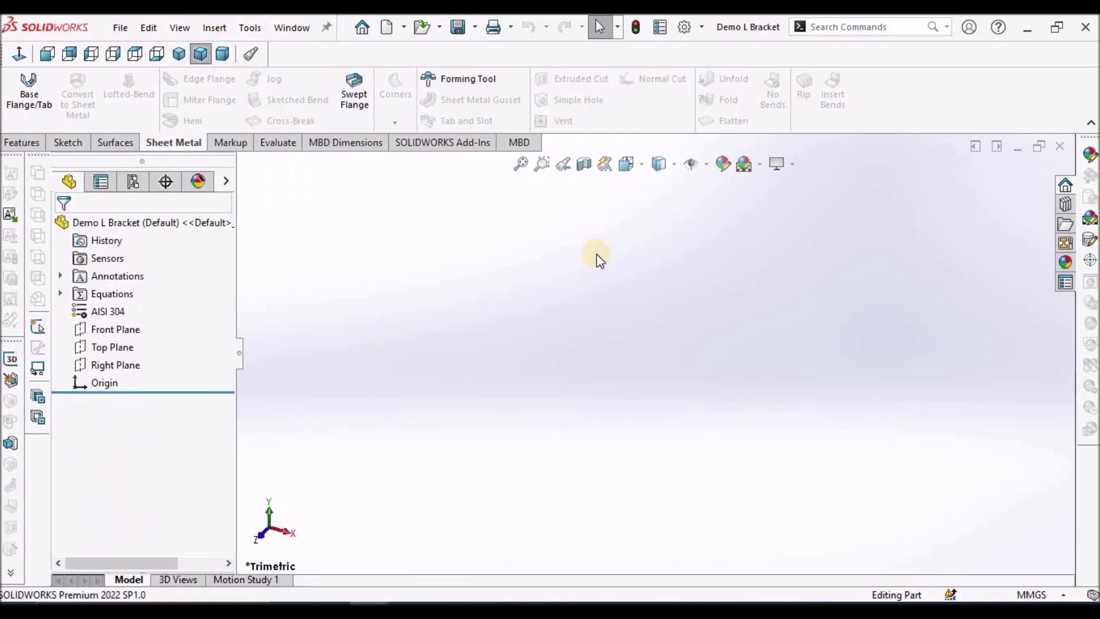
left_click(103, 329)
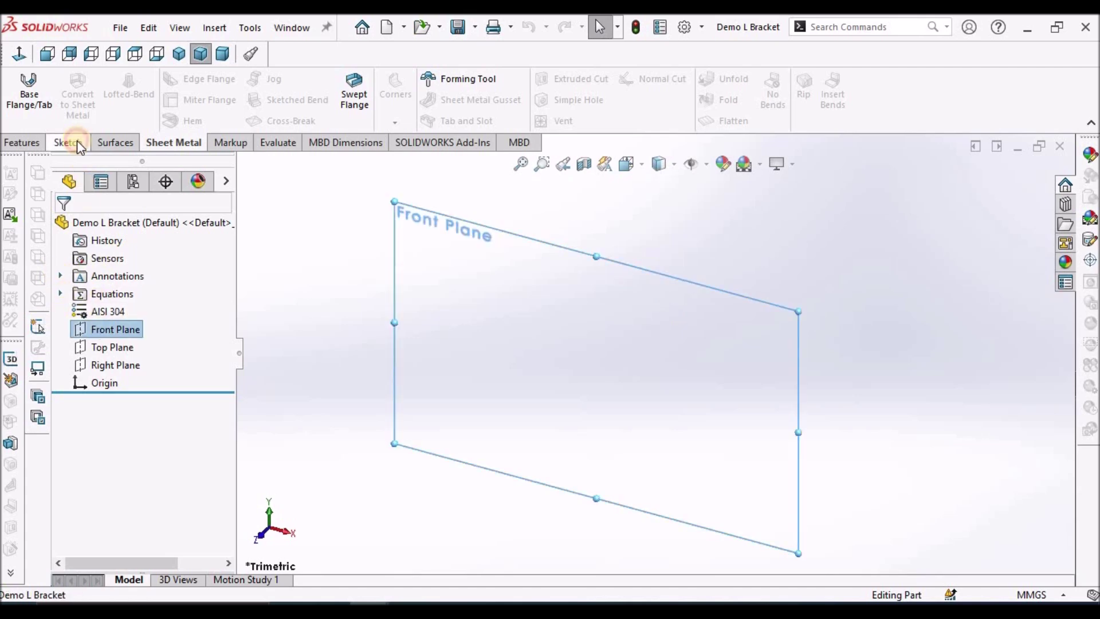
left_click(77, 140)
left_click(20, 85)
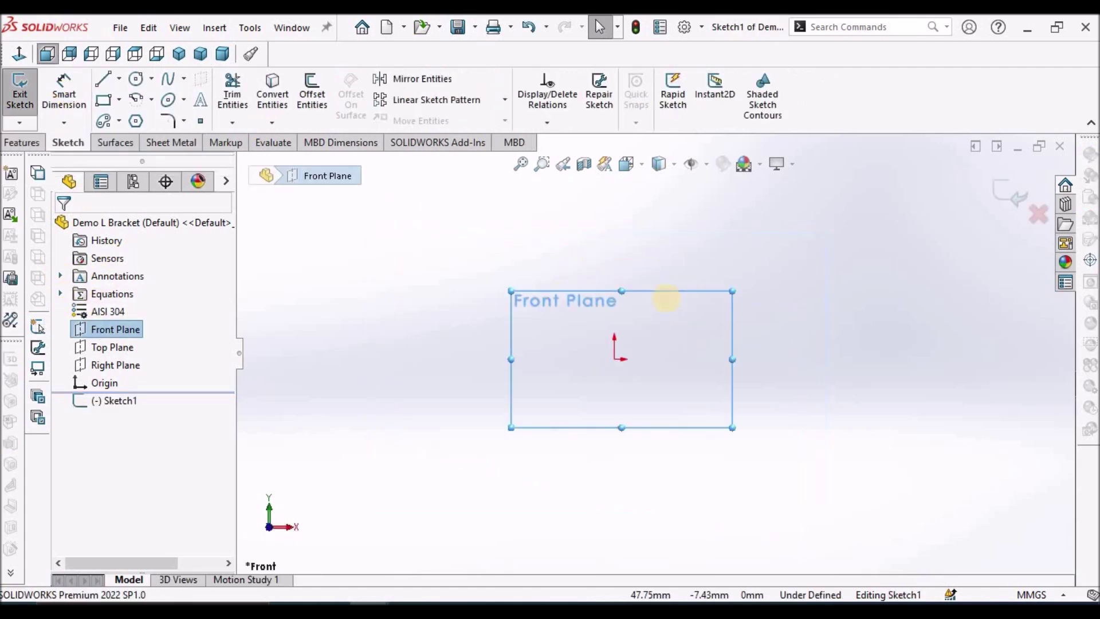
Sketch a center rectangle about 235 mm wide and 70 mm high, centred on the origin.
left_click(120, 102)
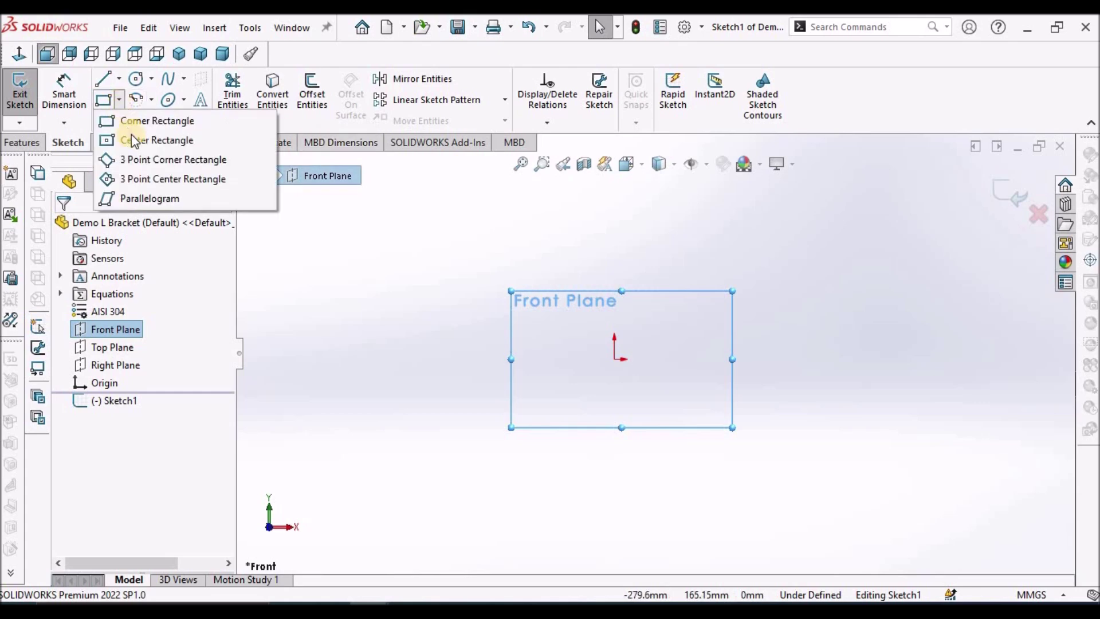
left_click(132, 138)
left_click(615, 360)
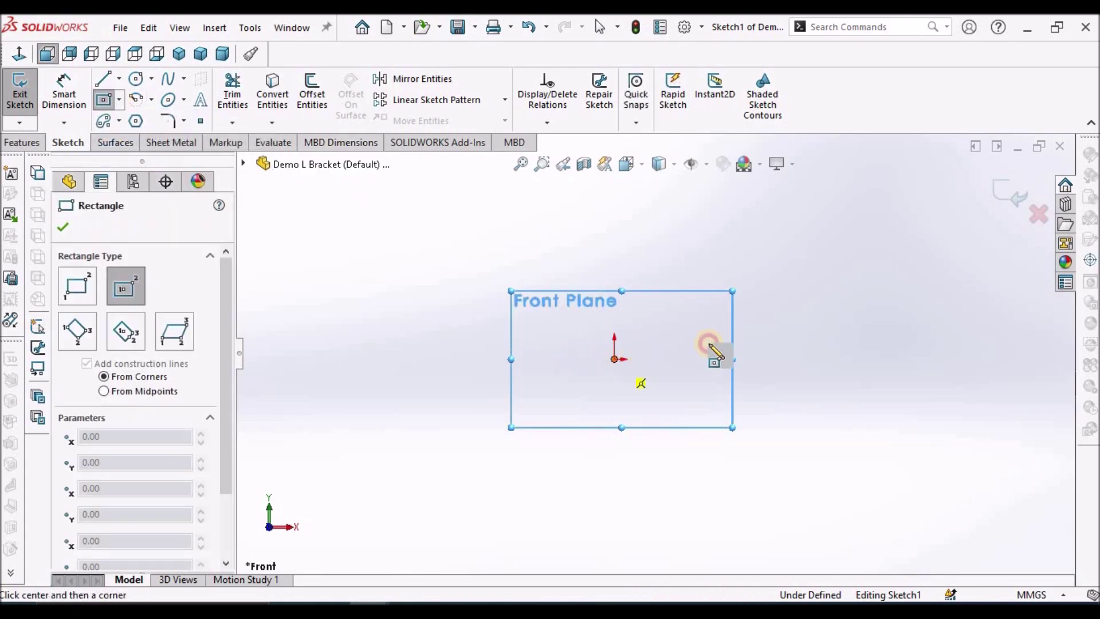
left_click(761, 286)
right_click(435, 198)
left_click(455, 199)
scroll(654, 353, "up", 3)
scroll(686, 424, "down", 2)
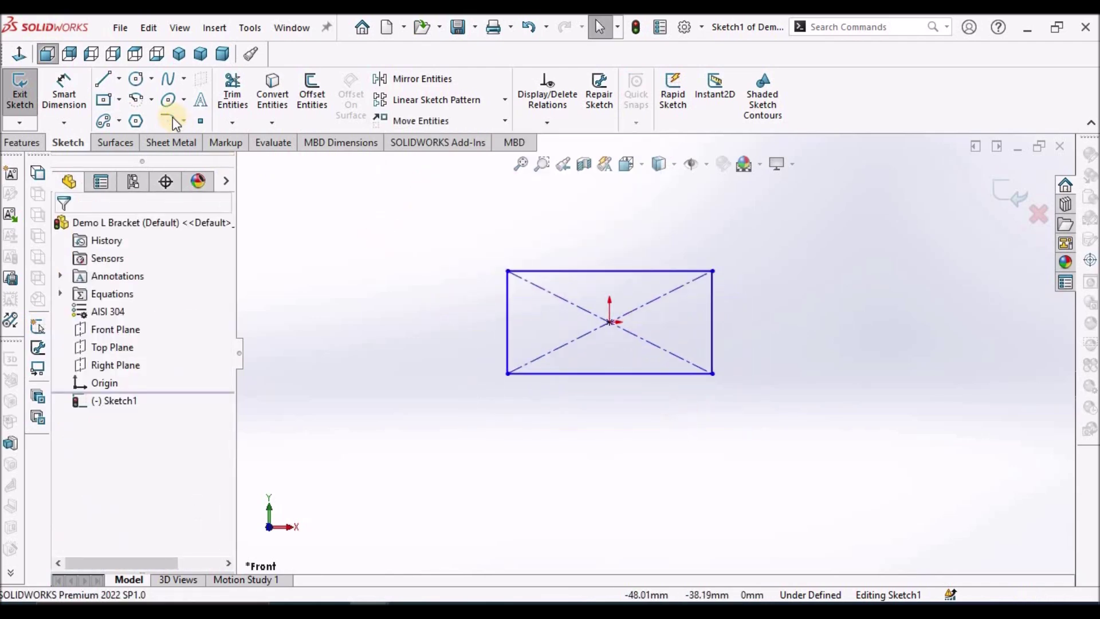
Dimension the rectangle's horizontal side as 140 mm.
left_click(66, 92)
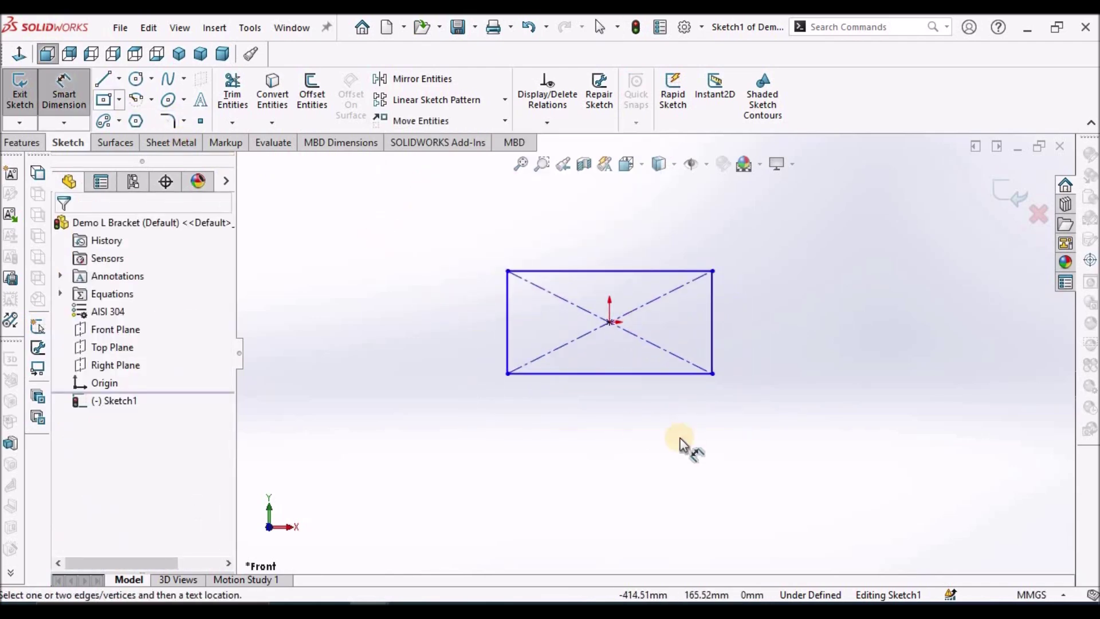
left_click(671, 378)
left_click(639, 429)
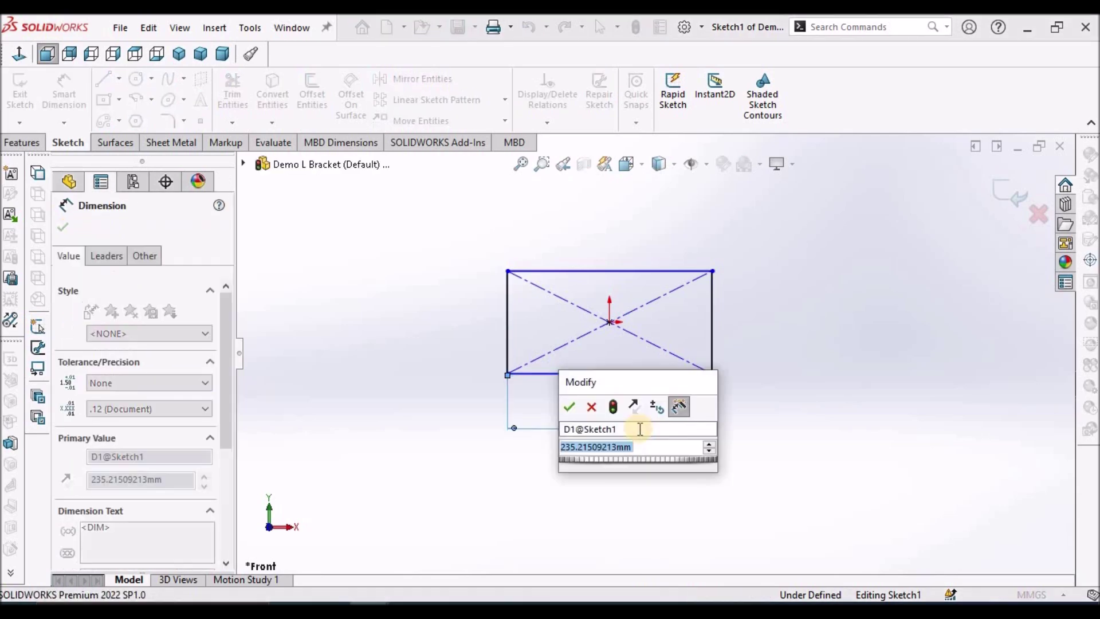
type("140")
key("Return")
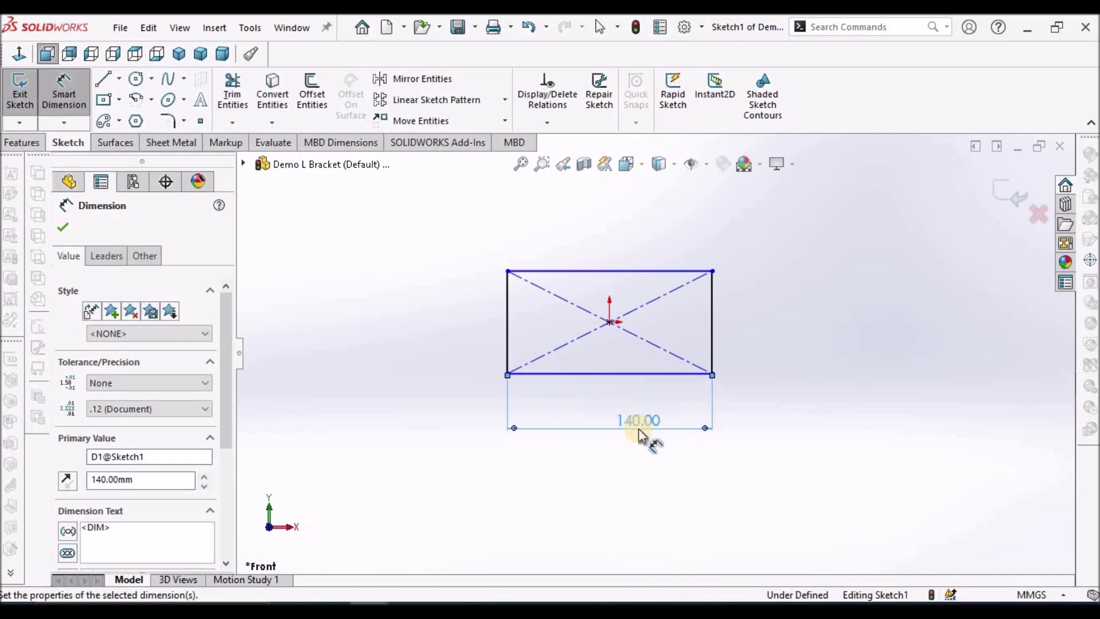
left_click(778, 308)
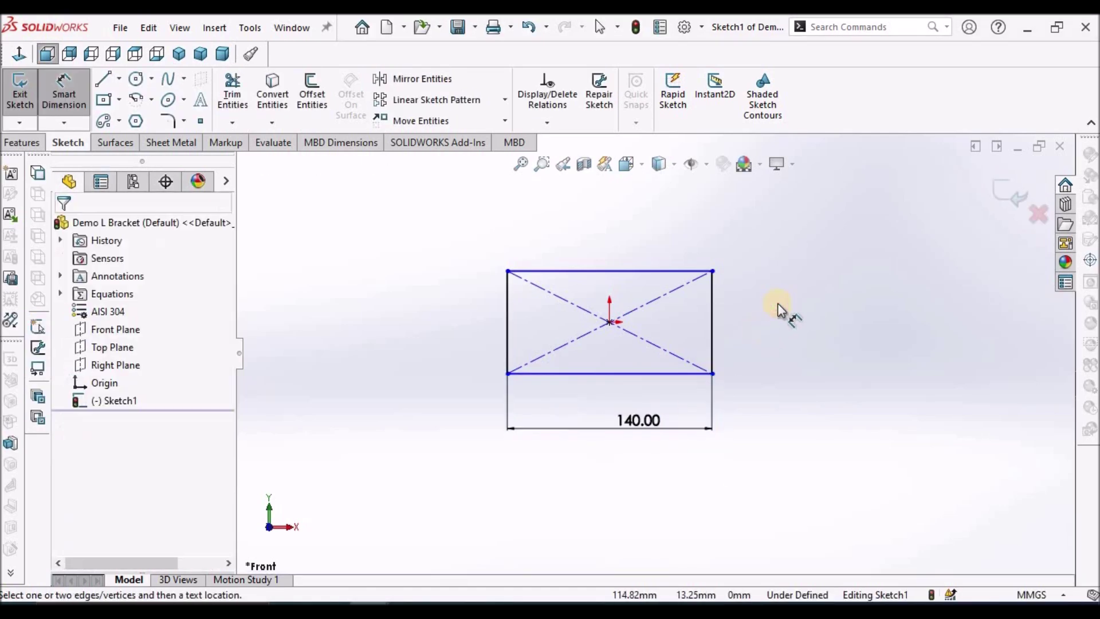
Dimension the rectangle's vertical side as 30 mm.
left_click(712, 310)
left_click(754, 316)
type("30")
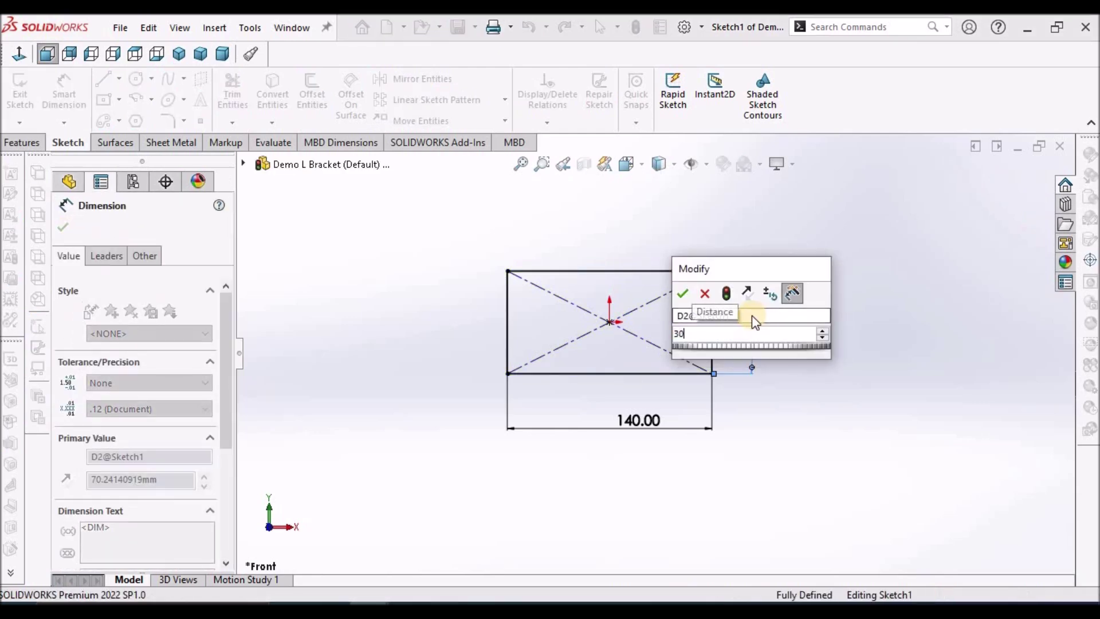
key("Return")
right_click(490, 260)
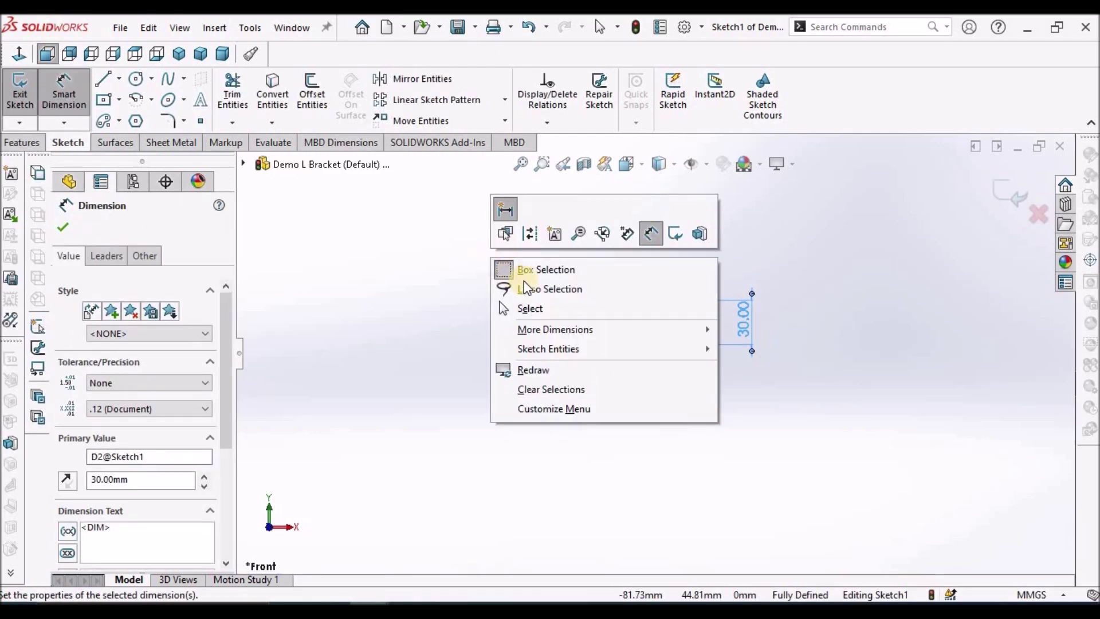
left_click(523, 307)
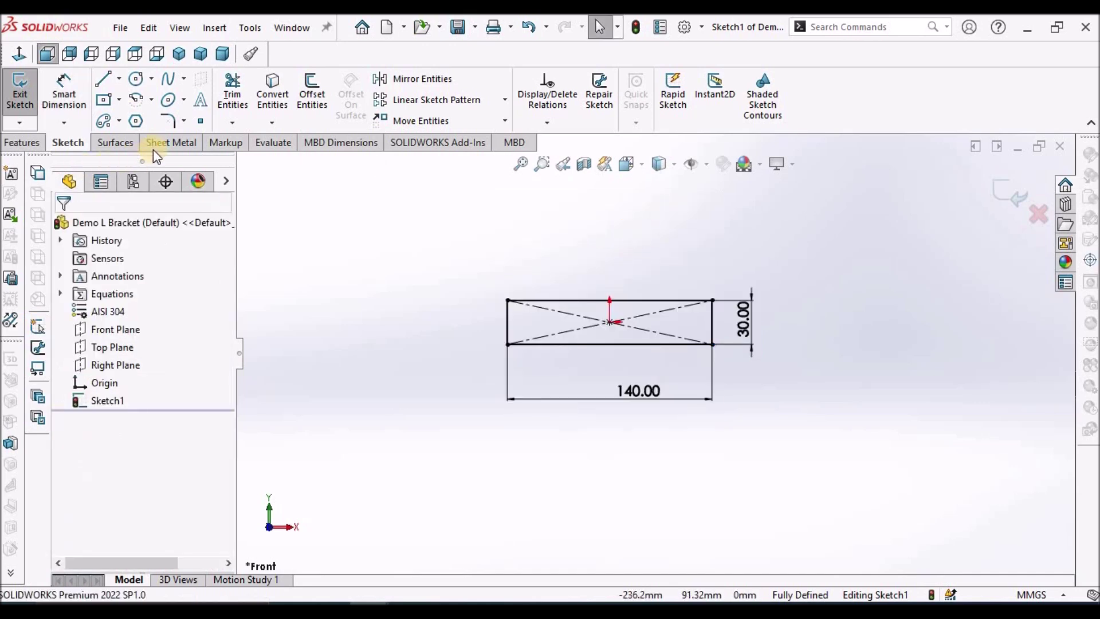
Create a base flange from the rectangle with 1.00 mm thickness, K-Factor 0.45 and Tear auto relief.
left_click(168, 142)
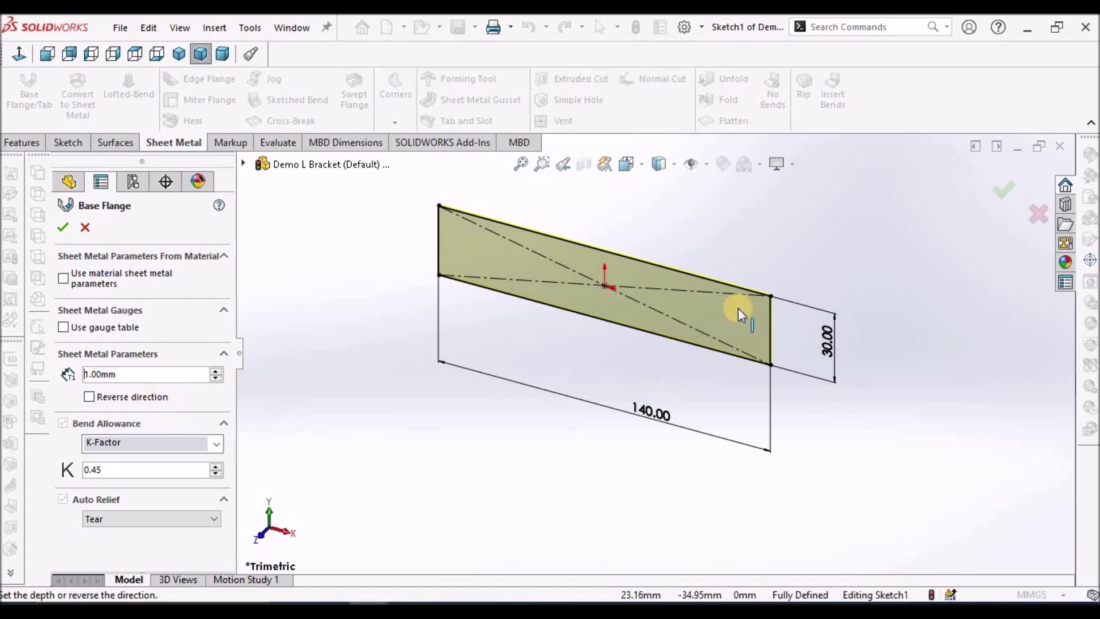
scroll(809, 284, "down", 5)
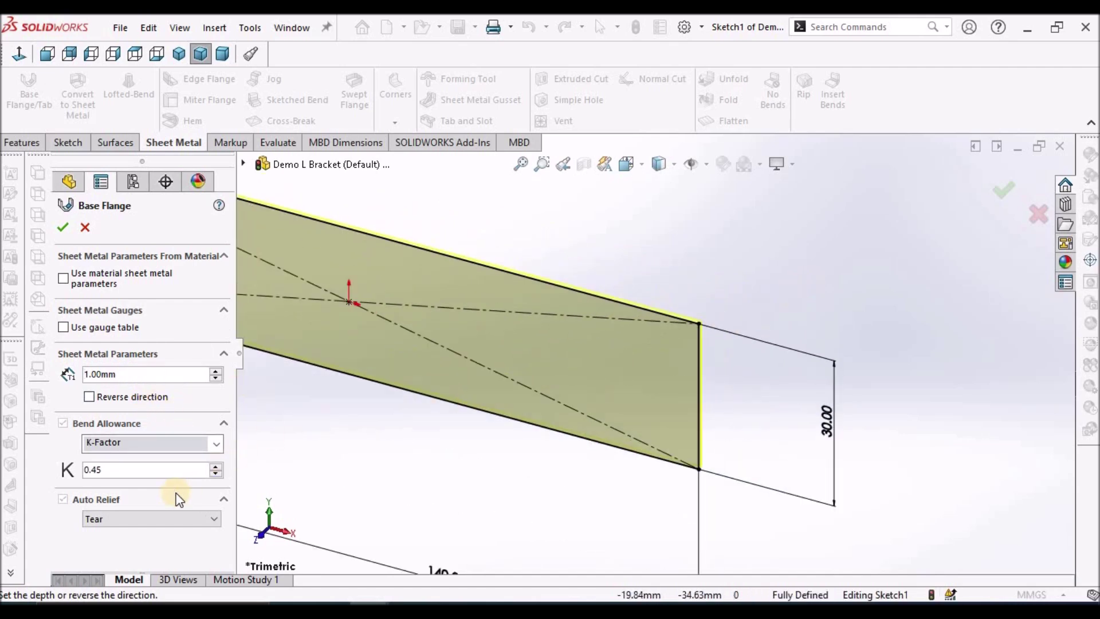
left_click(63, 225)
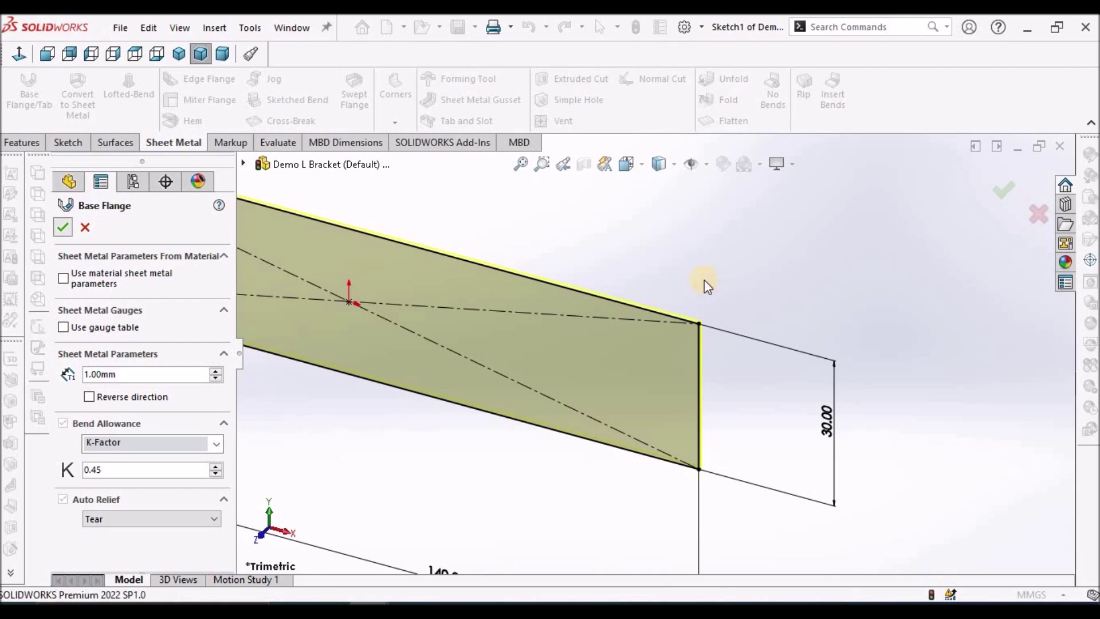
scroll(710, 332, "down", 5)
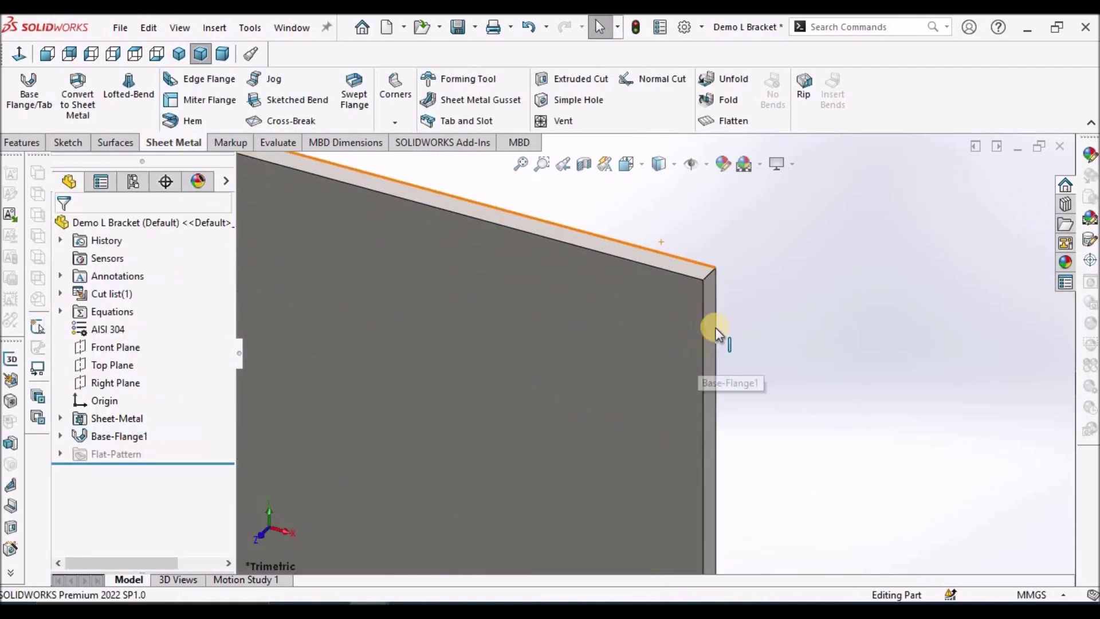
Create a 90-degree blind edge flange about 41 mm long on the plate's short end edge, using the Material Inside position.
scroll(715, 324, "up", 5)
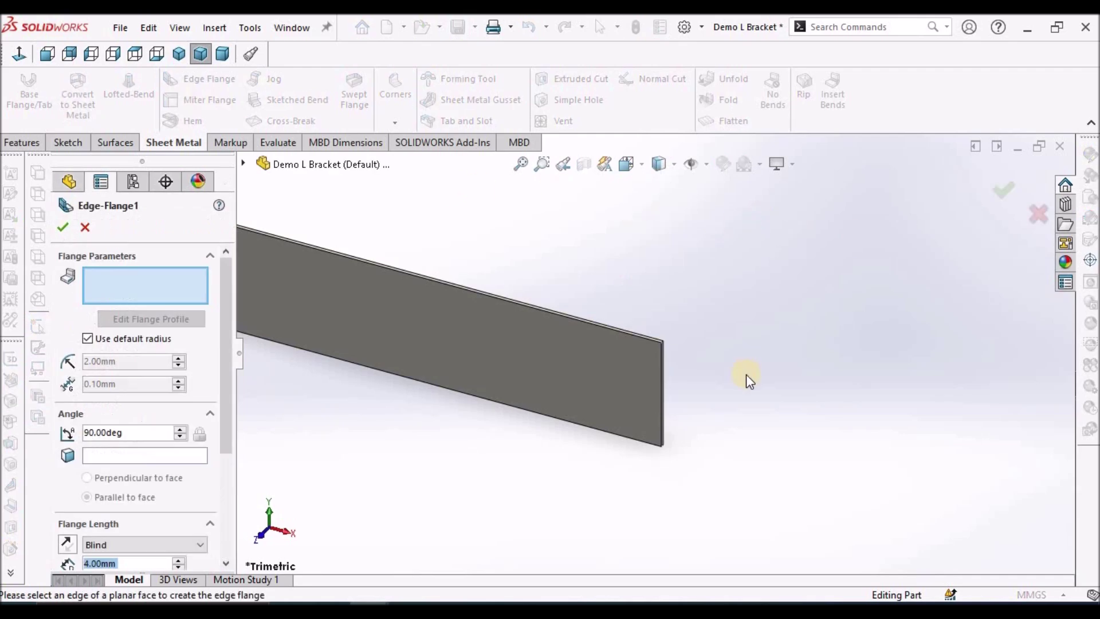
scroll(746, 373, "down", 4)
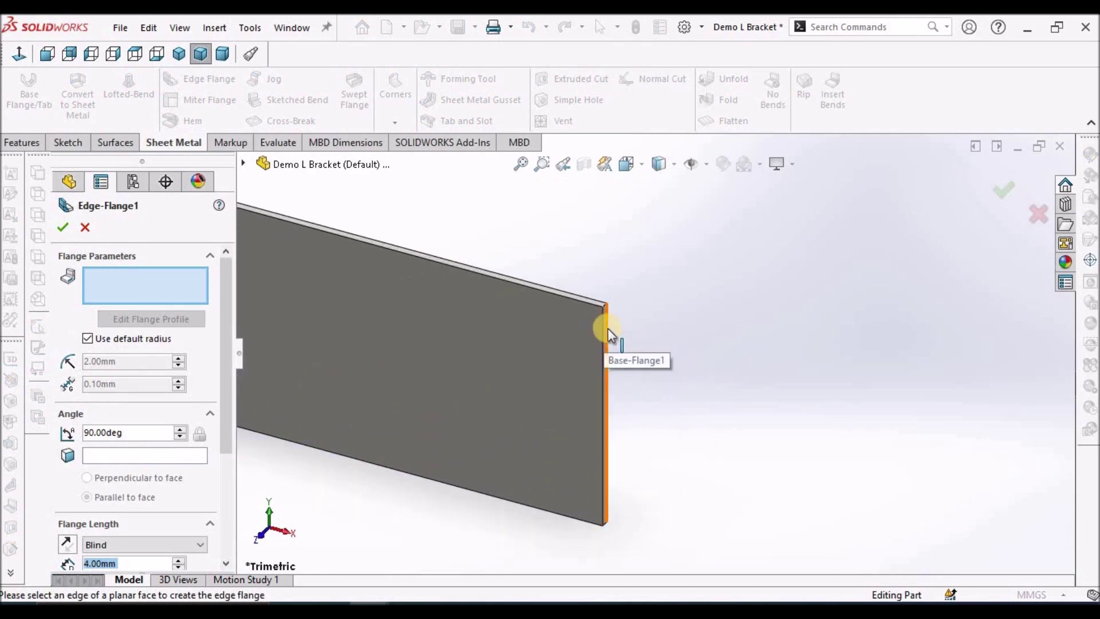
left_click(606, 329)
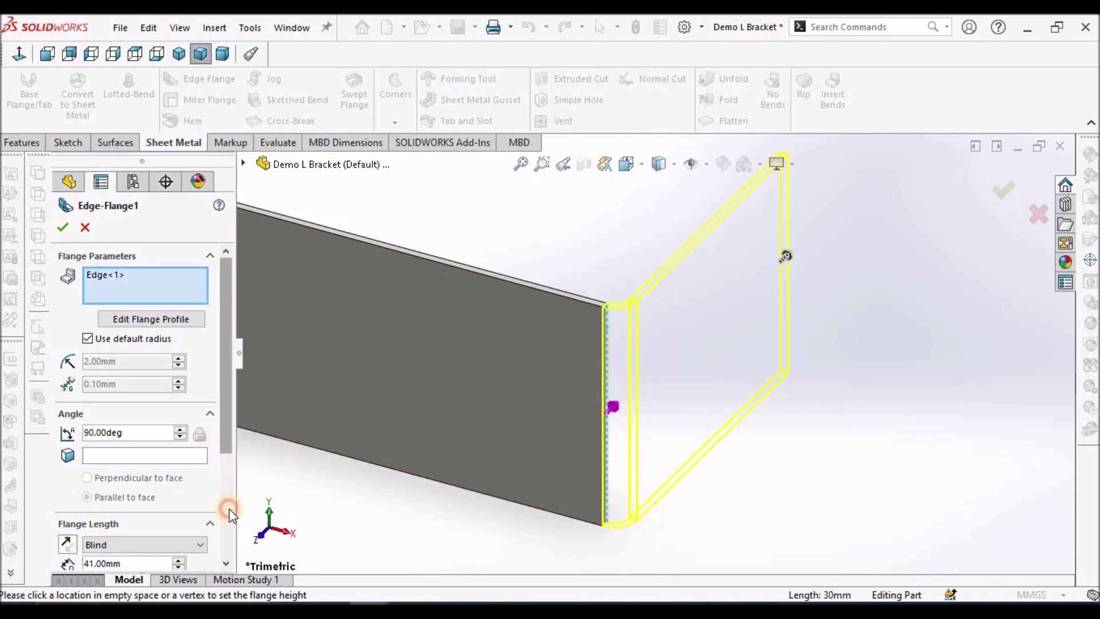
scroll(227, 511, "down", 3)
left_click(92, 495)
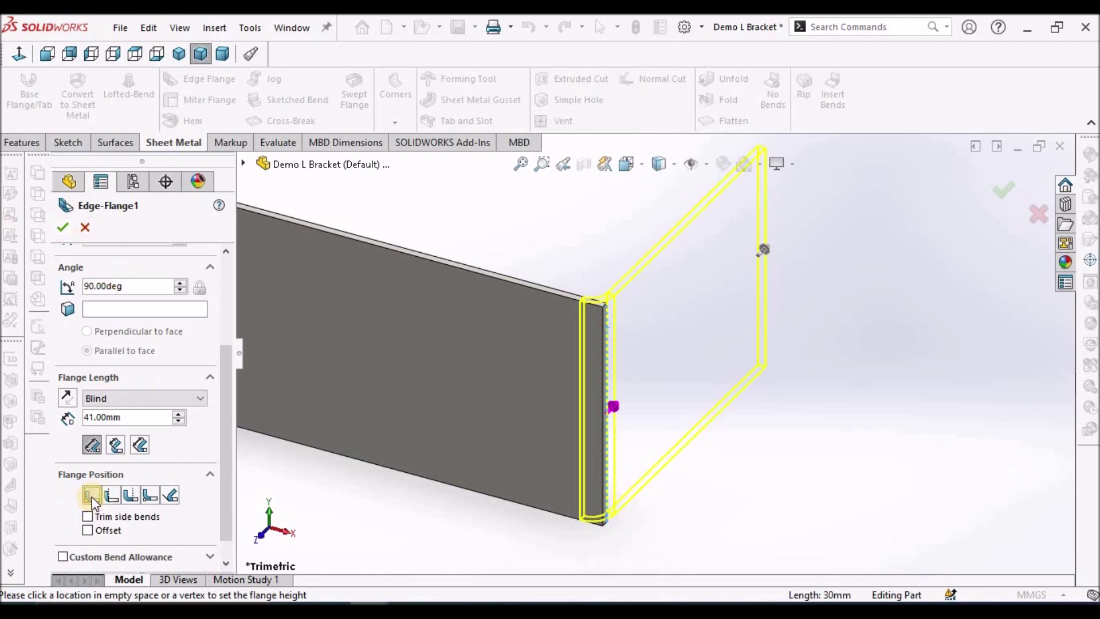
left_click(63, 227)
scroll(479, 301, "up", 5)
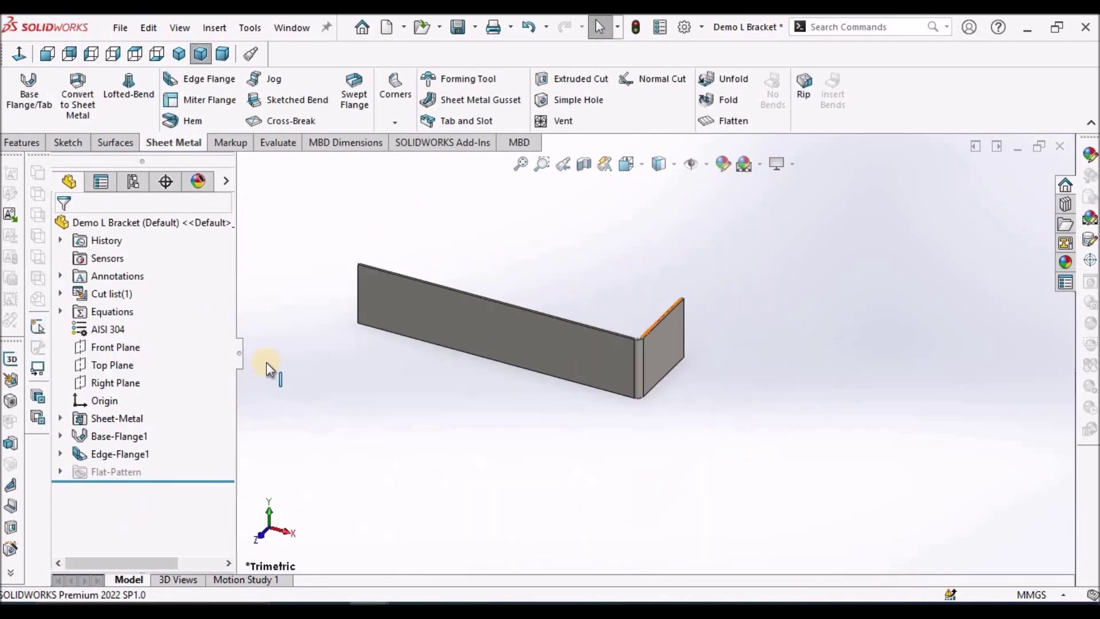
Edit the end flange's profile sketch and dimension its overall length from the base plate's outer face as 30 mm.
left_click(60, 454)
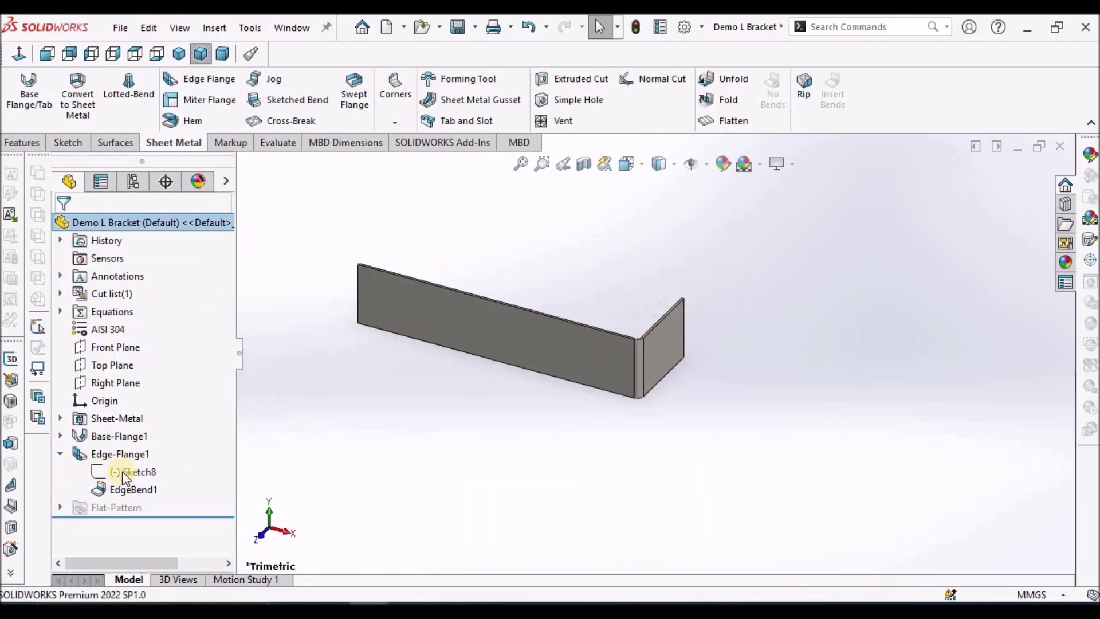
right_click(130, 472)
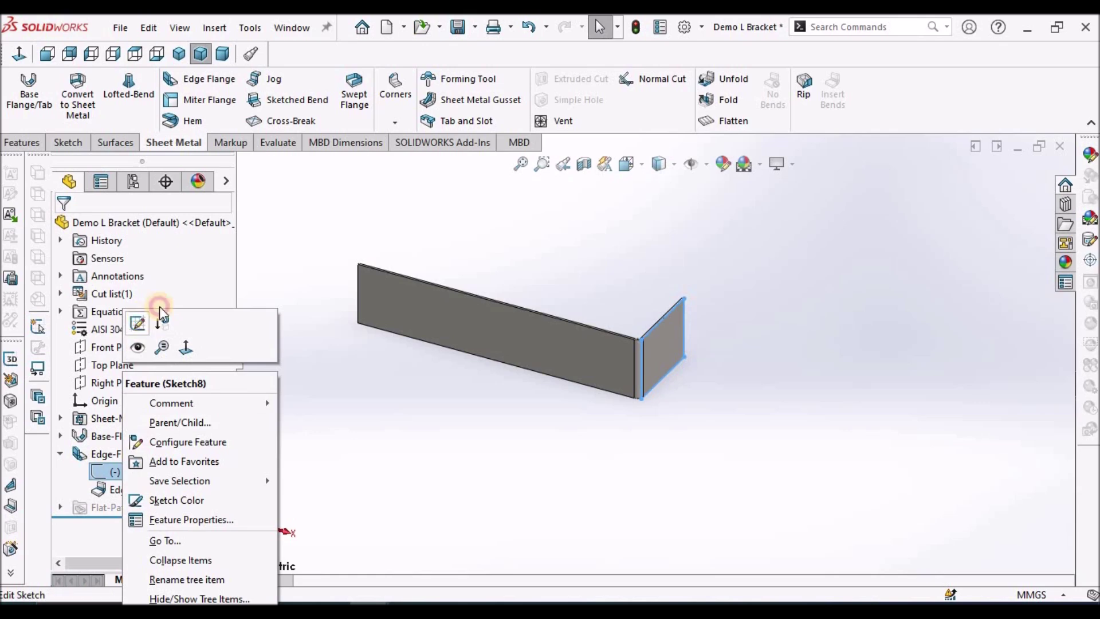
left_click(144, 316)
left_click(64, 92)
scroll(538, 281, "down", 5)
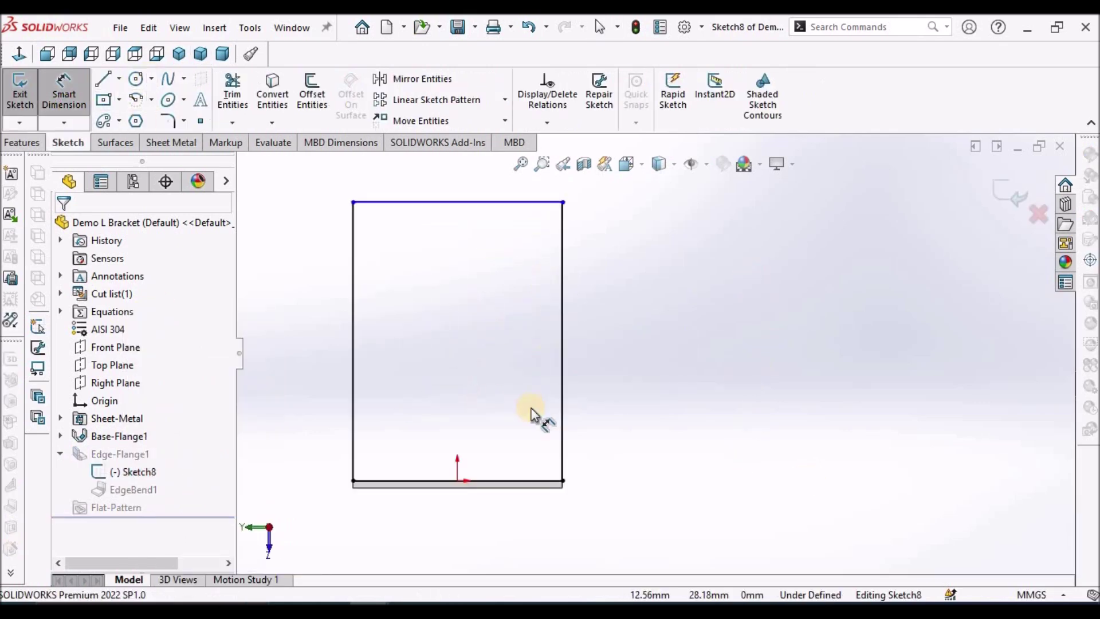
left_click(531, 485)
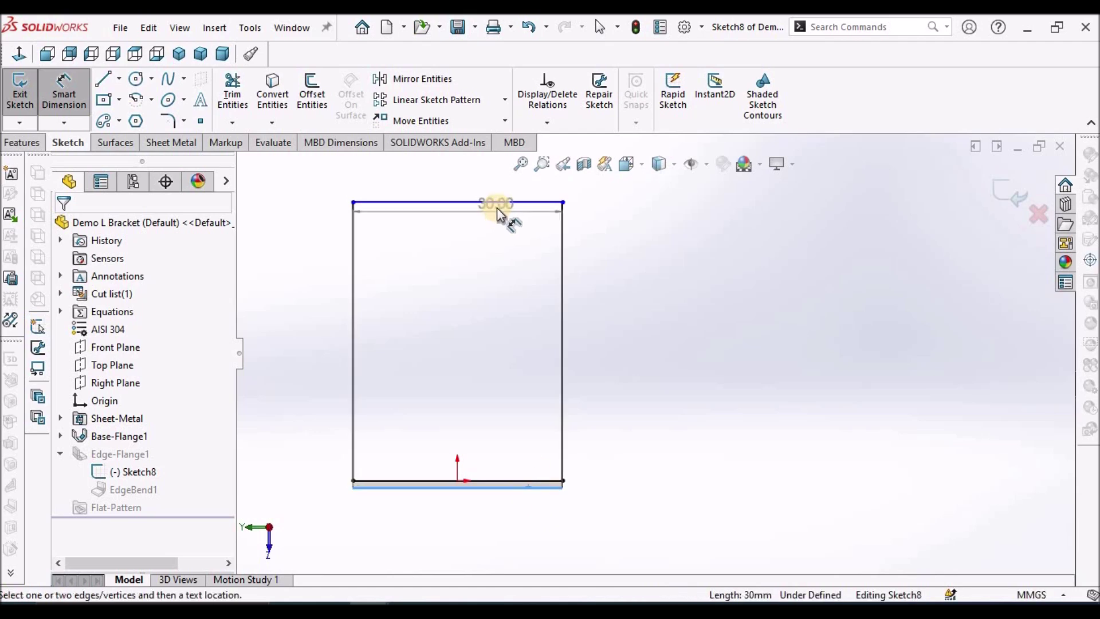
left_click(504, 212)
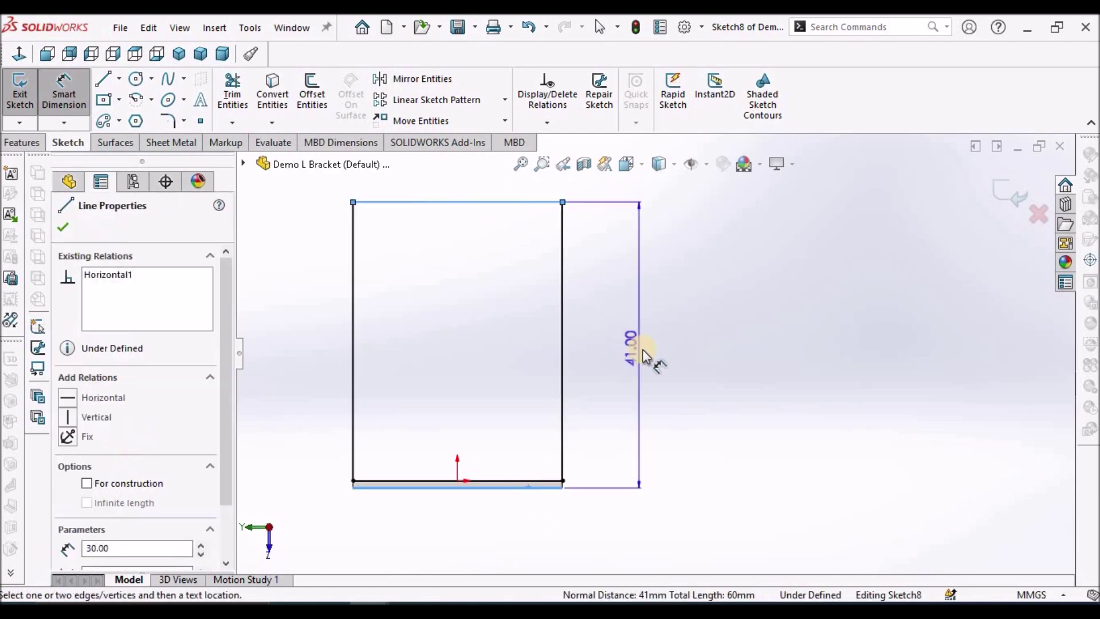
left_click(644, 349)
type("30")
key("Return")
right_click(726, 274)
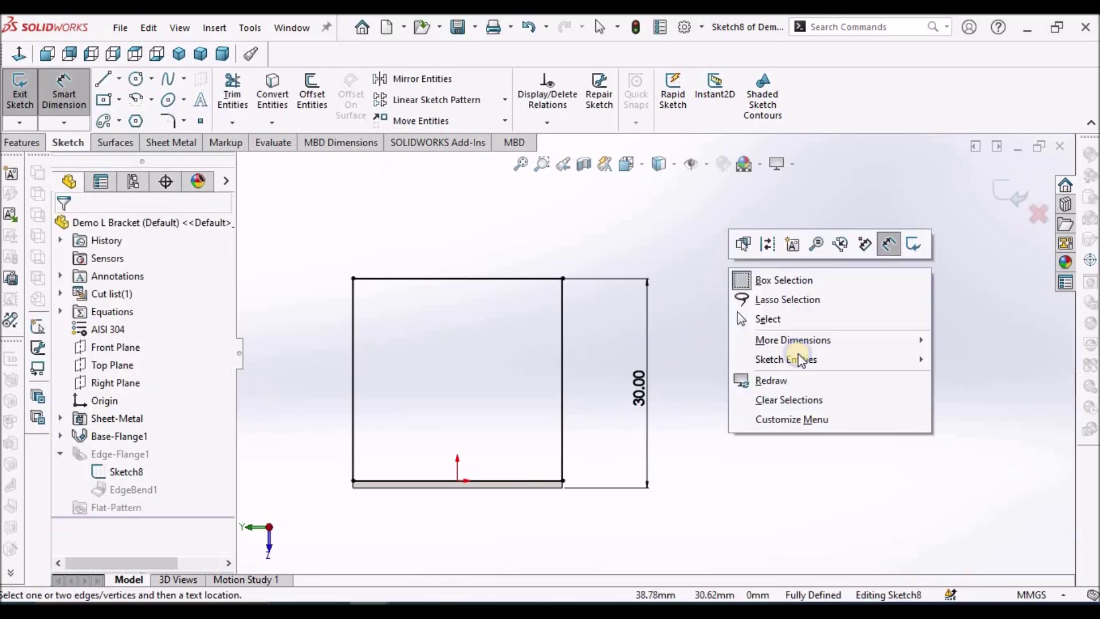
left_click(771, 319)
left_click(226, 53)
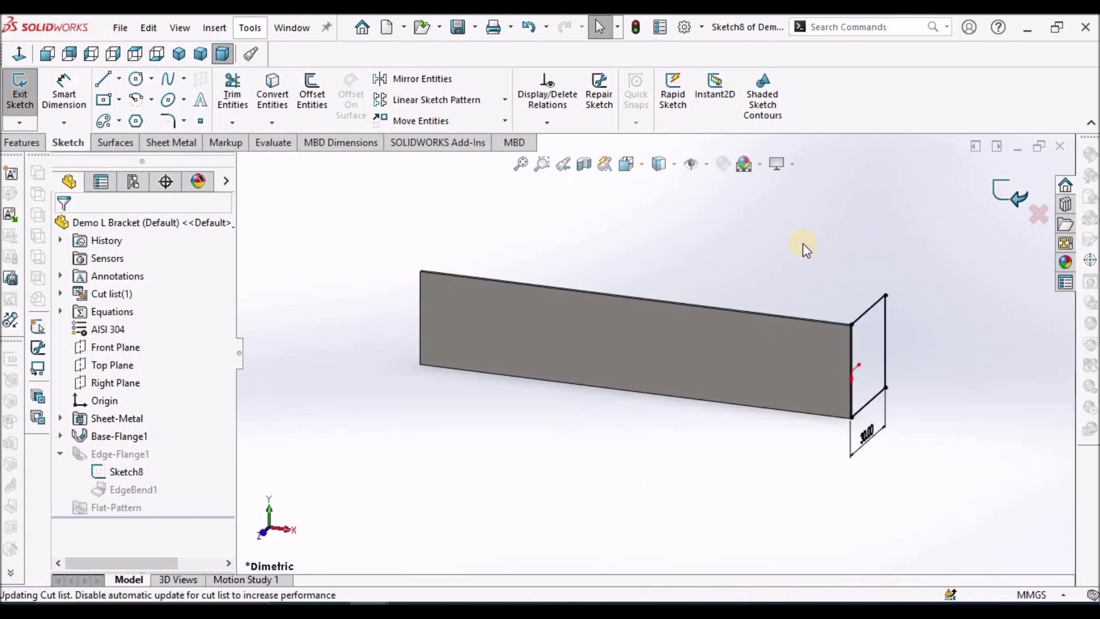
Reopen the end flange's profile sketch, round both free corners with 5 mm sketch fillets, and exit the sketch.
scroll(826, 312, "down", 3)
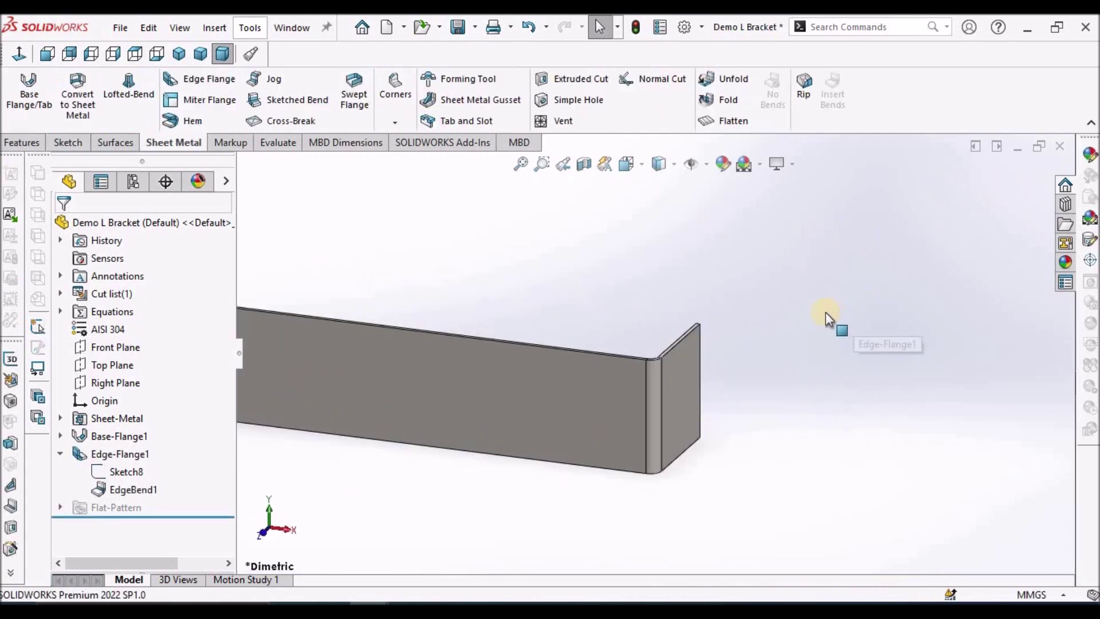
scroll(731, 290, "up", 3)
middle_click_drag(737, 319, 618, 381)
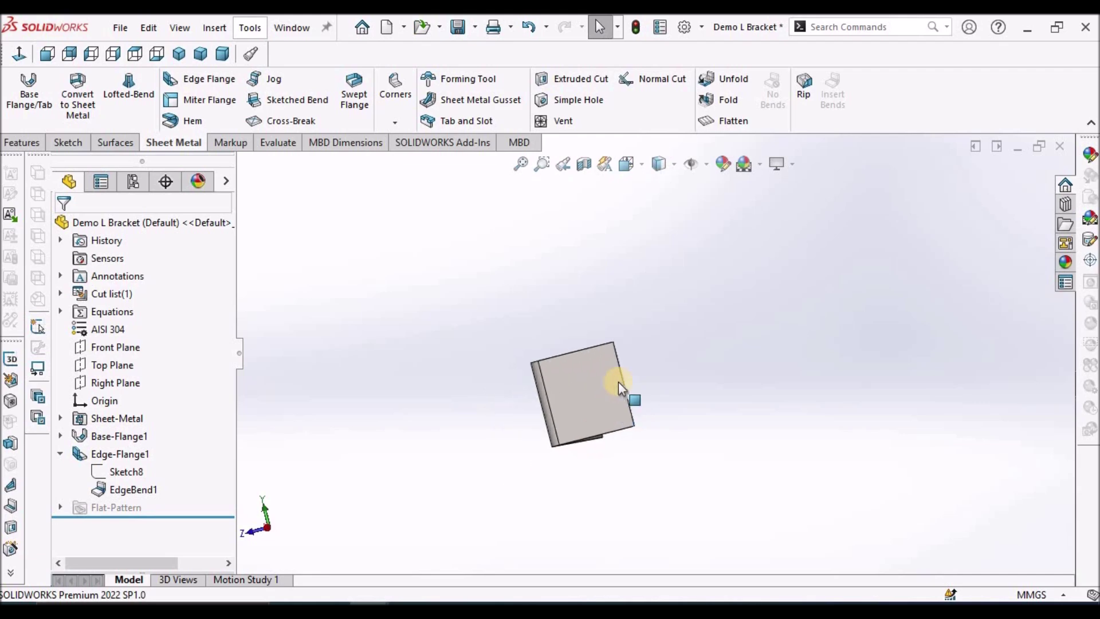
scroll(618, 381, "down", 4)
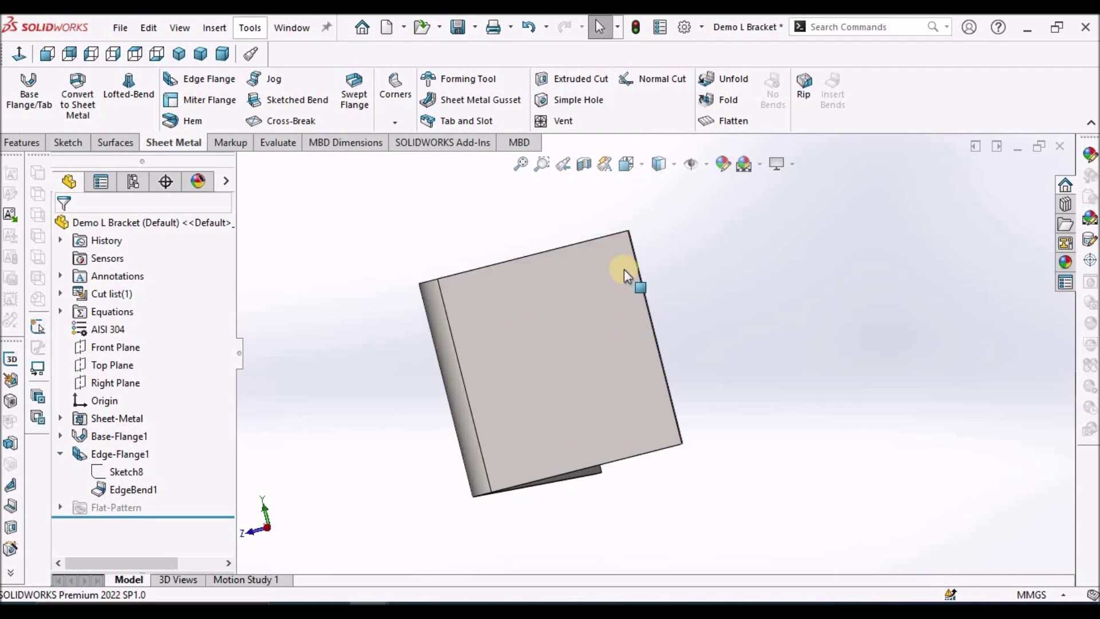
right_click(130, 472)
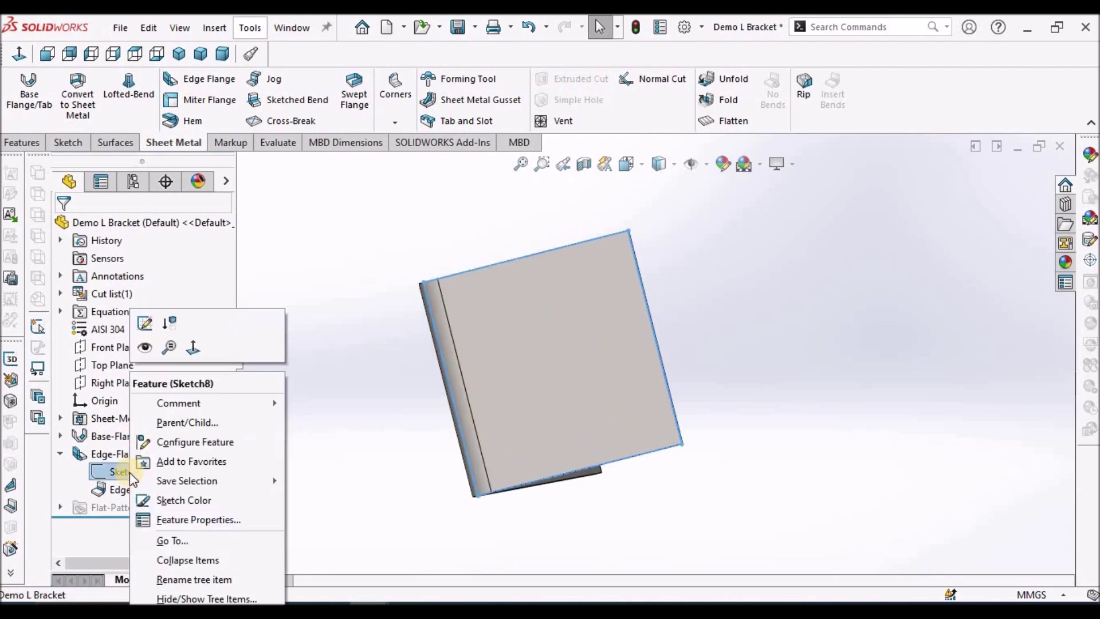
left_click(146, 324)
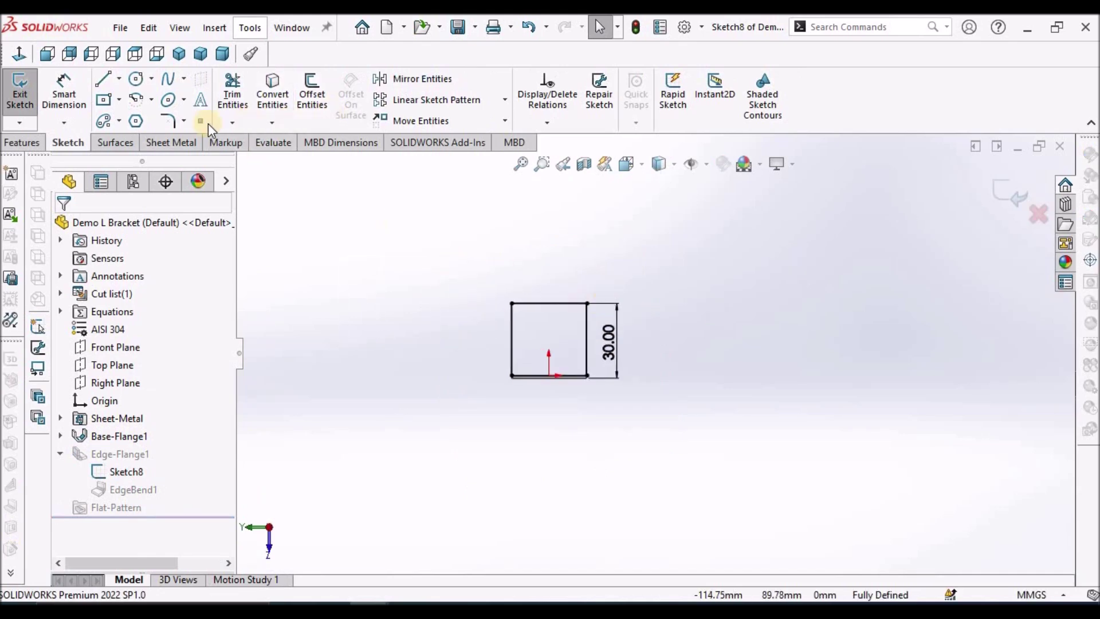
left_click(167, 123)
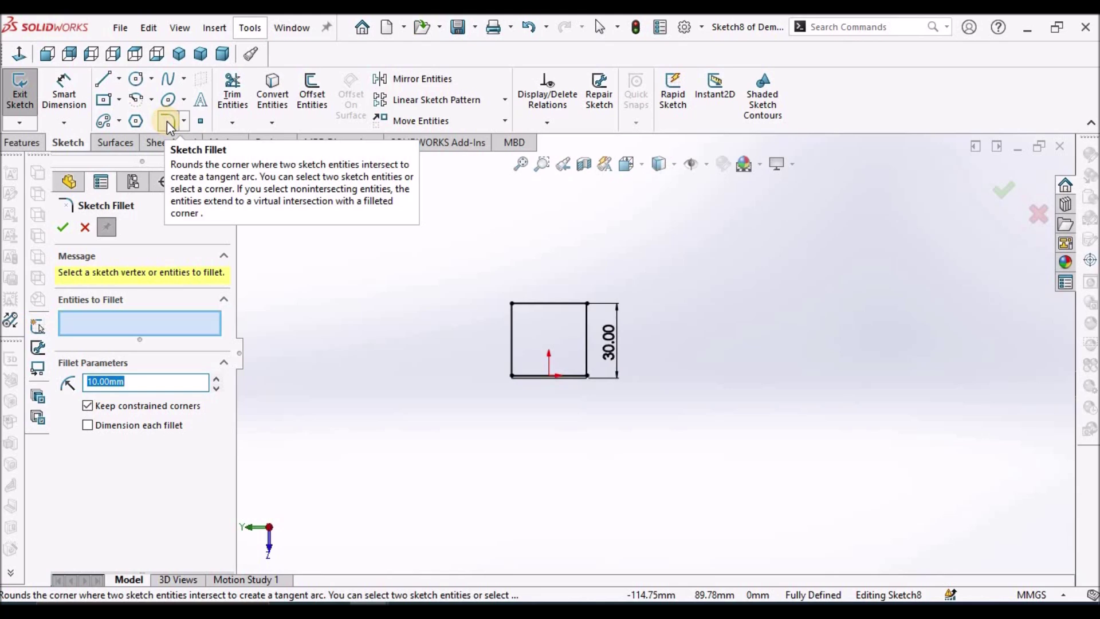
scroll(503, 294, "down", 3)
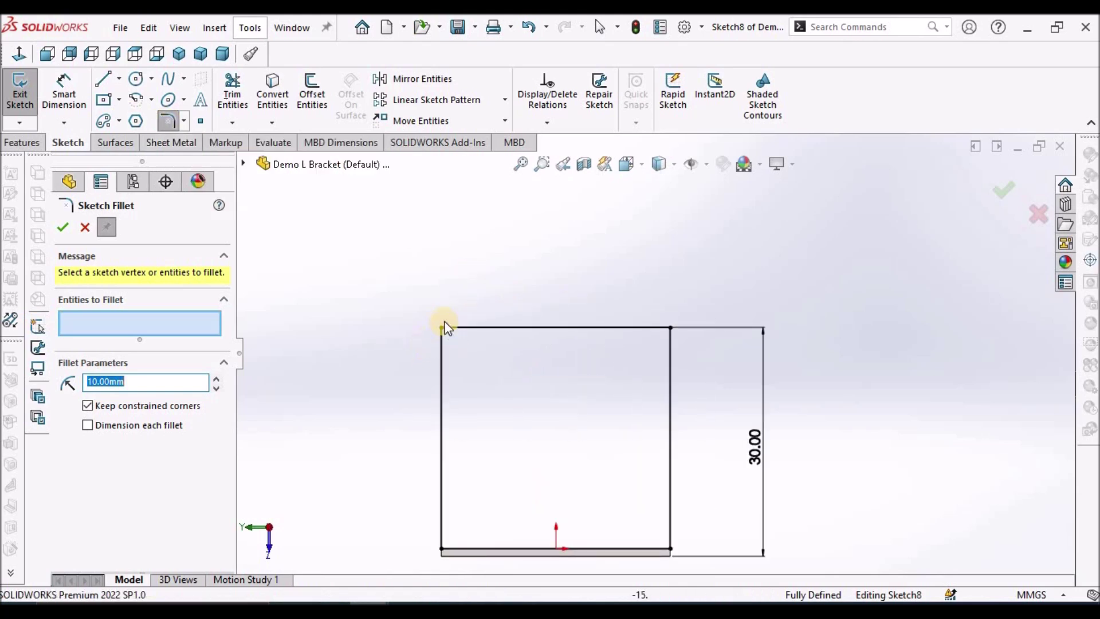
left_click(445, 329)
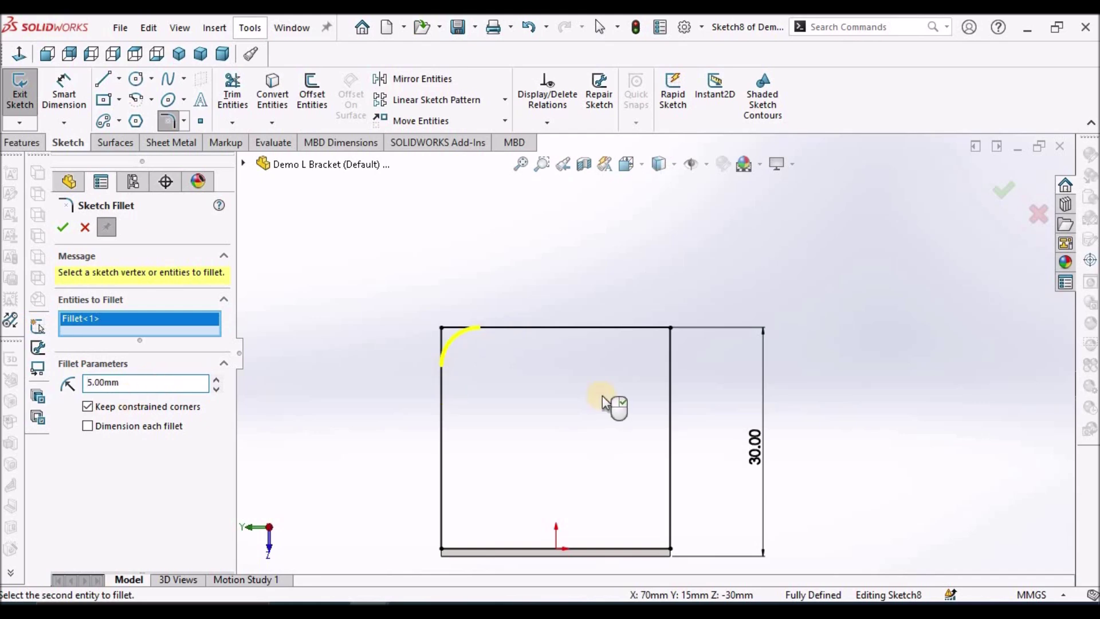
left_click(673, 330)
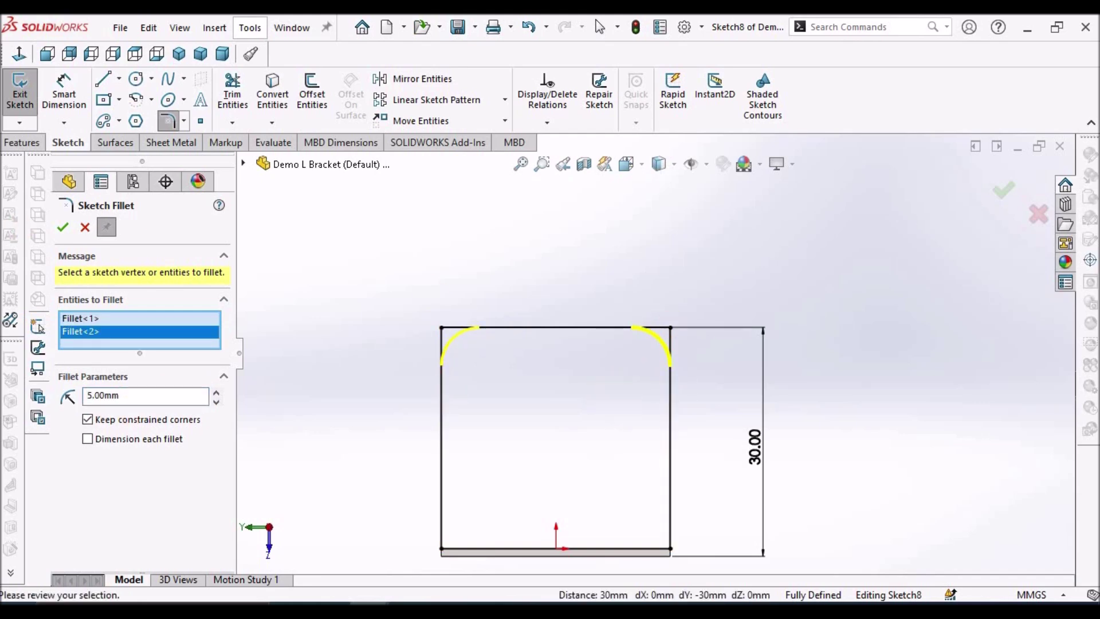
left_click(68, 224)
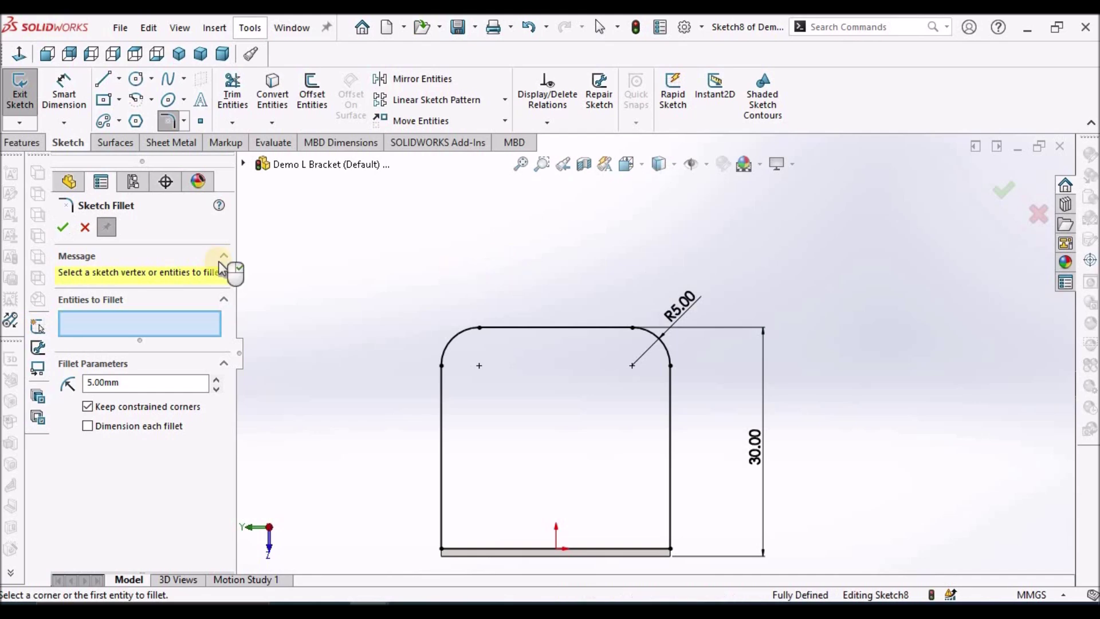
left_click(85, 227)
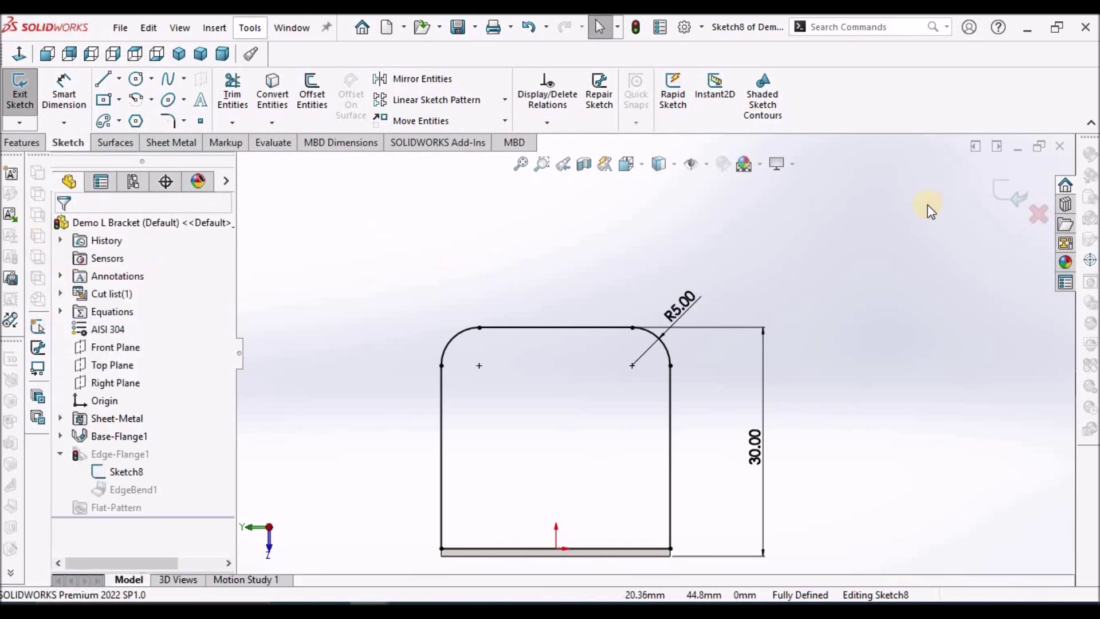
left_click(999, 196)
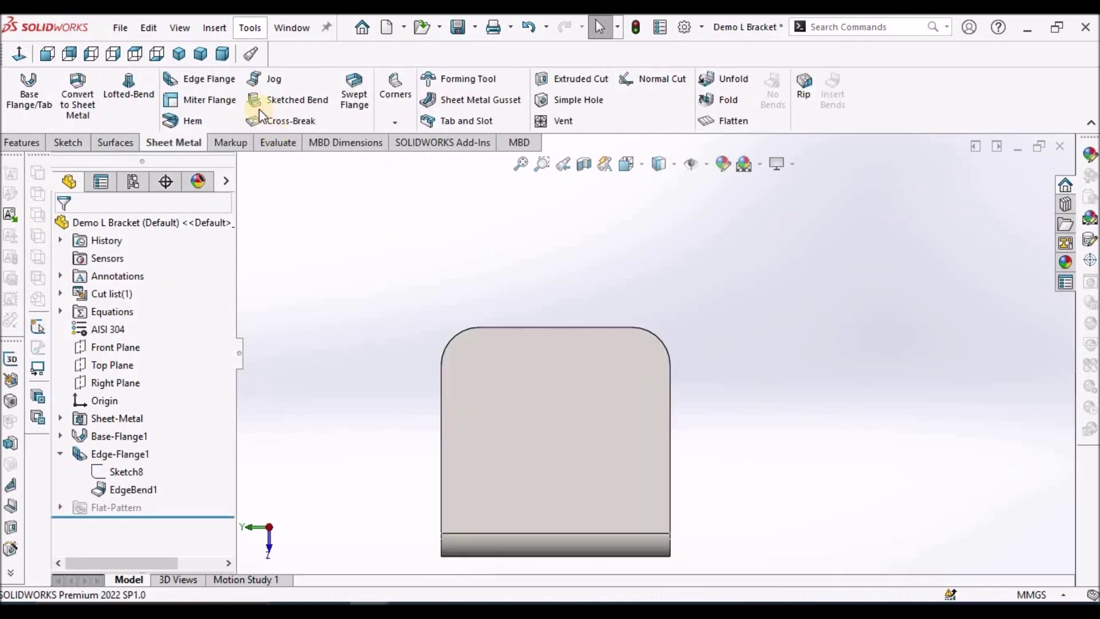
left_click(208, 52)
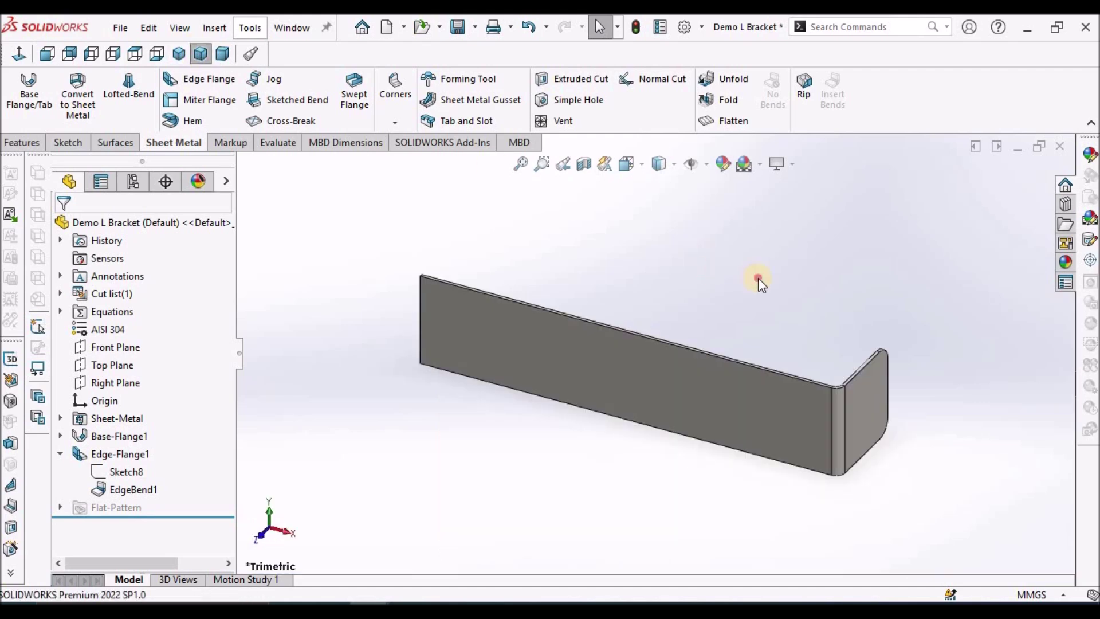
Switch to the Desc 2 PDF to examine the finished L-bracket's flanges, and return to the SOLIDWORKS part.
middle_click_drag(789, 300, 687, 396)
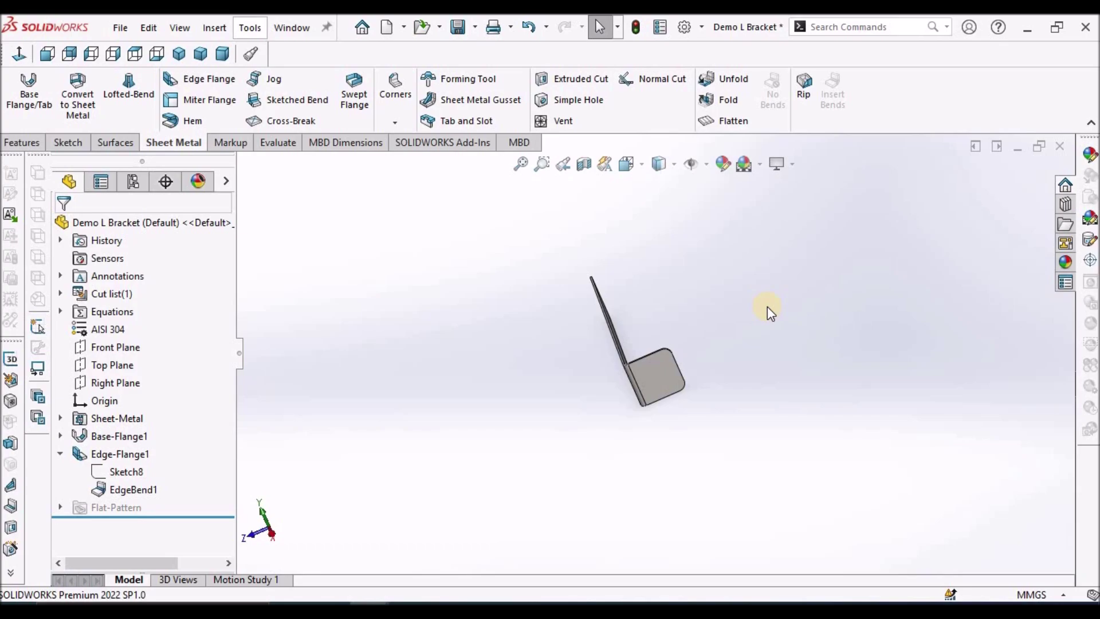
key("alt+Tab")
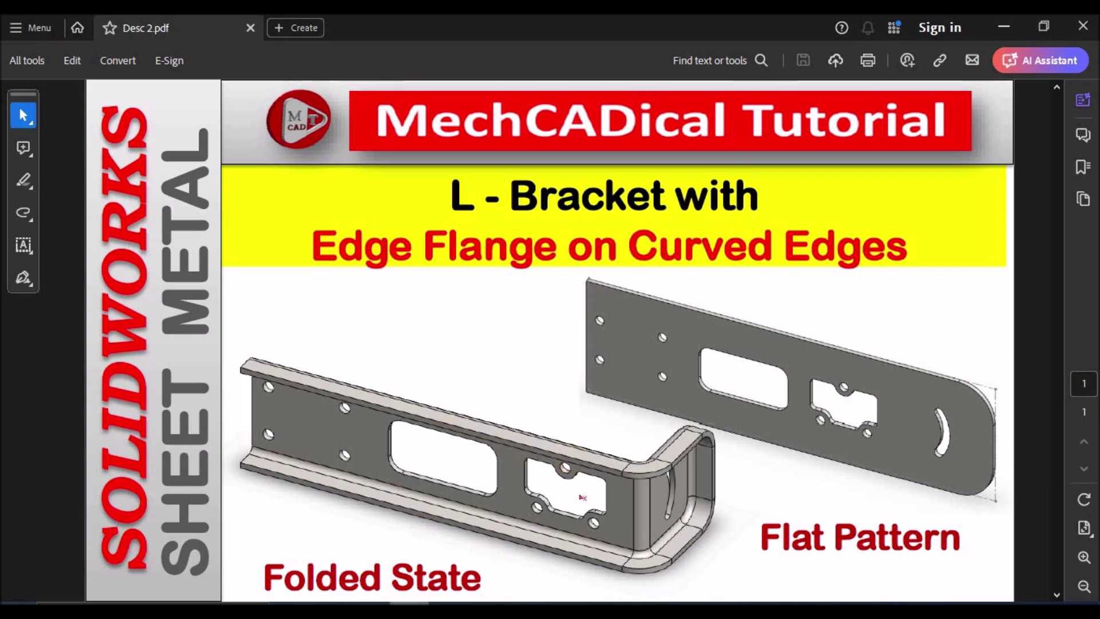
key("alt+Tab")
Start a second 90-degree edge flange on the base plate's long upper edge, with a blind length of 11 mm.
middle_click_drag(676, 322, 745, 306)
left_click(185, 79)
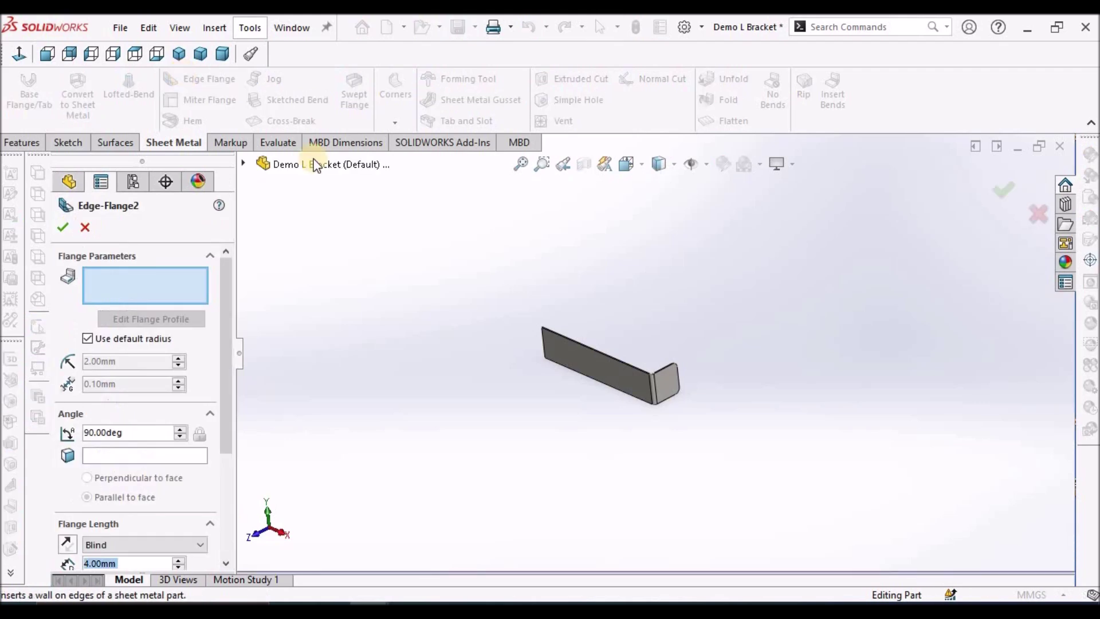
scroll(659, 387, "down", 4)
scroll(669, 388, "down", 1)
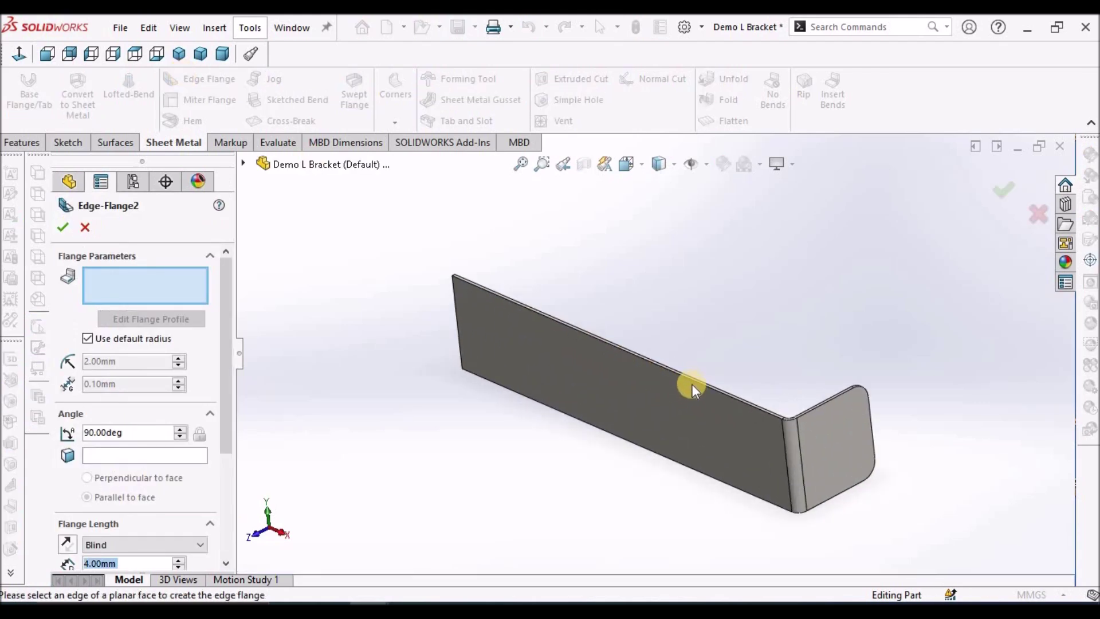
left_click(690, 382)
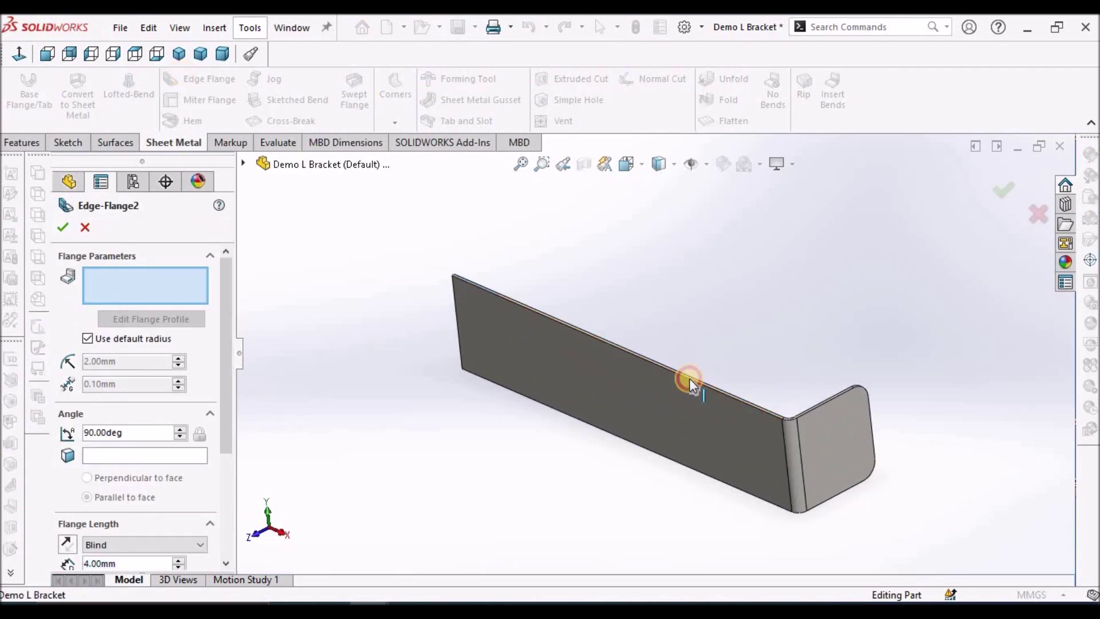
left_click(615, 411)
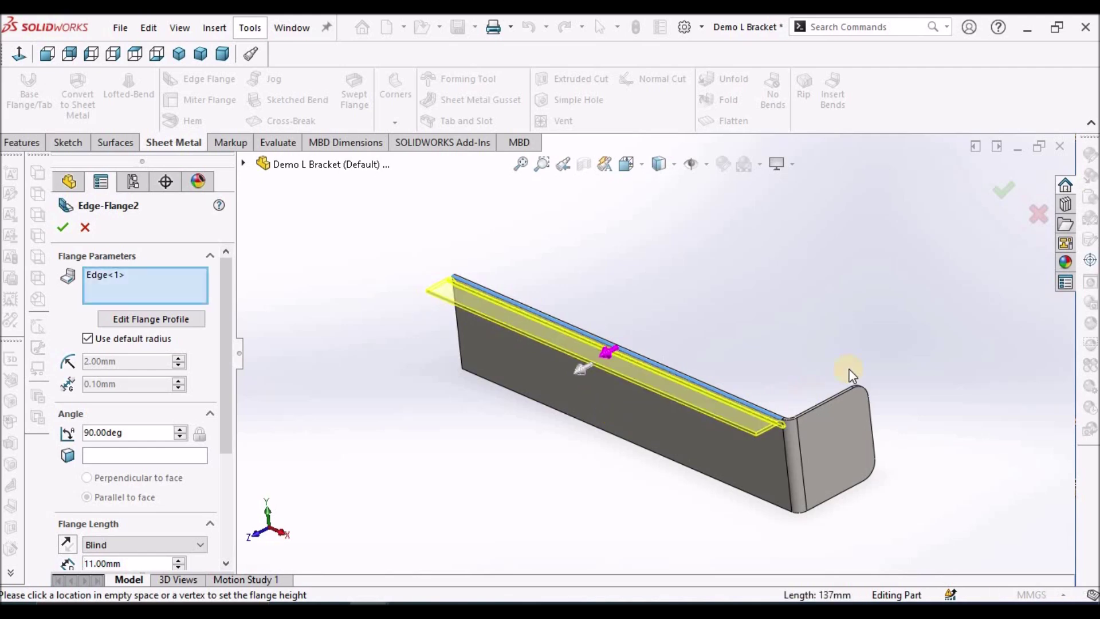
Extend the edge flange around the bend along the end flange's upper edge, upper rounded corner and free vertical edge.
scroll(831, 382, "up", 1)
scroll(719, 402, "down", 3)
scroll(719, 403, "down", 3)
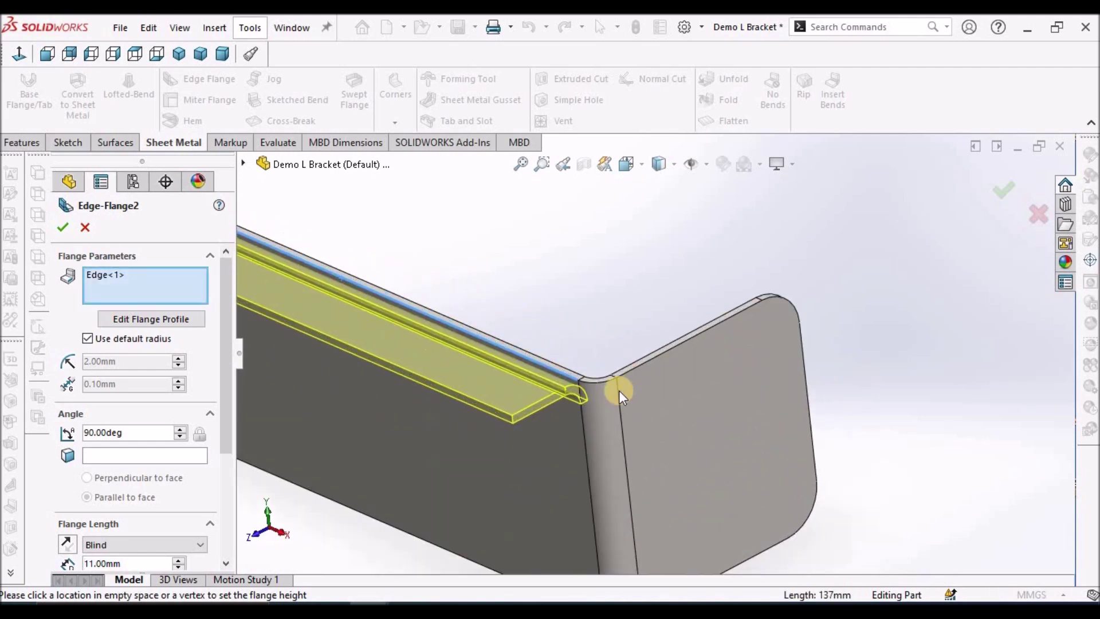
left_click(672, 349)
left_click(788, 301)
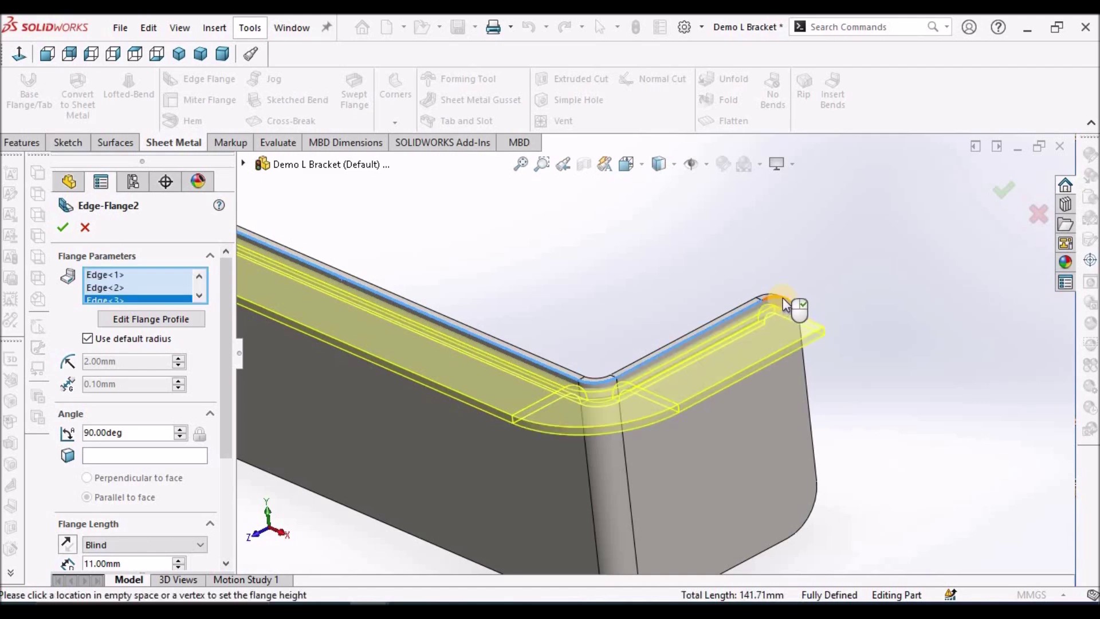
left_click(818, 478)
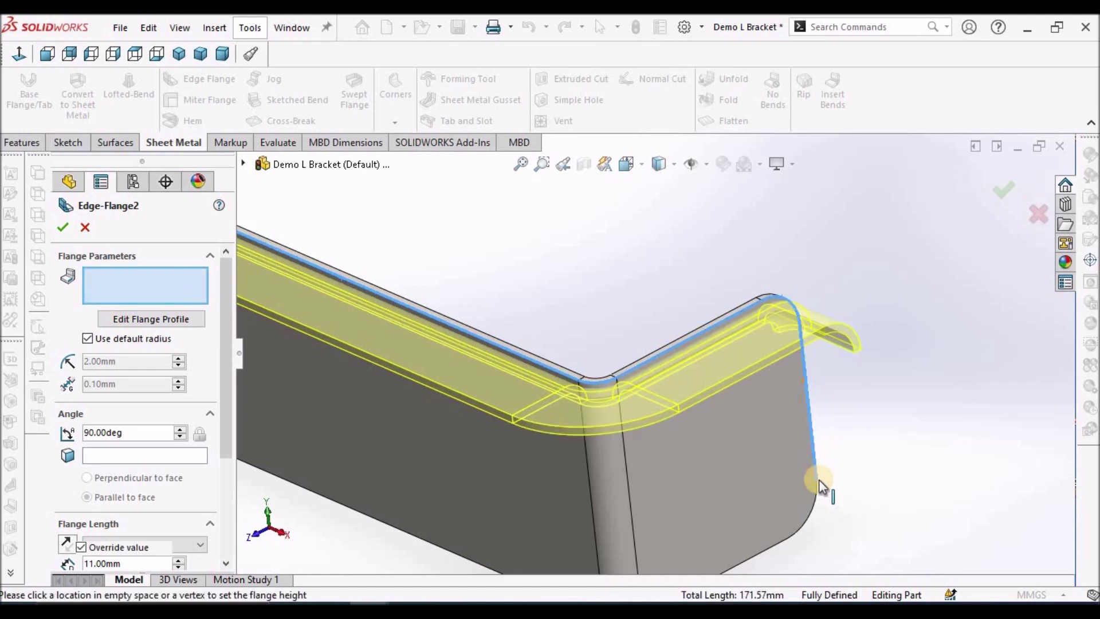
Continue the edge flange along the end flange's lower rounded corner and edge, around the bend, and along the base plate's lower edge.
key("z")
left_click(705, 474)
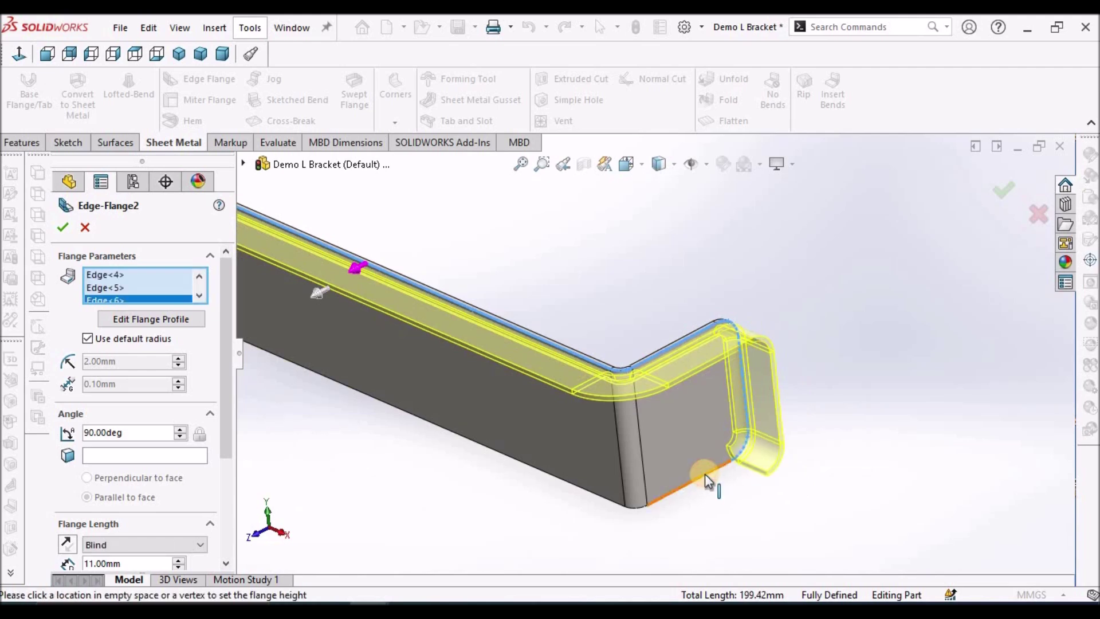
left_click(706, 479)
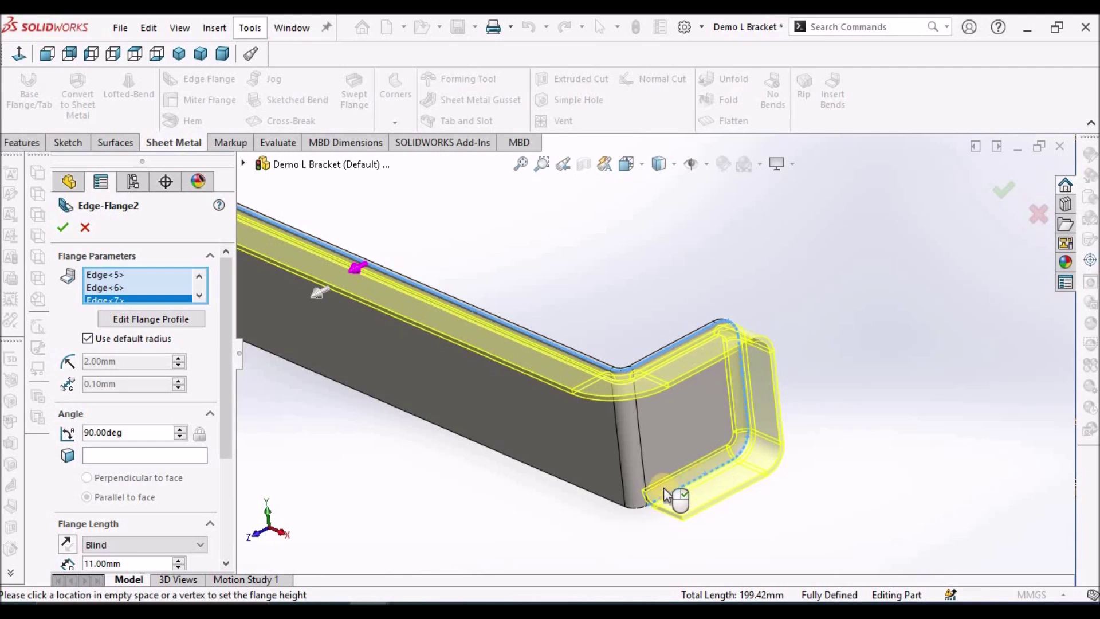
left_click(618, 505)
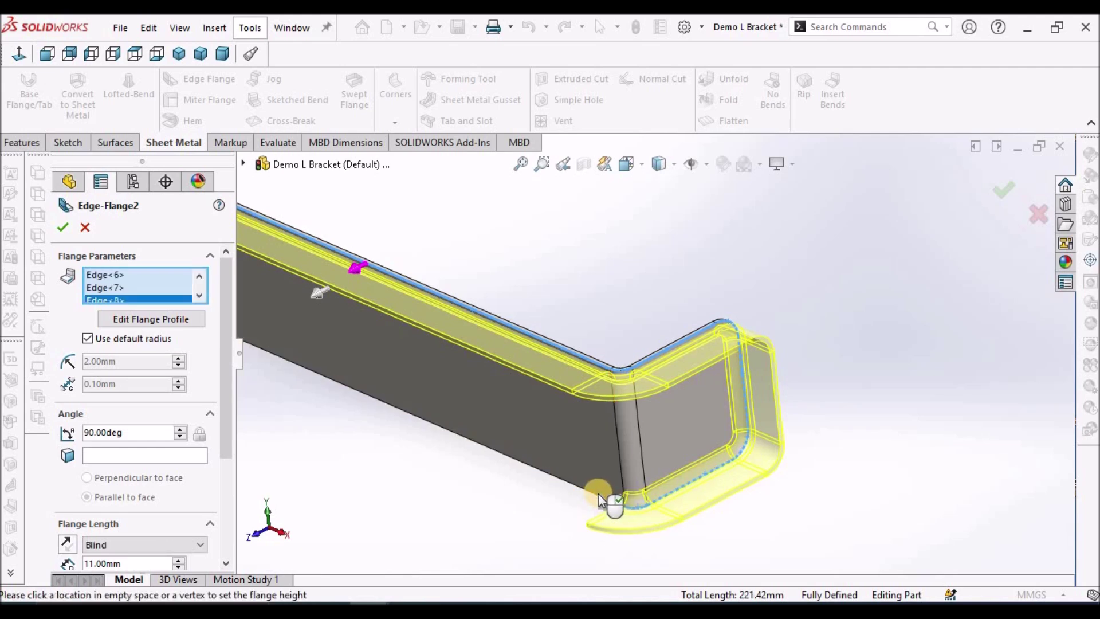
left_click(598, 494)
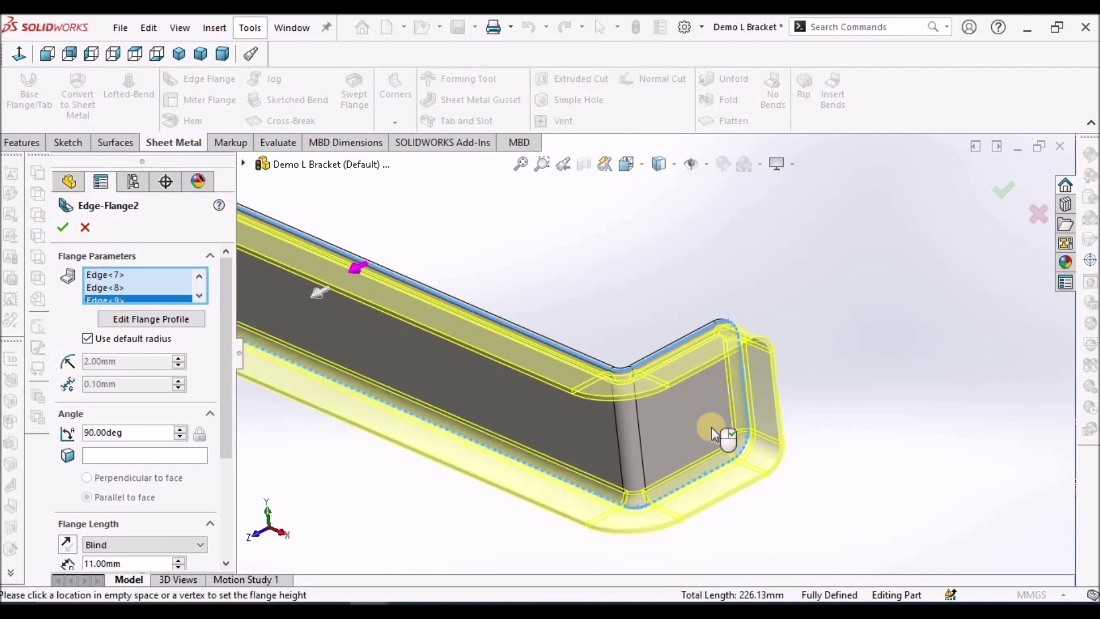
Set the flange position to Material Outside and create the continuous edge flange.
scroll(714, 412, "up", 6)
middle_click_drag(557, 324, 607, 295)
left_click_drag(224, 450, 217, 522)
scroll(218, 523, "down", 3)
left_click(111, 502)
scroll(680, 351, "down", 5)
scroll(682, 349, "down", 3)
middle_click_drag(682, 349, 232, 302)
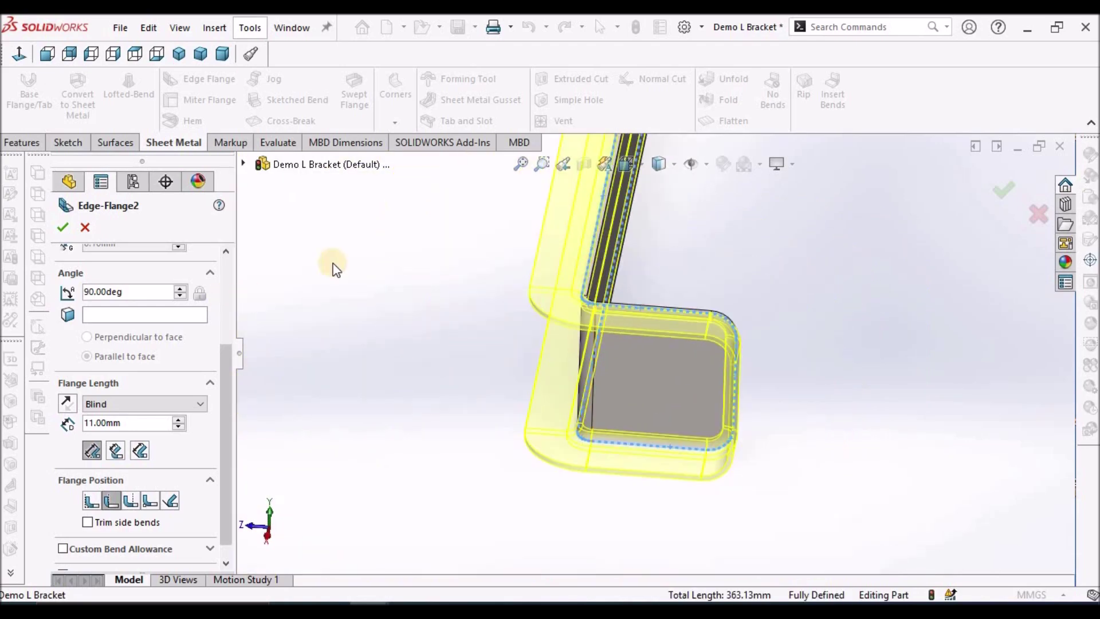
left_click(63, 227)
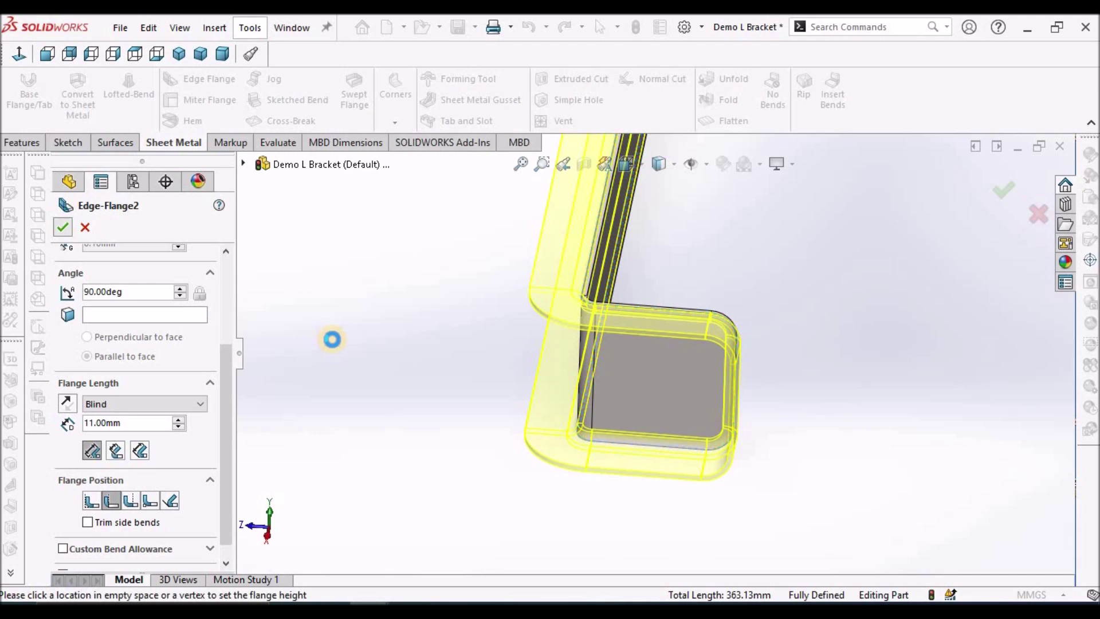
Reopen the continuous edge flange and set its length to 10 mm.
scroll(425, 355, "up", 3)
middle_click_drag(425, 356, 730, 336)
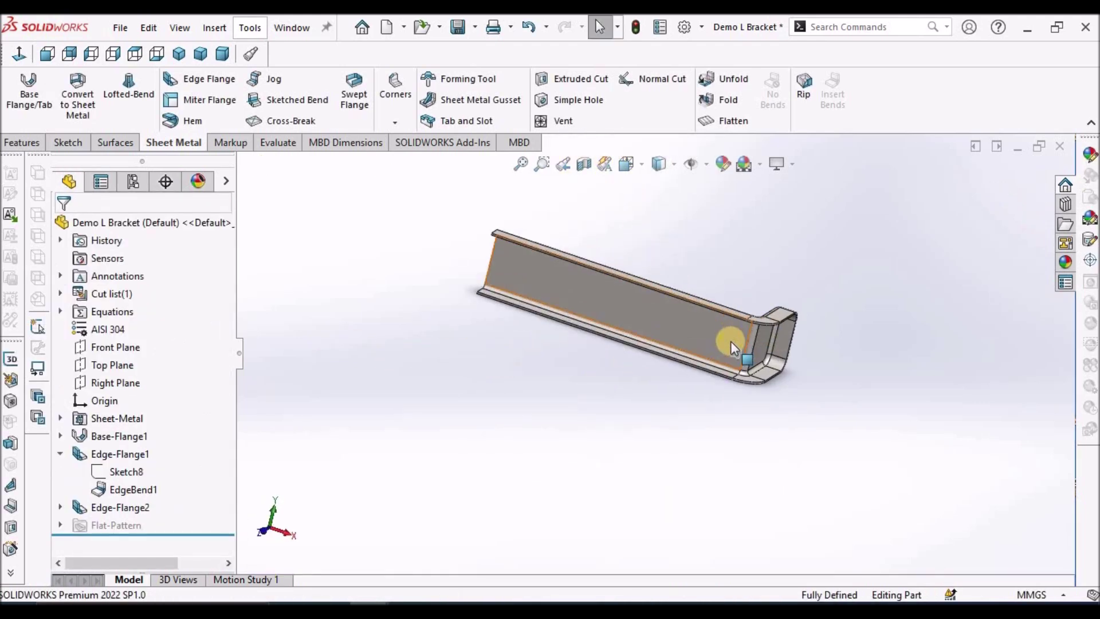
scroll(723, 361, "down", 5)
middle_click_drag(718, 384, 720, 418)
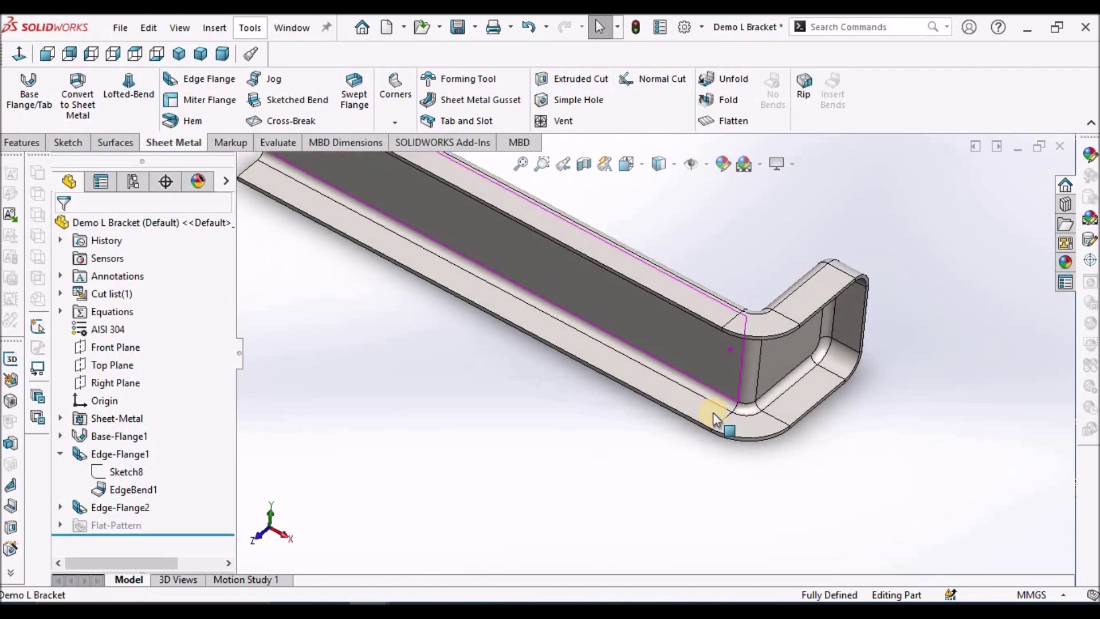
right_click(135, 504)
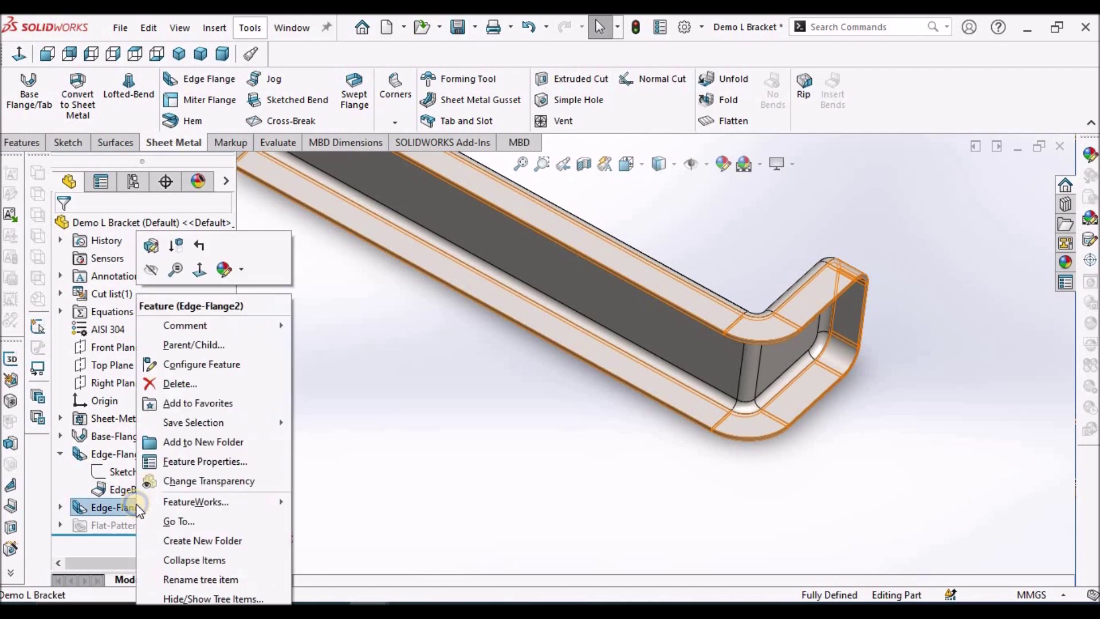
left_click(152, 245)
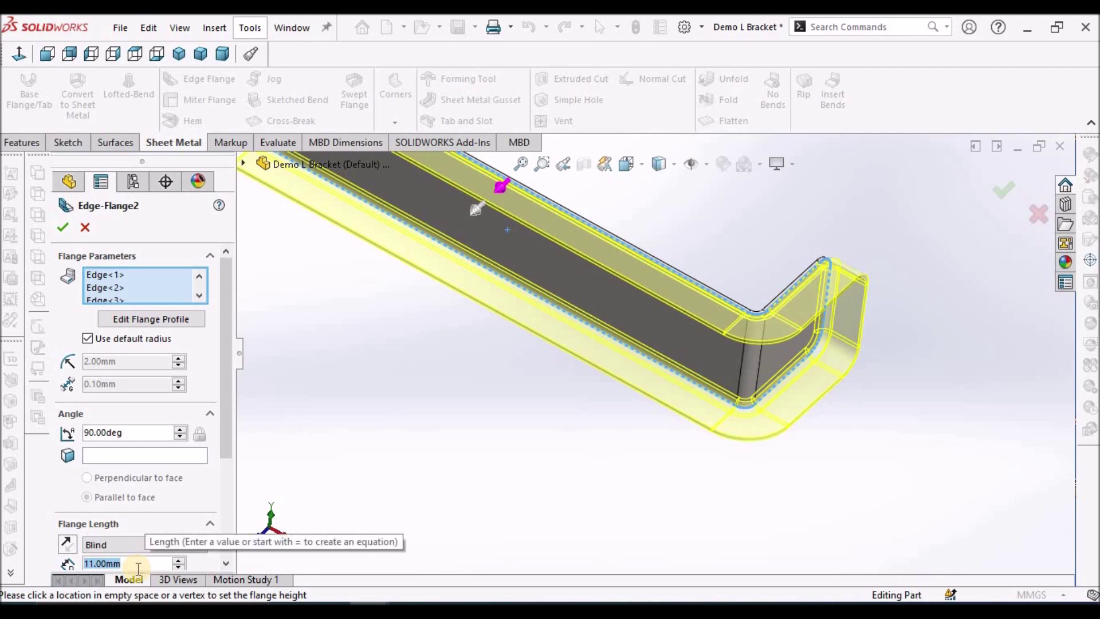
type("10")
key("Return")
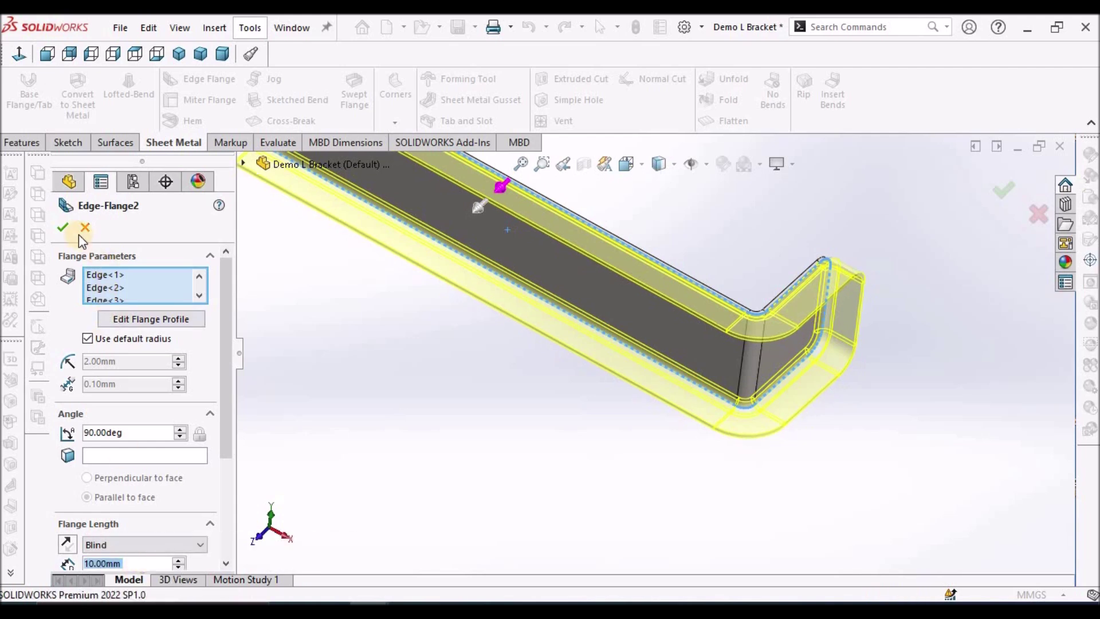
left_click(63, 226)
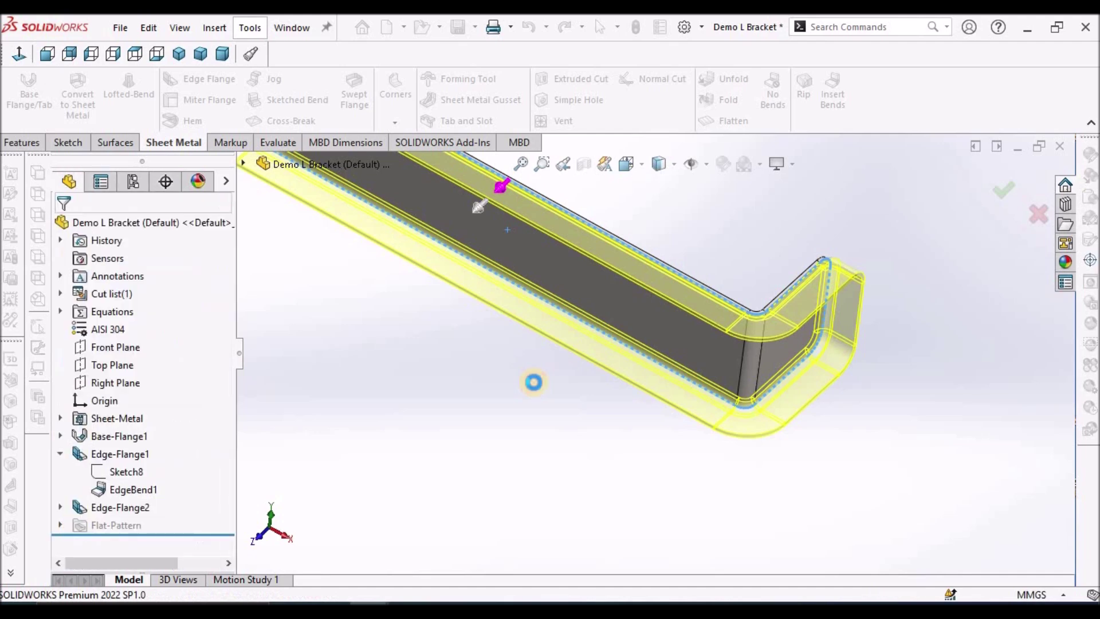
Flatten the bracket to examine its flat pattern, restore the folded state, and view the part in dimetric orientation.
scroll(682, 309, "up", 5)
middle_click_drag(691, 308, 677, 268)
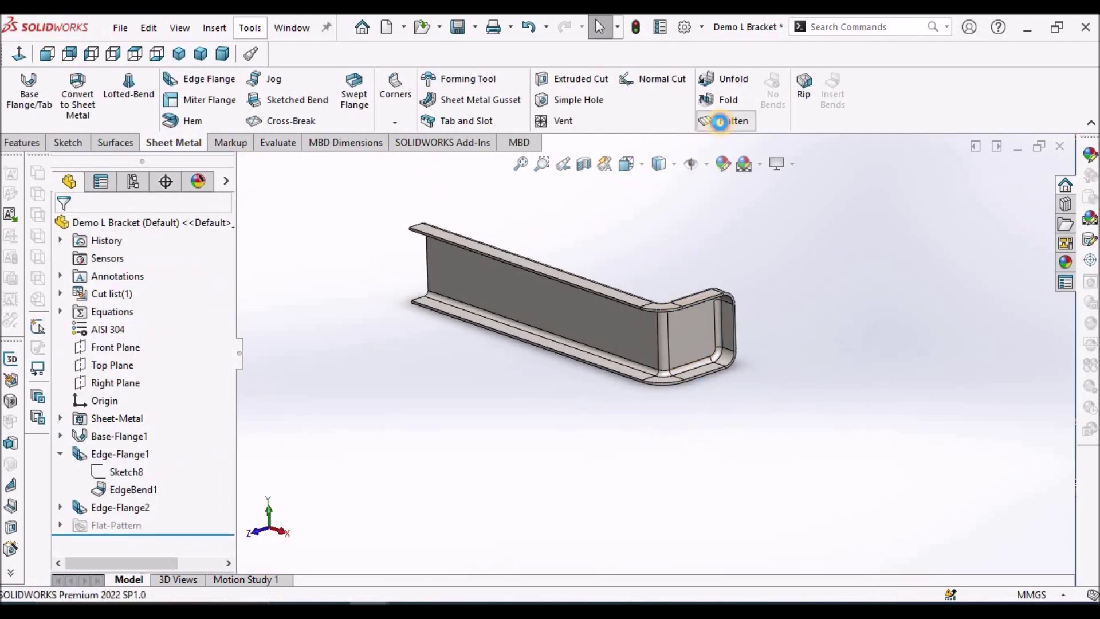
left_click(720, 122)
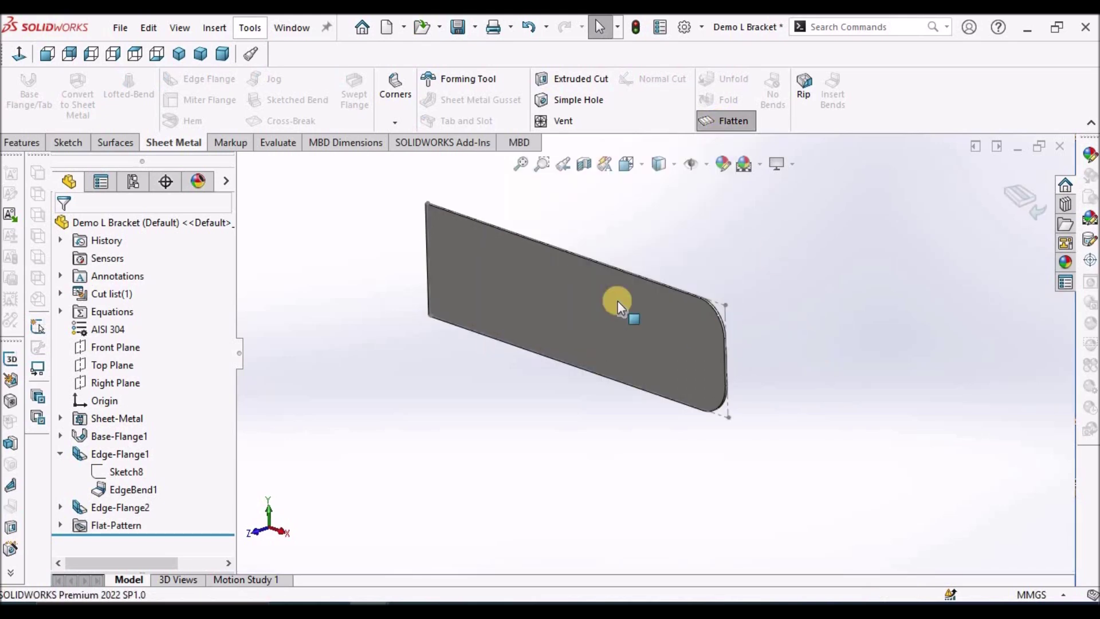
middle_click_drag(626, 331, 665, 281)
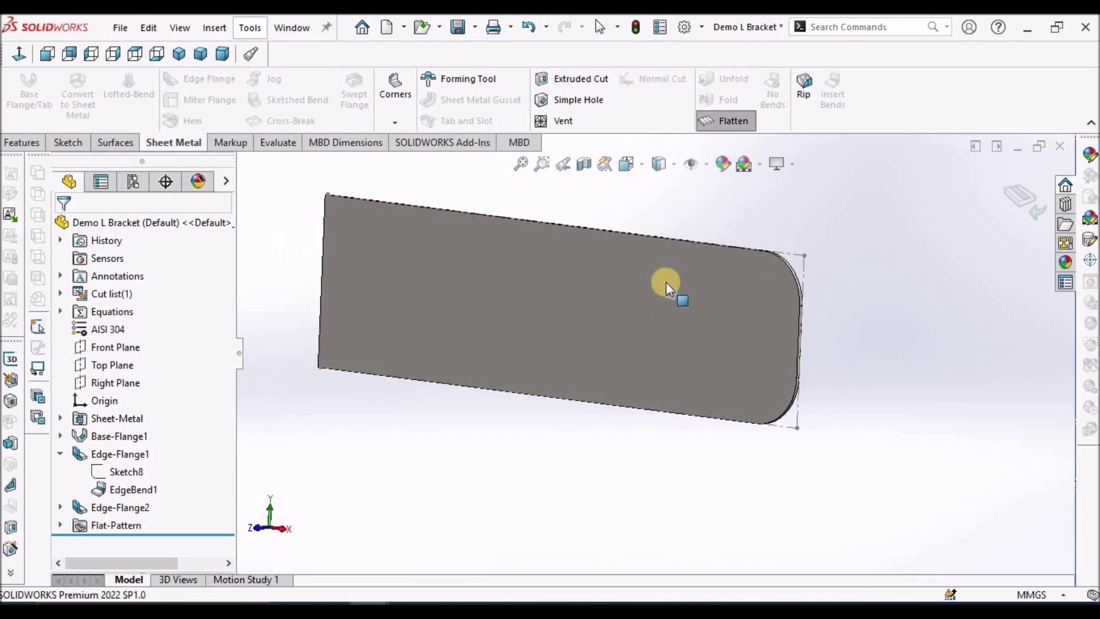
left_click(726, 121)
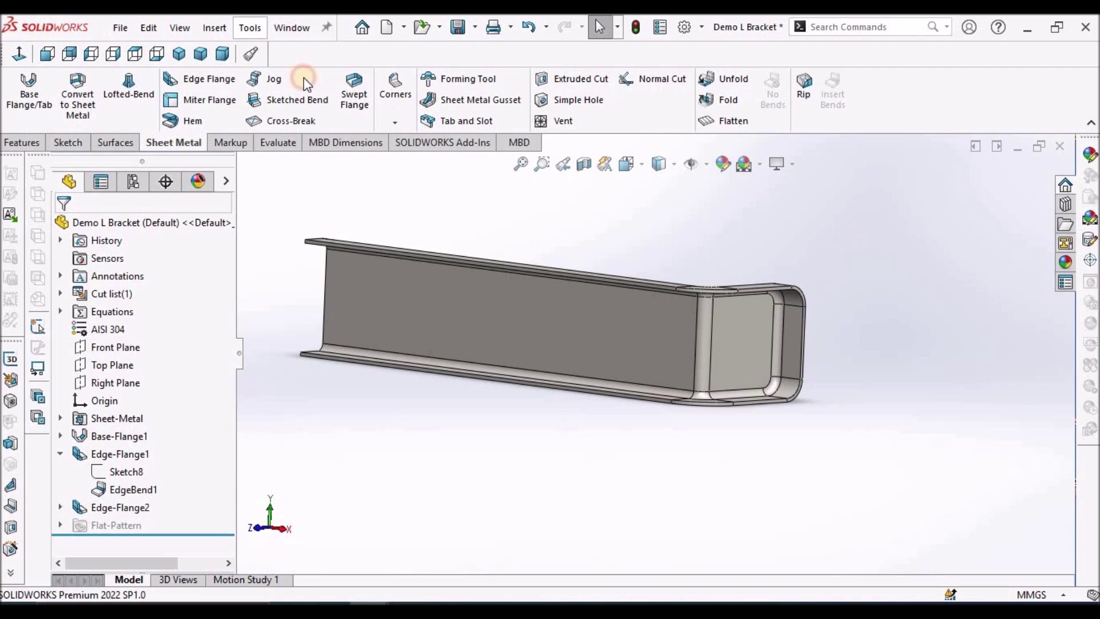
left_click(223, 54)
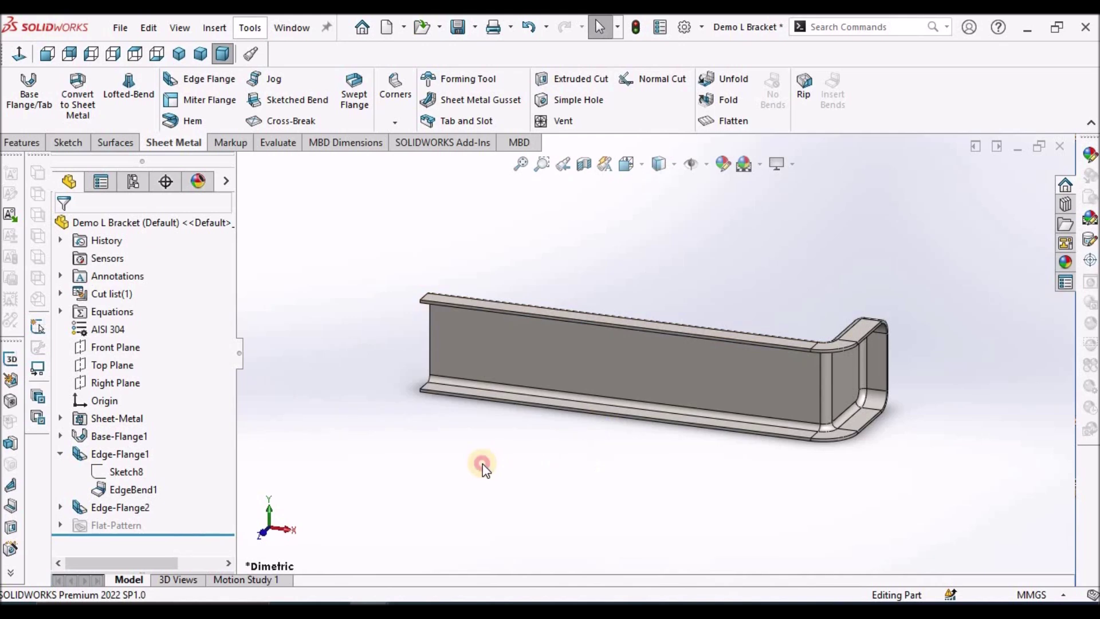
Unfold all of the bracket's bends, keeping the base plate's large face fixed.
left_click(723, 84)
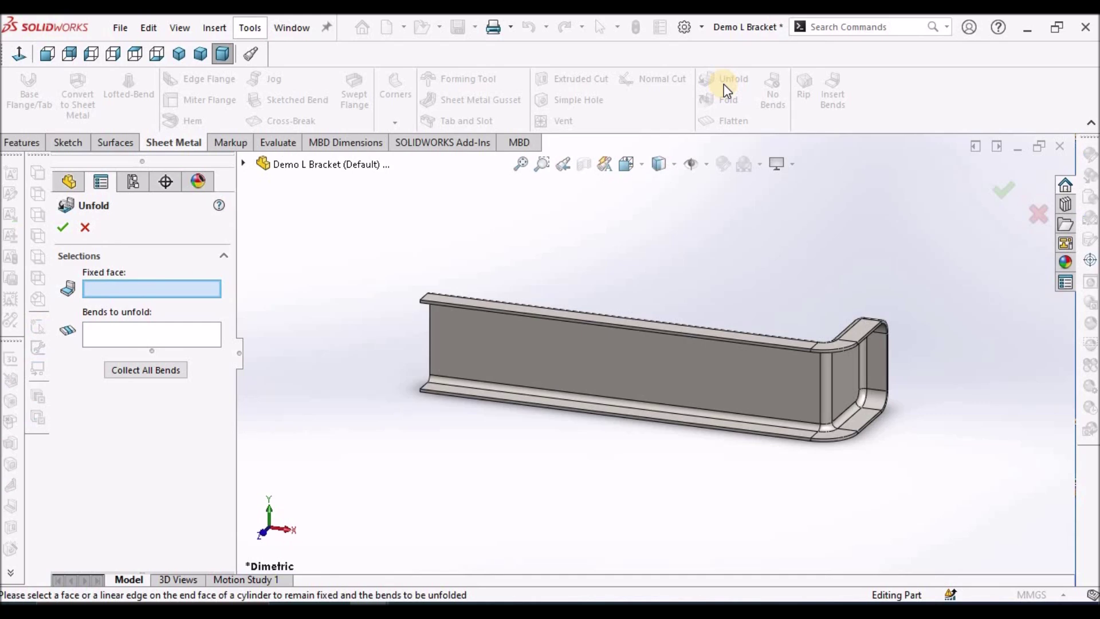
left_click(624, 372)
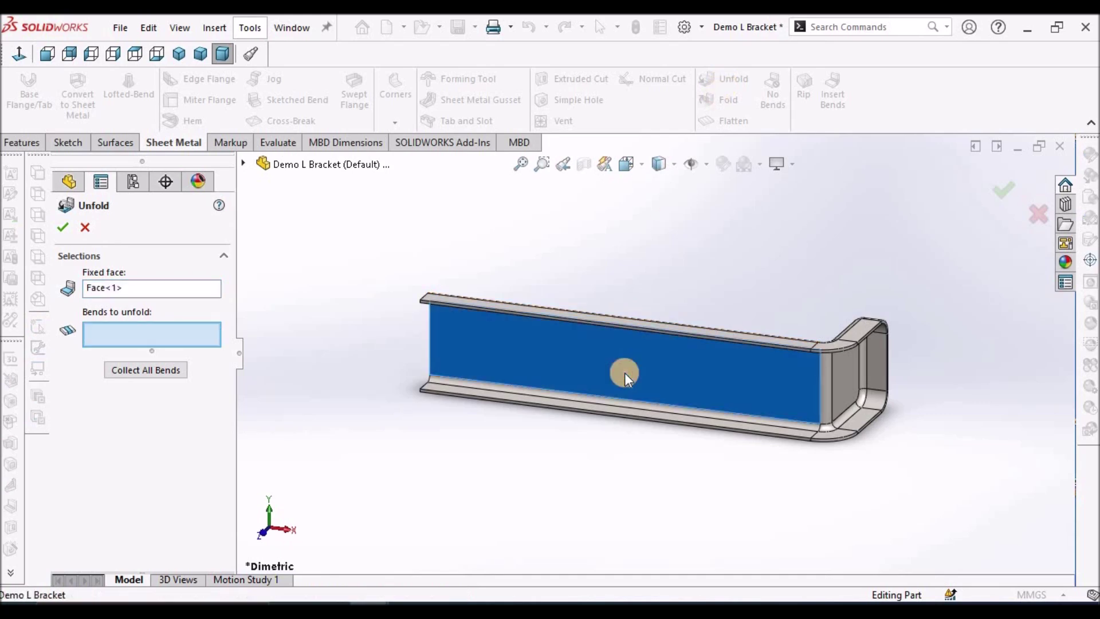
left_click(137, 371)
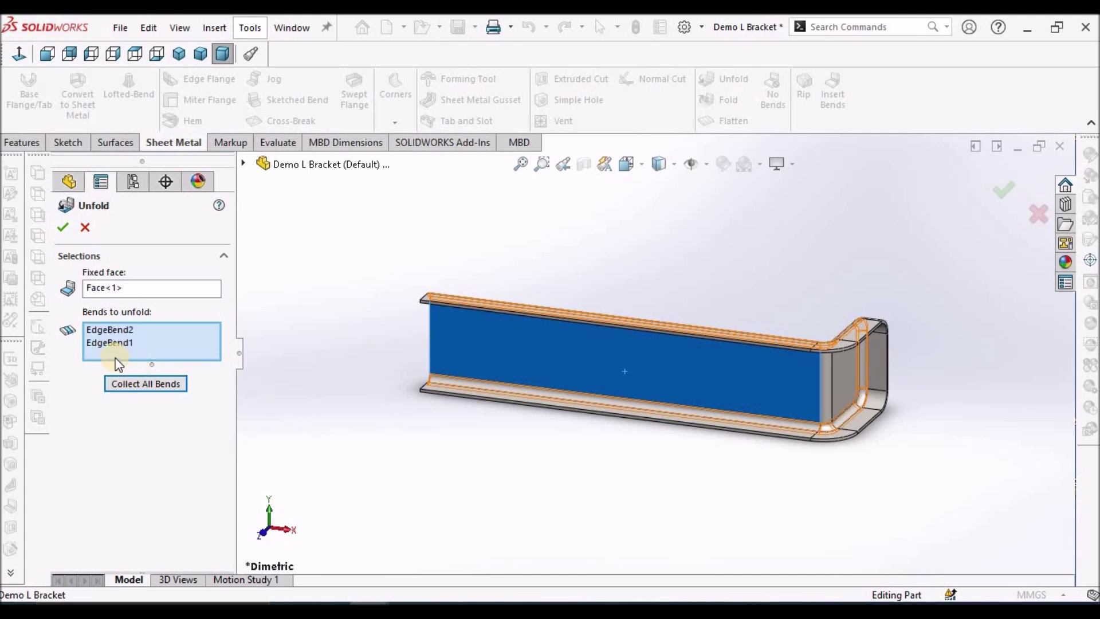
left_click(64, 228)
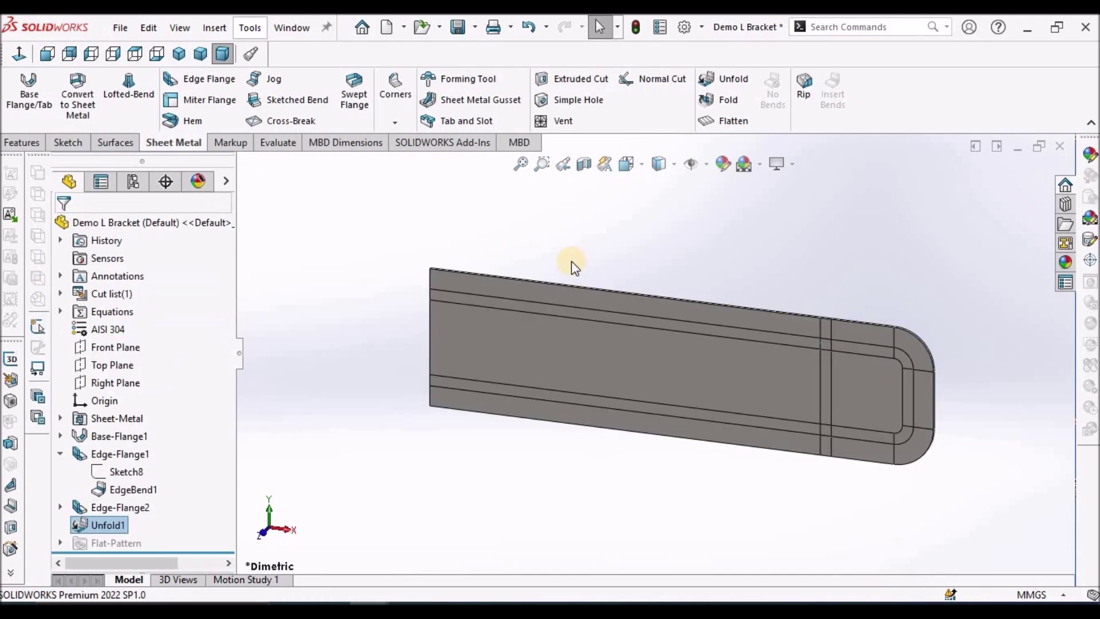
On the unfolded base plate's face, sketch a center rectangle about 36 mm by 20 mm centred on the origin.
left_click(659, 359)
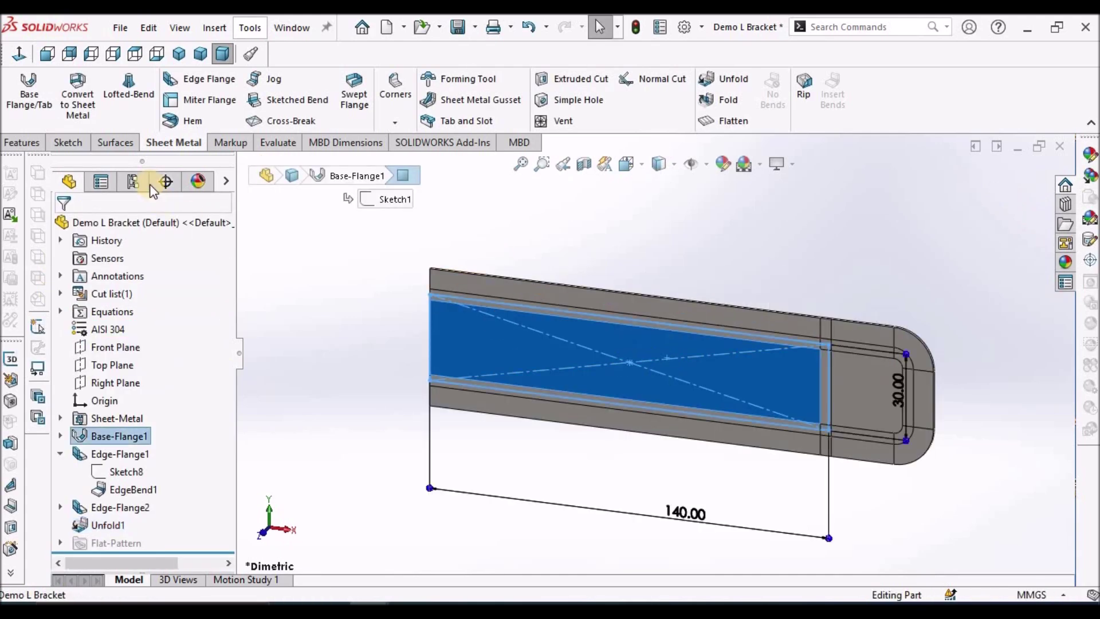
left_click(74, 140)
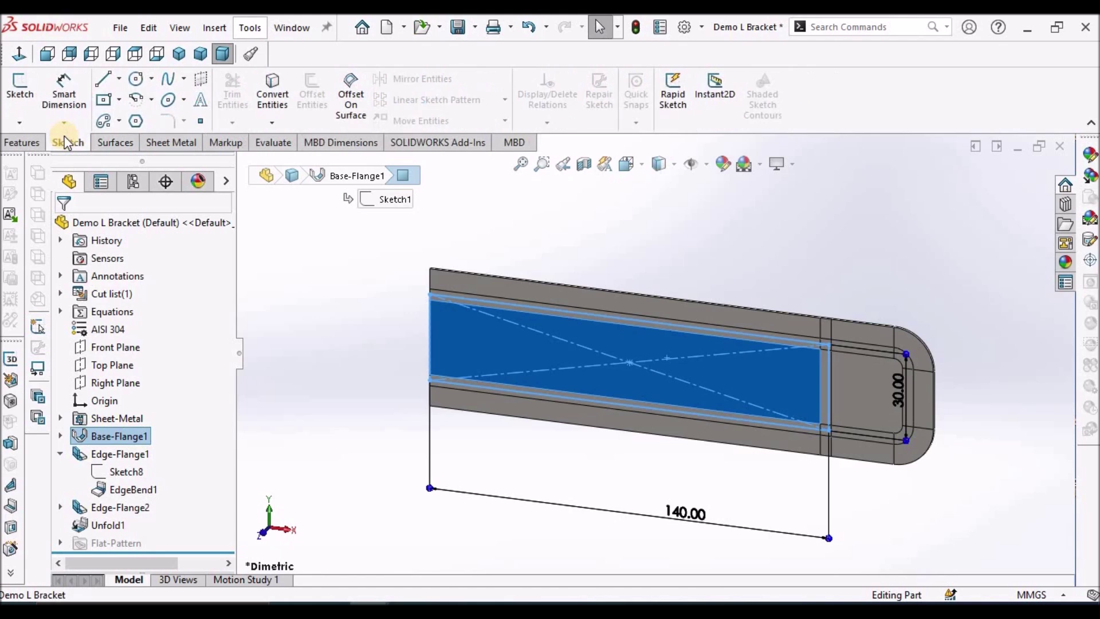
left_click(26, 86)
left_click(630, 245)
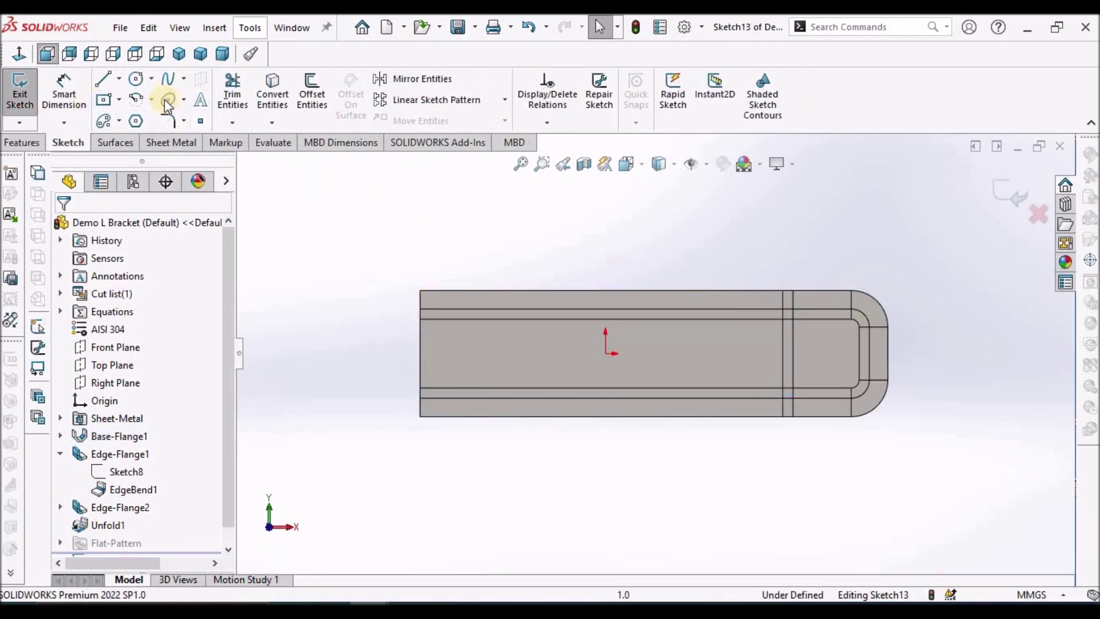
left_click(103, 100)
scroll(734, 367, "down", 3)
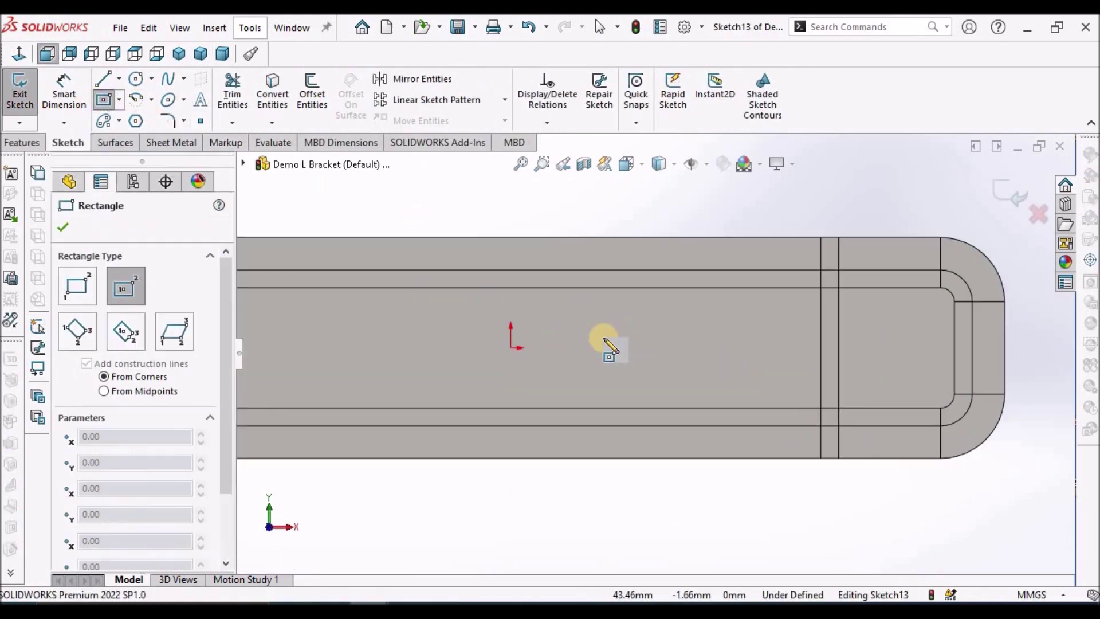
left_click(510, 348)
left_click(595, 301)
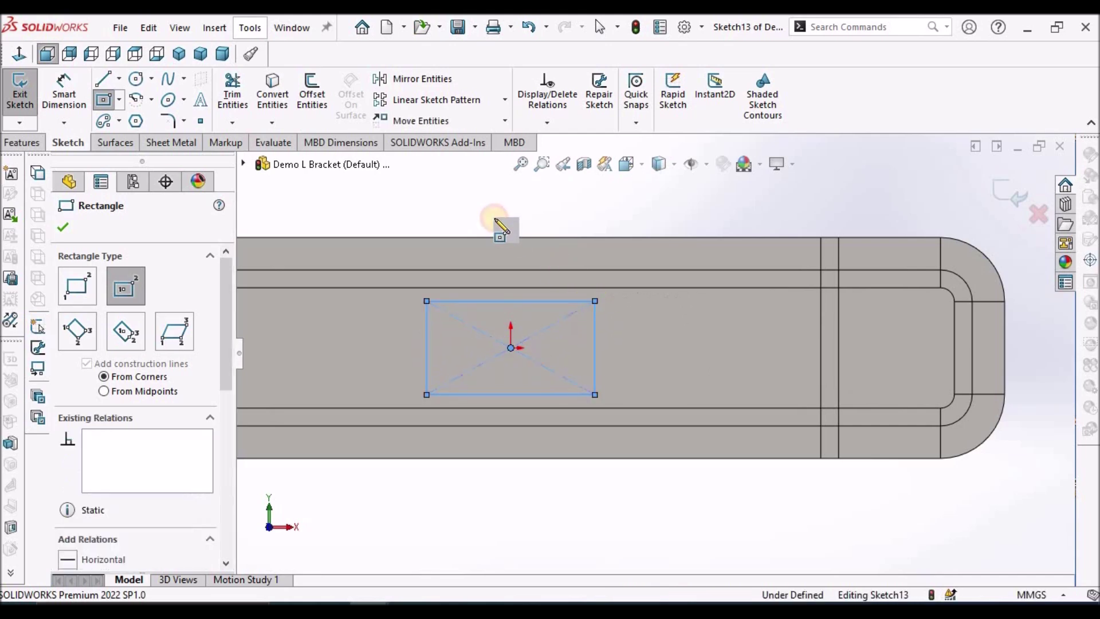
right_click(518, 224)
left_click(522, 226)
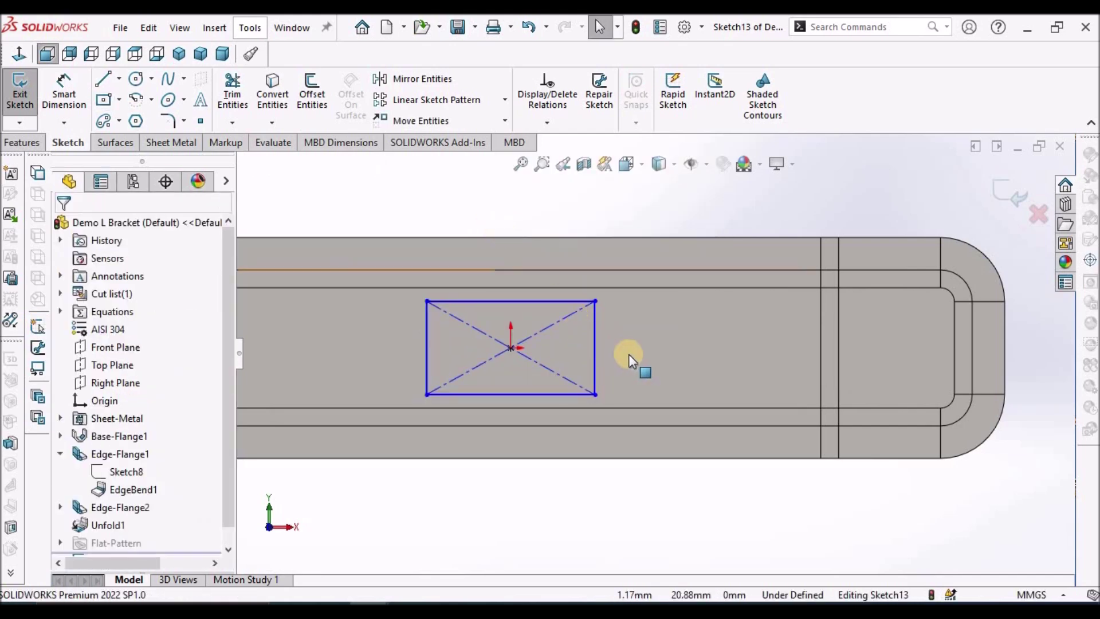
scroll(628, 353, "up", 2)
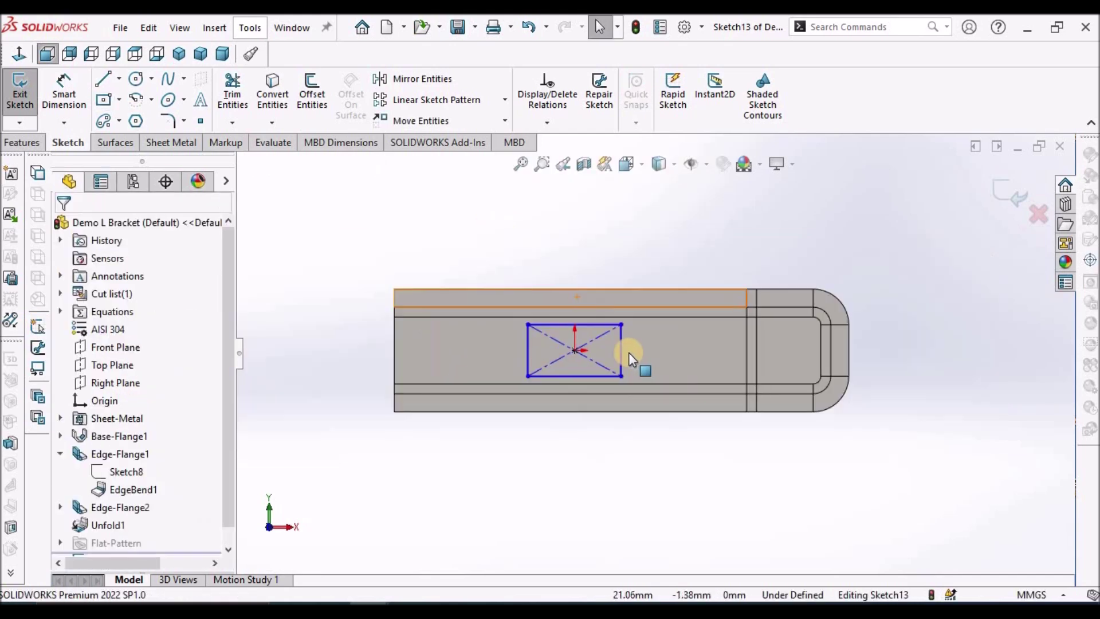
Round all four corners of the rectangle with 5 mm sketch fillets.
left_click(167, 122)
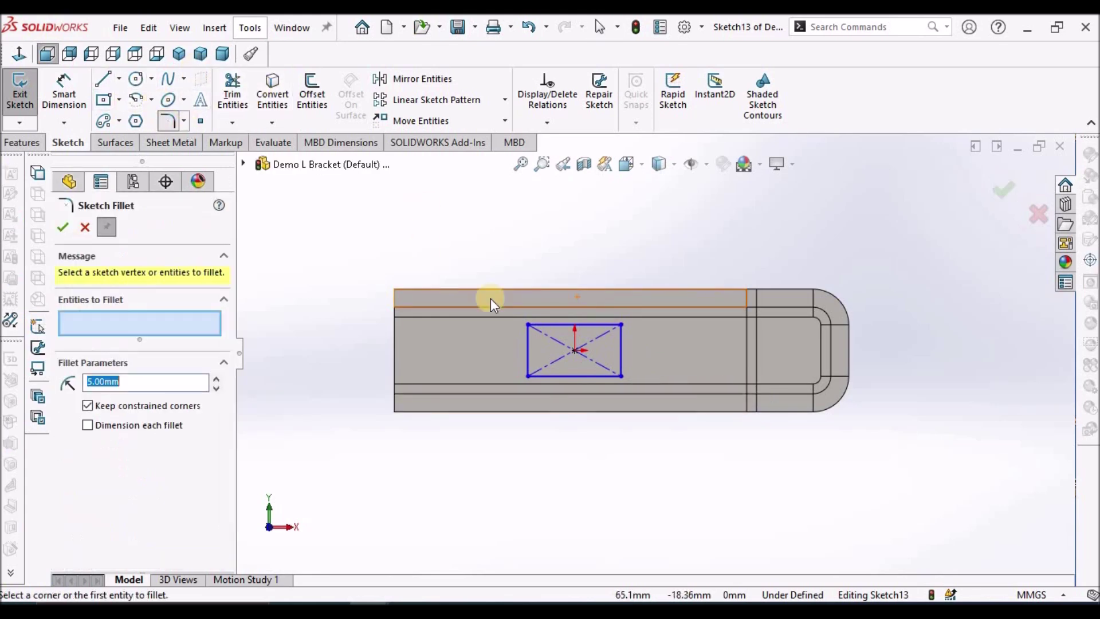
left_click(529, 325)
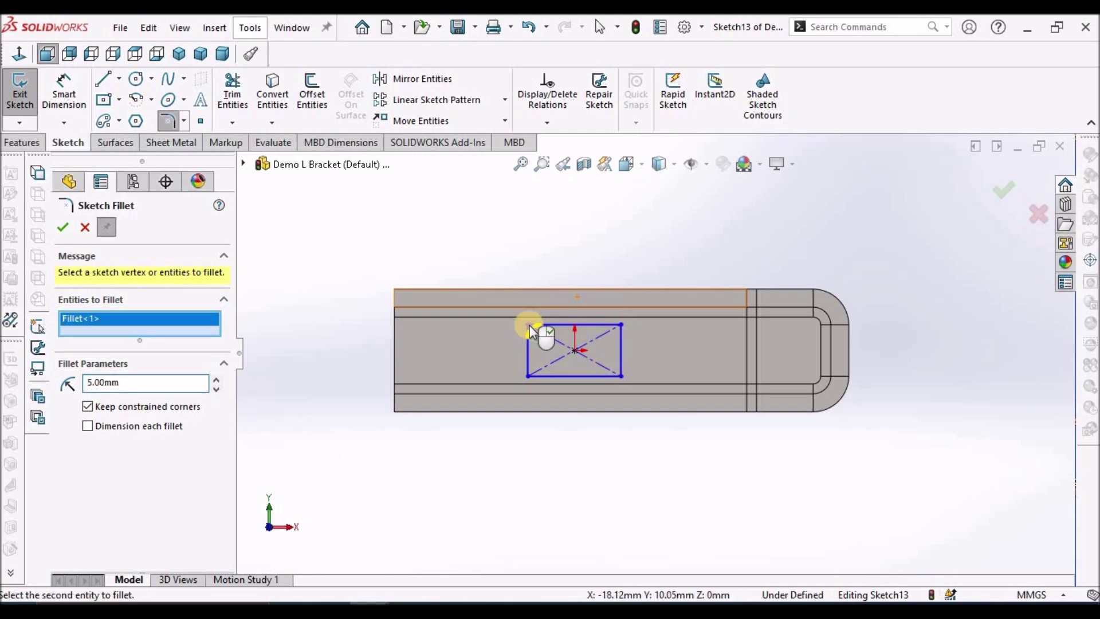
left_click(620, 324)
left_click(619, 375)
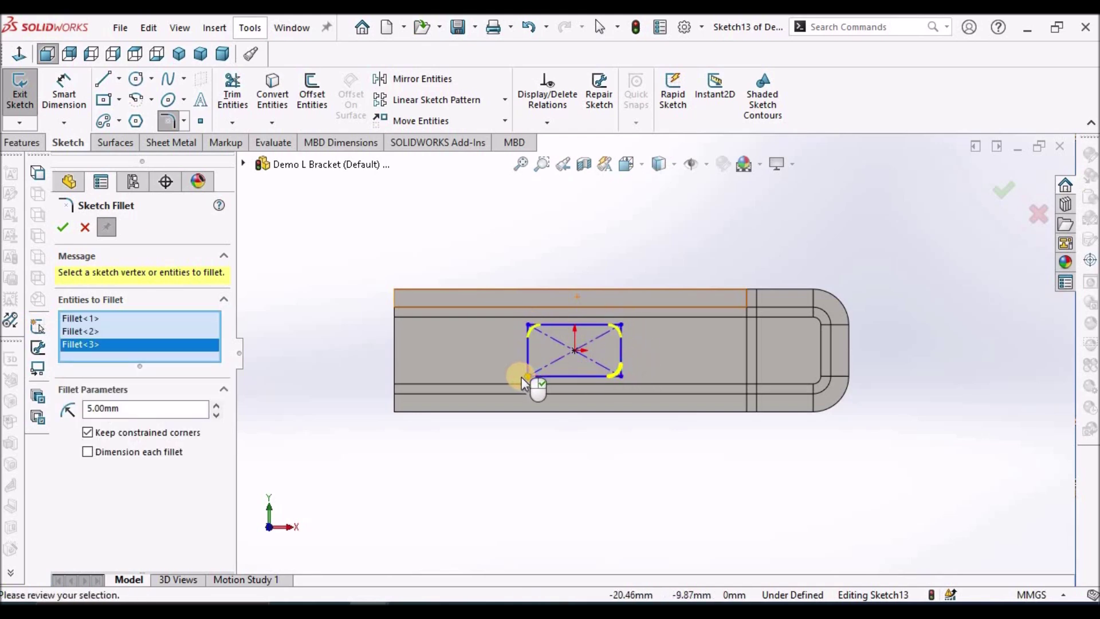
left_click(109, 227)
Dimension the rounded rectangle's width between its two vertical sides as 40 mm.
left_click(68, 90)
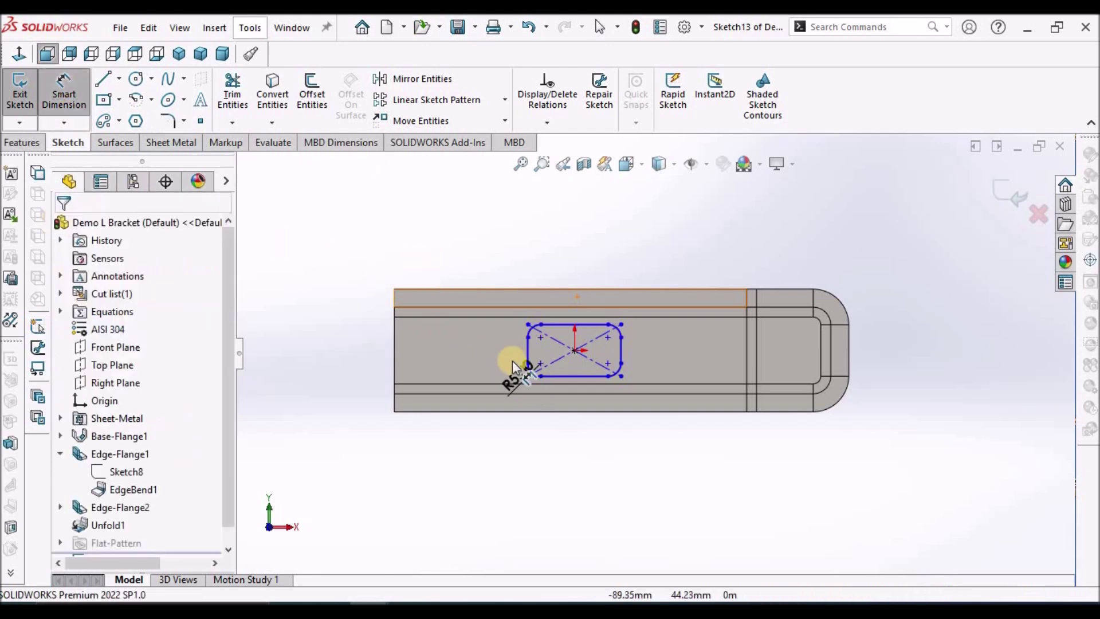
scroll(512, 360, "down", 4)
left_click(536, 338)
left_click(694, 333)
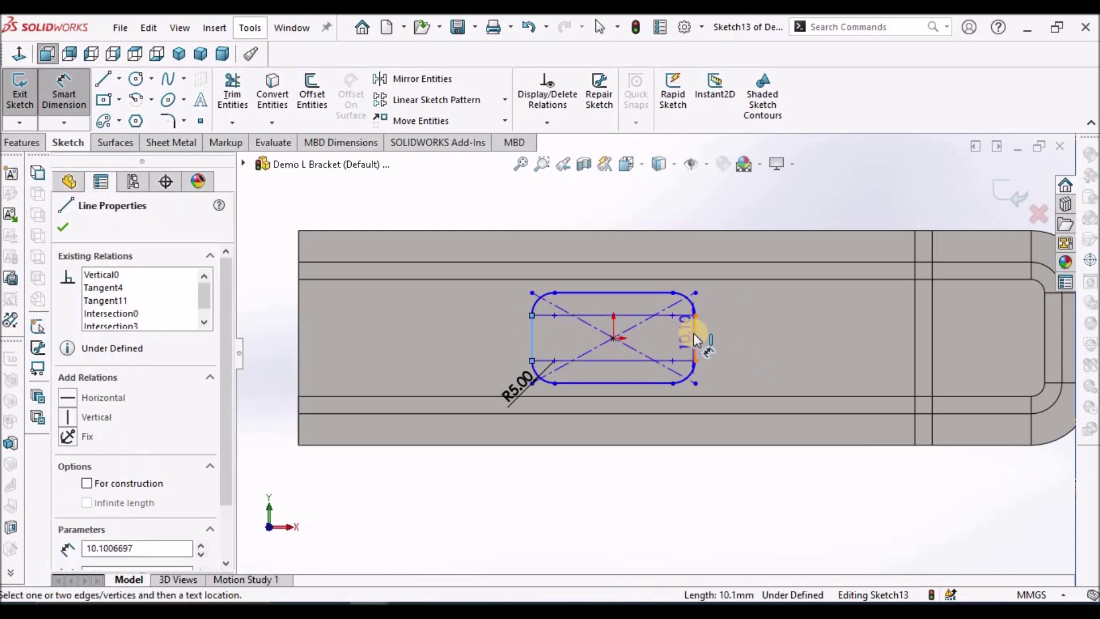
left_click(605, 459)
type("40")
key("Return")
left_click(810, 498)
Dimension the rounded rectangle's height between its two horizontal sides as 20 mm.
left_click(644, 382)
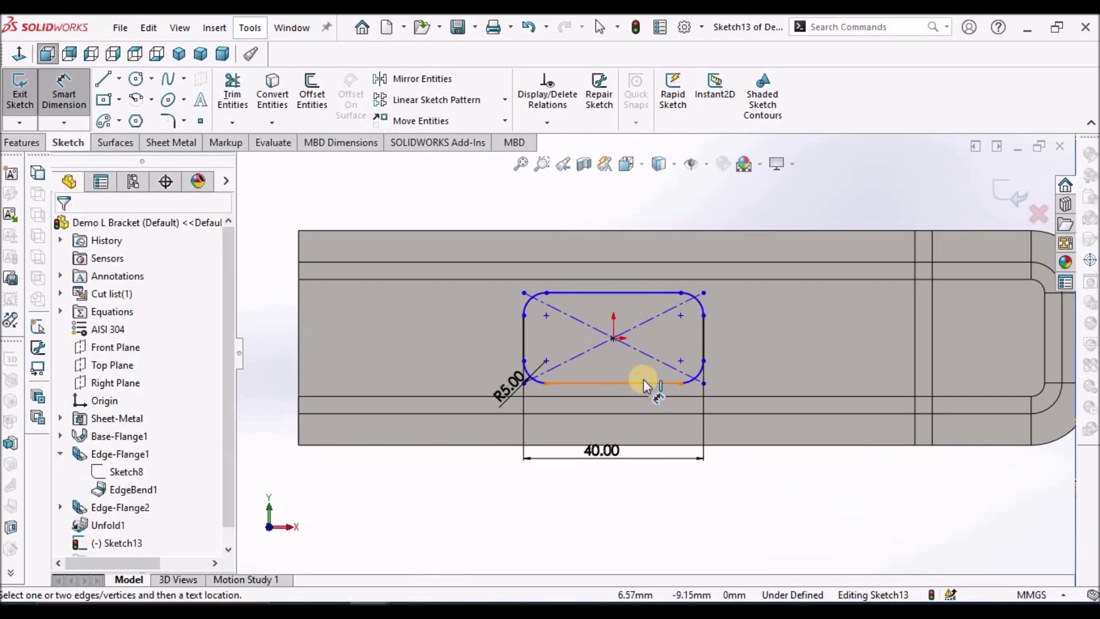
left_click(644, 292)
left_click(763, 345)
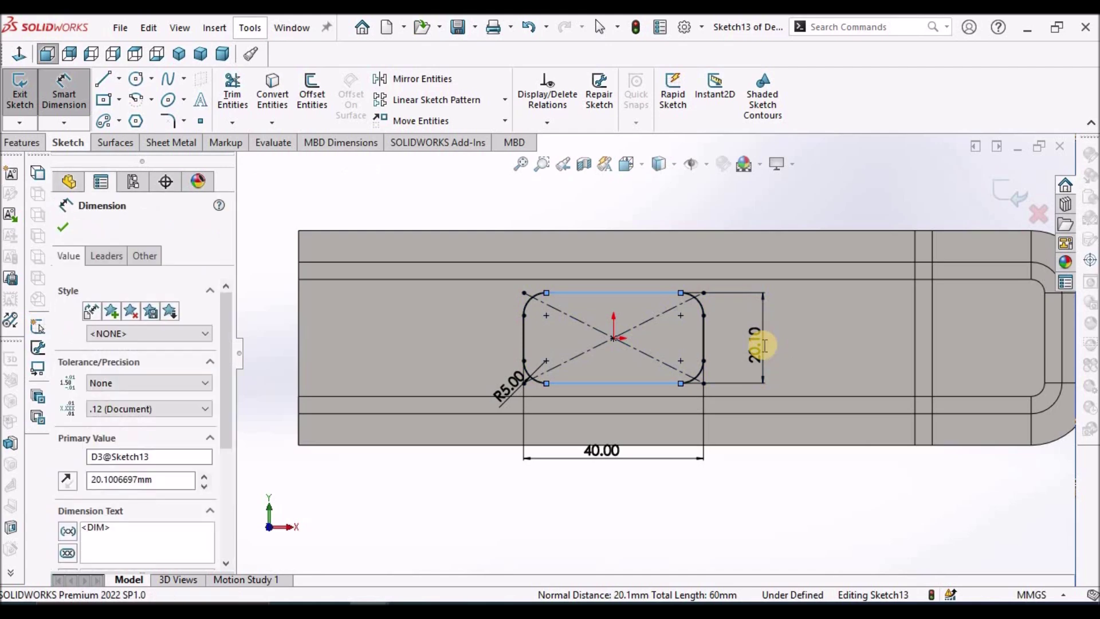
type("20")
key("Return")
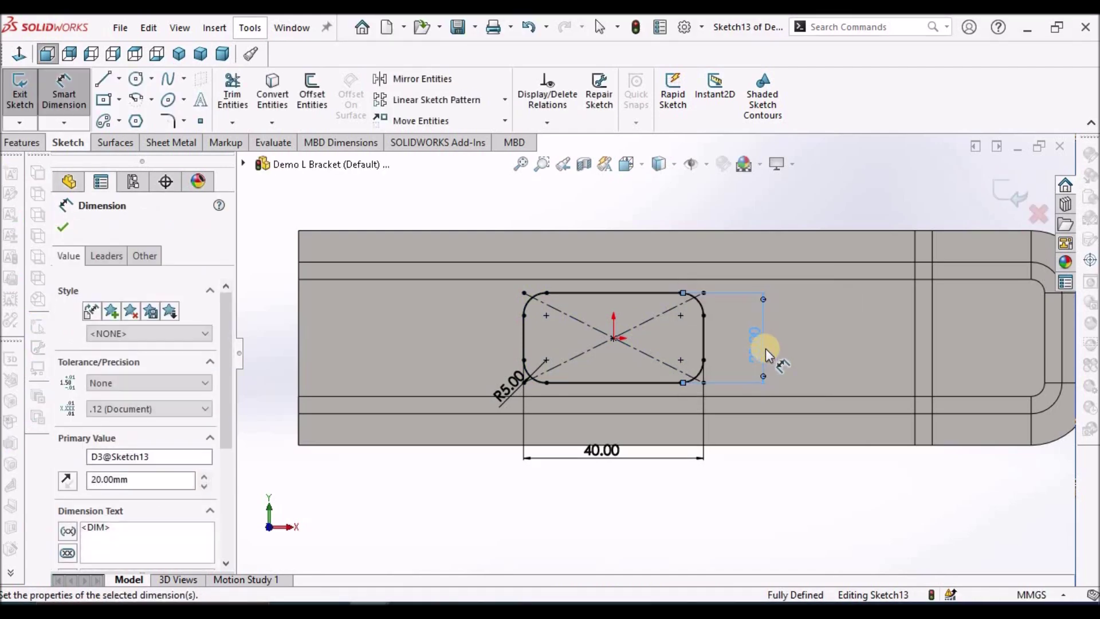
Extrude-cut the rounded rectangle through the unfolded base plate, blind and linked to the sheet thickness, as a normal cut.
key("f")
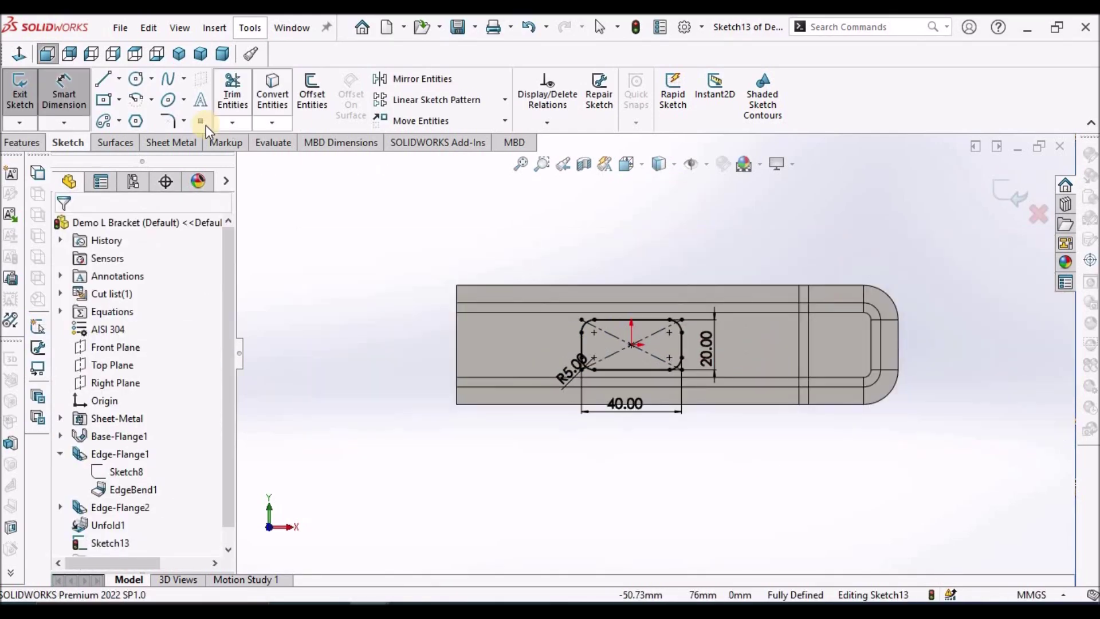
left_click(157, 143)
left_click(564, 82)
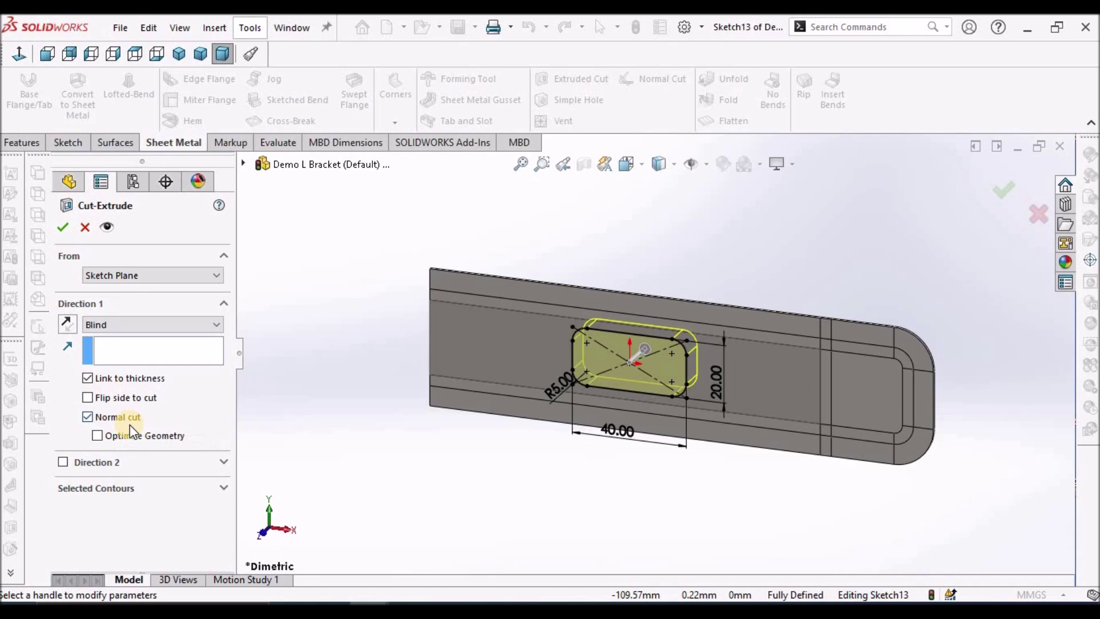
left_click(63, 227)
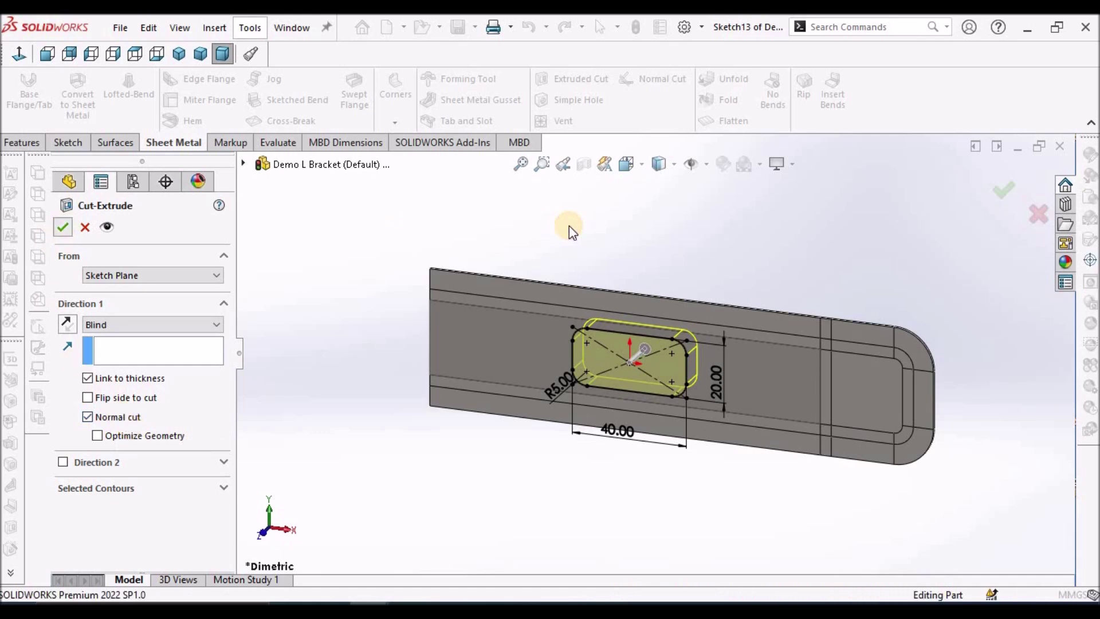
On the base plate's face, sketch an upright three-sided inscribed-circle polygon, about 9.2 mm from centre to vertex, between the cutout and the end bend.
scroll(749, 327, "down", 3)
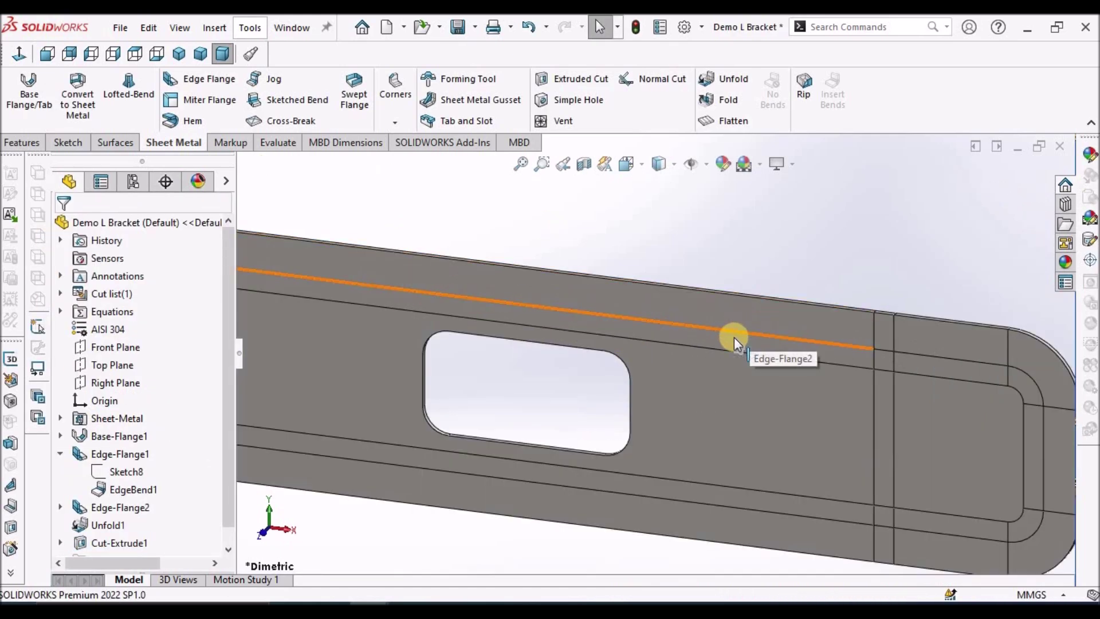
scroll(758, 399, "up", 2)
scroll(717, 399, "down", 3)
left_click(717, 399)
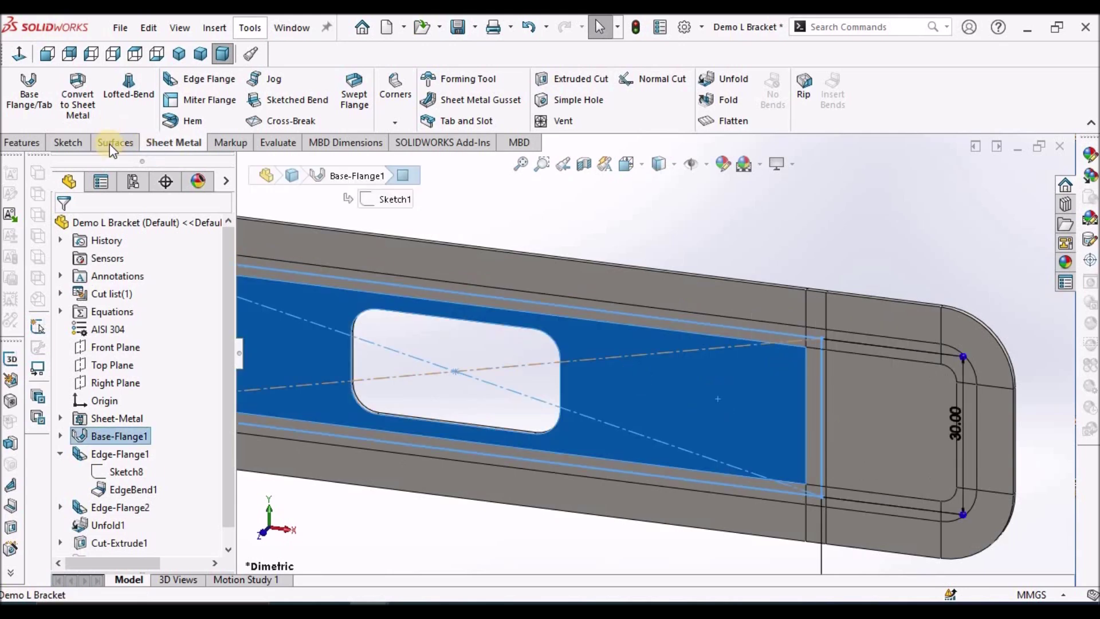
left_click(69, 142)
left_click(19, 91)
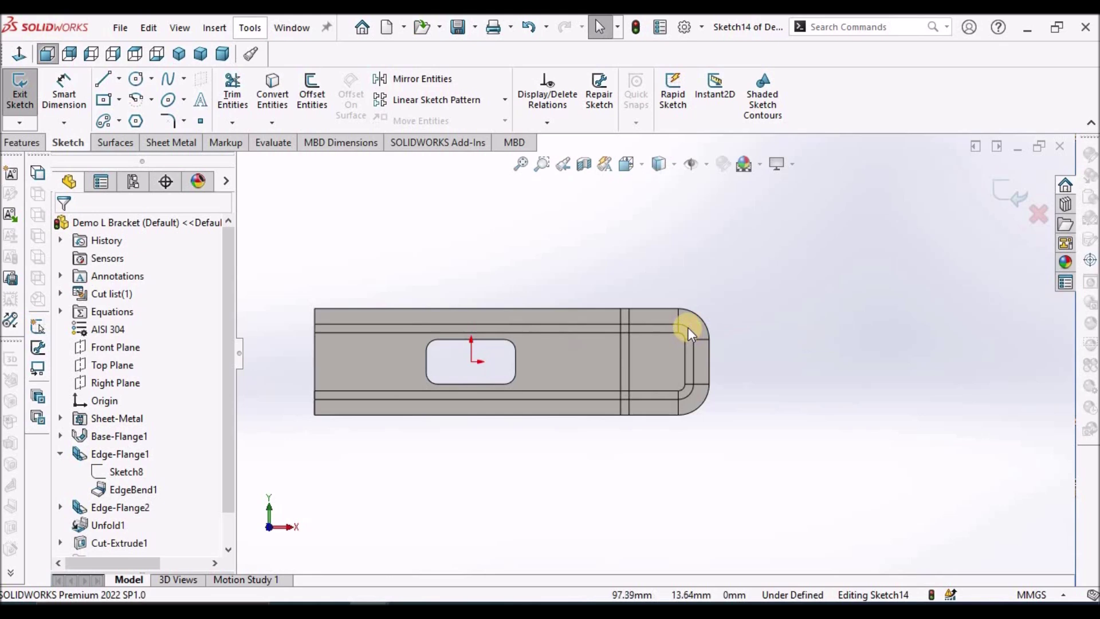
scroll(689, 322, "down", 2)
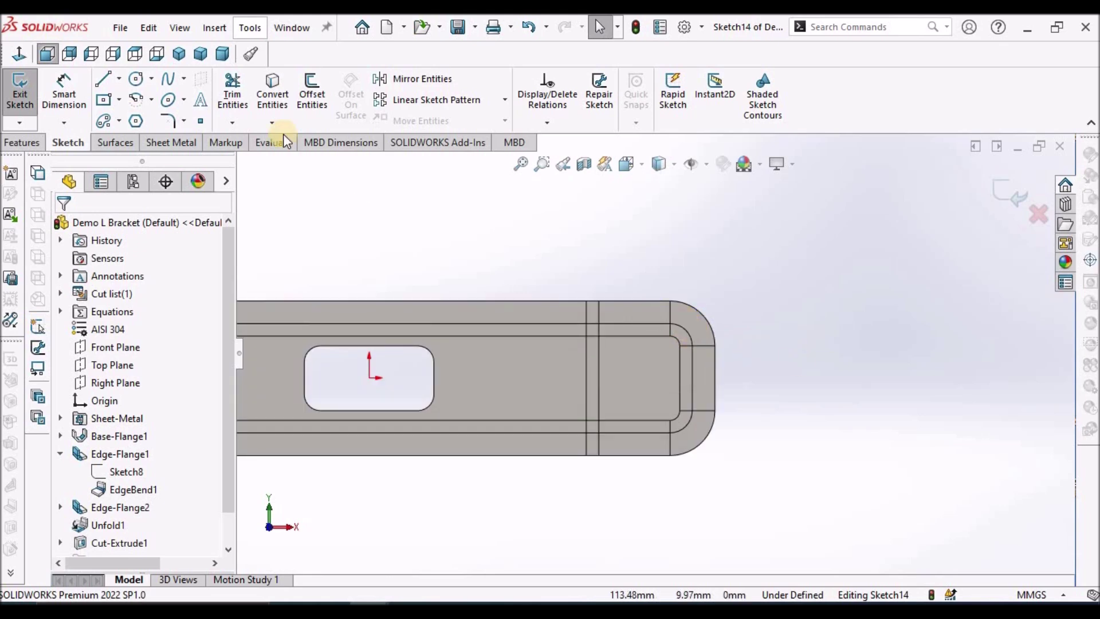
left_click(135, 120)
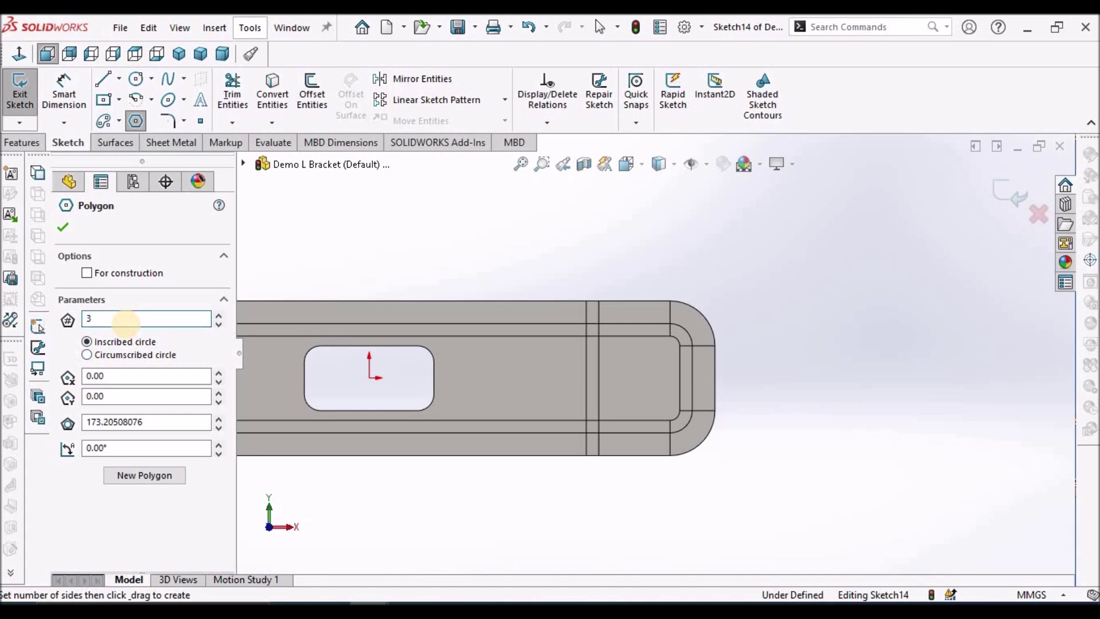
left_click(530, 378)
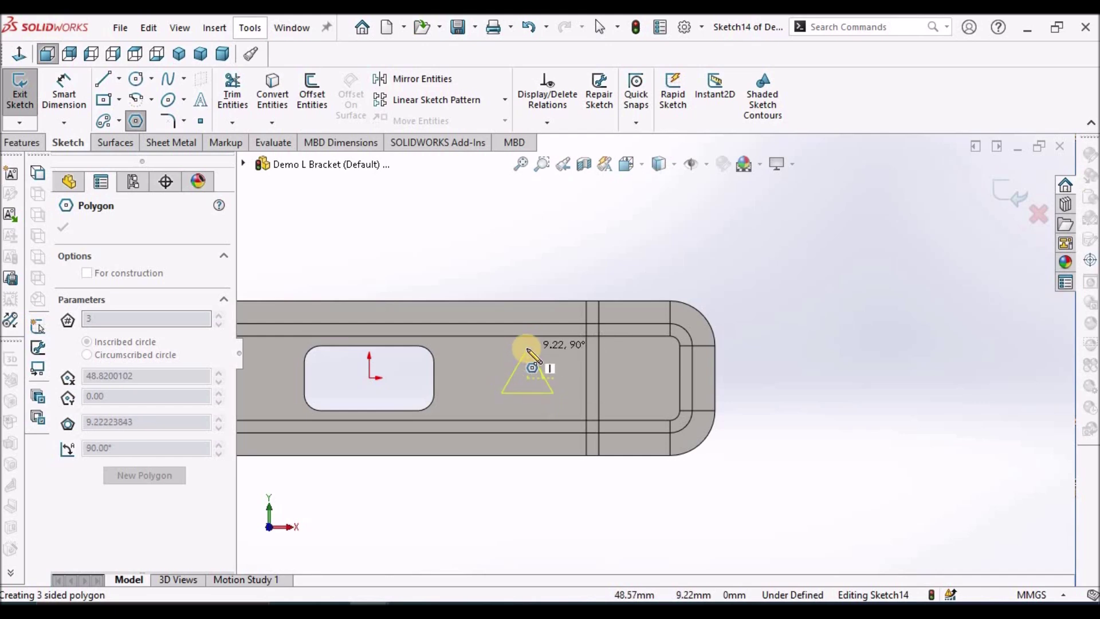
left_click(530, 350)
right_click(482, 237)
left_click(491, 248)
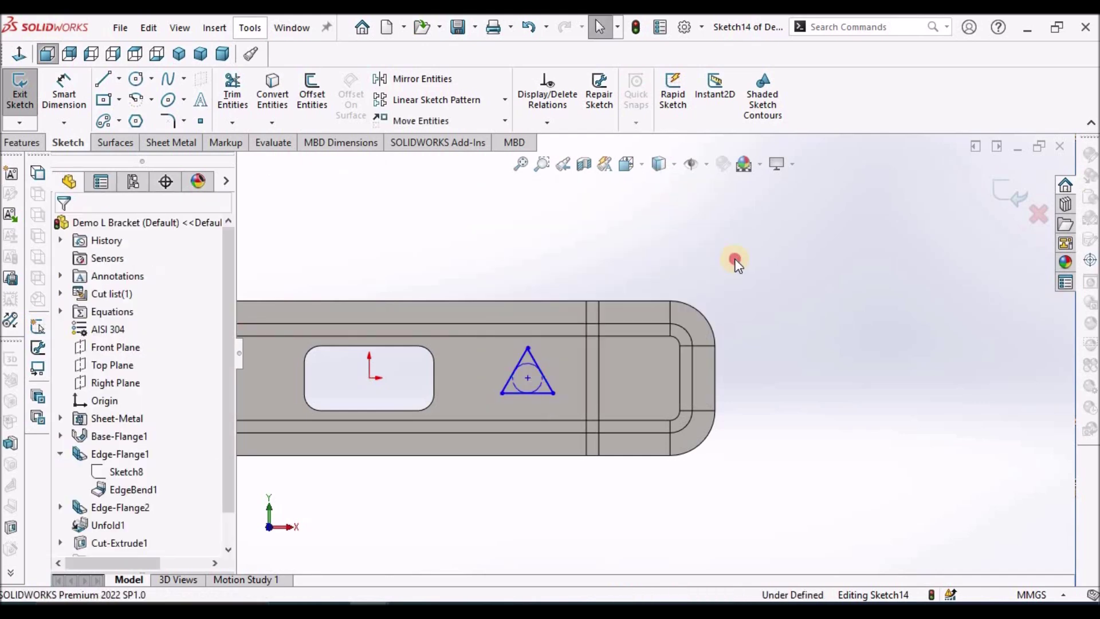
Move the triangle's centre to about 47.8 mm right of and 3.7 mm below the origin.
scroll(525, 378, "down", 5)
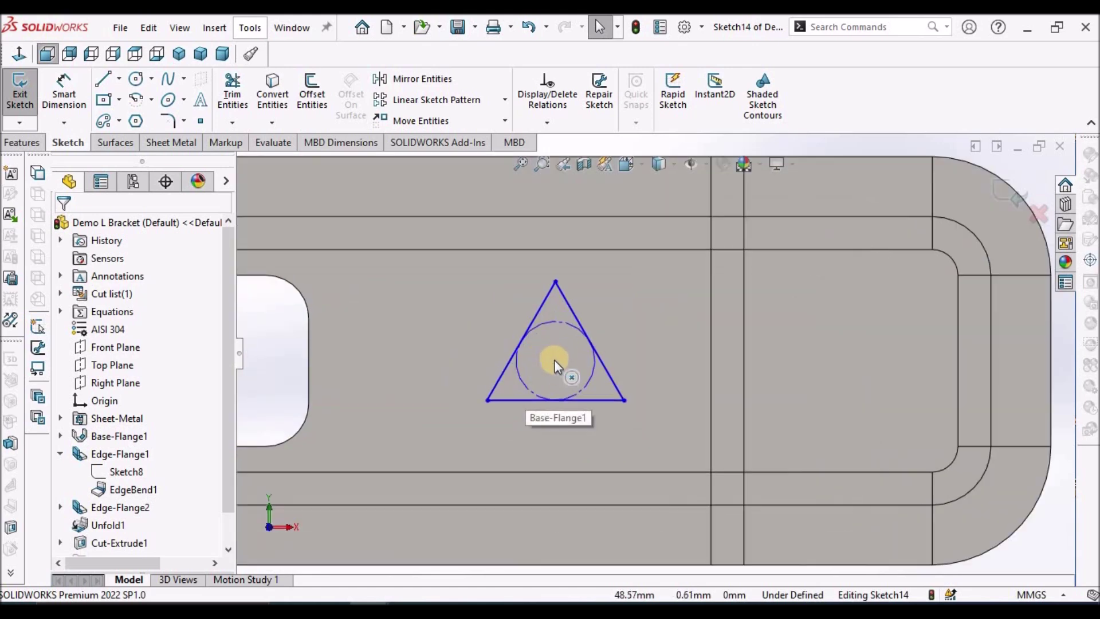
left_click_drag(556, 368, 548, 393)
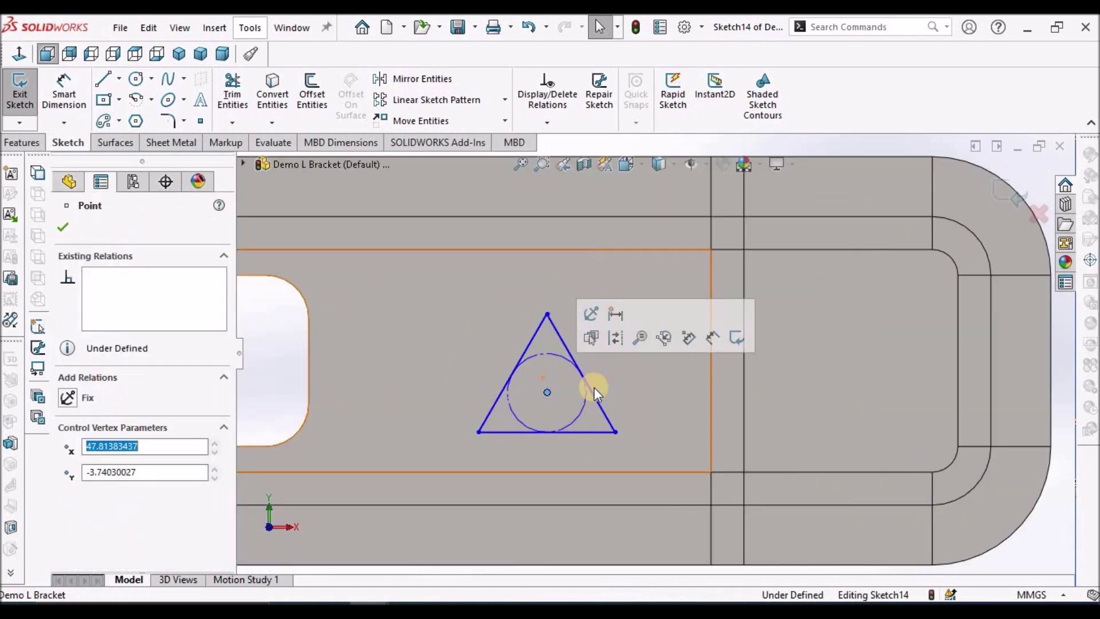
scroll(590, 390, "up", 6)
left_click(589, 239)
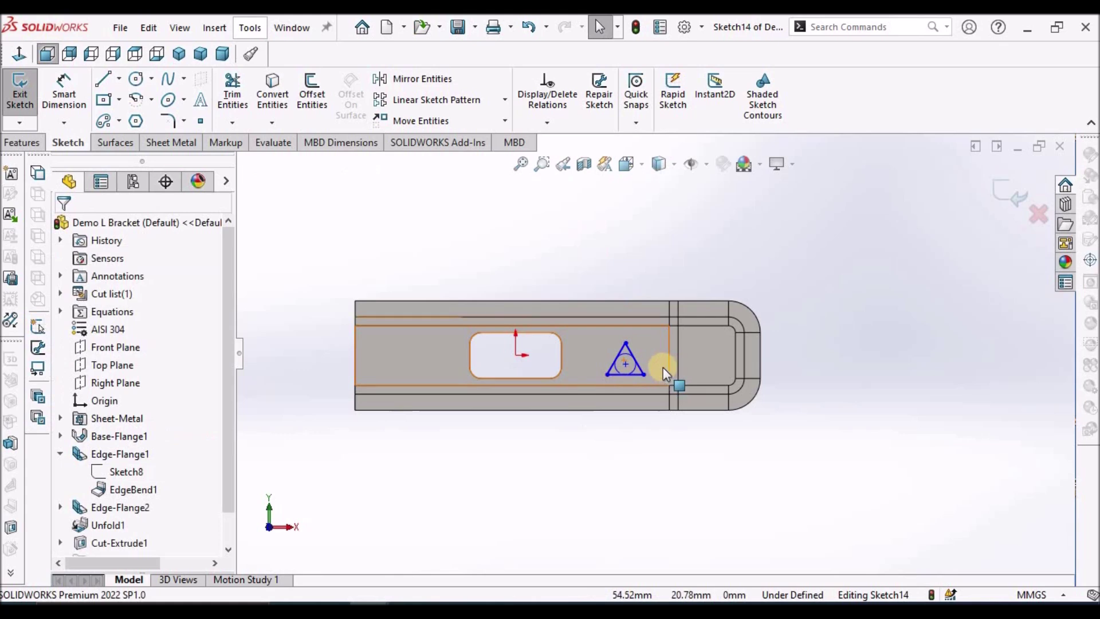
Convert the triangle's three sides and its inscribed circle to construction geometry.
scroll(583, 328, "down", 3)
left_click_drag(584, 328, 697, 427)
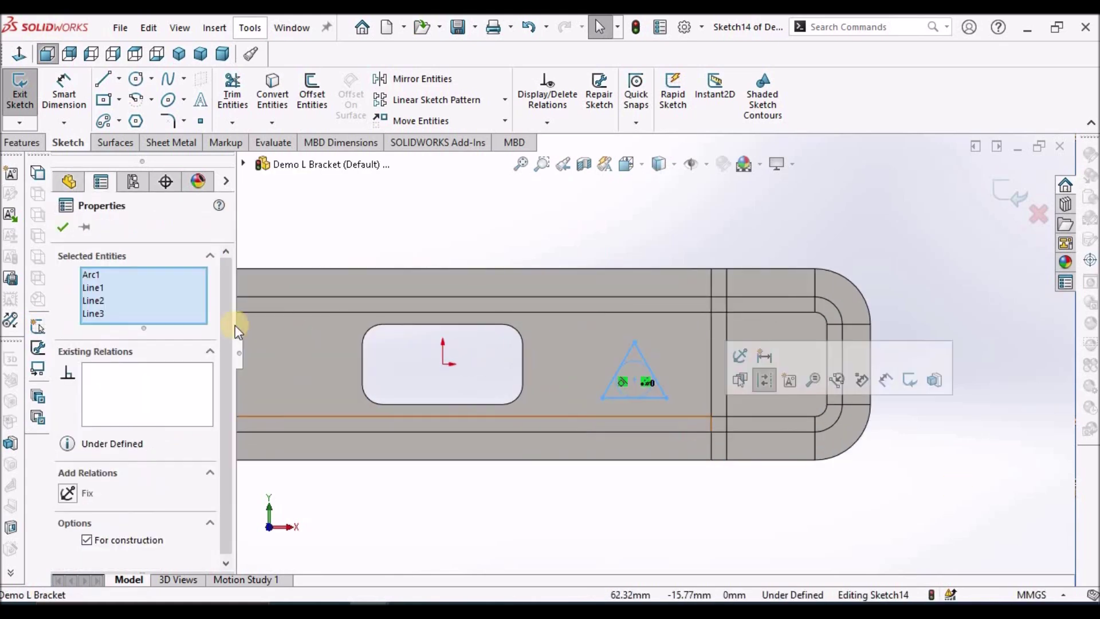
left_click(87, 539)
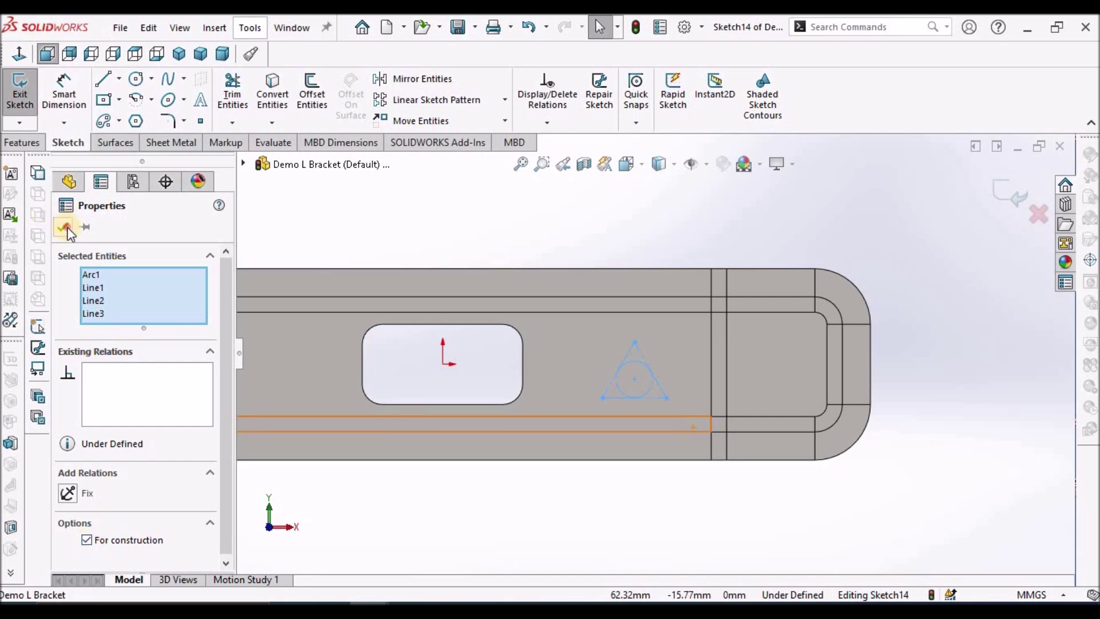
left_click(542, 223)
Dimension the vertical distance from the origin to the triangle's centre as 3 mm.
left_click(64, 92)
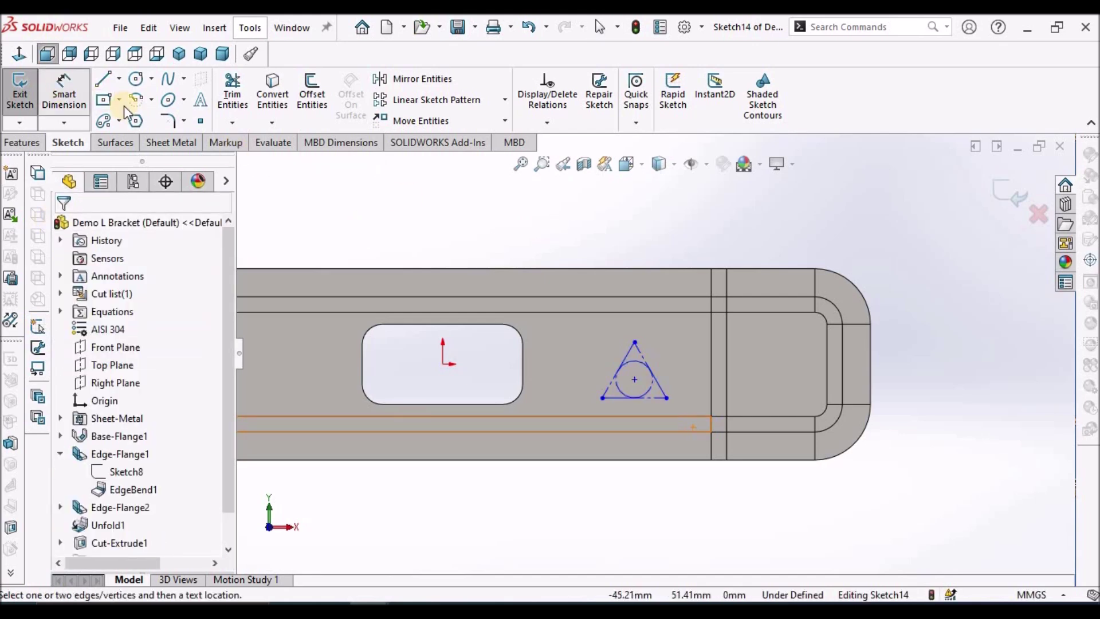
left_click(444, 363)
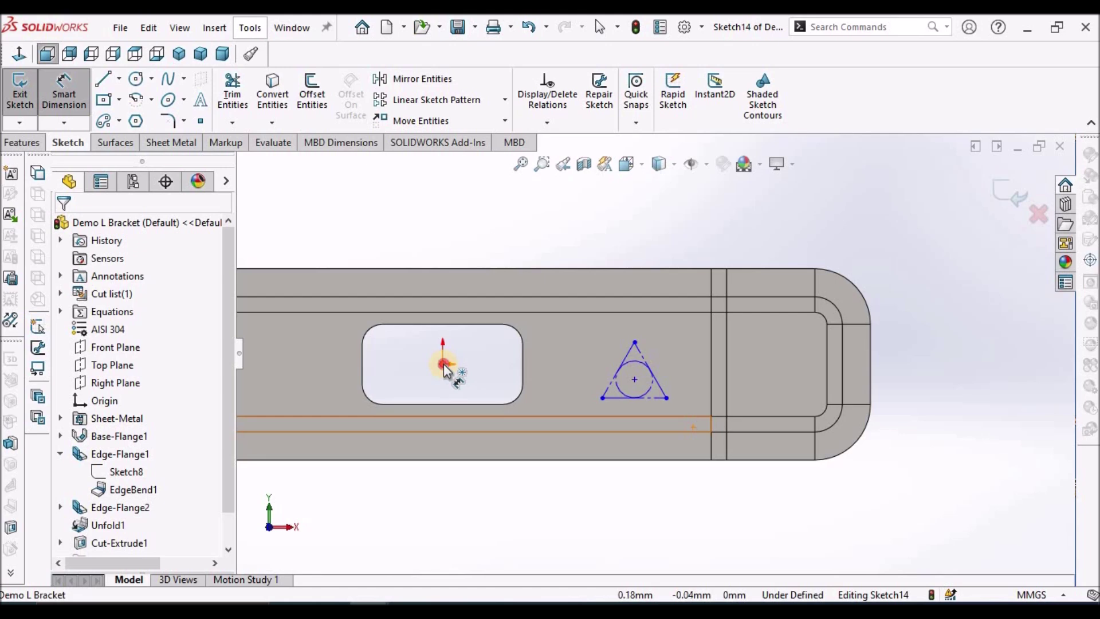
left_click(635, 380)
left_click(775, 378)
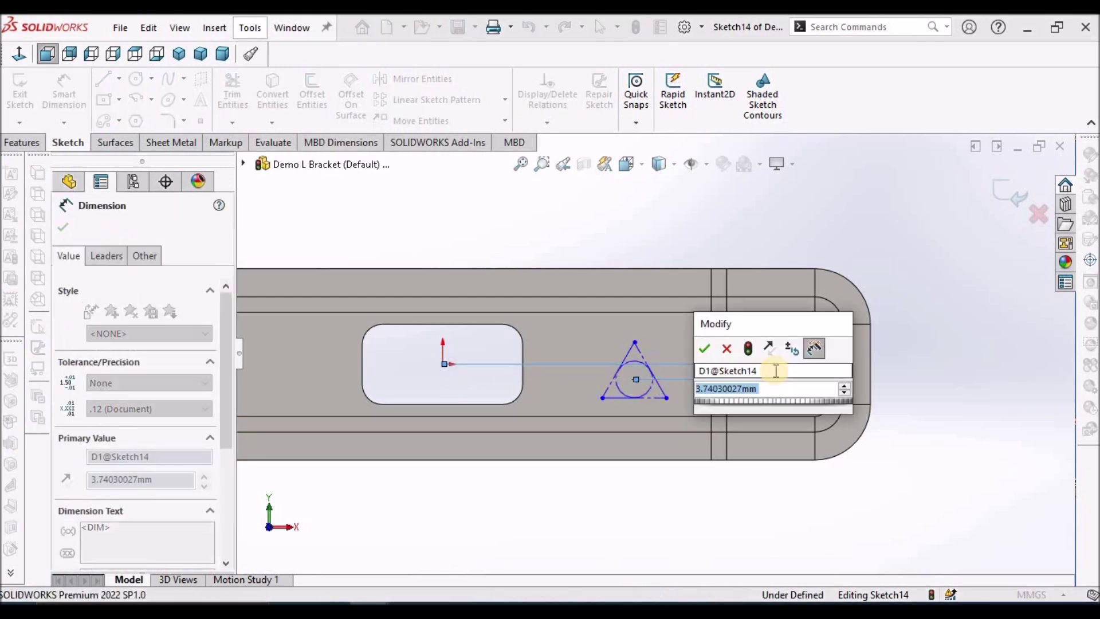
type("3")
key("Return")
left_click(668, 522)
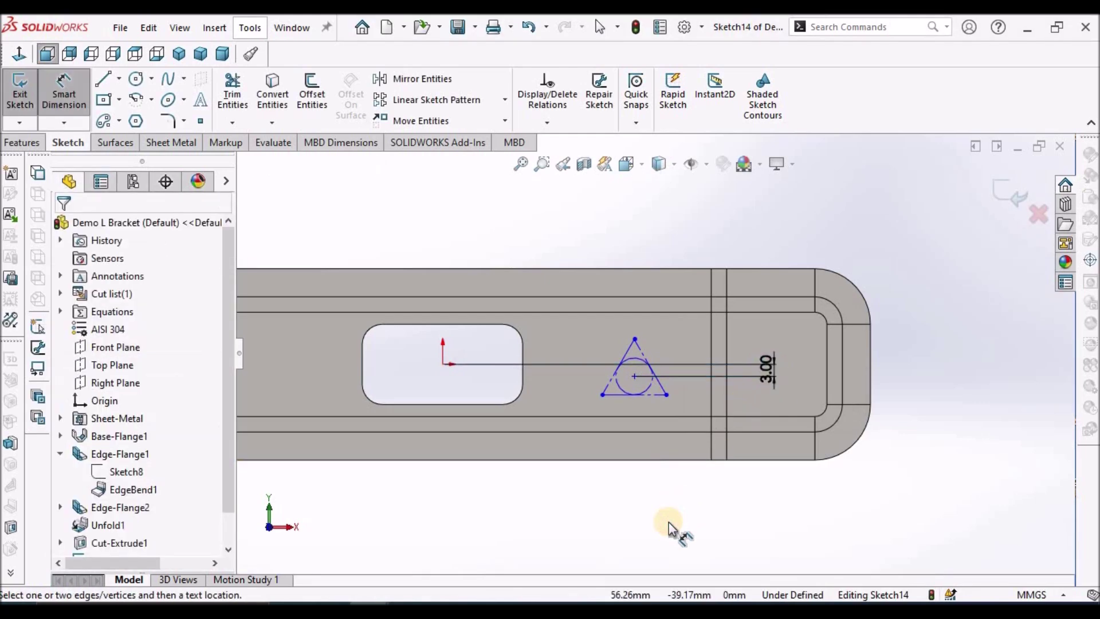
Dimension the horizontal distance from the origin to the triangle's centre as 45 mm.
left_click(444, 365)
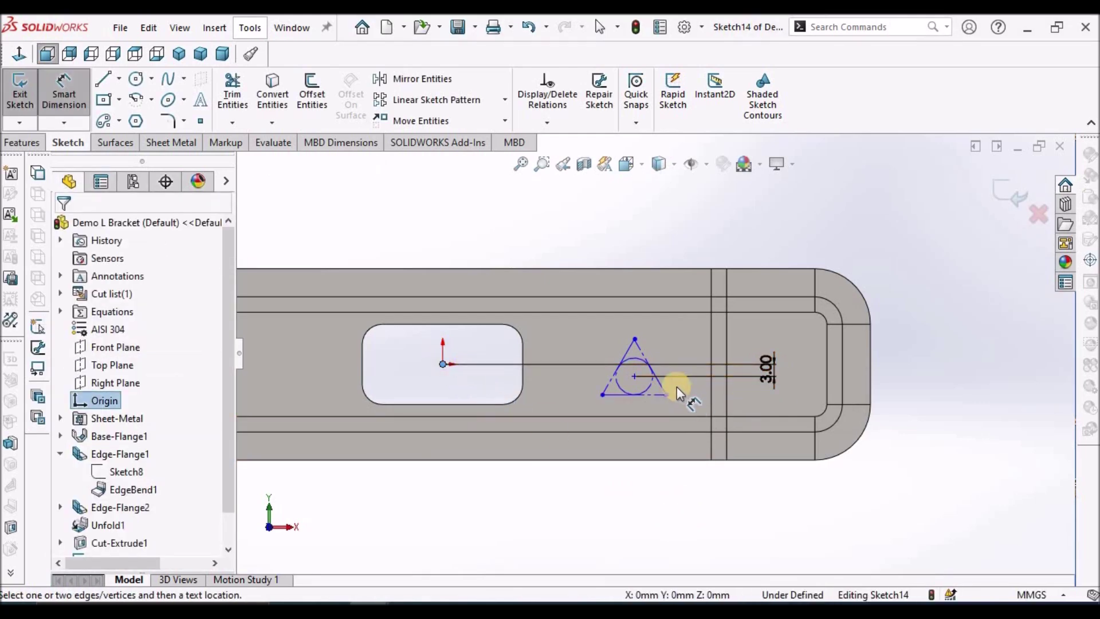
left_click(634, 377)
left_click(548, 493)
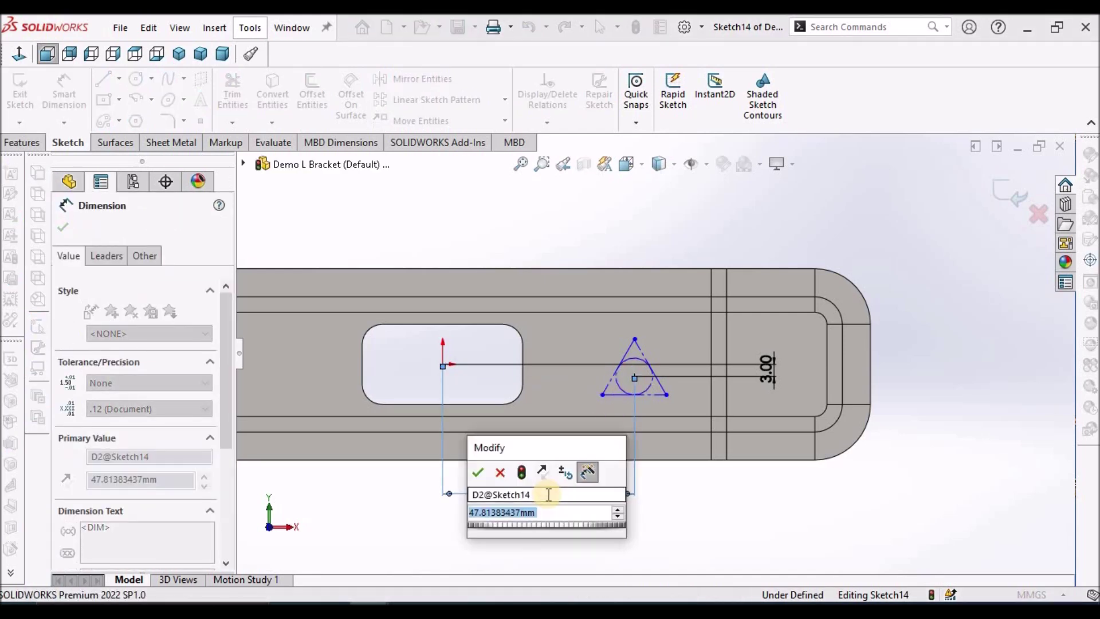
type("34.5")
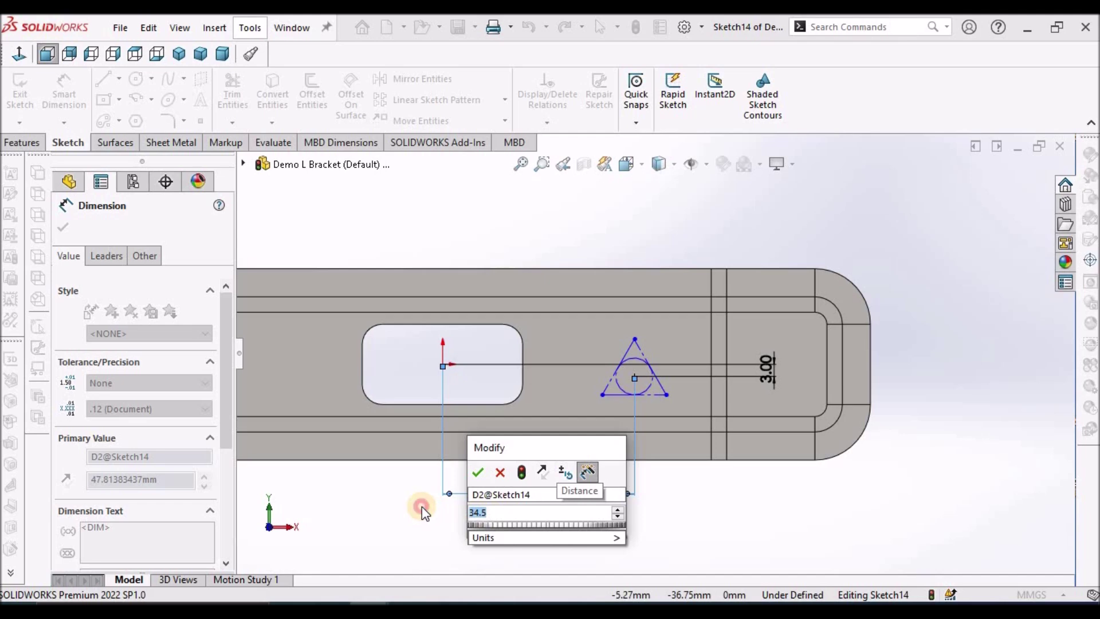
type("45")
key("Return")
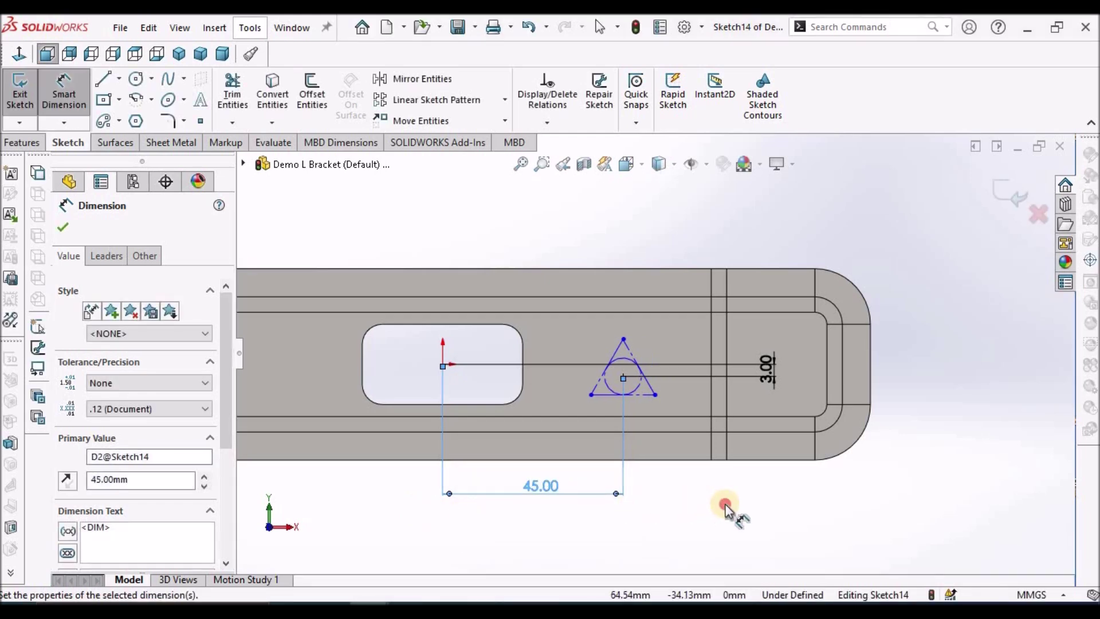
left_click(727, 506)
right_click(564, 213)
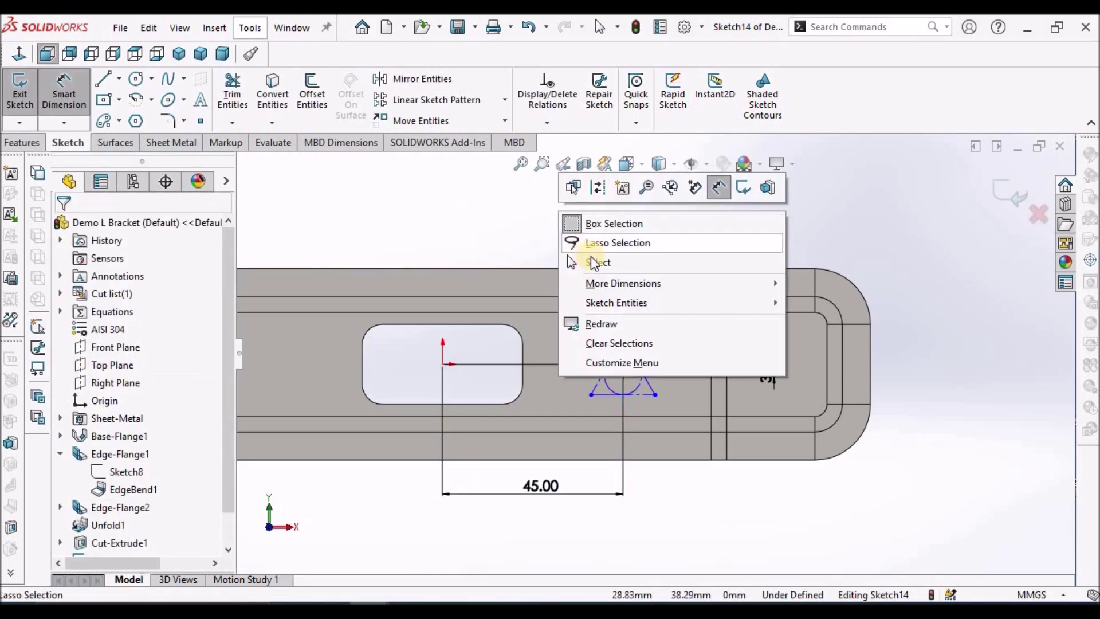
left_click(593, 262)
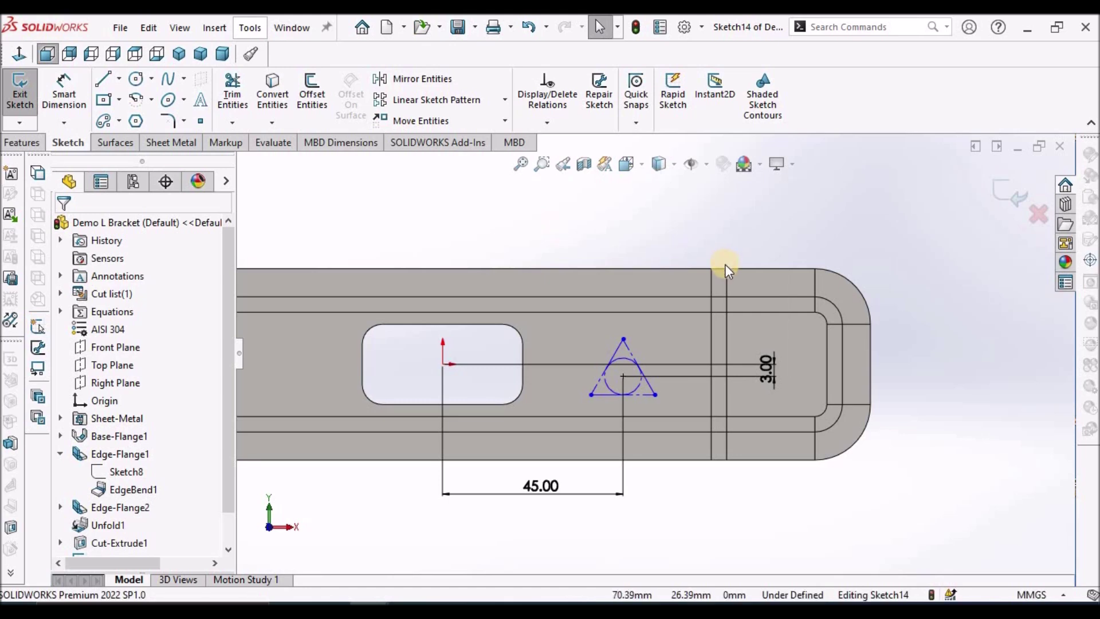
Dimension the diameter of the triangle's inscribed construction circle as 12 mm.
scroll(233, 539, "down", 1)
scroll(234, 541, "down", 1)
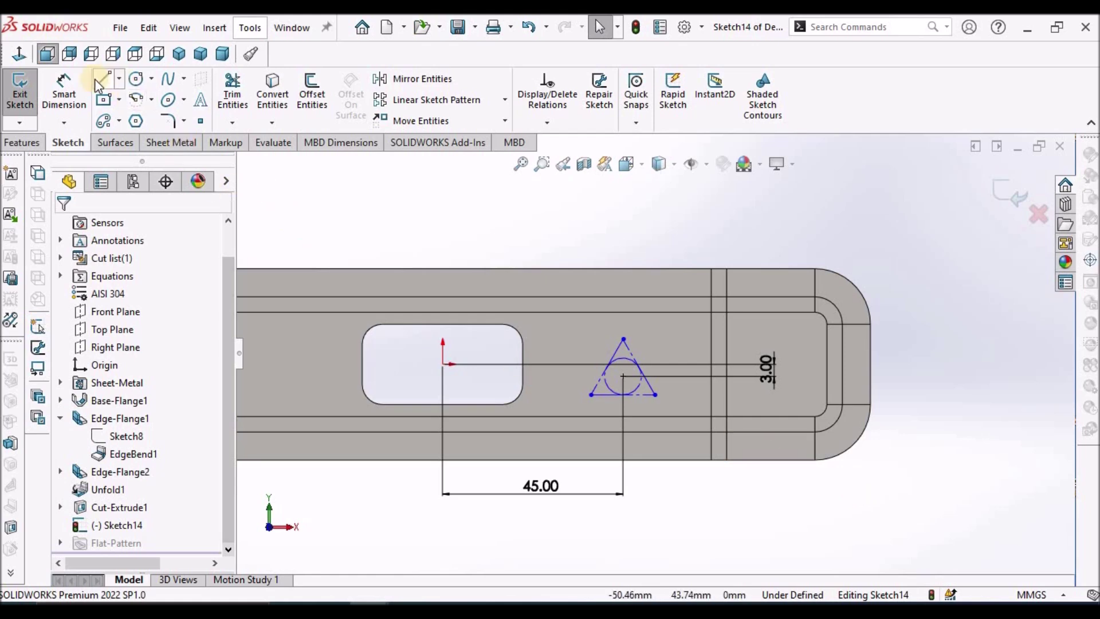
left_click(64, 89)
scroll(695, 366, "down", 2)
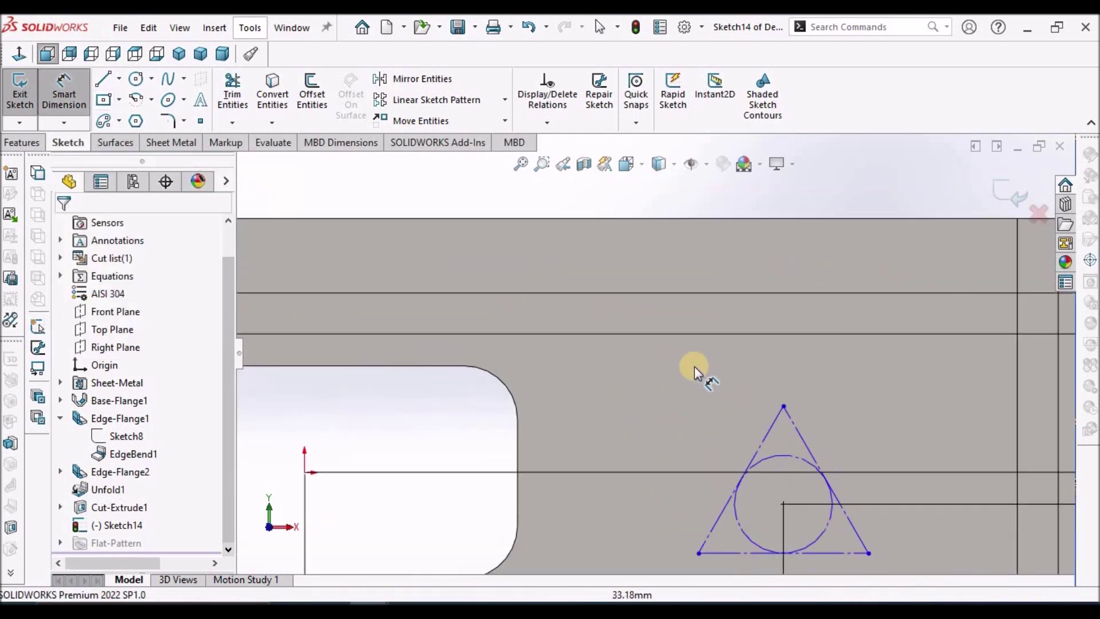
scroll(840, 417, "down", 3)
scroll(840, 417, "up", 5)
scroll(809, 415, "down", 3)
left_click(600, 373)
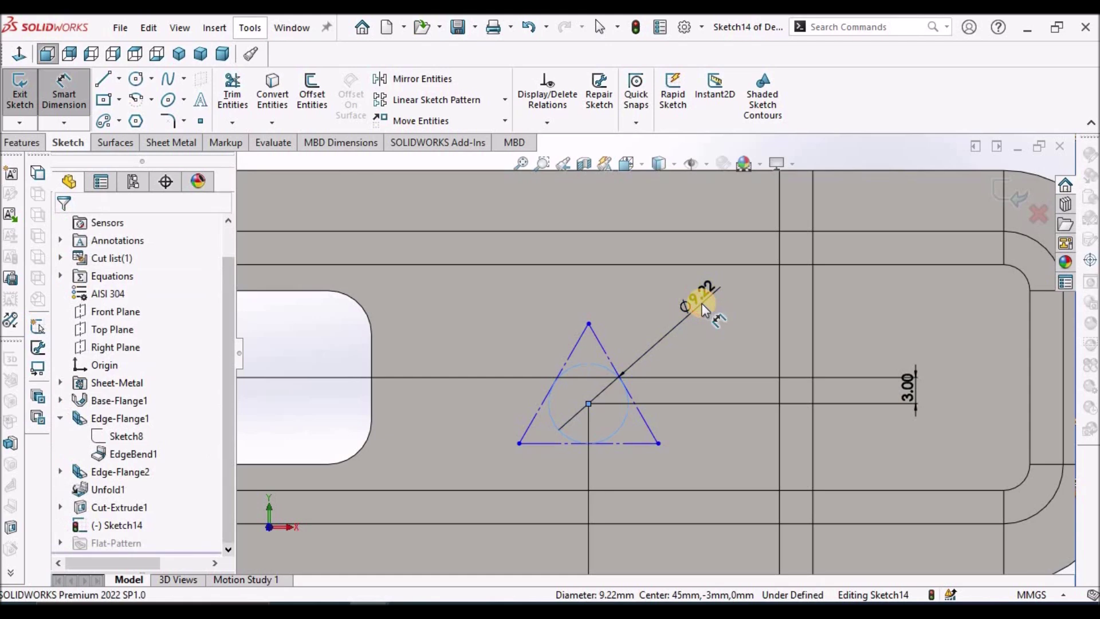
left_click(702, 304)
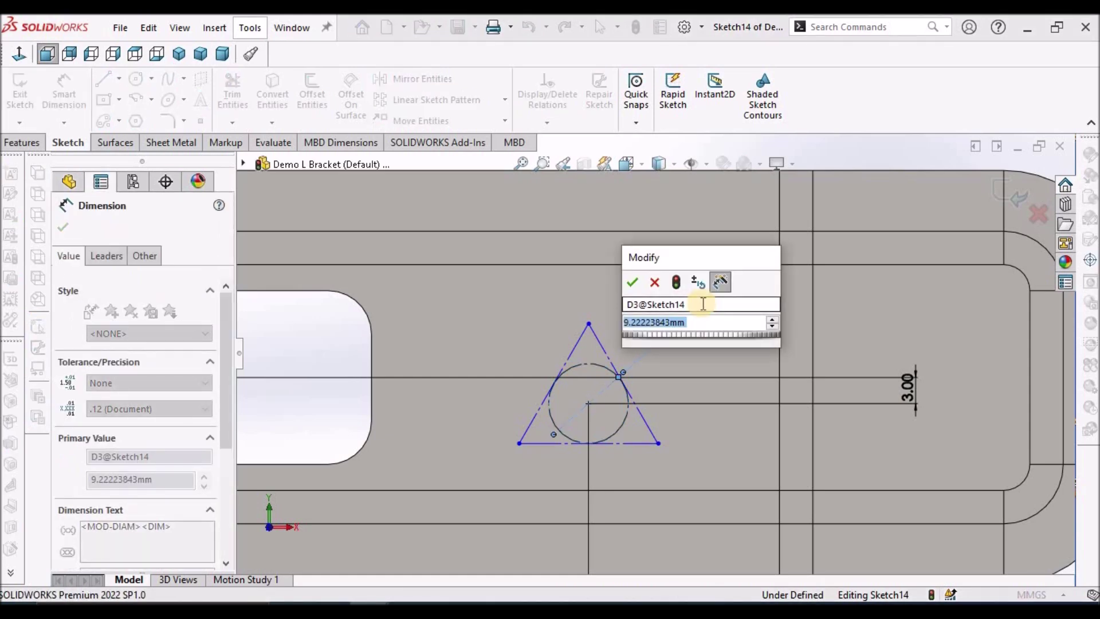
type("12")
key("Return")
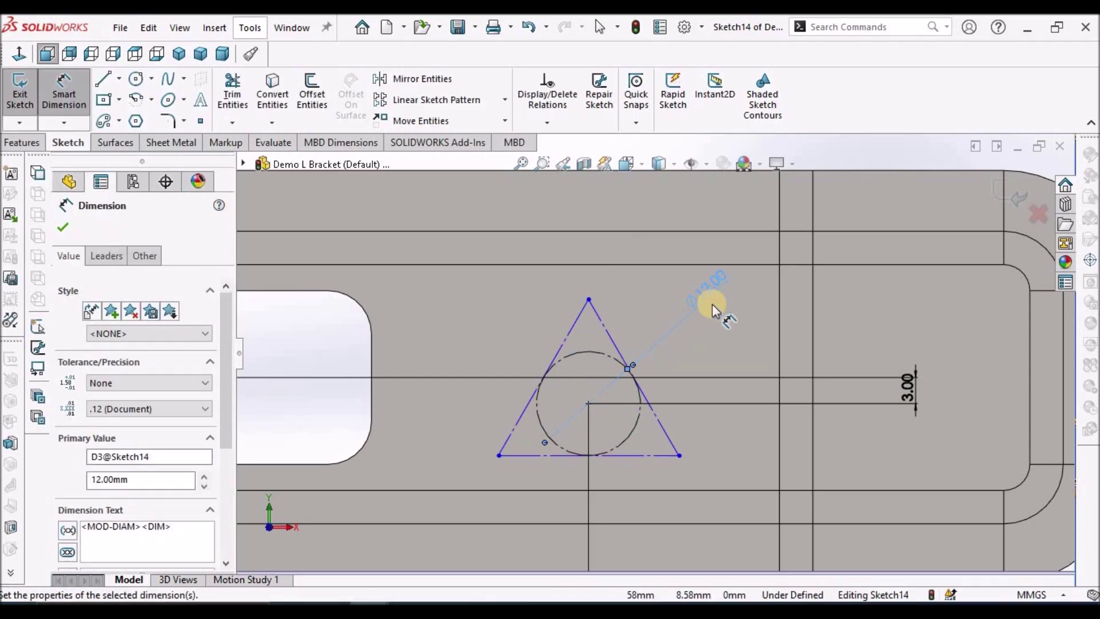
Check the relations on the construction triangle's base line, and exit the sketch.
scroll(713, 304, "up", 4)
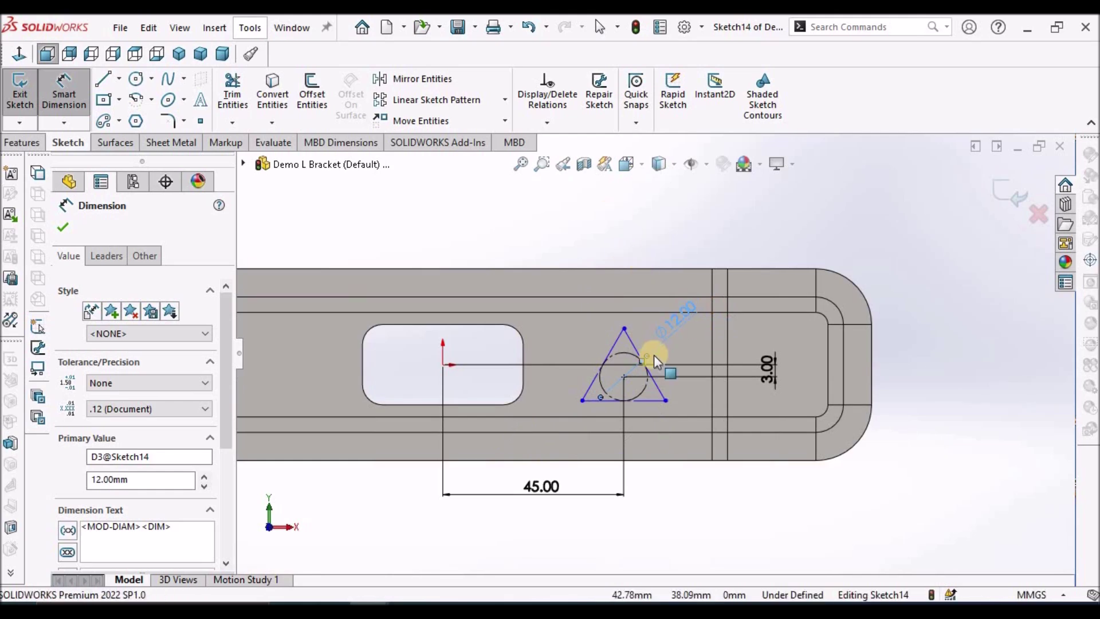
key("Escape")
scroll(653, 401, "down", 2)
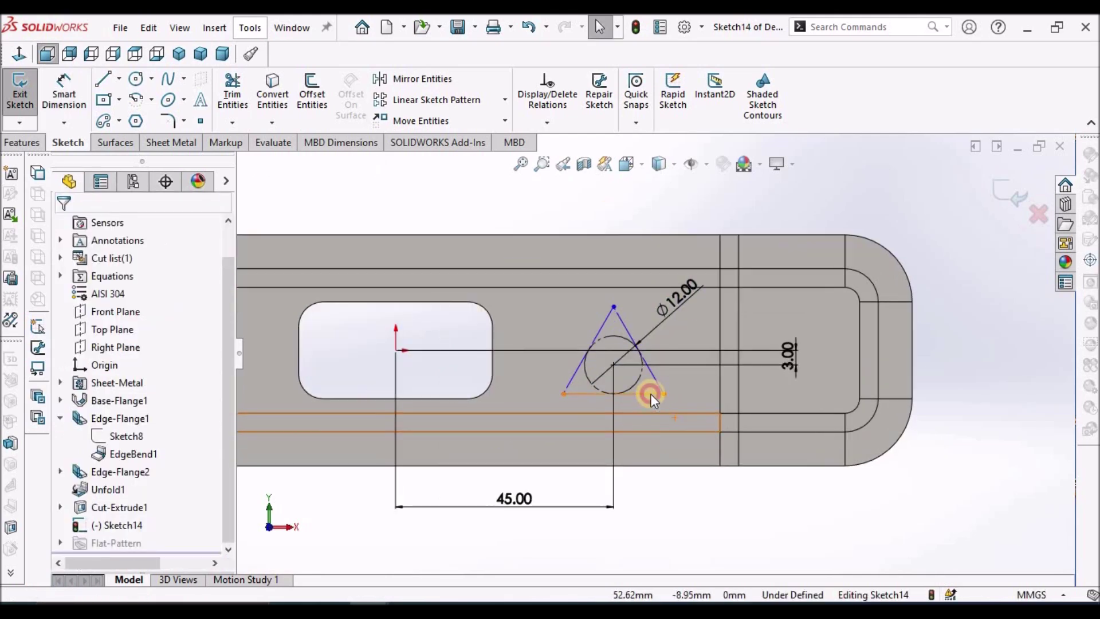
left_click(651, 394)
left_click(86, 397)
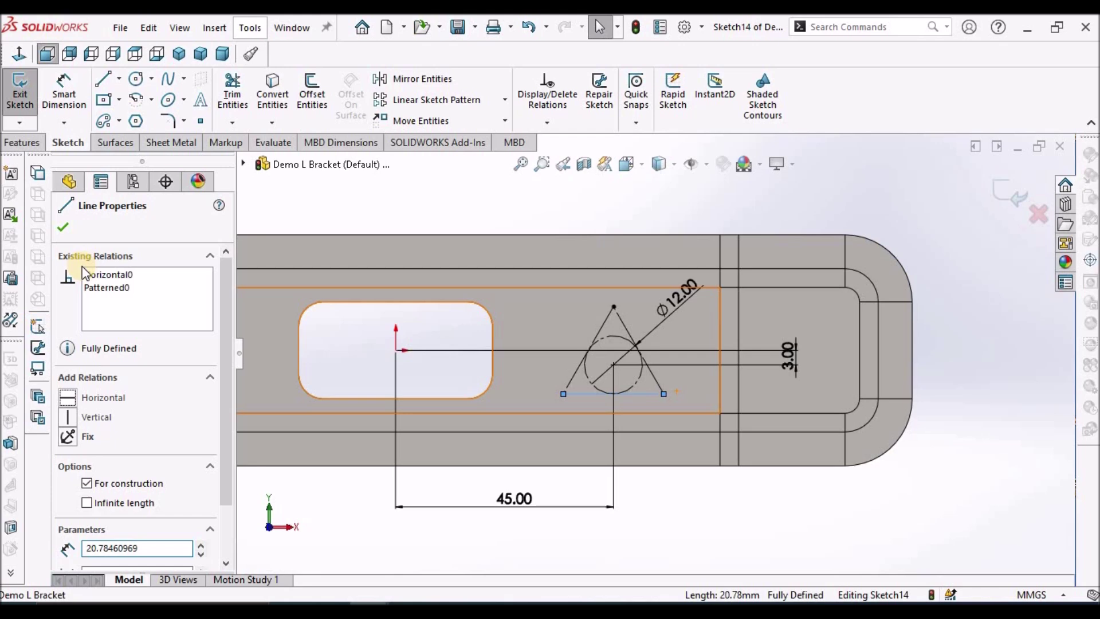
left_click(63, 225)
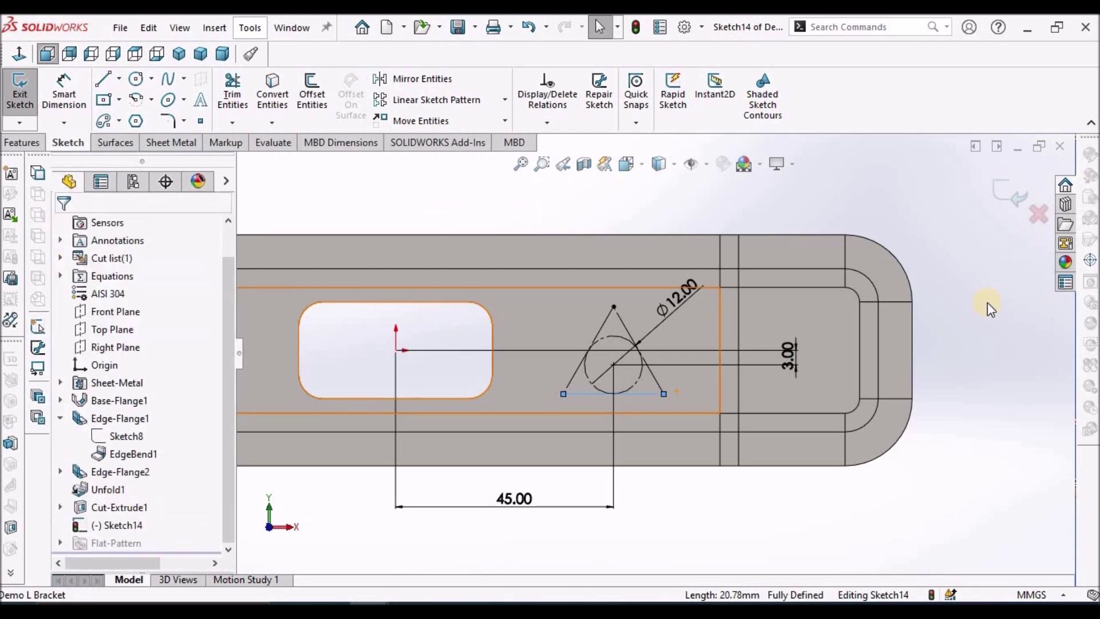
key("z")
left_click(979, 238)
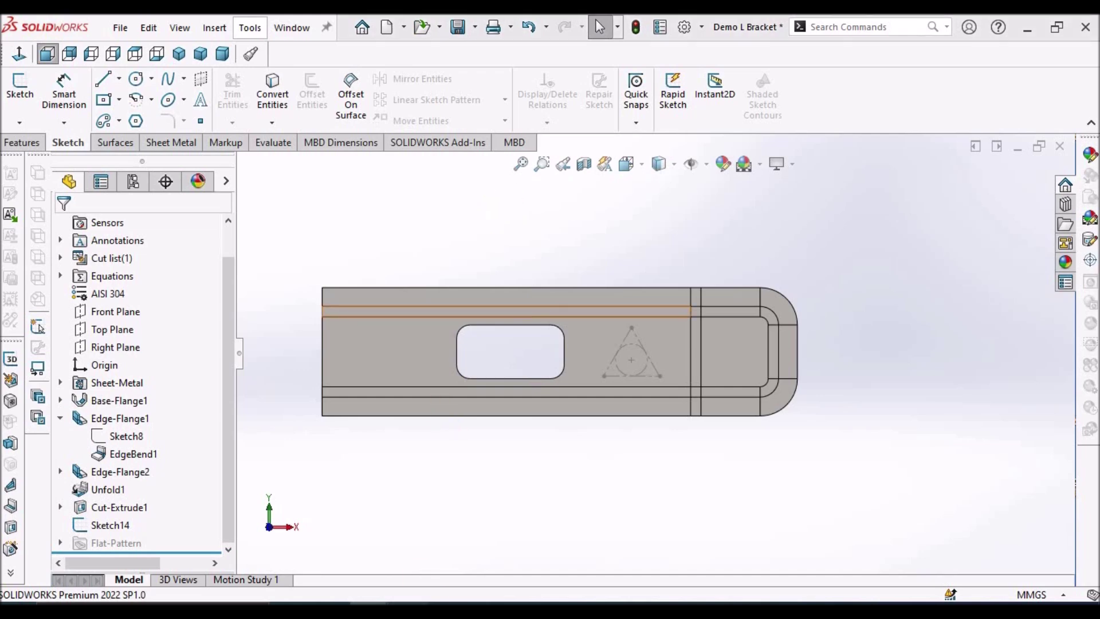
Switch to the reference PDF in Adobe Acrobat Reader to examine the bracket's hole layout, and return to SOLIDWORKS.
key("alt+Tab")
mouse_move(419, 604)
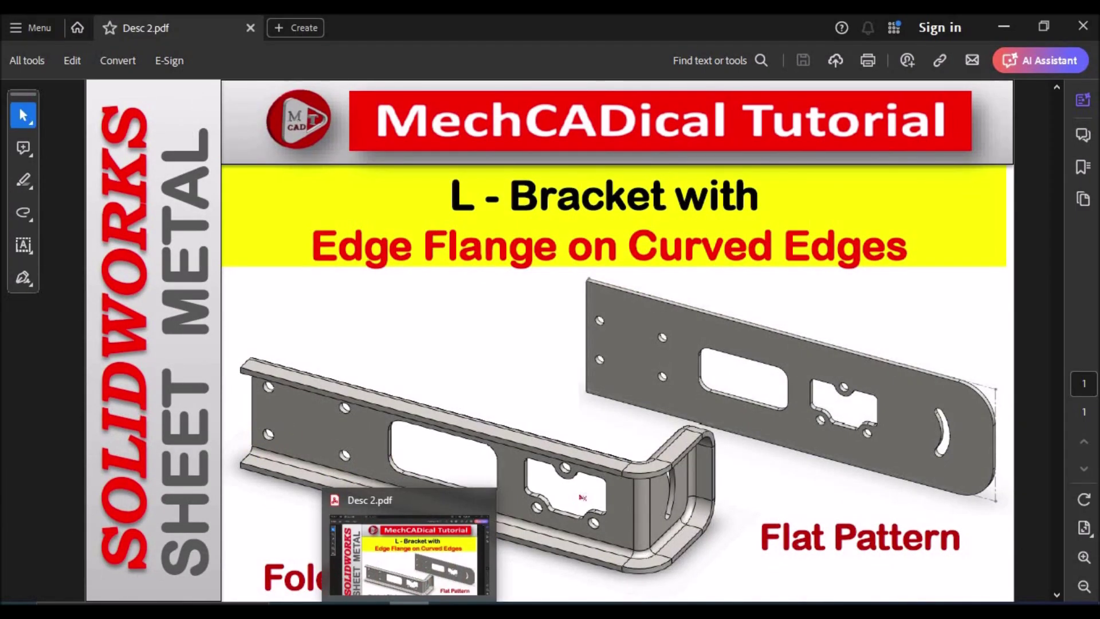
key("alt+Tab")
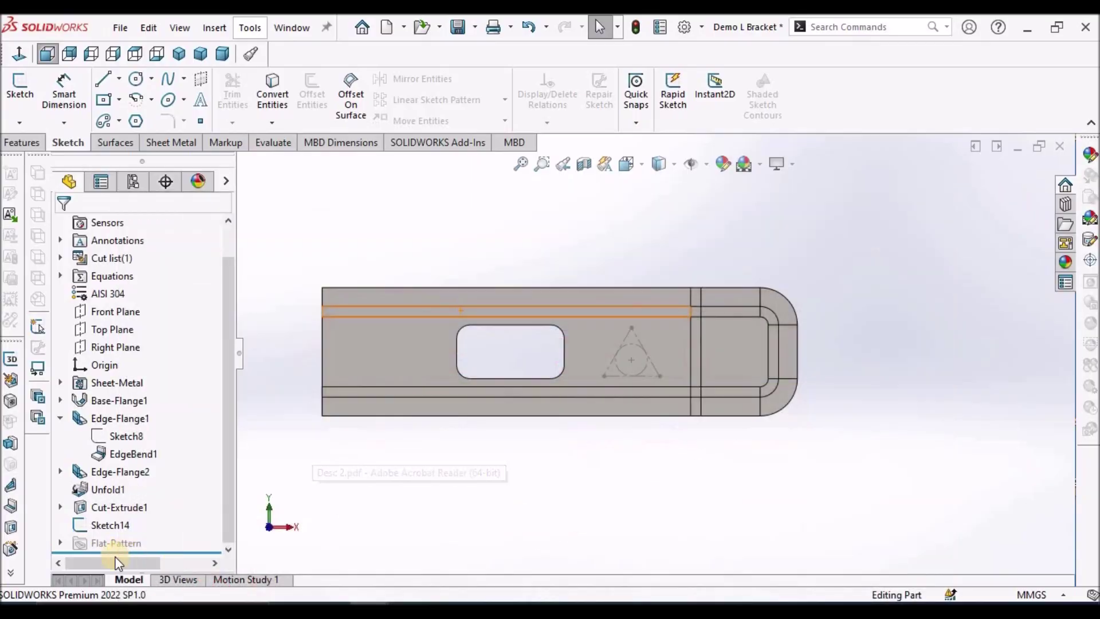
Reopen the triangle sketch and draw a rectangle about 11 mm high between the bracket's straight end and the rounded opening.
right_click(101, 528)
left_click(111, 248)
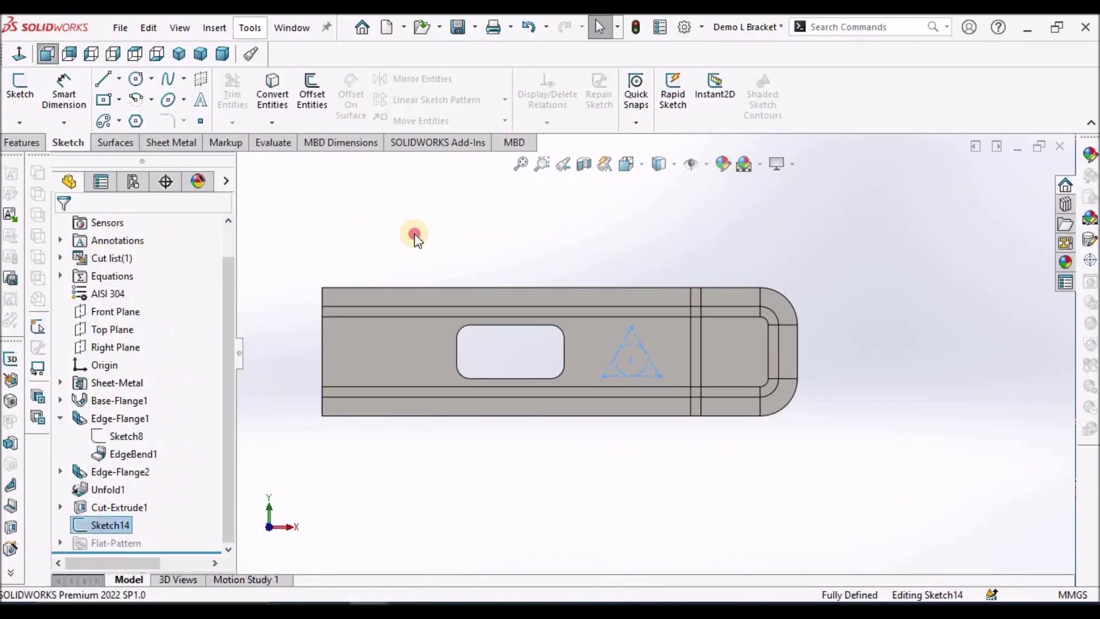
scroll(371, 366, "down", 3)
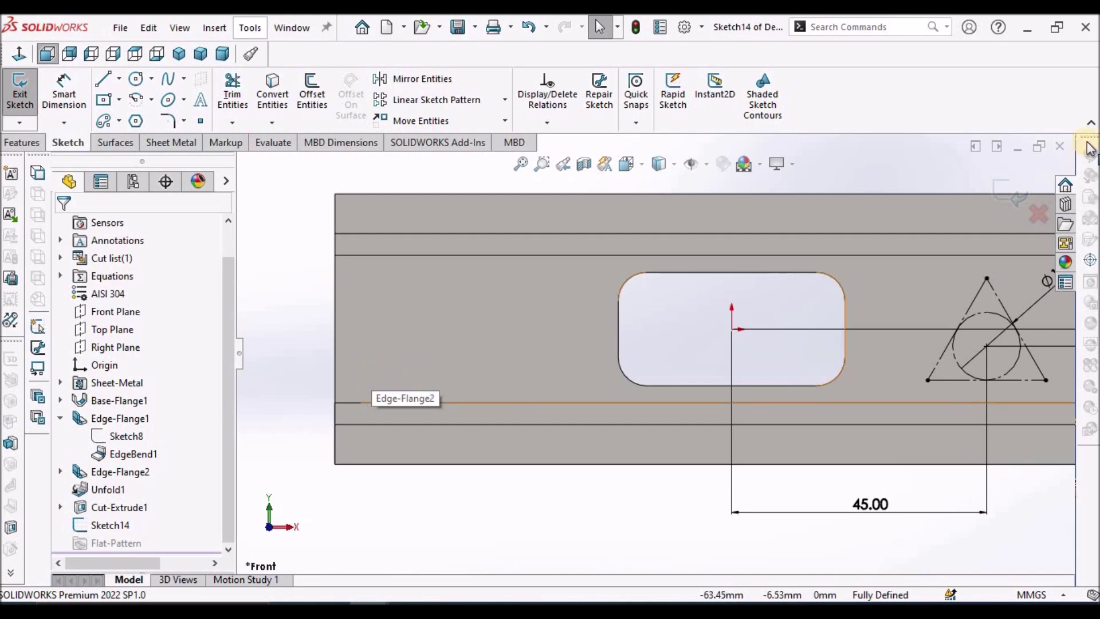
left_click(119, 100)
left_click(136, 118)
left_click_drag(384, 294, 521, 354)
right_click(257, 217)
left_click(288, 228)
Convert all four sides of the new rectangle to construction geometry.
left_click_drag(373, 284, 558, 379)
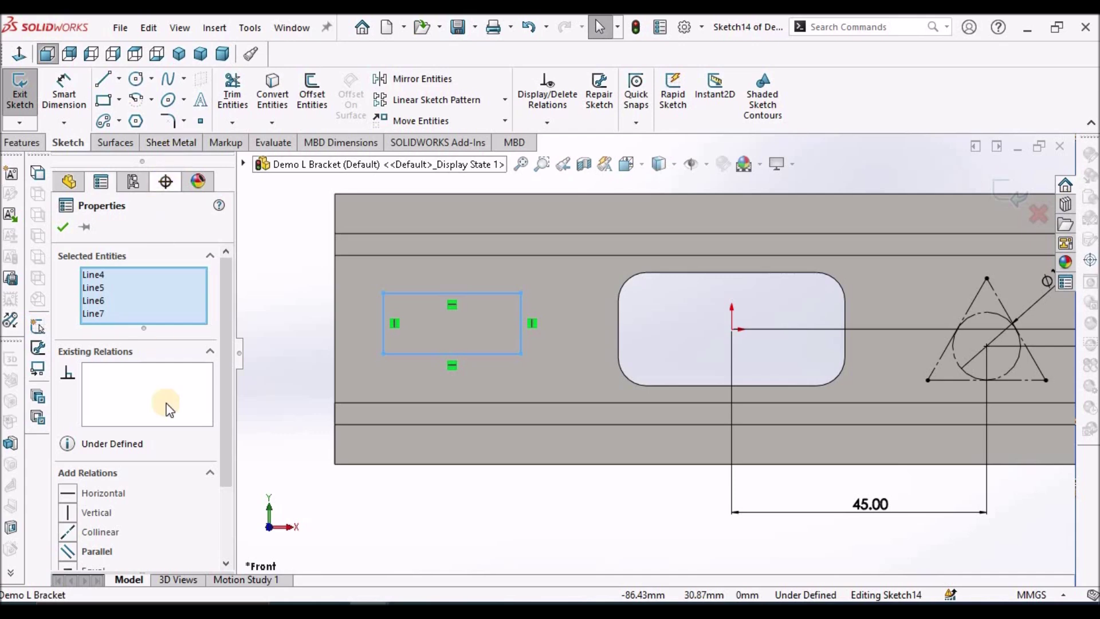
left_click(228, 473)
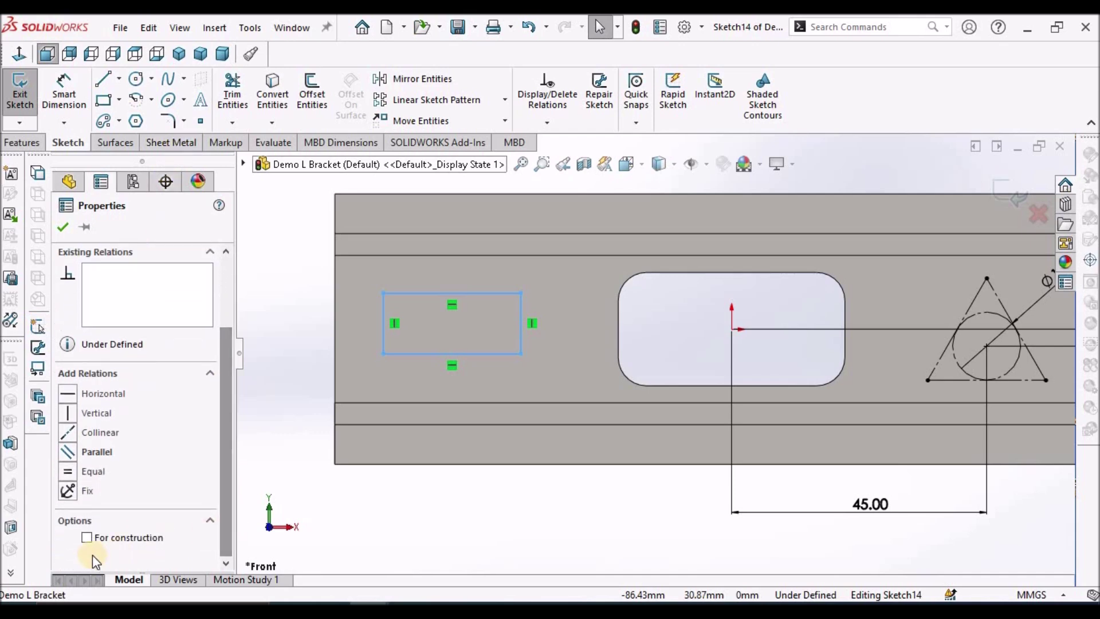
left_click(86, 537)
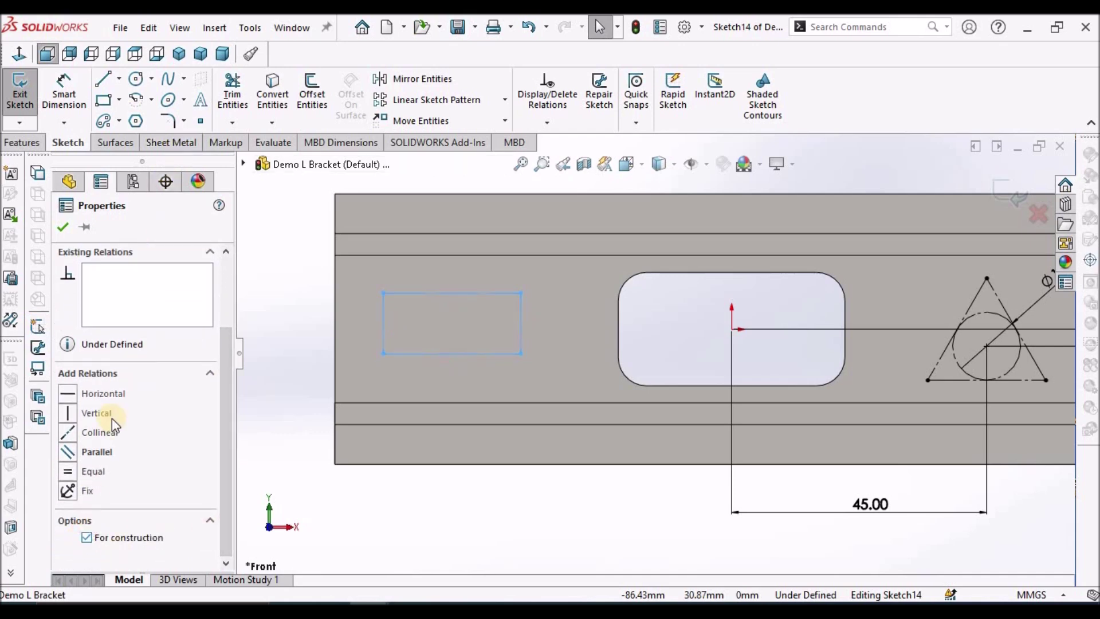
left_click(63, 225)
key("f")
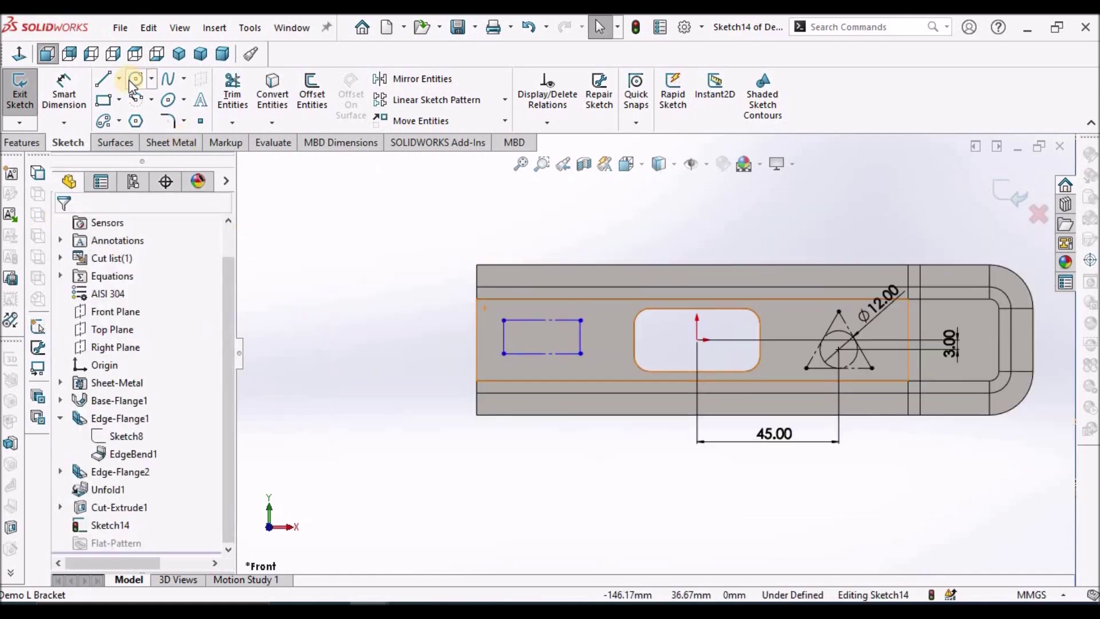
Dimension the horizontal distance from the origin to the rectangle's nearest vertical side as 36 mm.
left_click(64, 92)
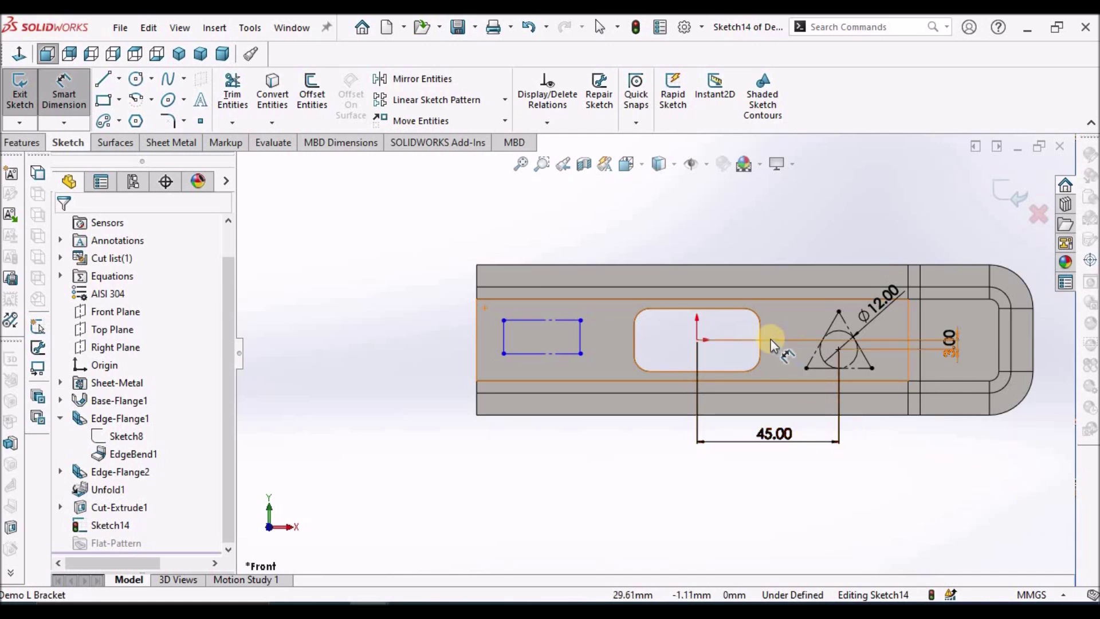
left_click(696, 340)
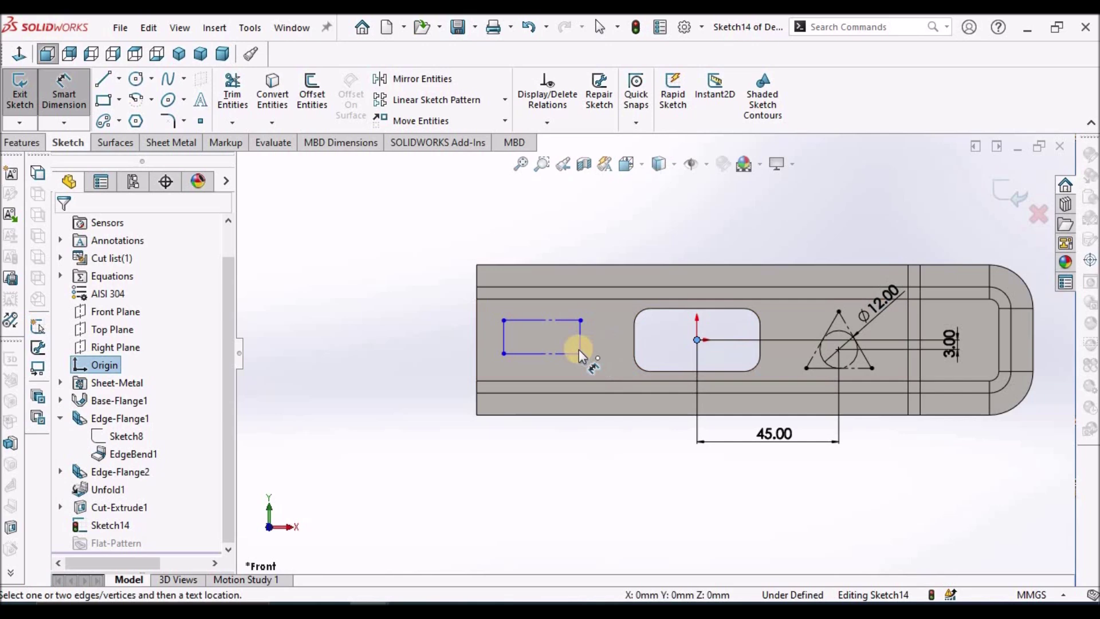
left_click(580, 342)
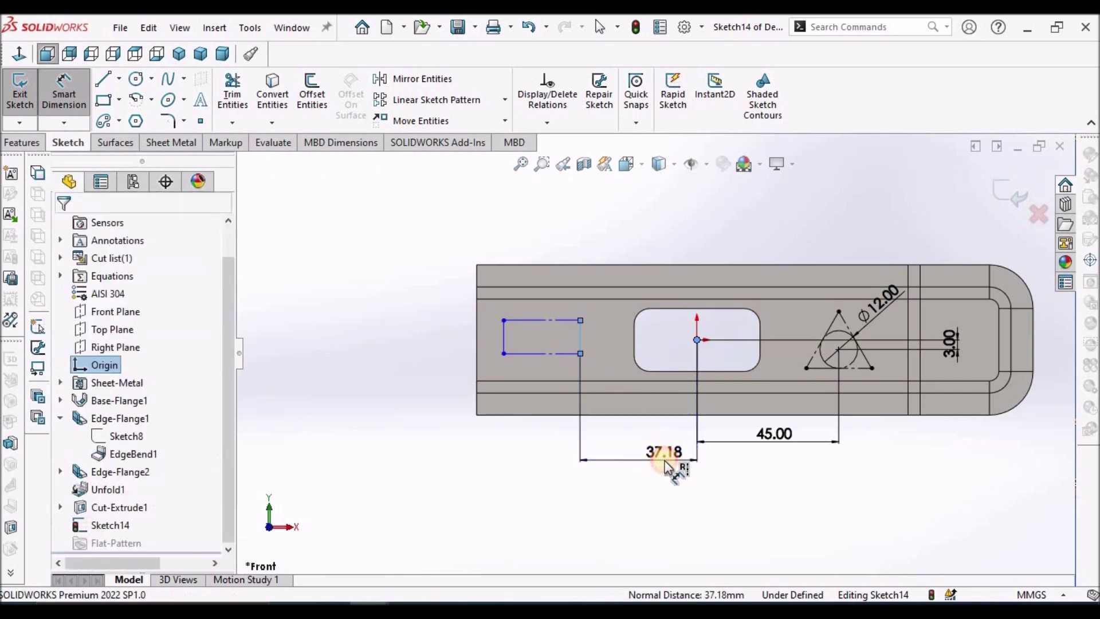
left_click(666, 459)
type("36")
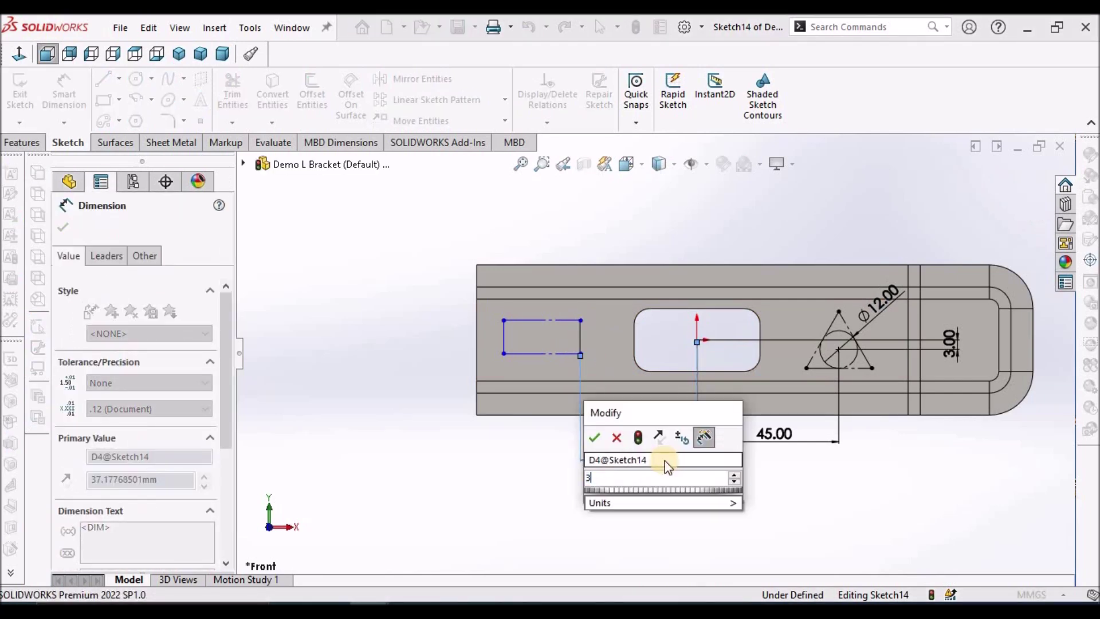
key("Return")
left_click(528, 487)
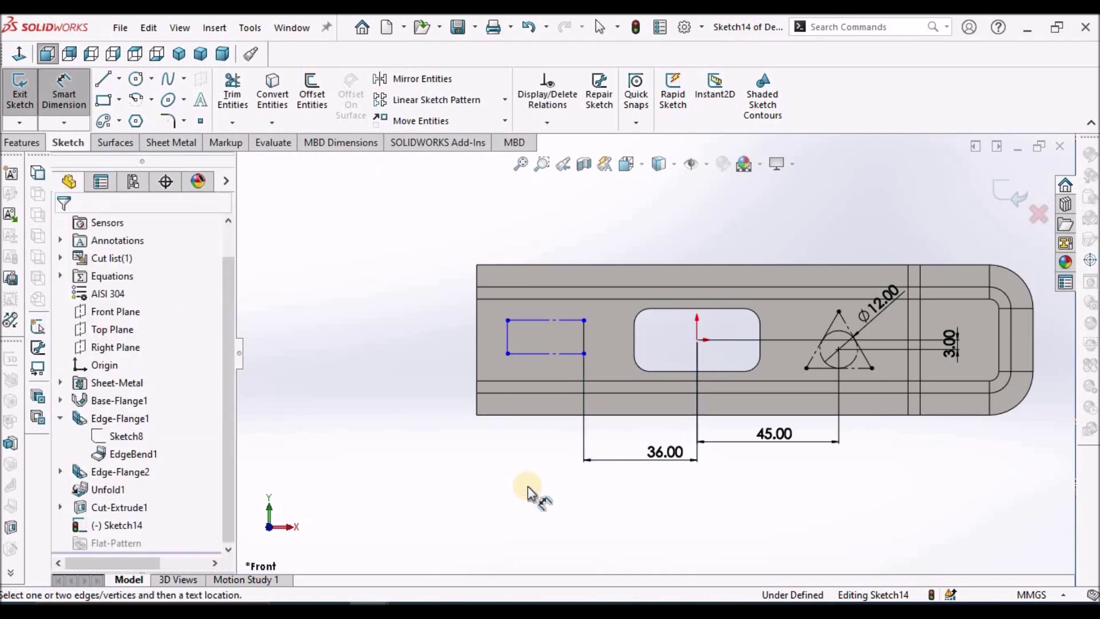
Dimension the construction rectangle's height as 18 mm.
left_click(507, 339)
left_click(439, 331)
type("18")
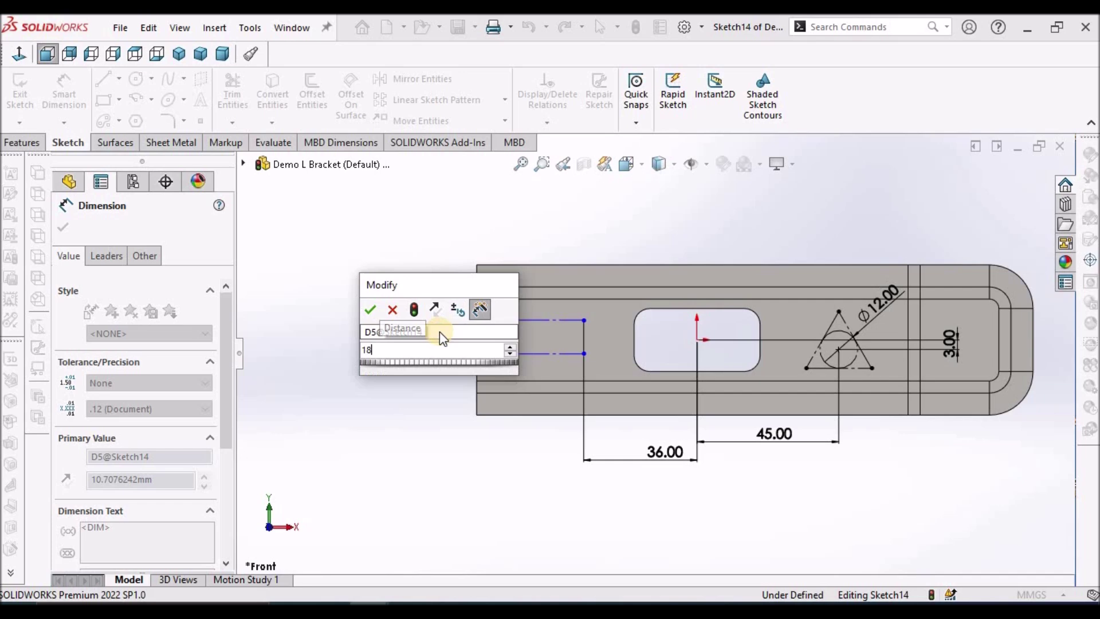
key("Return")
left_click(499, 401)
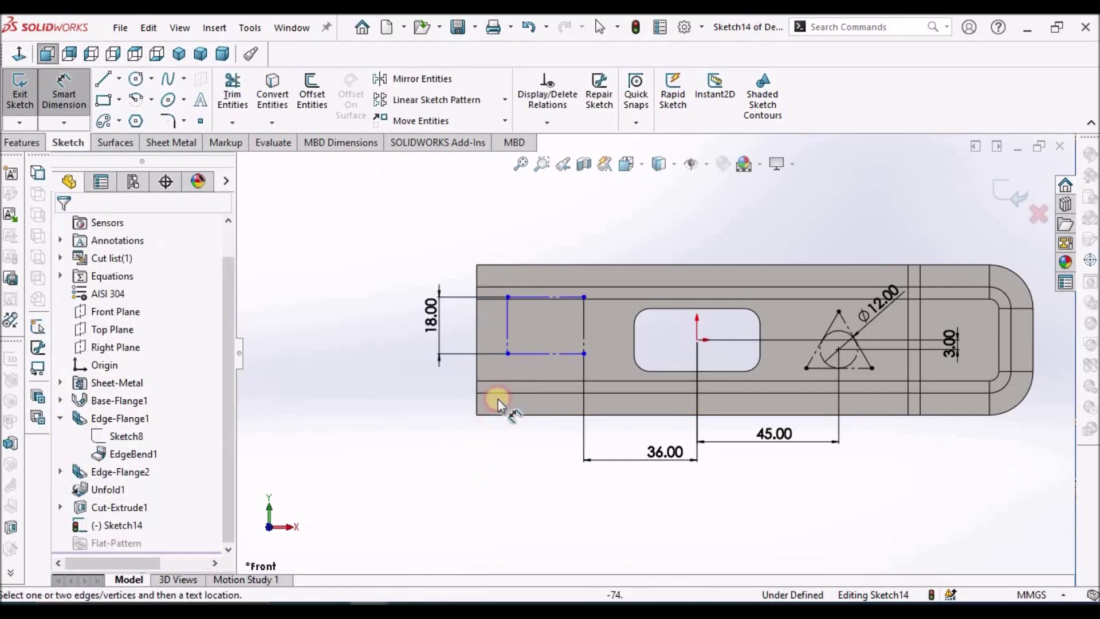
Dimension the construction rectangle's width as 28 mm.
left_click(537, 355)
left_click(528, 461)
type("28")
key("Return")
left_click(503, 484)
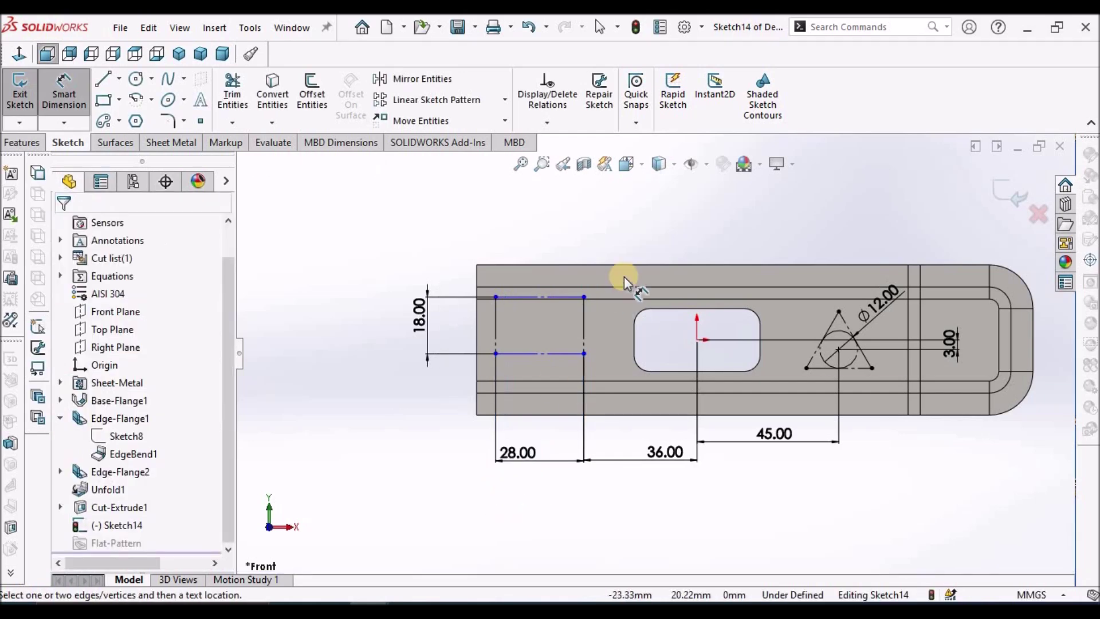
key("Escape")
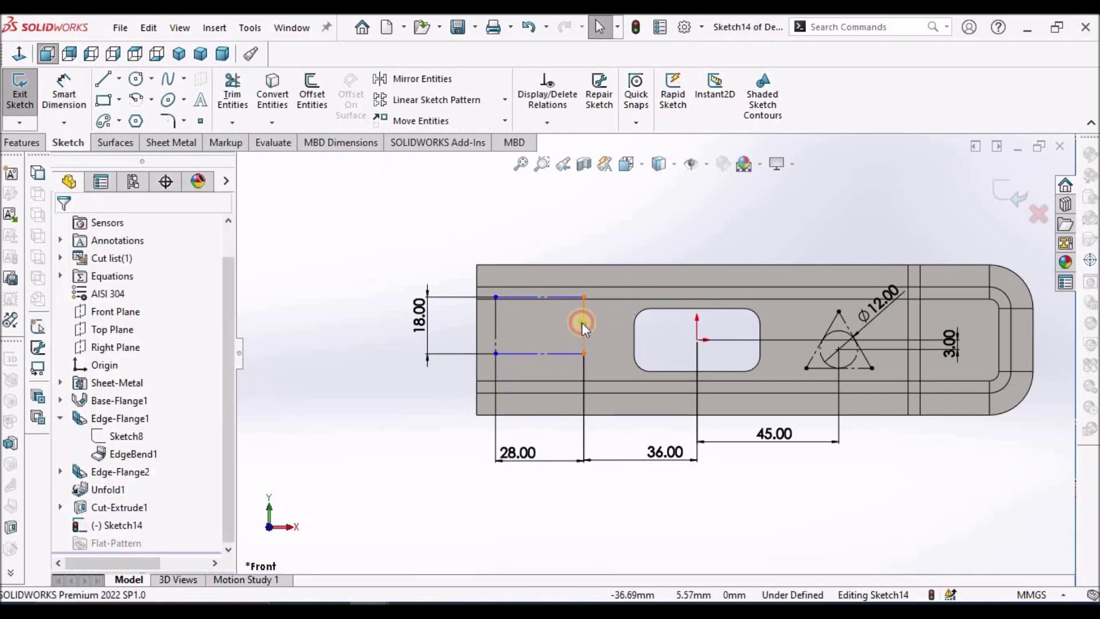
Add a Horizontal relation between the midpoint of the rectangle's side nearest the opening and the origin, and exit the sketch.
right_click(582, 322)
left_click(632, 343)
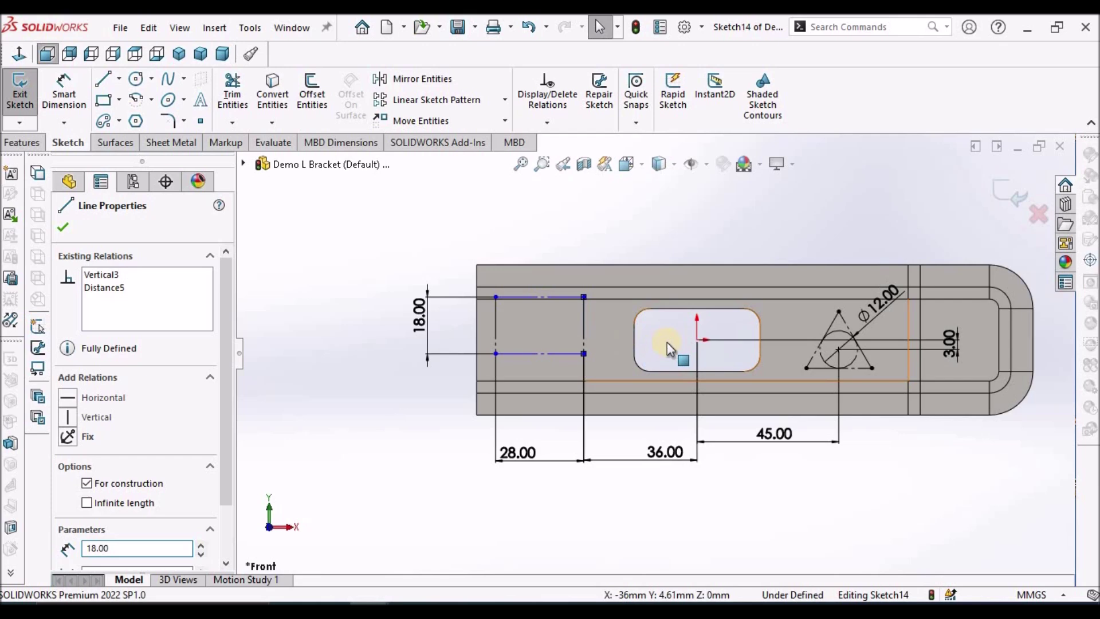
left_click(700, 341, "ctrl")
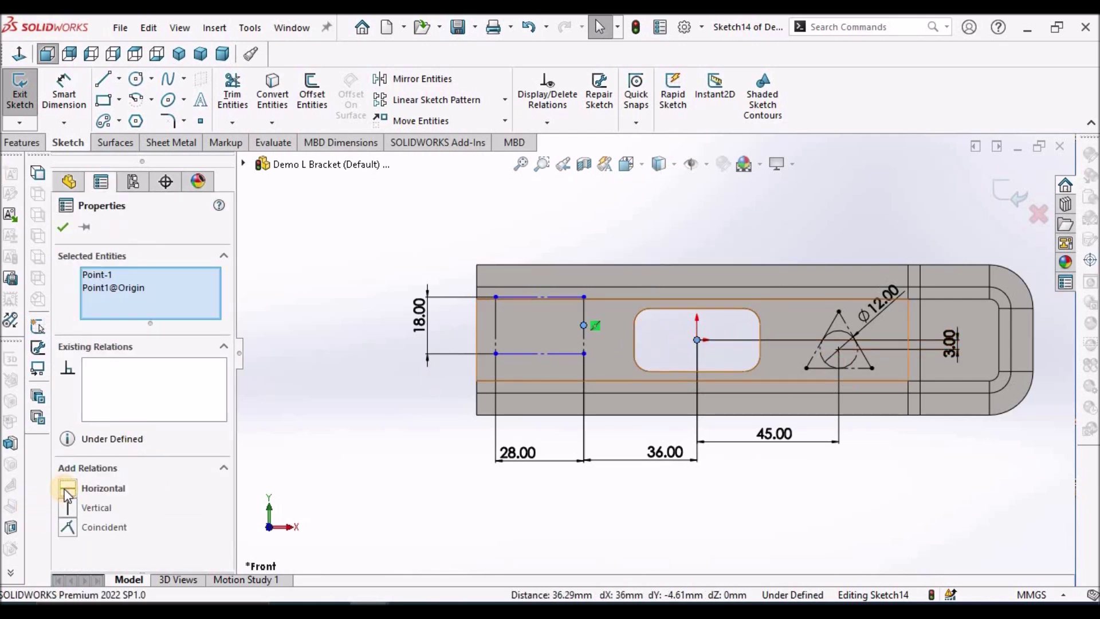
left_click(67, 489)
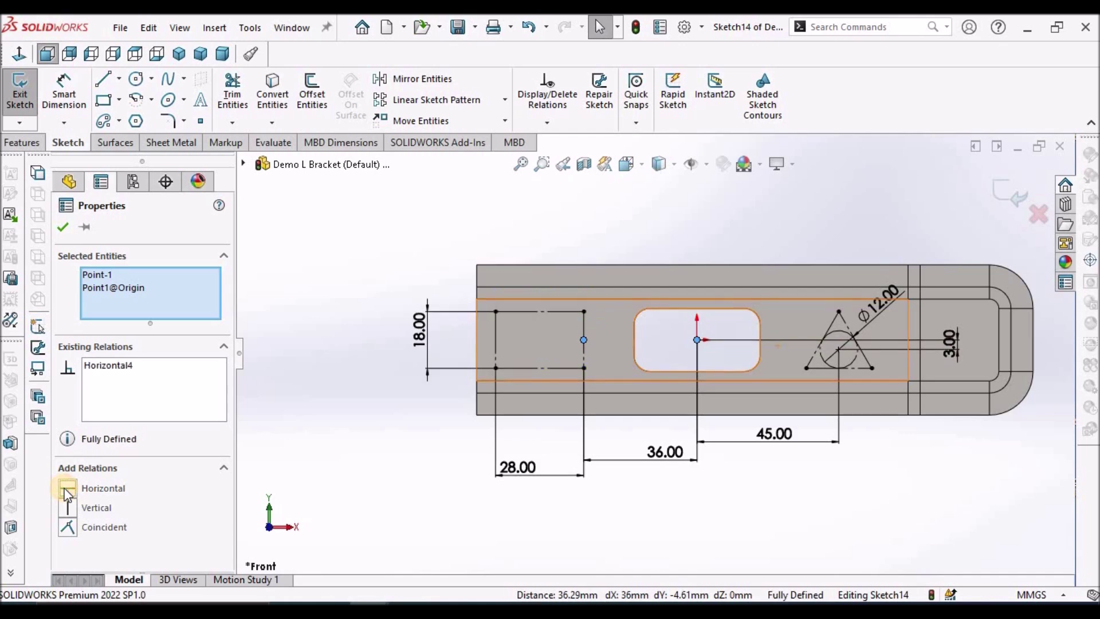
left_click(64, 227)
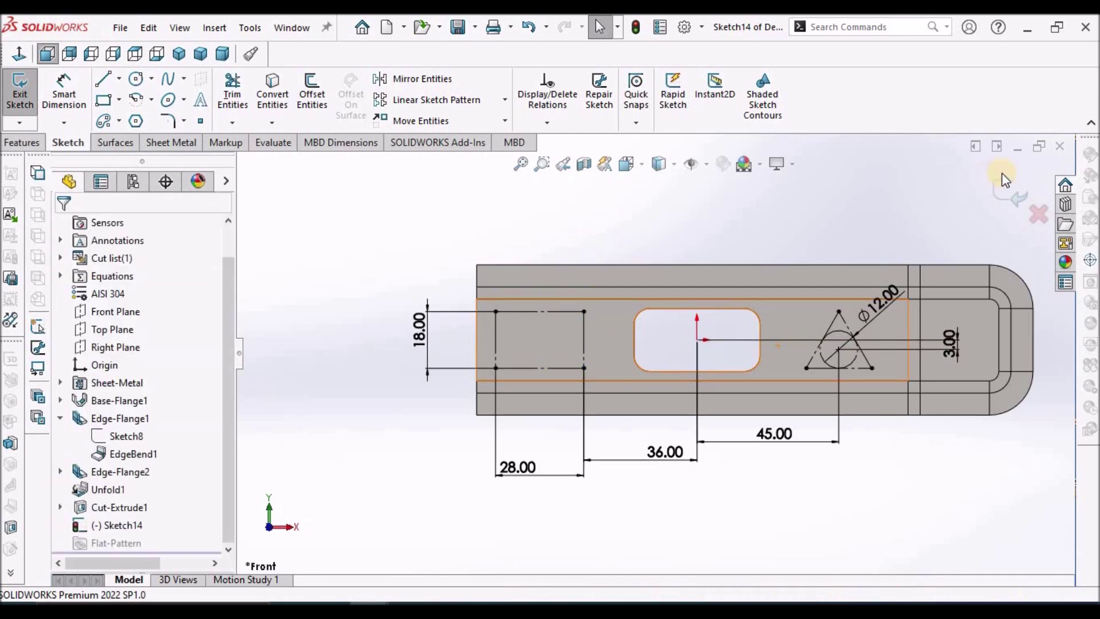
key("ctrl+b")
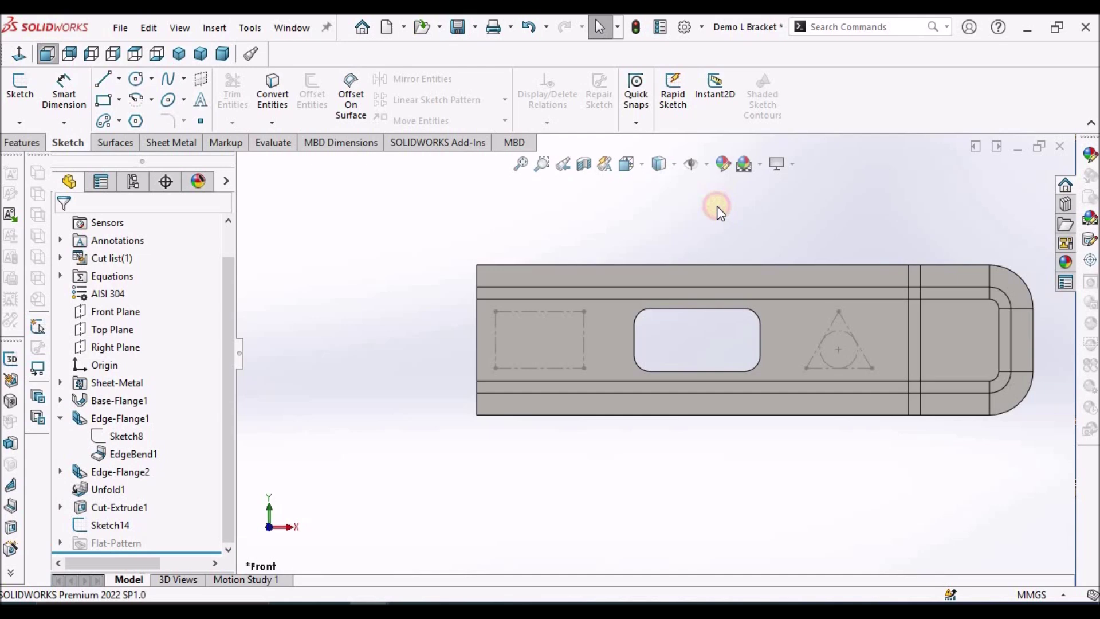
Create a 10 mm simple hole on the bracket face beside the construction triangle, with its depth linked to the sheet thickness.
key("f")
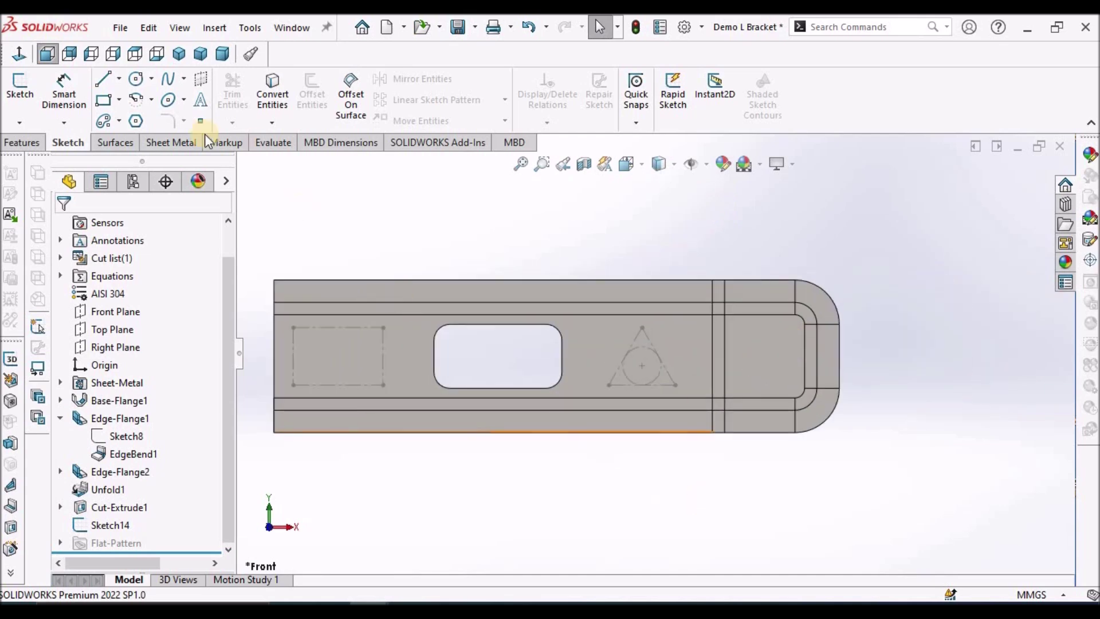
left_click(162, 143)
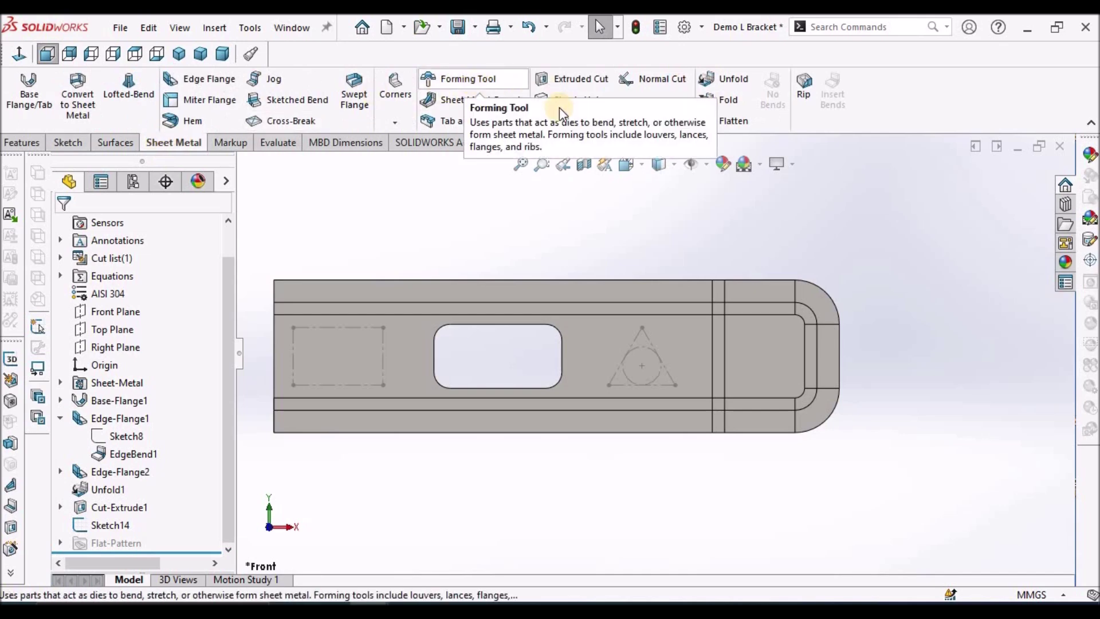
left_click(599, 102)
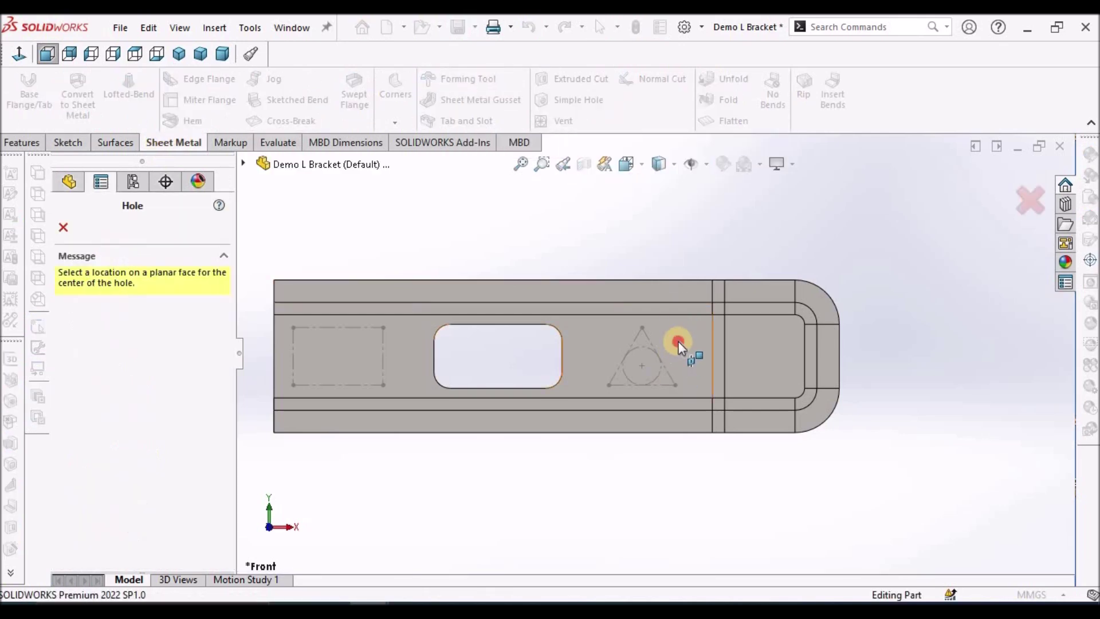
left_click(679, 341)
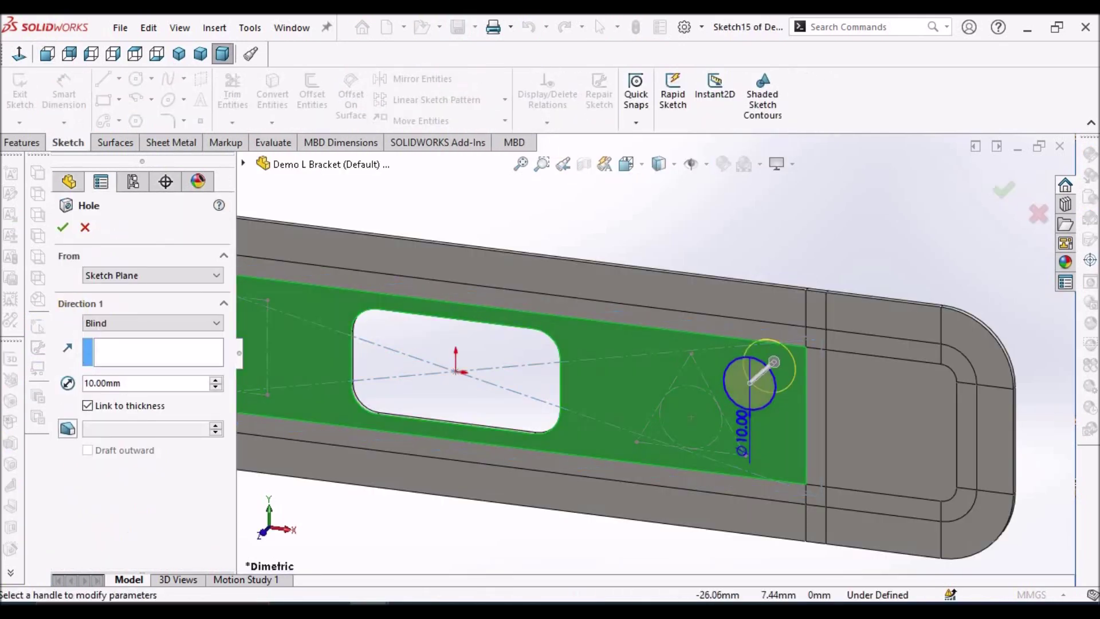
left_click(65, 229)
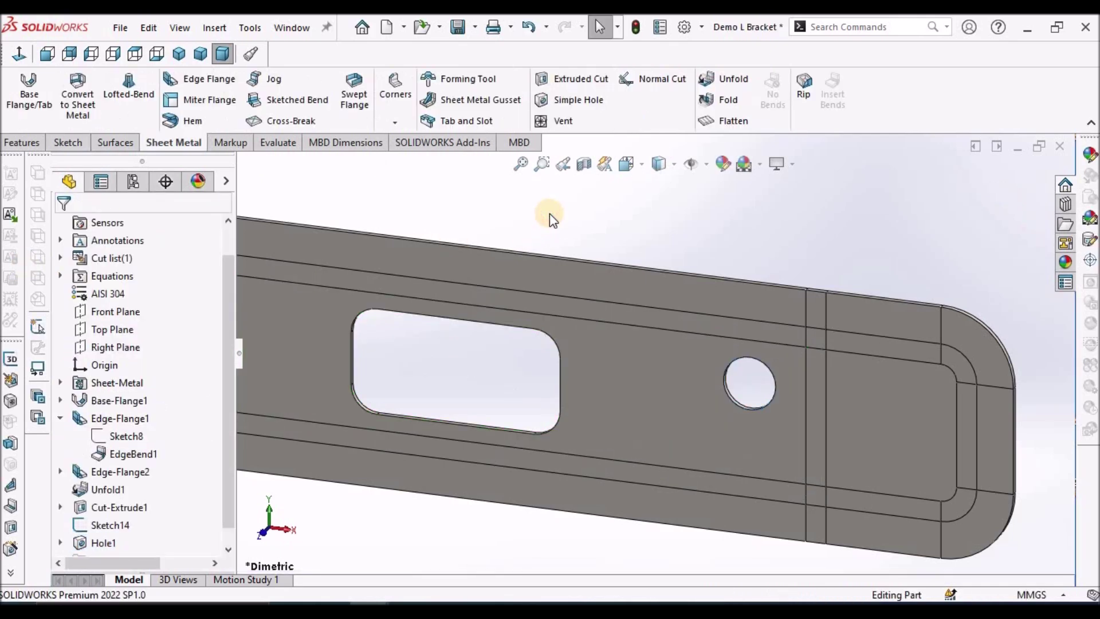
Open the simple hole's sketch for editing and set its circle dimension to a 4 mm radius.
left_click(228, 548)
left_click(60, 525)
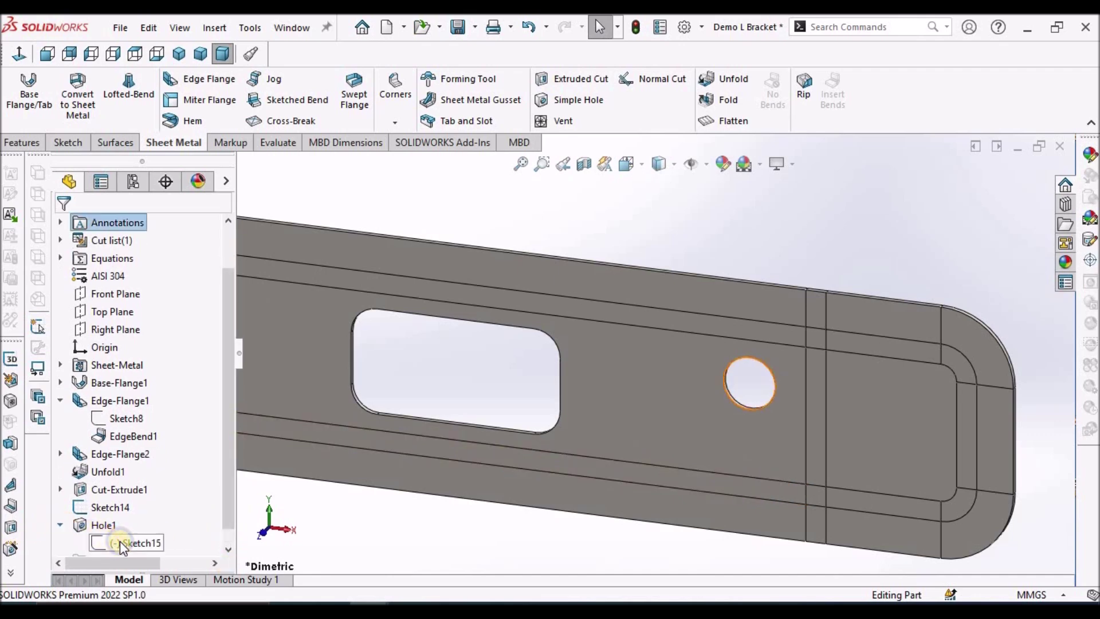
right_click(119, 541)
left_click(153, 321)
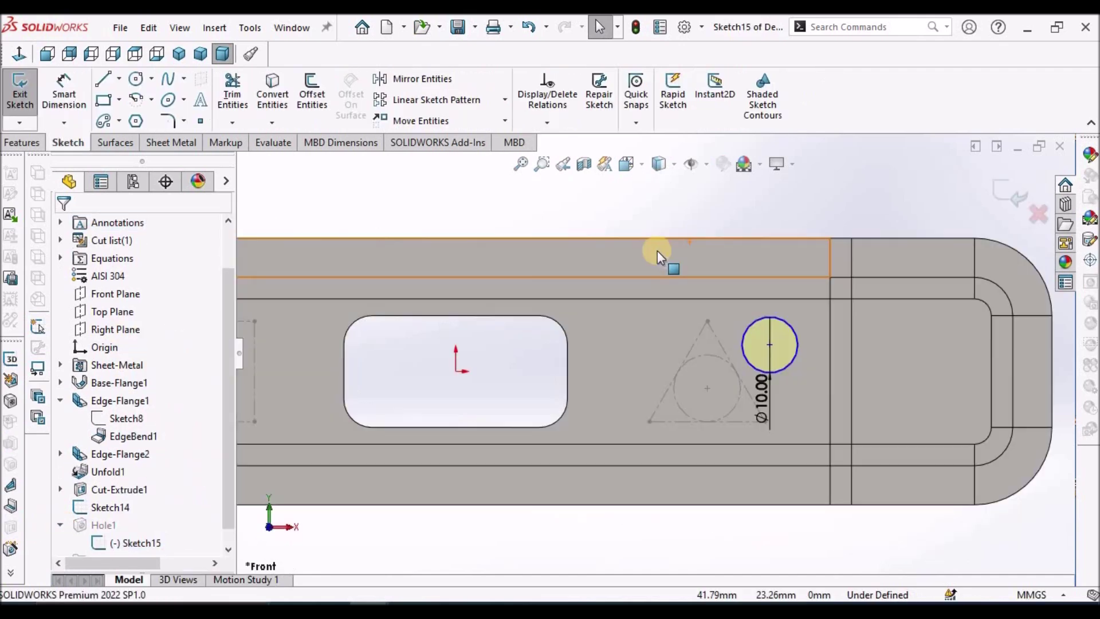
scroll(742, 379, "up", 2)
left_click_drag(751, 383, 798, 308)
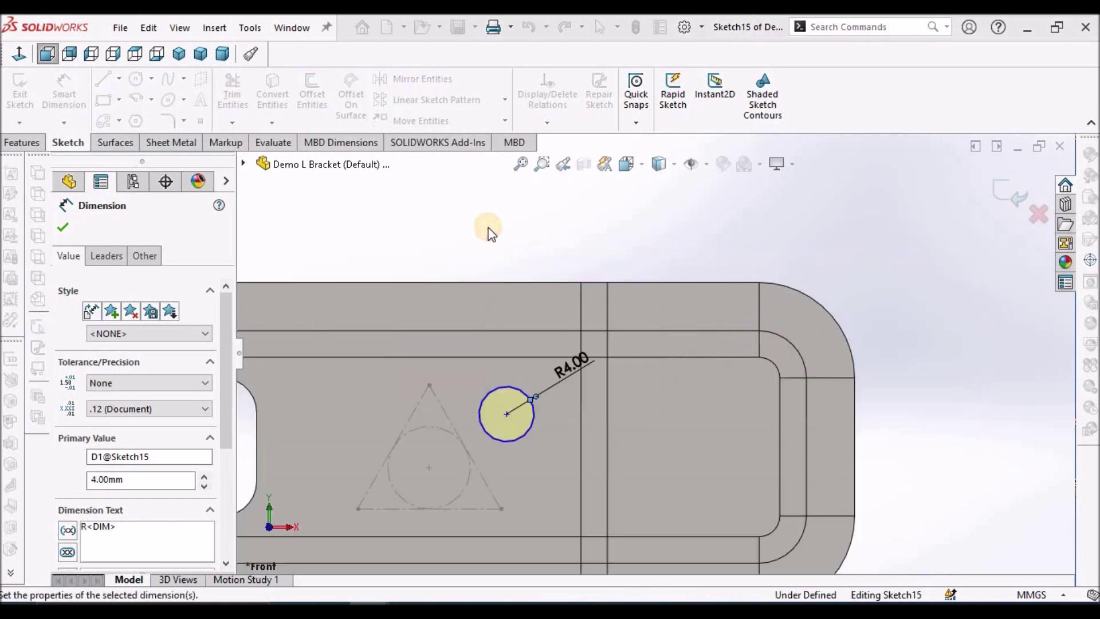
Replace the hole circle's radius dimension with a diameter dimension of 4 mm.
key("Escape")
left_click(566, 365)
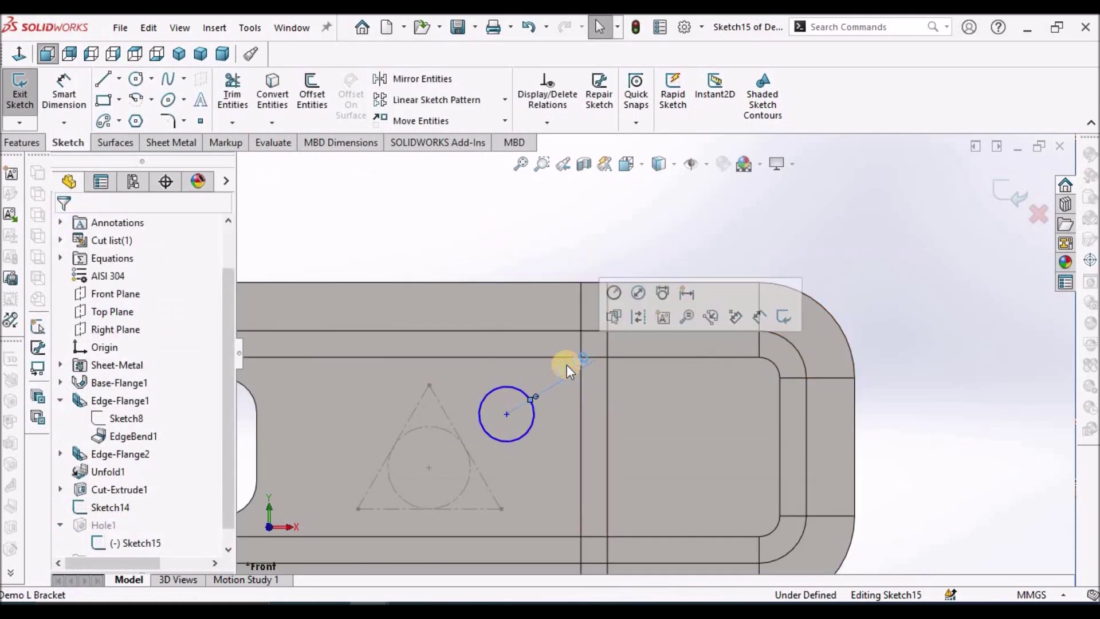
left_click(79, 97)
left_click(530, 396)
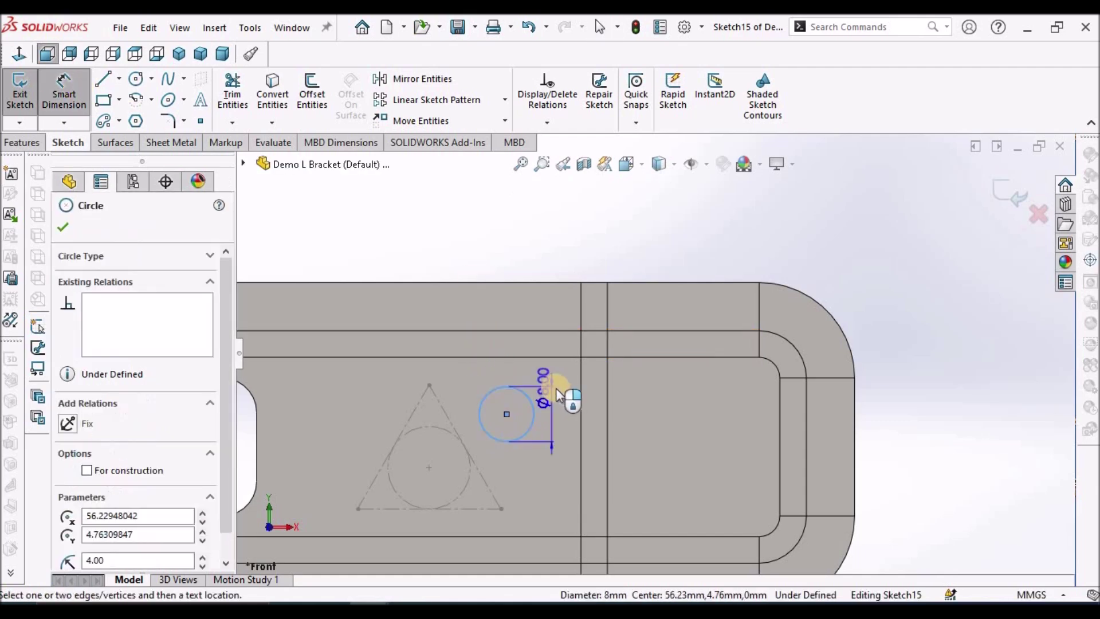
left_click(569, 379)
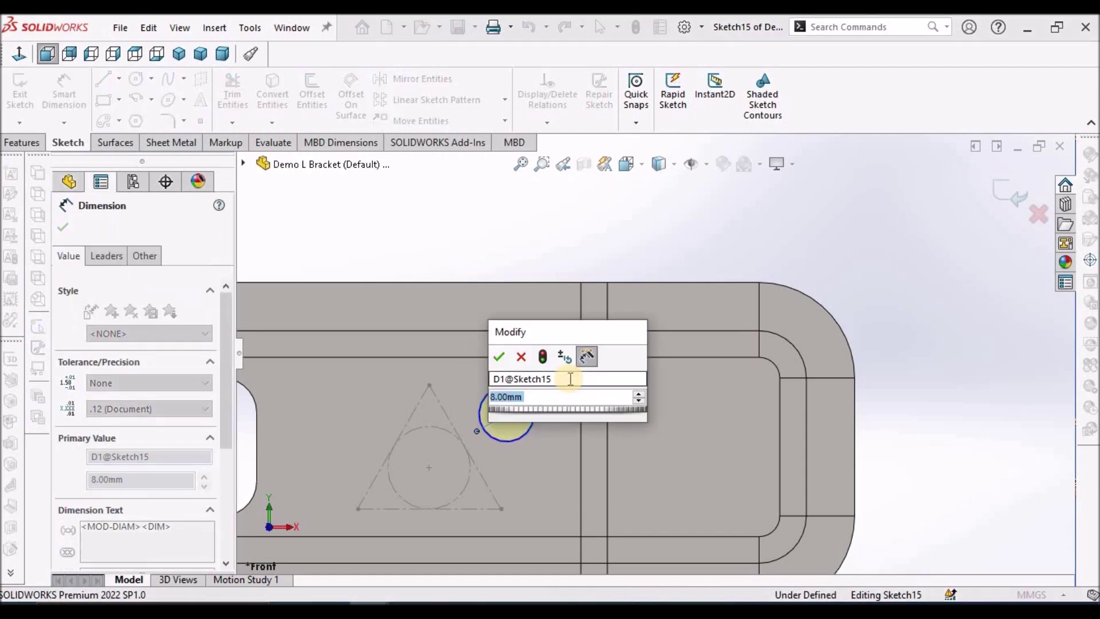
type("4")
key("Return")
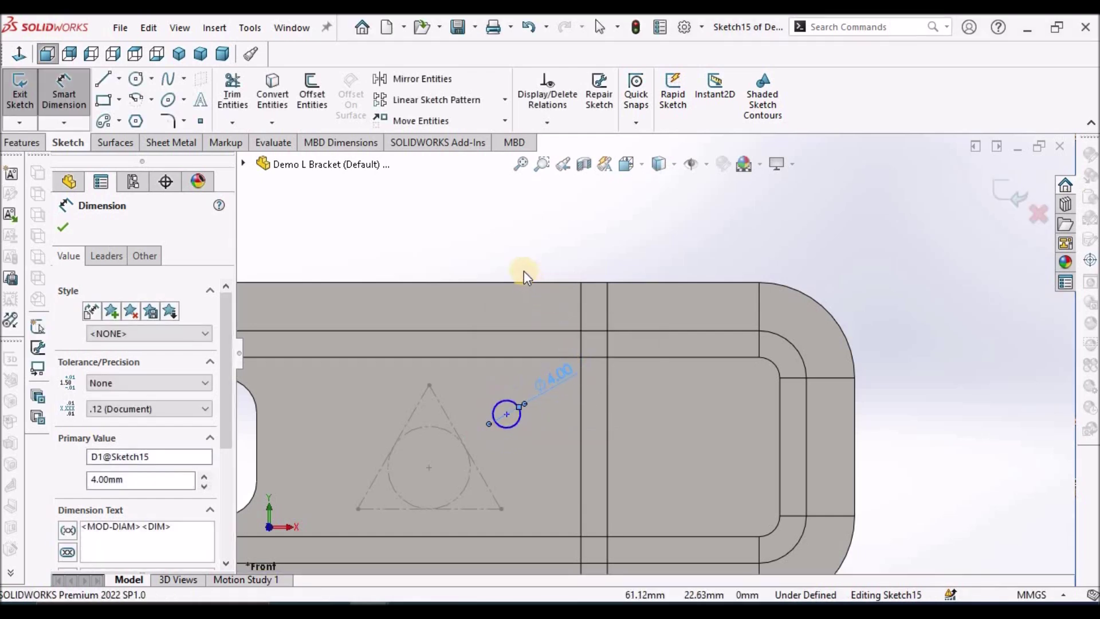
Move the hole circle's centre onto the upper vertex of the construction triangle so the two are coincident.
key("Escape")
scroll(522, 404, "up", 3)
scroll(523, 403, "down", 4)
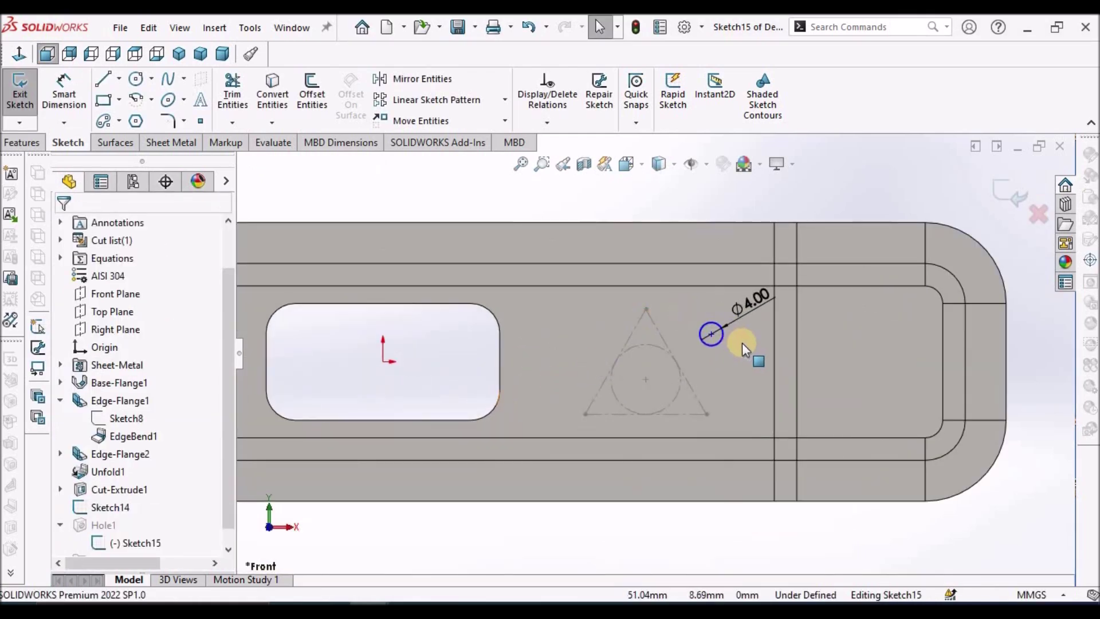
left_click_drag(711, 332, 644, 310)
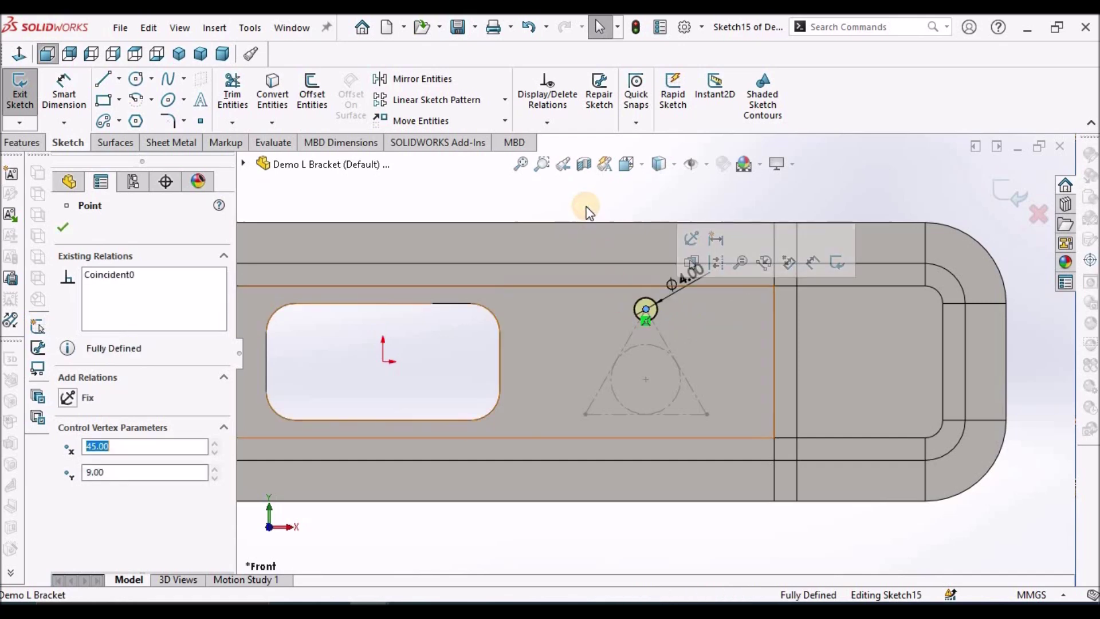
left_click(516, 206)
Sketch a small circle centred on each of the construction triangle's two lower vertices.
left_click(136, 79)
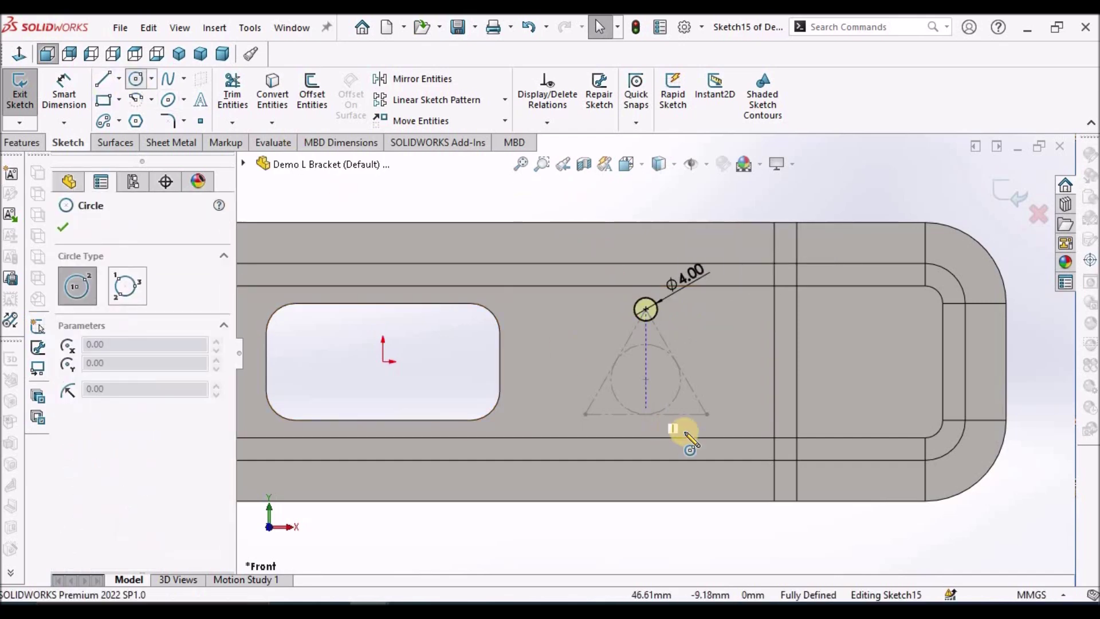
left_click(709, 414)
left_click(715, 406)
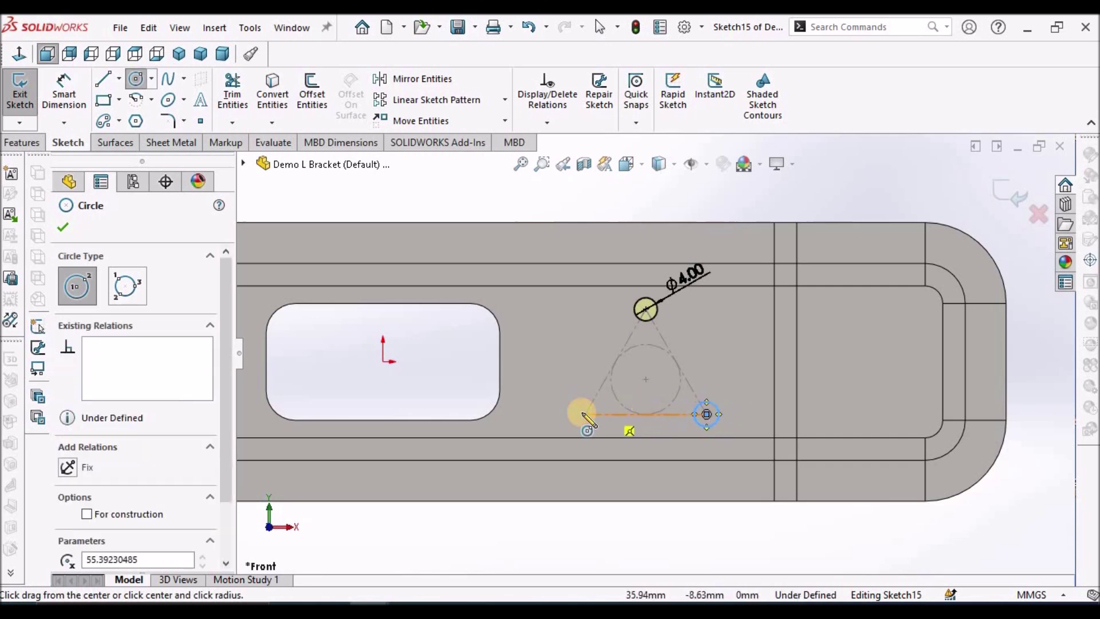
left_click(585, 414)
left_click(599, 410)
scroll(658, 403, "up", 1)
scroll(659, 395, "up", 2)
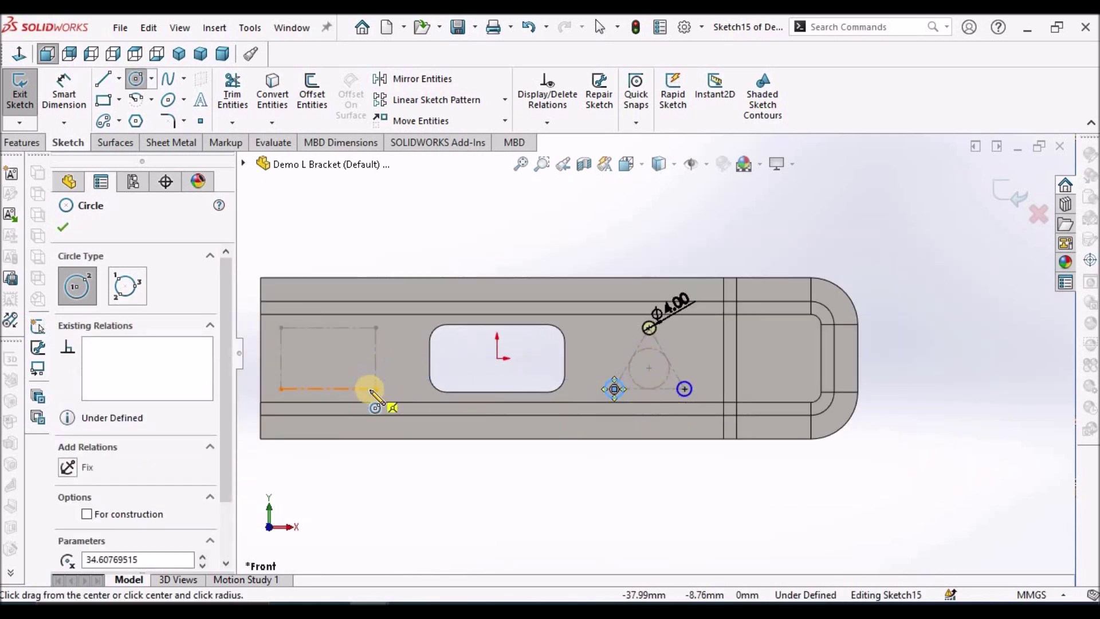
Sketch a small circle centred on each of the four corners of the construction rectangle.
left_click(375, 390)
left_click(385, 384)
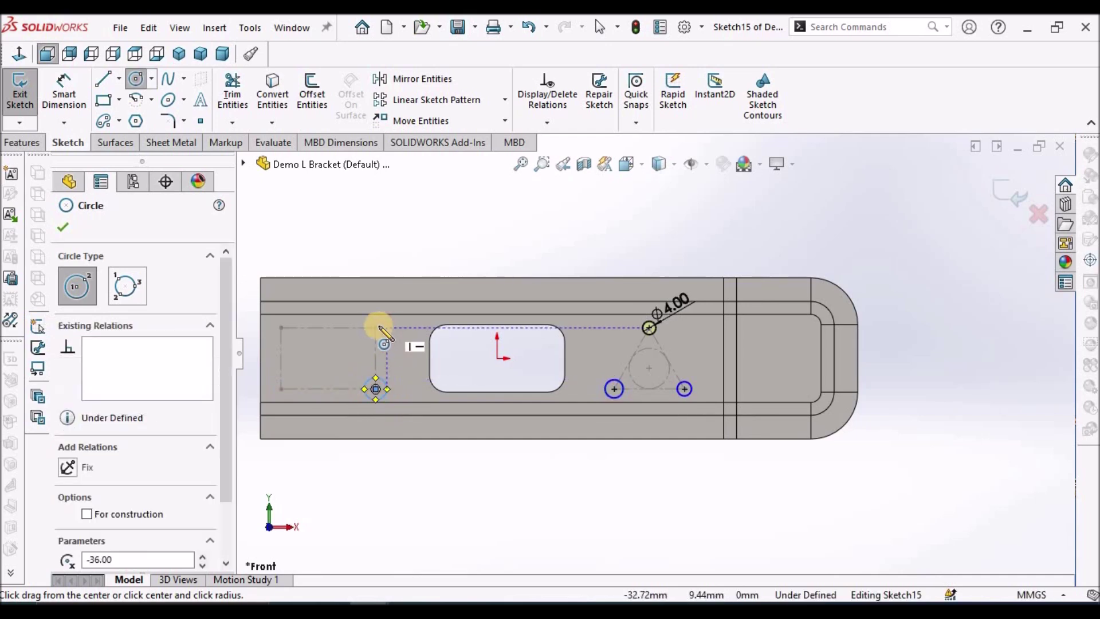
left_click(375, 328)
left_click(387, 324)
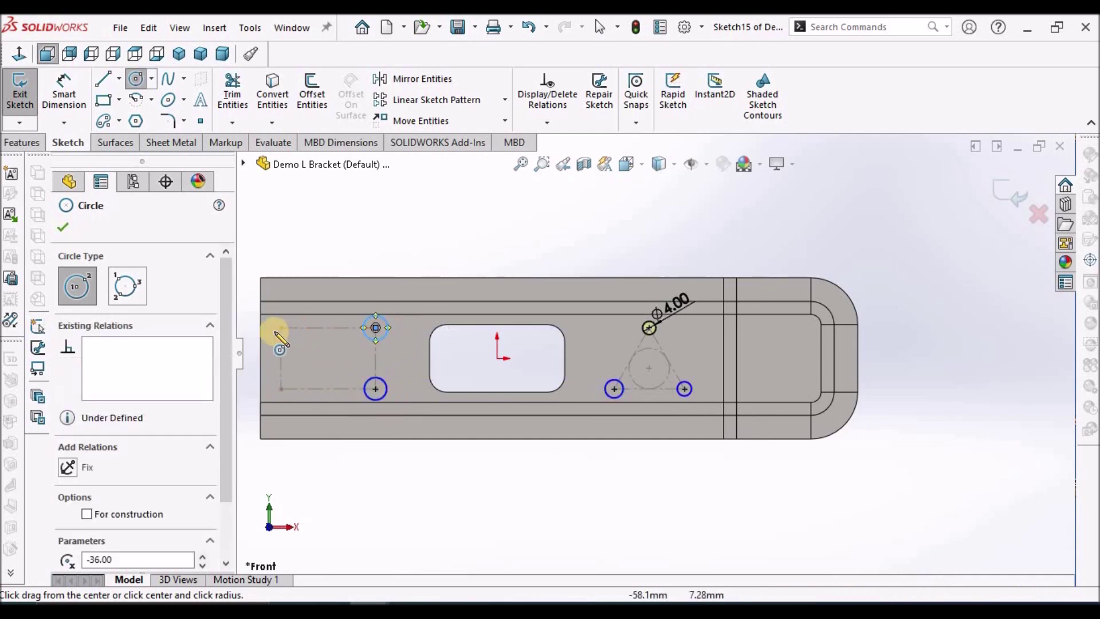
left_click(280, 328)
left_click(302, 367)
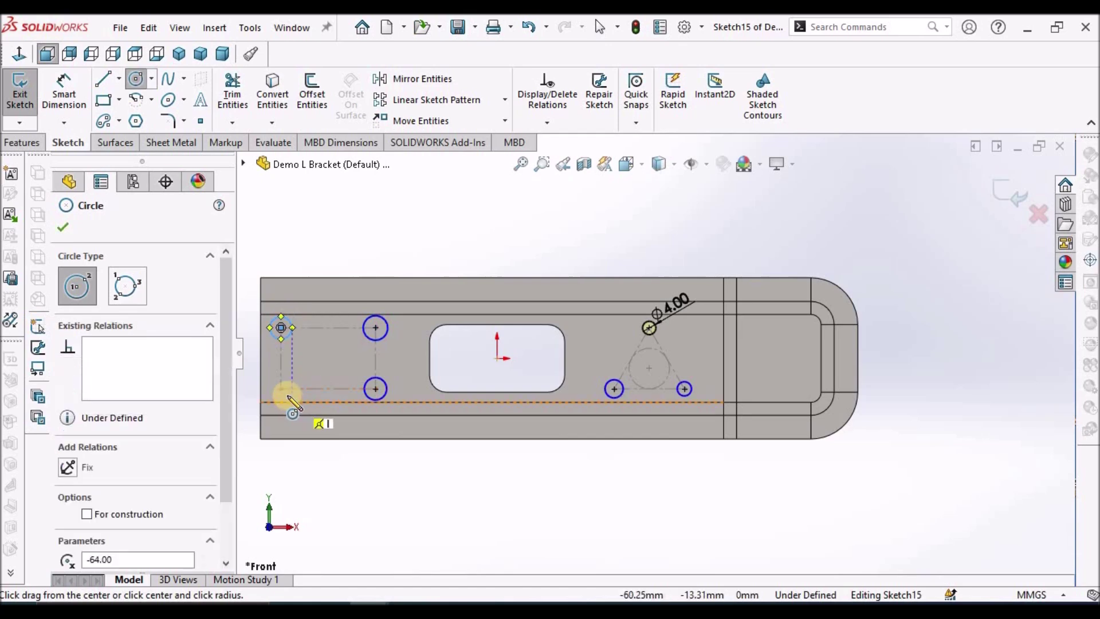
left_click(281, 389)
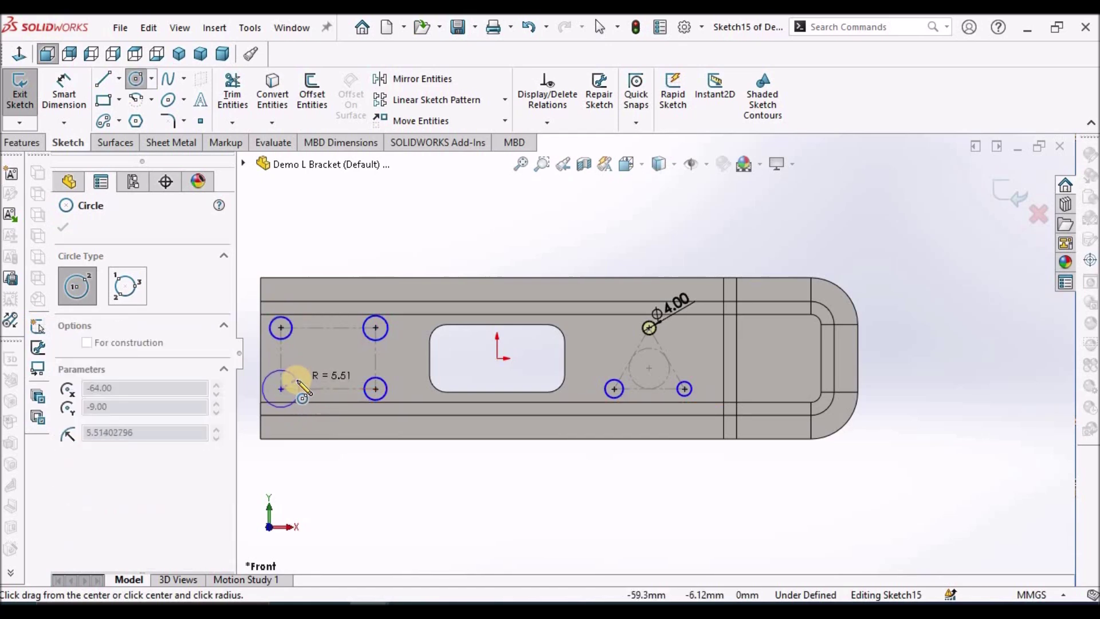
left_click(292, 381)
key("Escape")
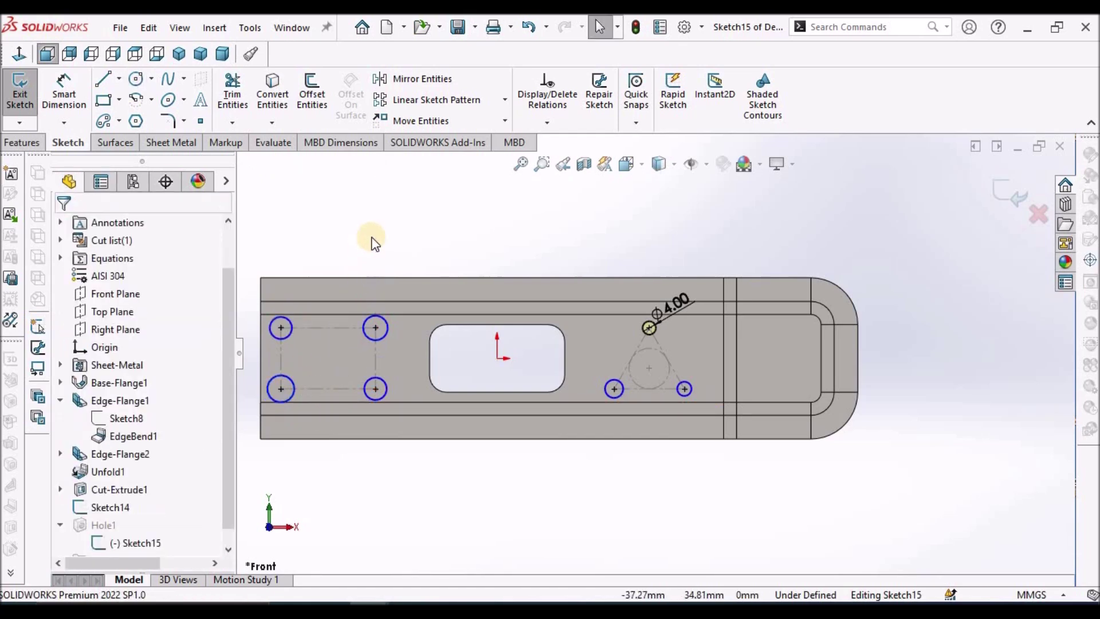
Add an Equal relation between the six new circles and the dimensioned 4 mm circle.
scroll(459, 317, "up", 2)
scroll(460, 314, "down", 3)
left_click_drag(357, 307, 522, 466)
left_click_drag(654, 372, 750, 424, "ctrl")
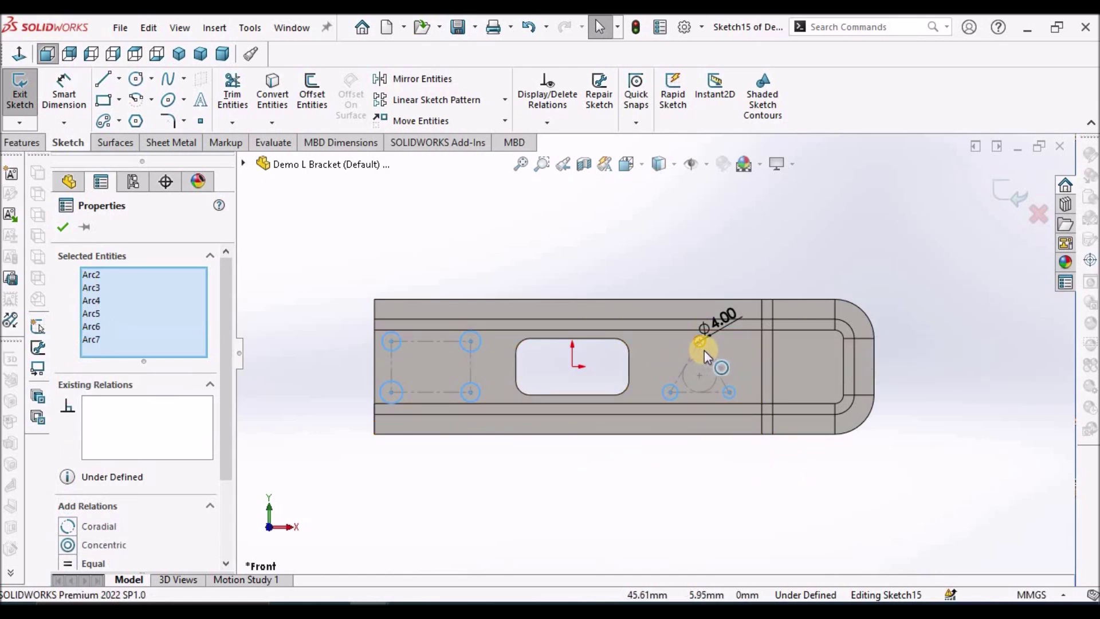
scroll(704, 353, "down", 5)
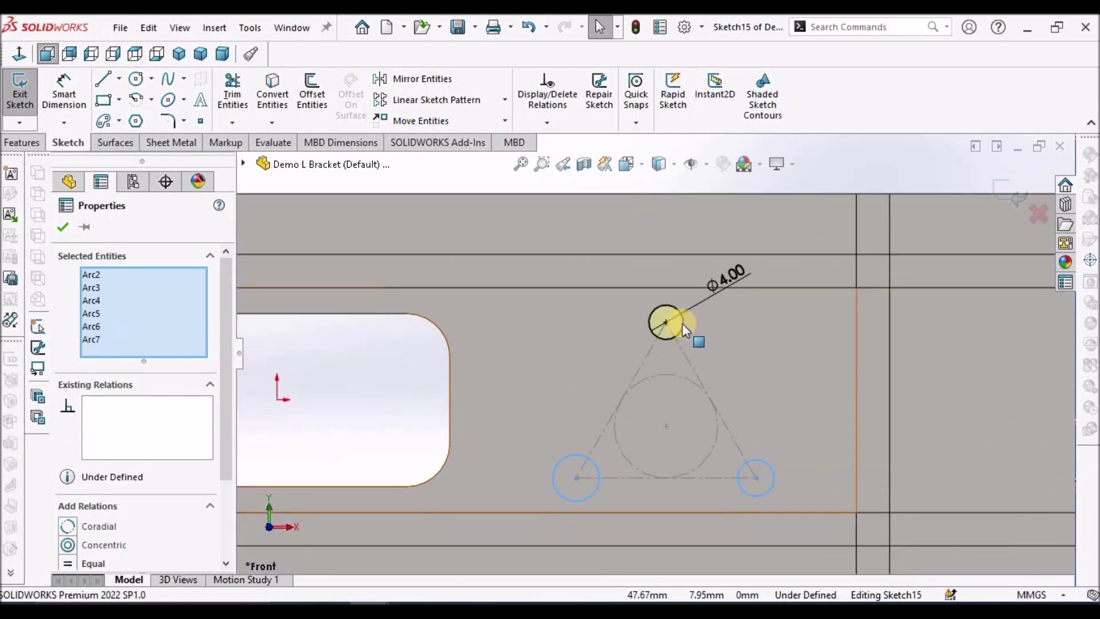
left_click(683, 322, "ctrl")
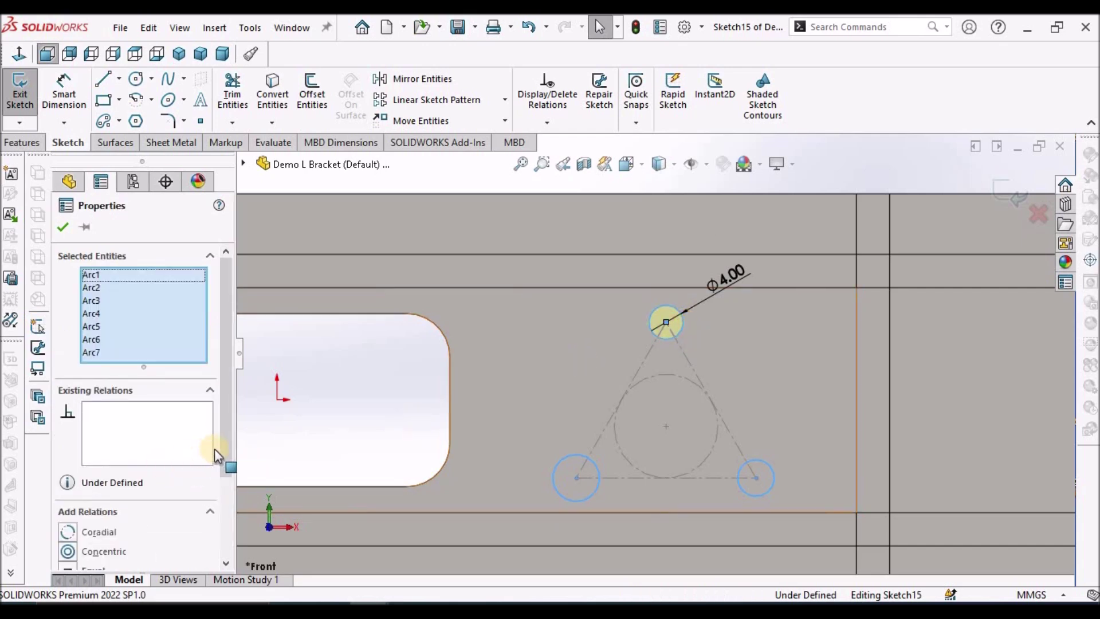
left_click_drag(228, 459, 228, 553)
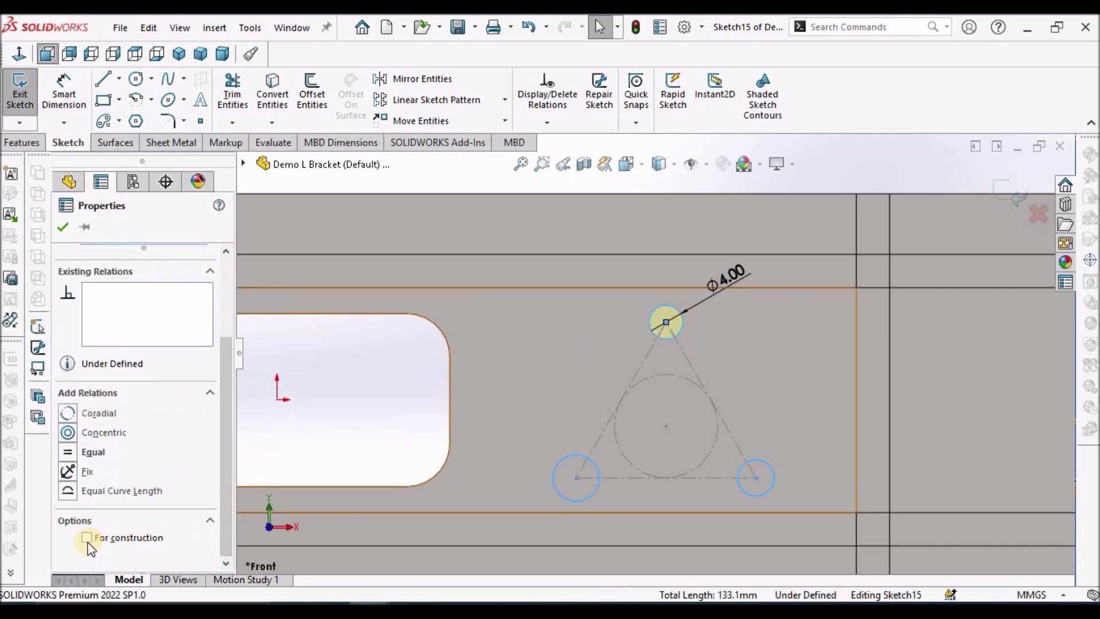
left_click(71, 453)
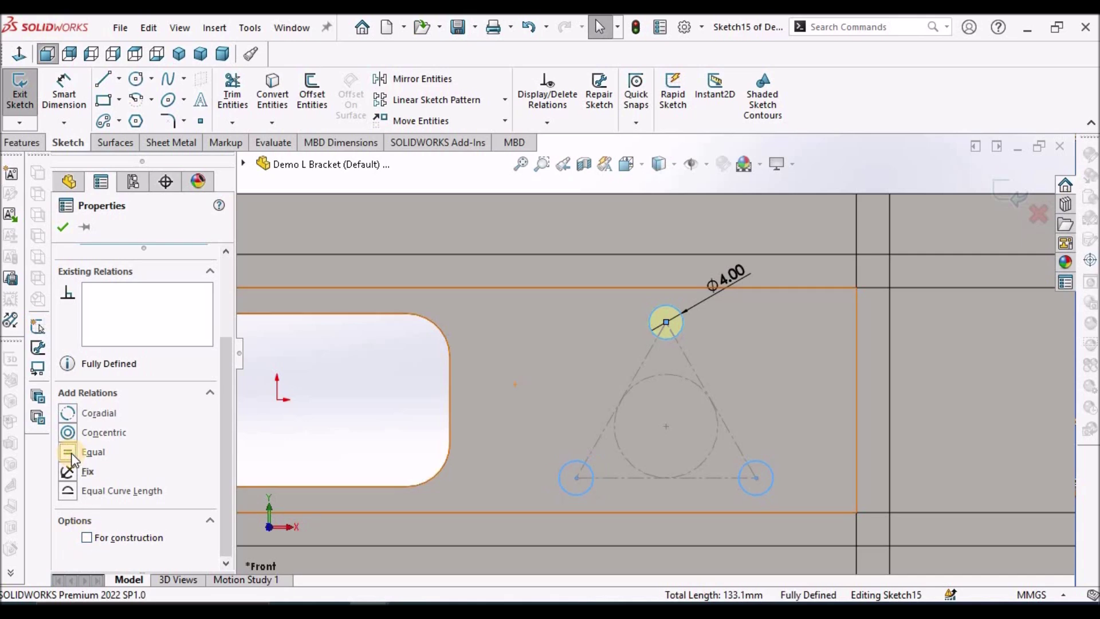
left_click(65, 228)
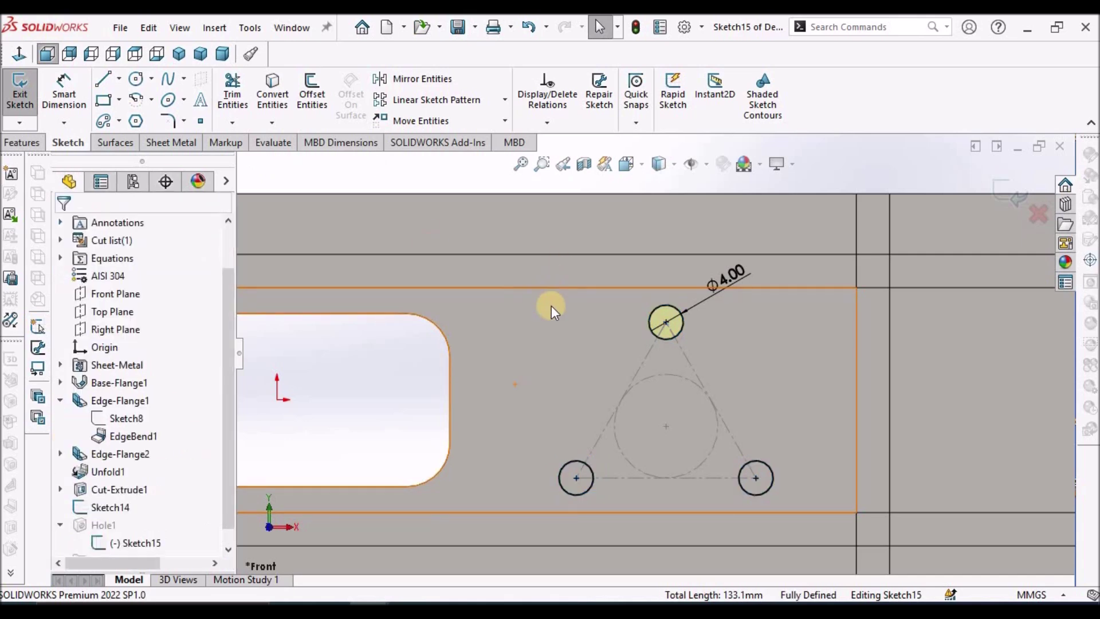
Exit the hole sketch and hide the triangle and rectangle construction layout sketch.
key("f")
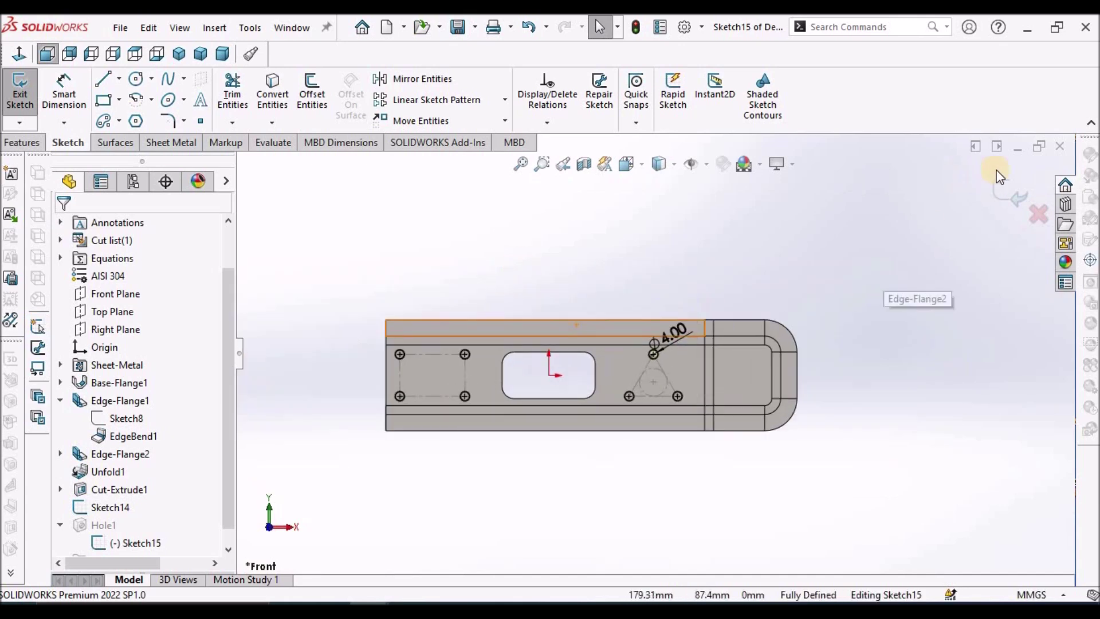
left_click(1008, 194)
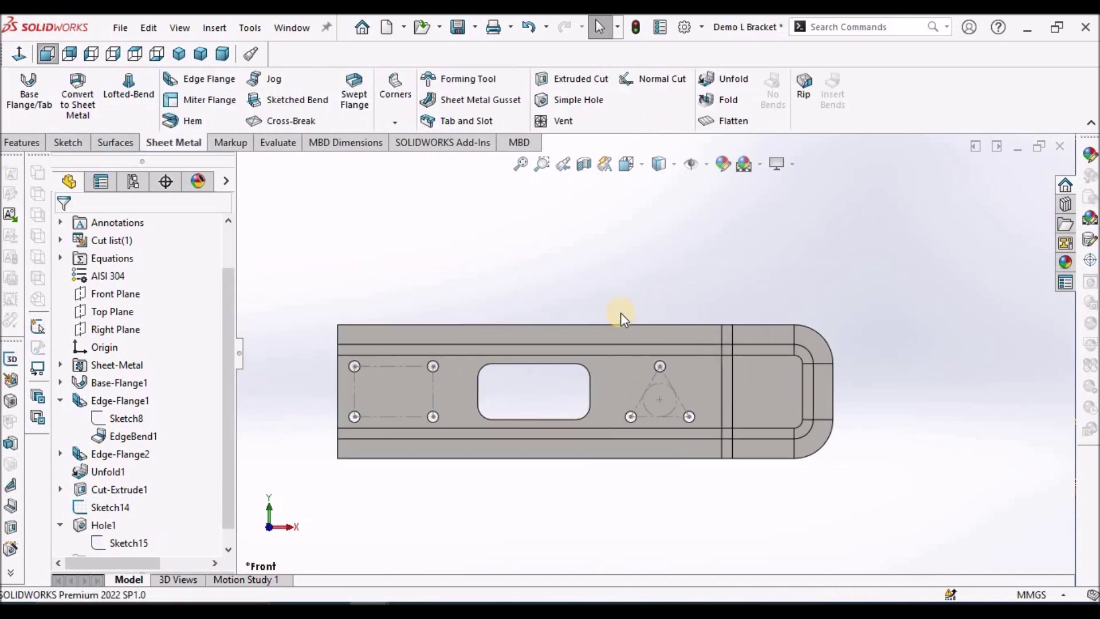
scroll(620, 313, "down", 3)
scroll(639, 315, "up", 2)
right_click(127, 508)
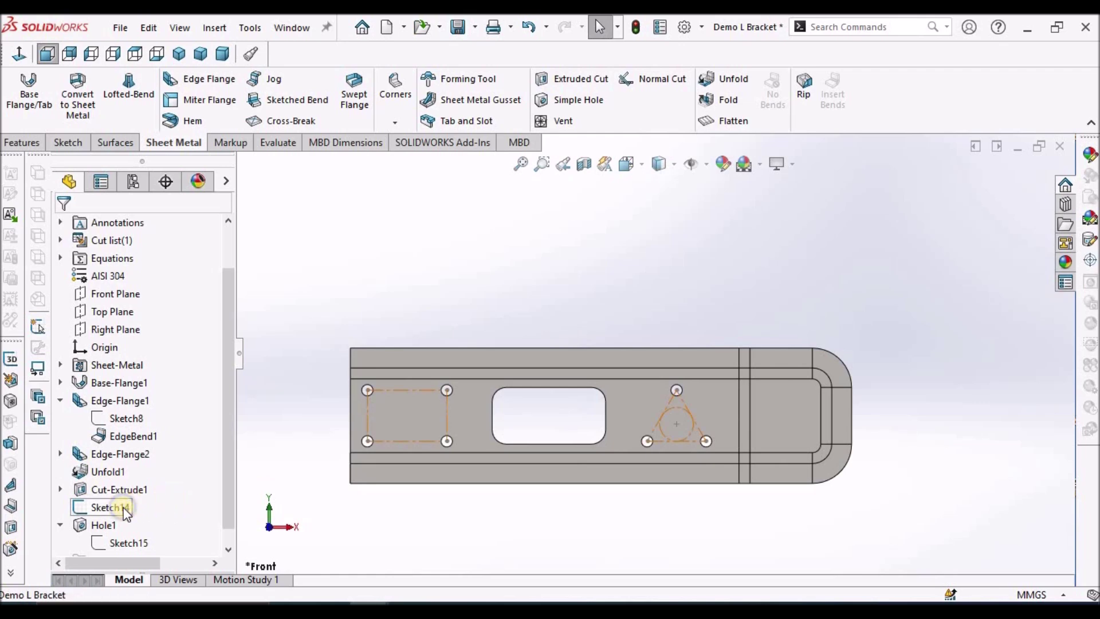
left_click(139, 269)
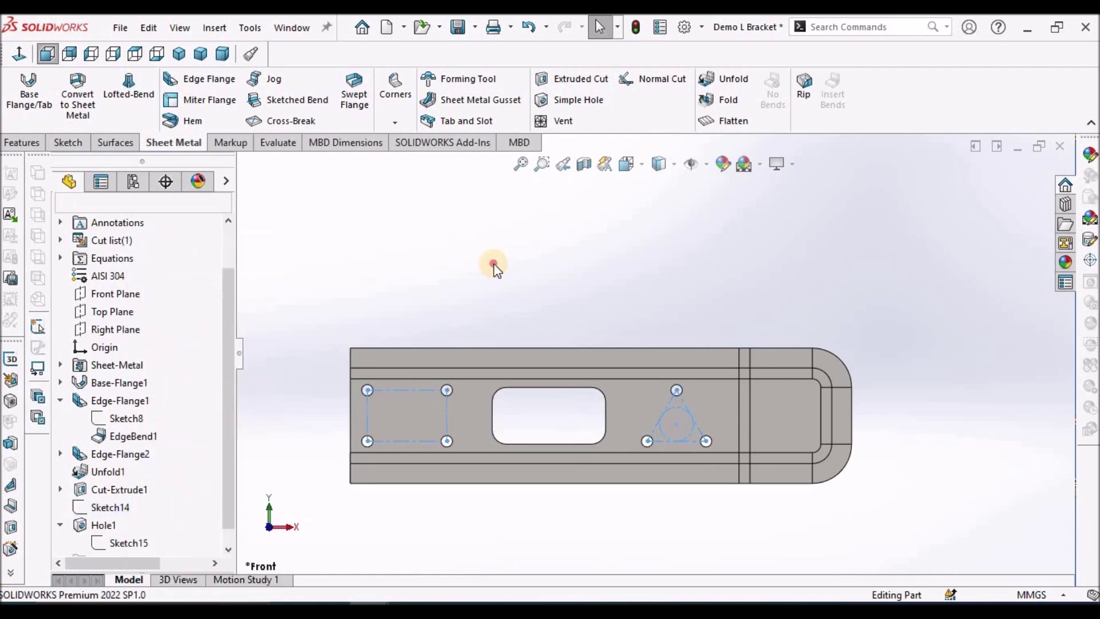
left_click(710, 370)
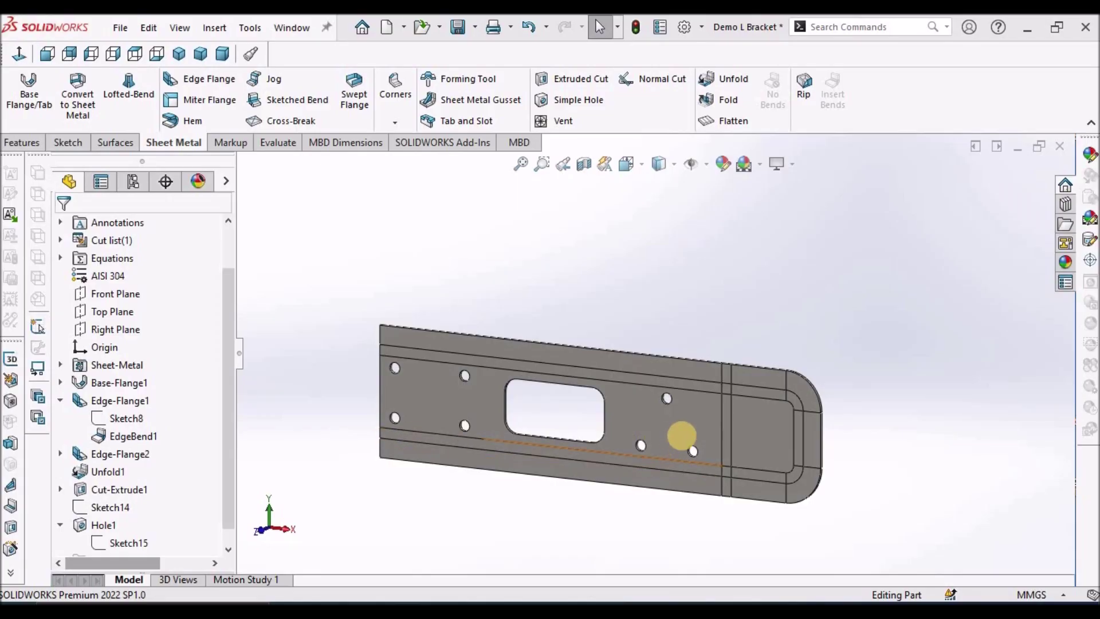
Start an Extruded Cut sketch on the base flange face that contains the holes.
left_click(682, 431)
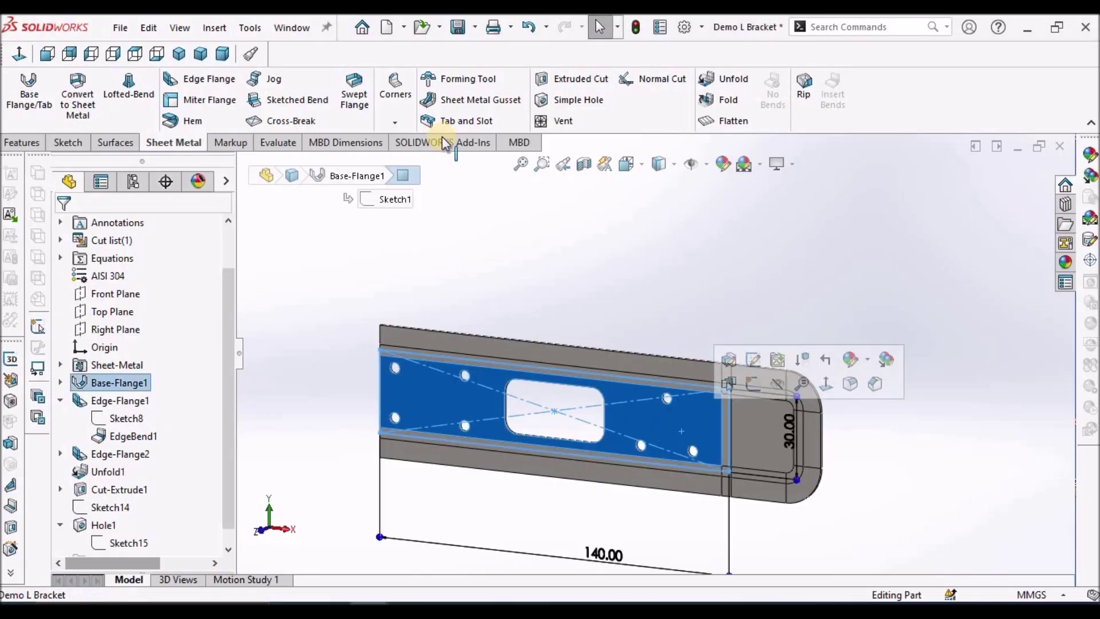
left_click(572, 80)
left_click(566, 462)
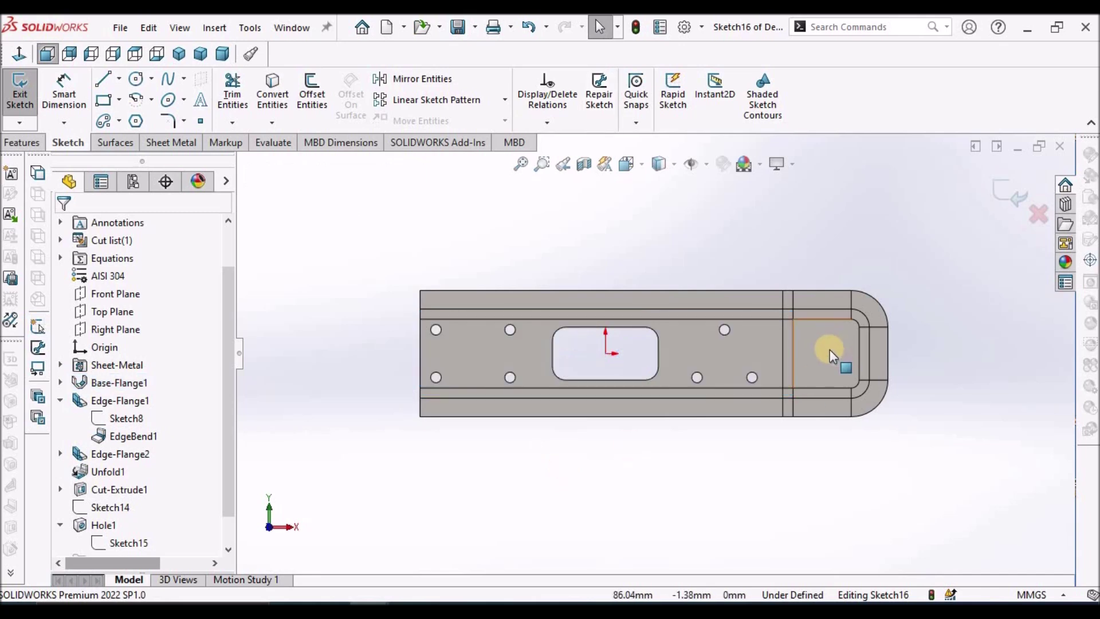
scroll(830, 351, "down", 5)
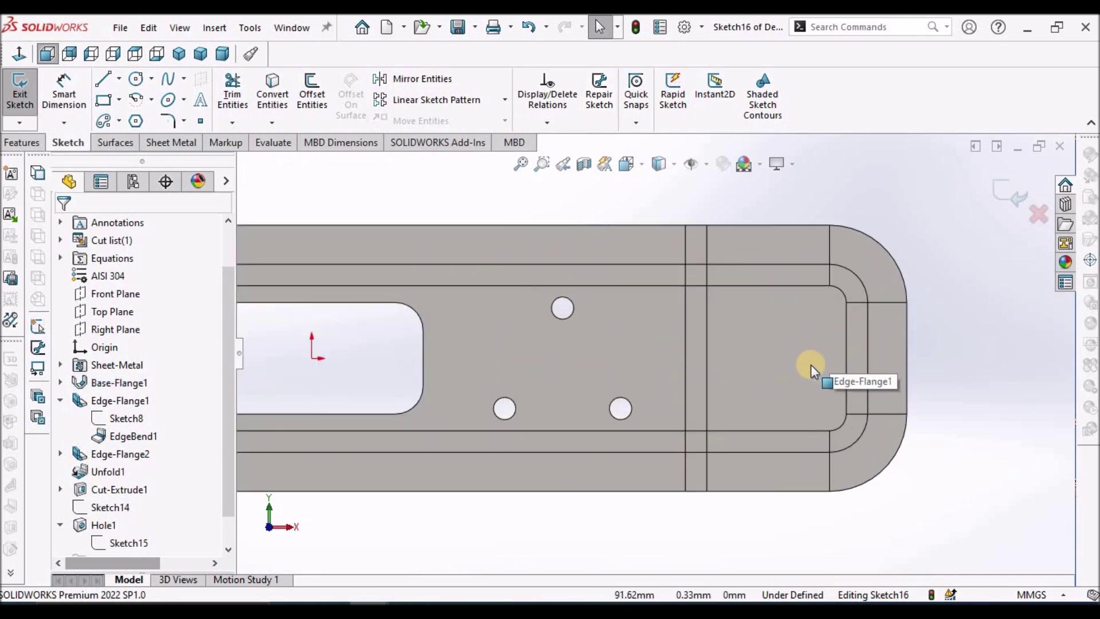
Offset the edge of the triangle layout's upper hole outward by 2 mm.
left_click(313, 92)
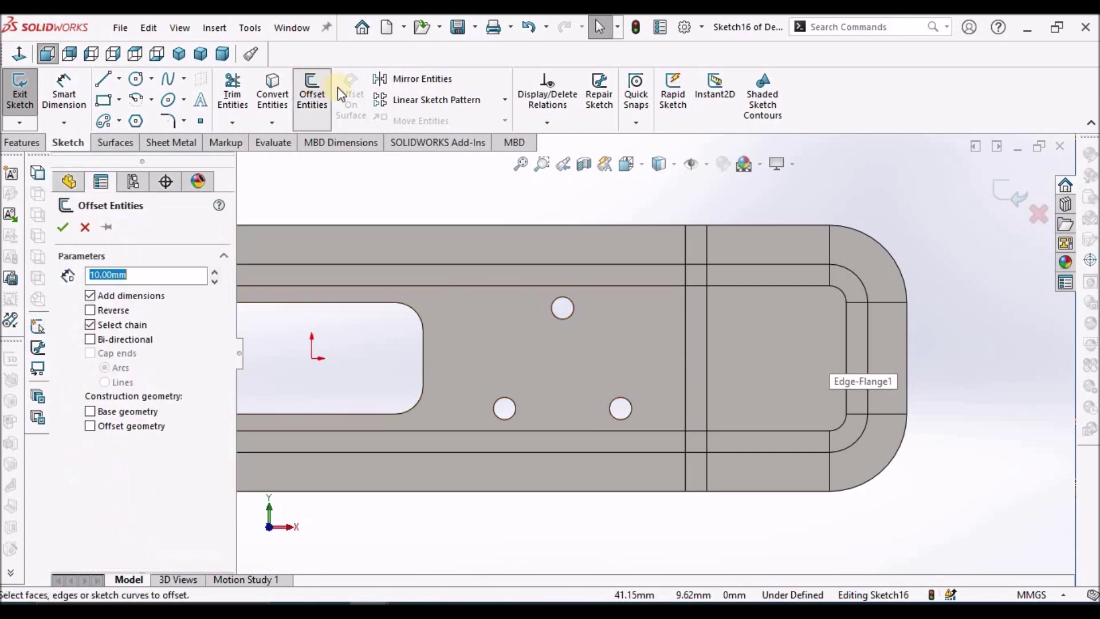
left_click(564, 320)
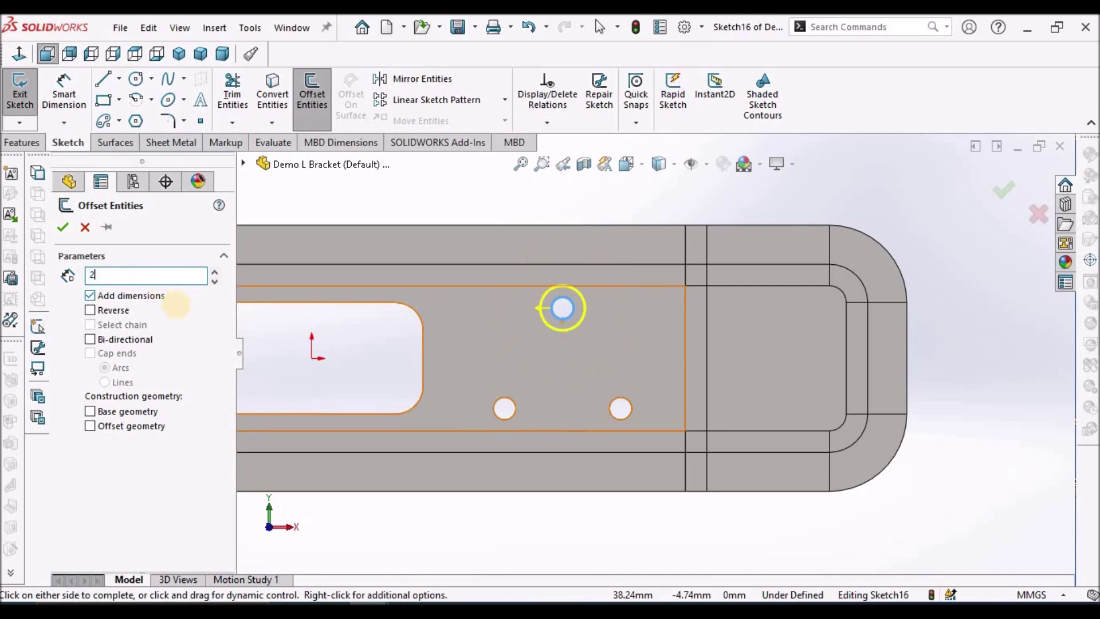
key("Return")
left_click(59, 228)
Offset the edges of the triangle layout's two lower holes outward by 2 mm each.
left_click(512, 400)
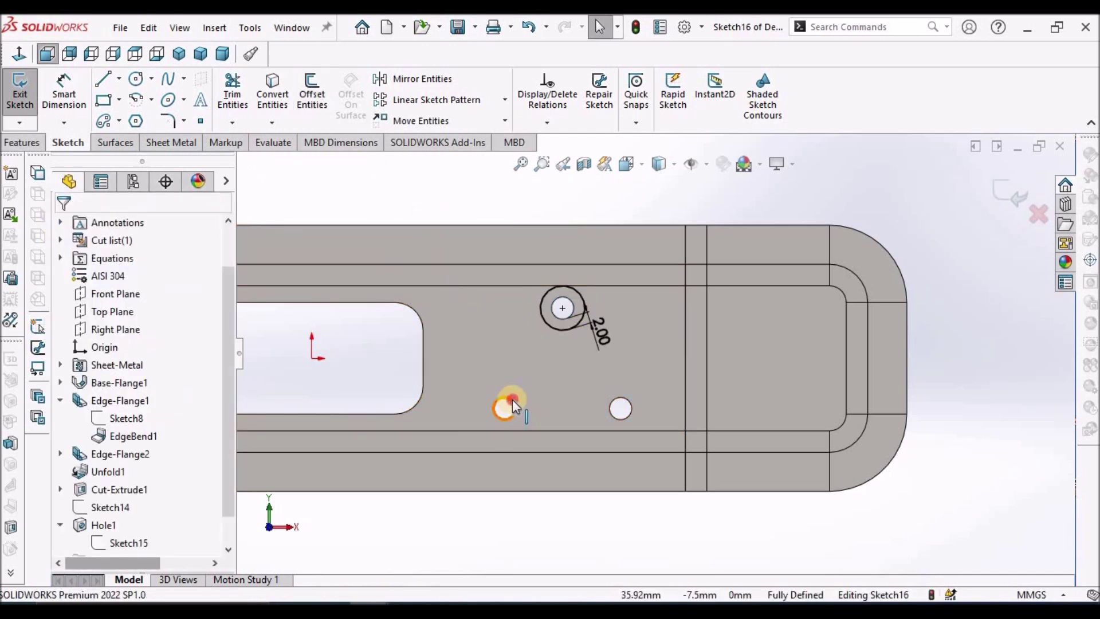
left_click(313, 98)
left_click(219, 226)
left_click(627, 413)
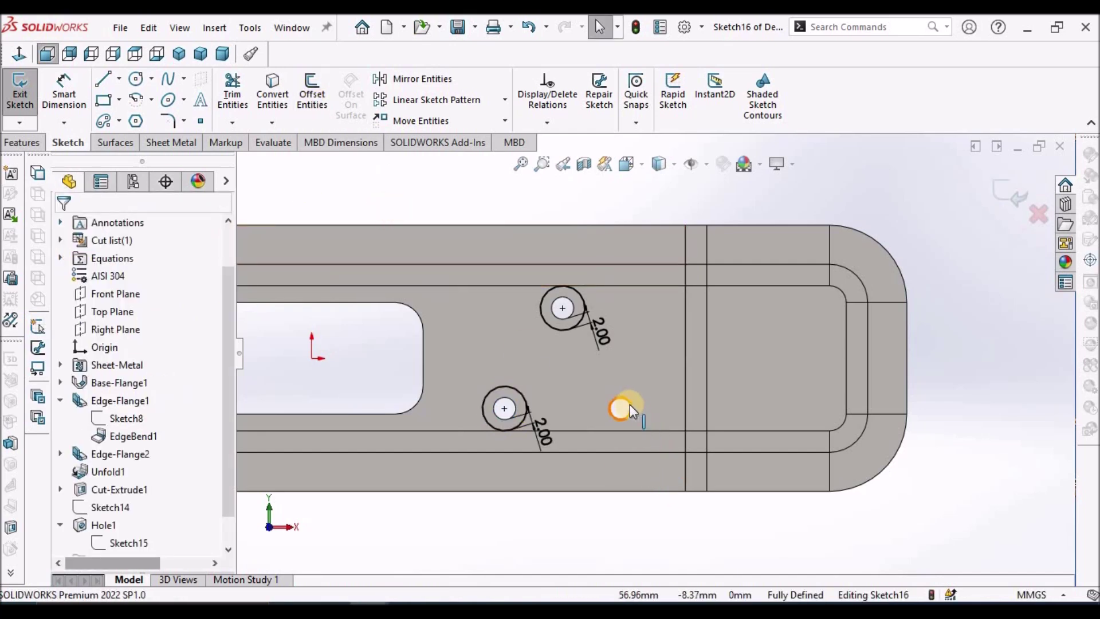
left_click(312, 93)
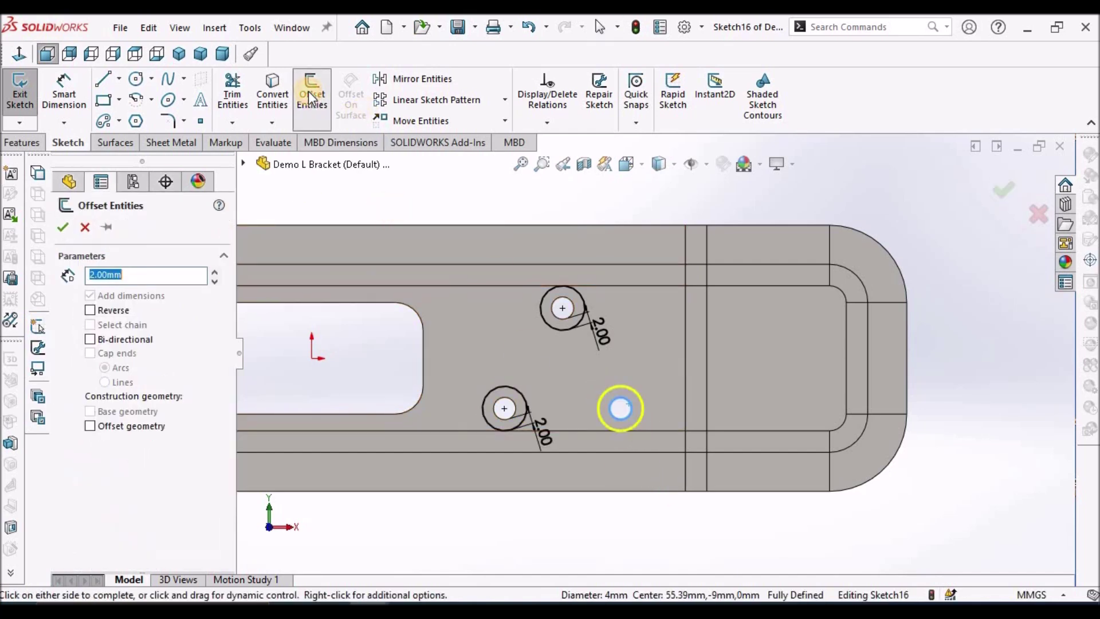
left_click(63, 227)
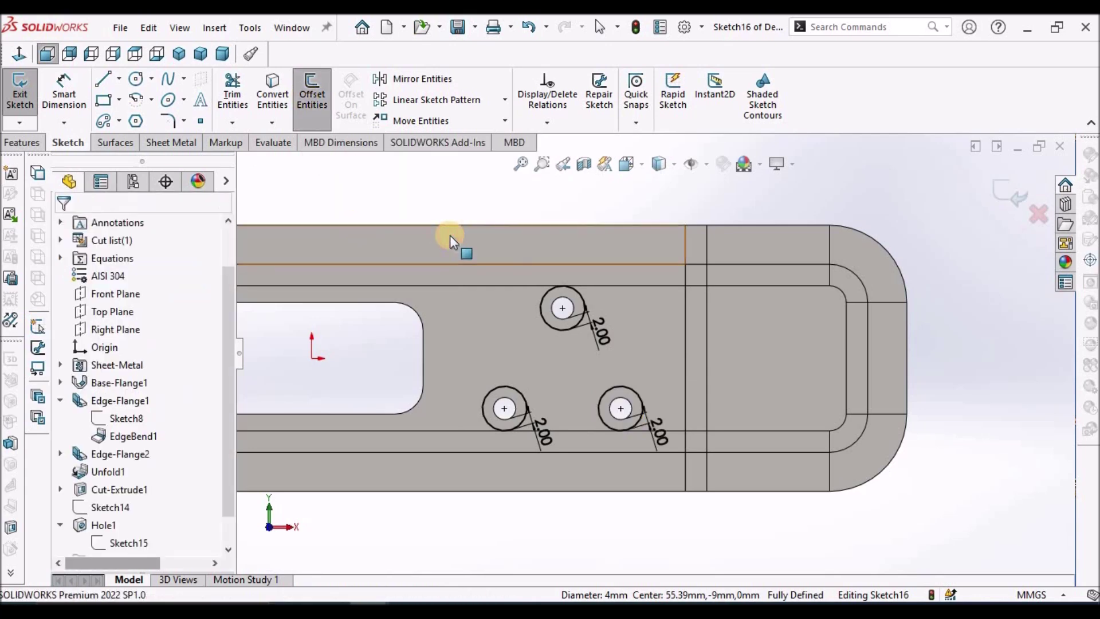
key("z")
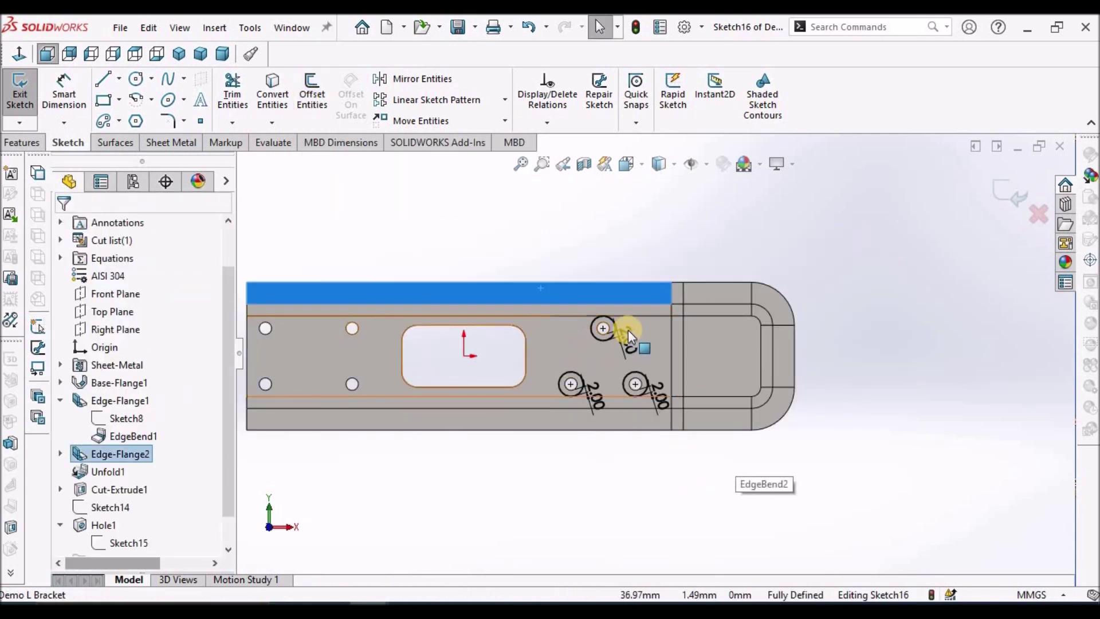
Sketch three connected lines leftward from the upper circle's left side, vertically down, and about 9 mm back to the lower-left circle's top.
scroll(627, 331, "down", 4)
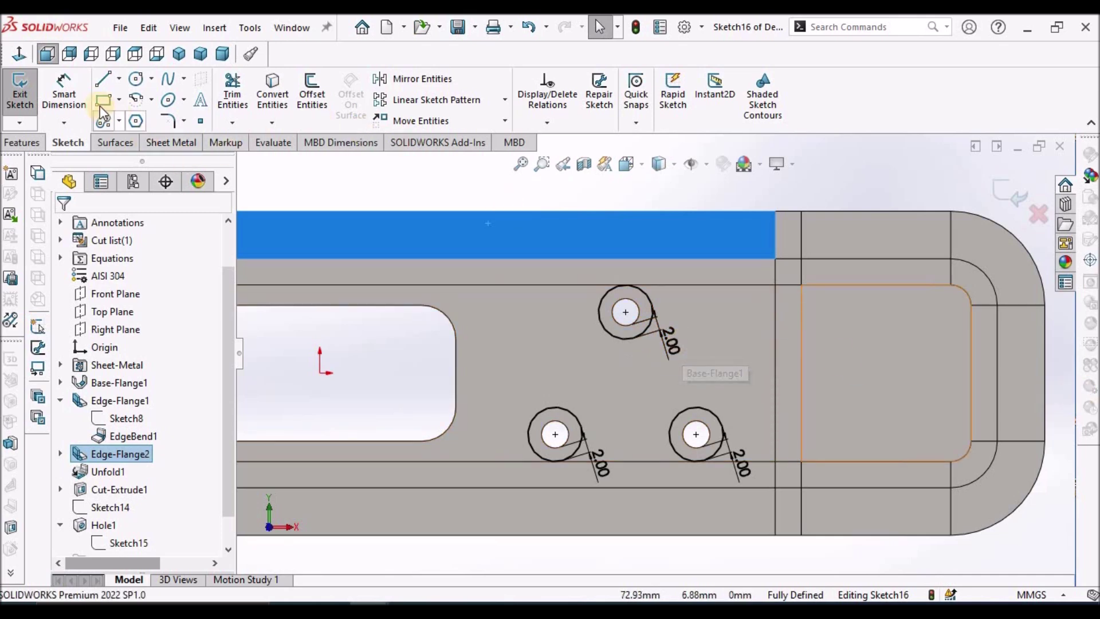
left_click(108, 79)
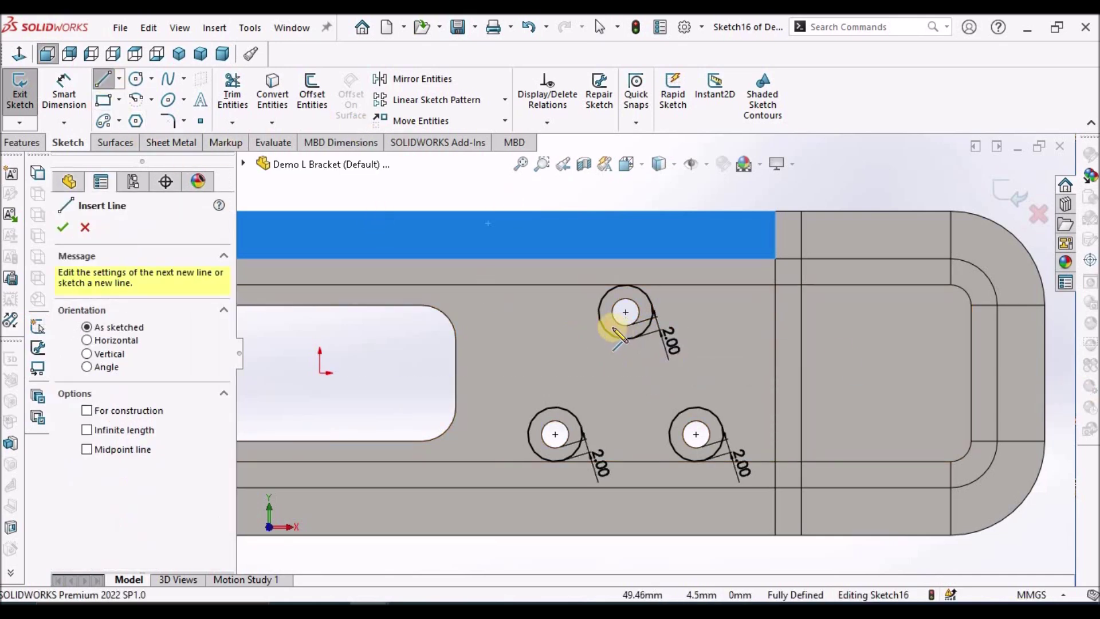
left_click(598, 312)
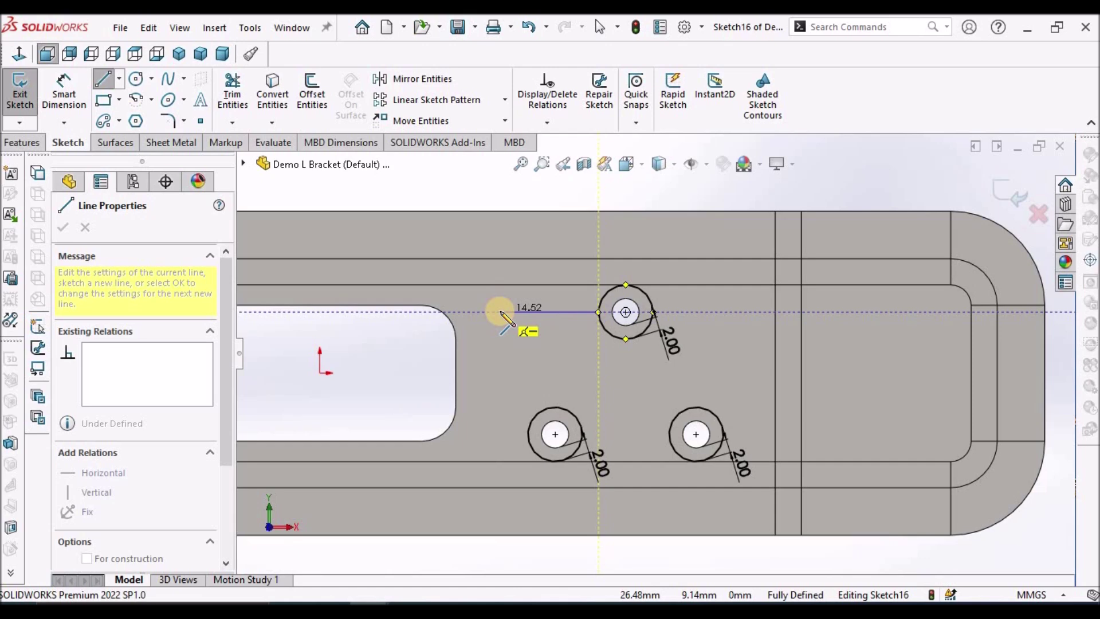
left_click(493, 312)
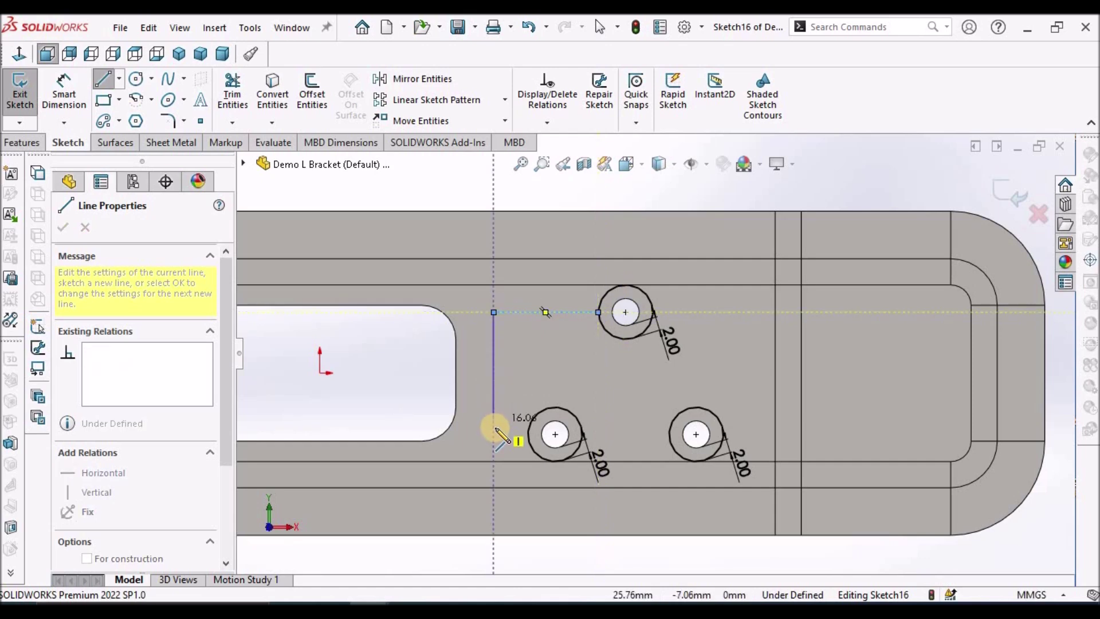
left_click(493, 407)
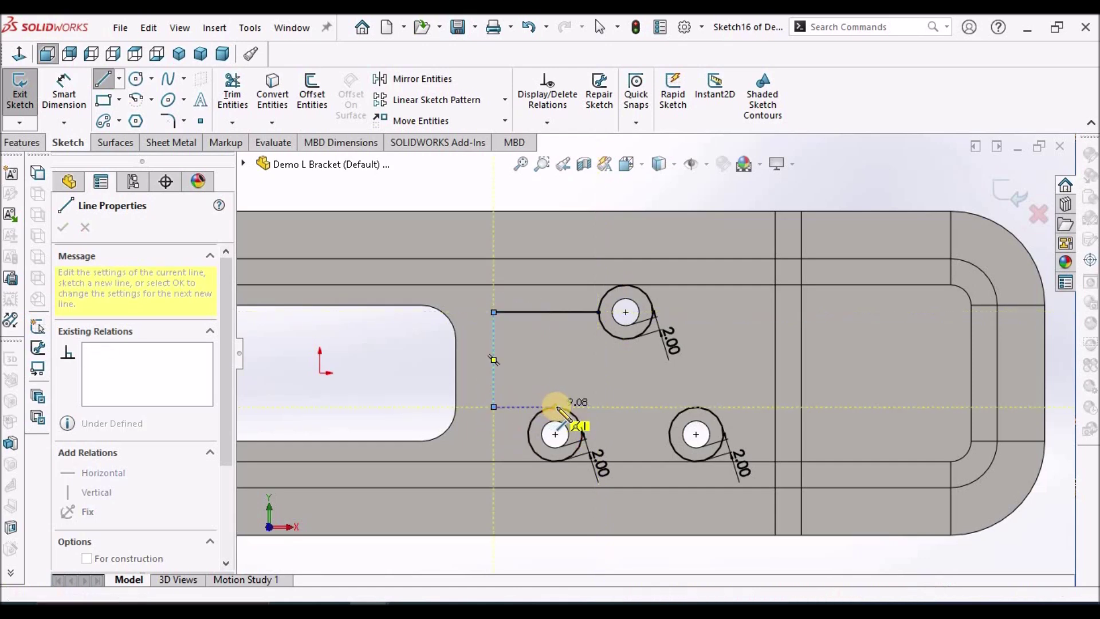
left_click(555, 407)
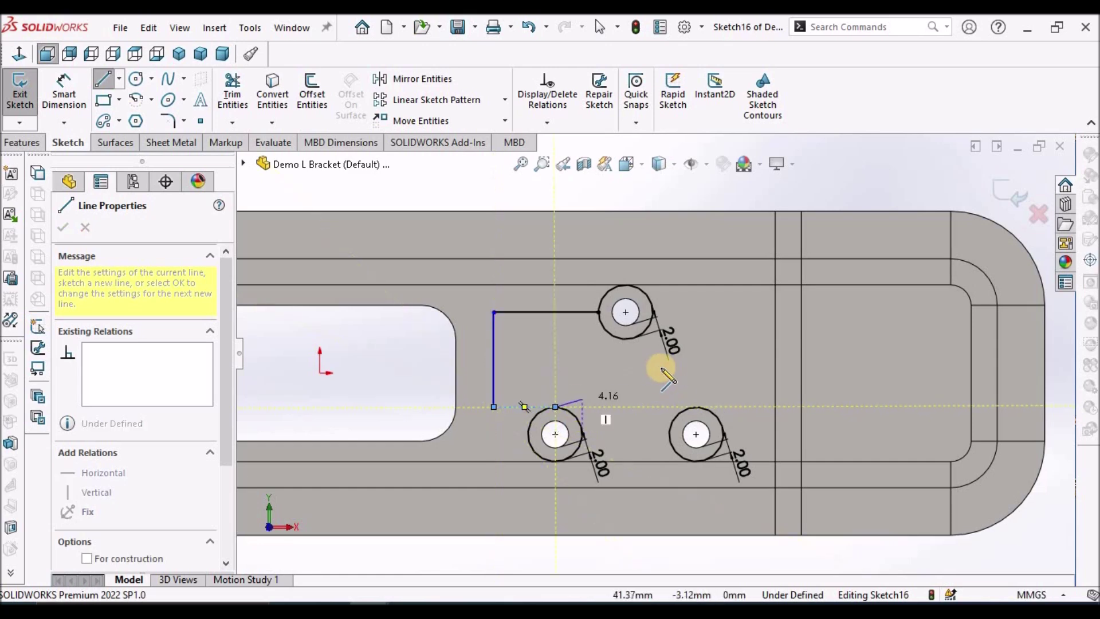
right_click(644, 372)
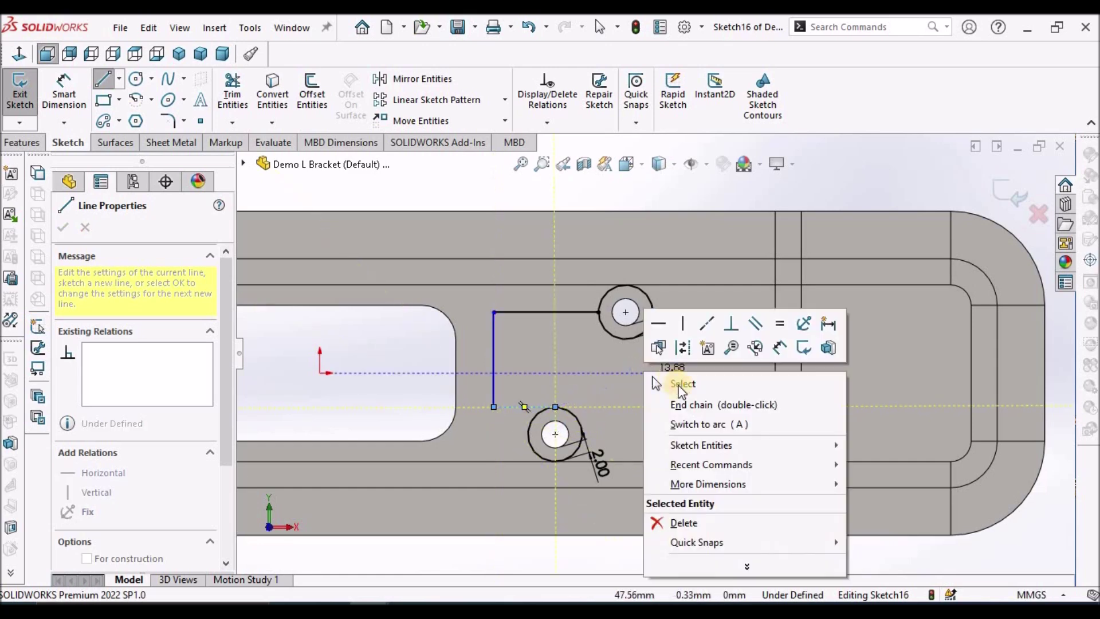
left_click(688, 405)
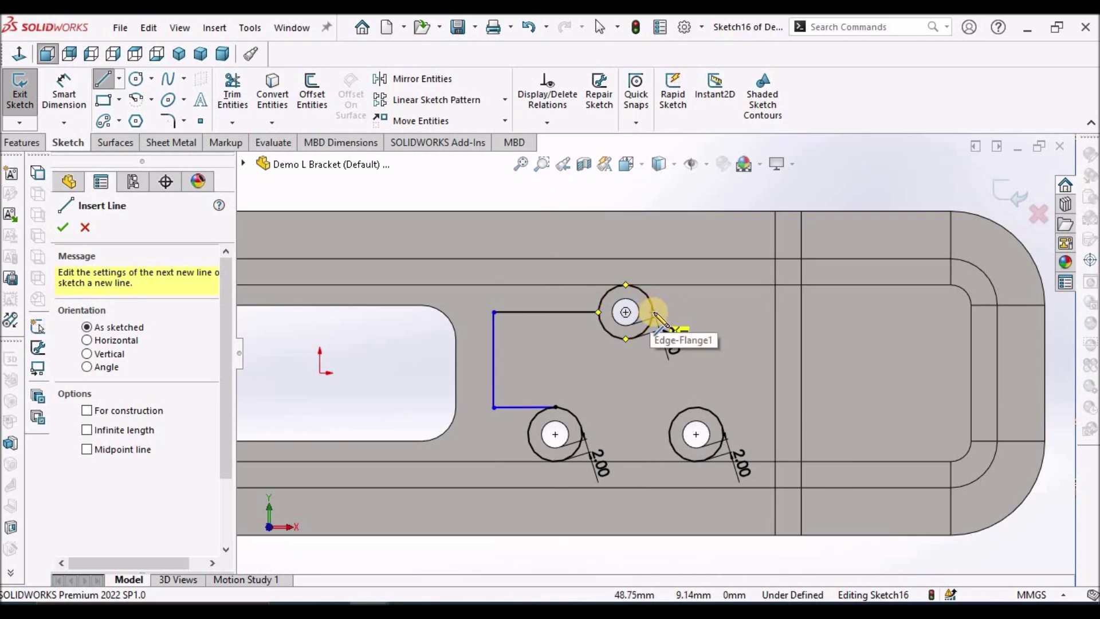
Sketch three connected lines from the upper circle's right side outward, vertically down, and back to the lower-right circle's right side.
left_click(653, 313)
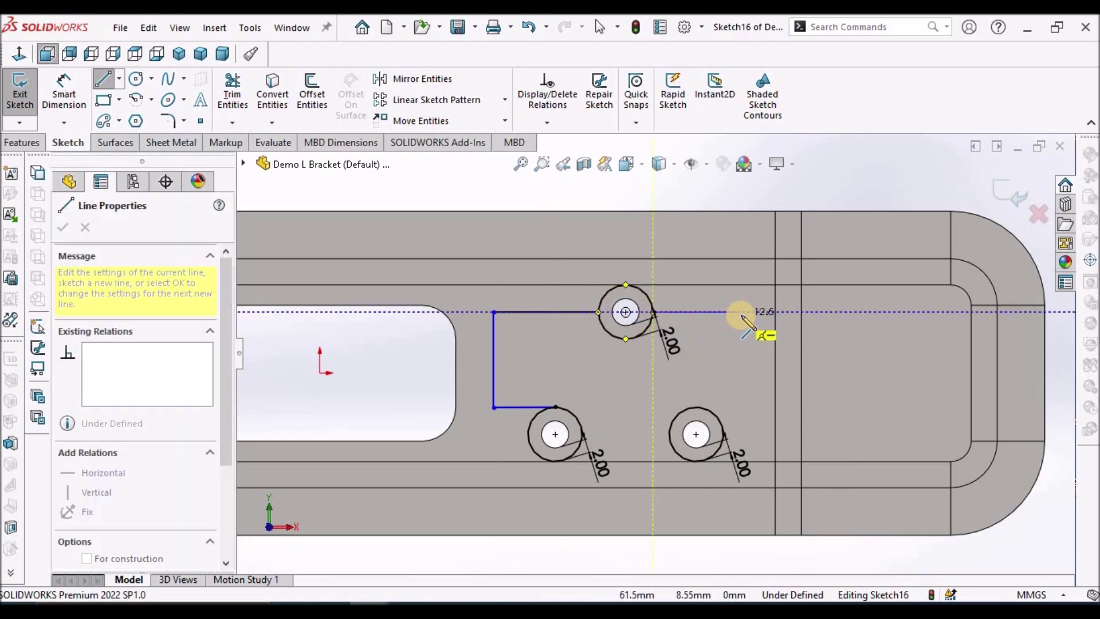
left_click(752, 312)
left_click(752, 435)
left_click(724, 434)
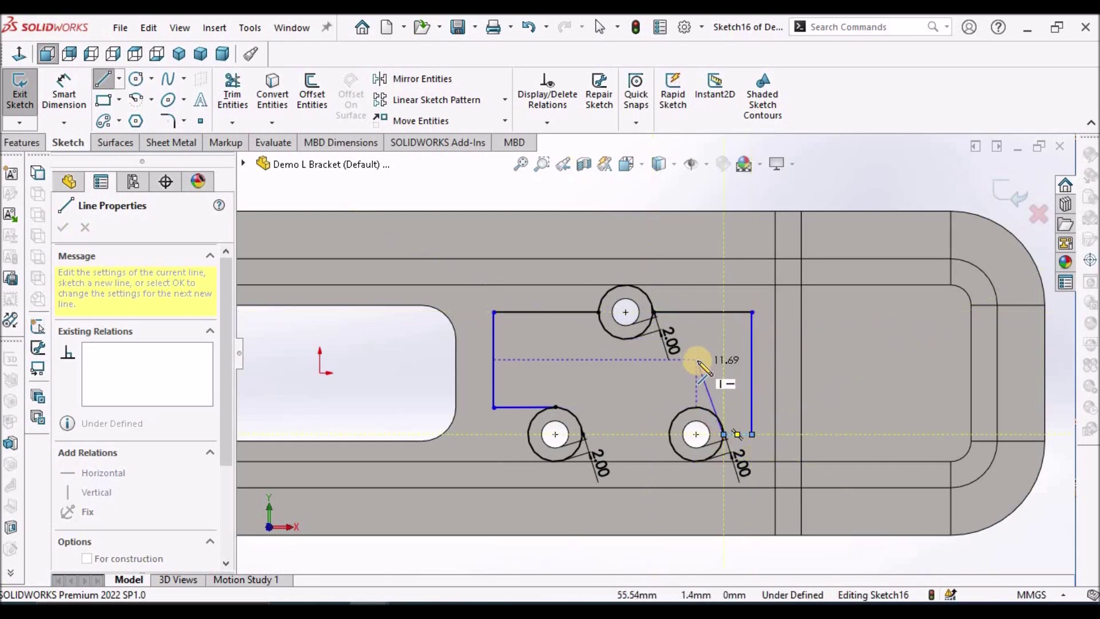
right_click(699, 353)
left_click(730, 364)
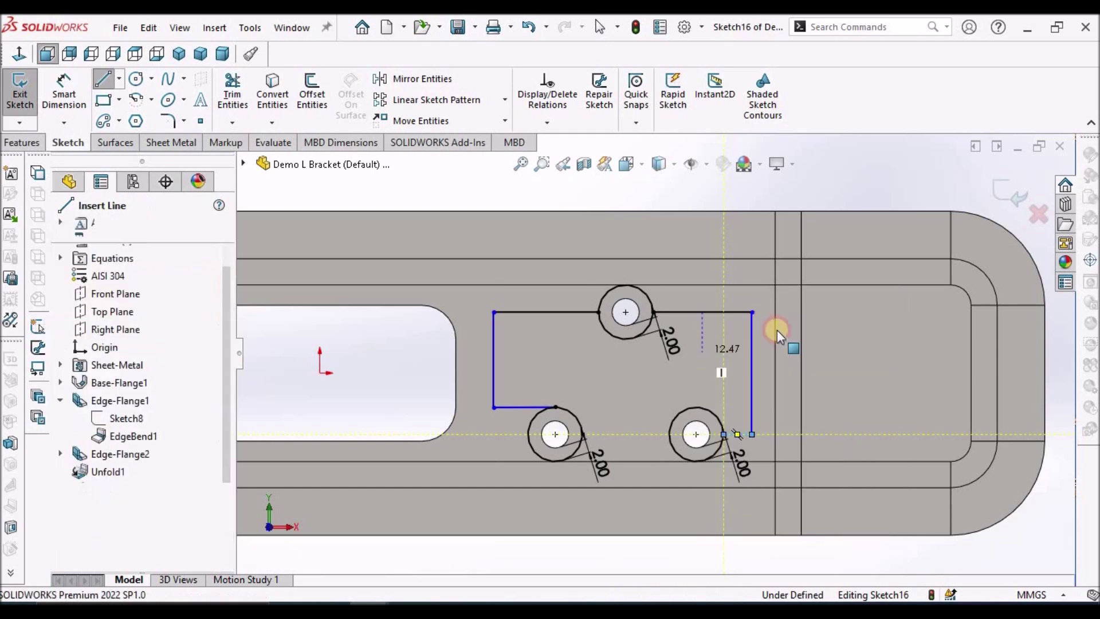
Replace the short line at the lower-right circle with a horizontal line from the circle's top past the right vertical line.
left_click(744, 435)
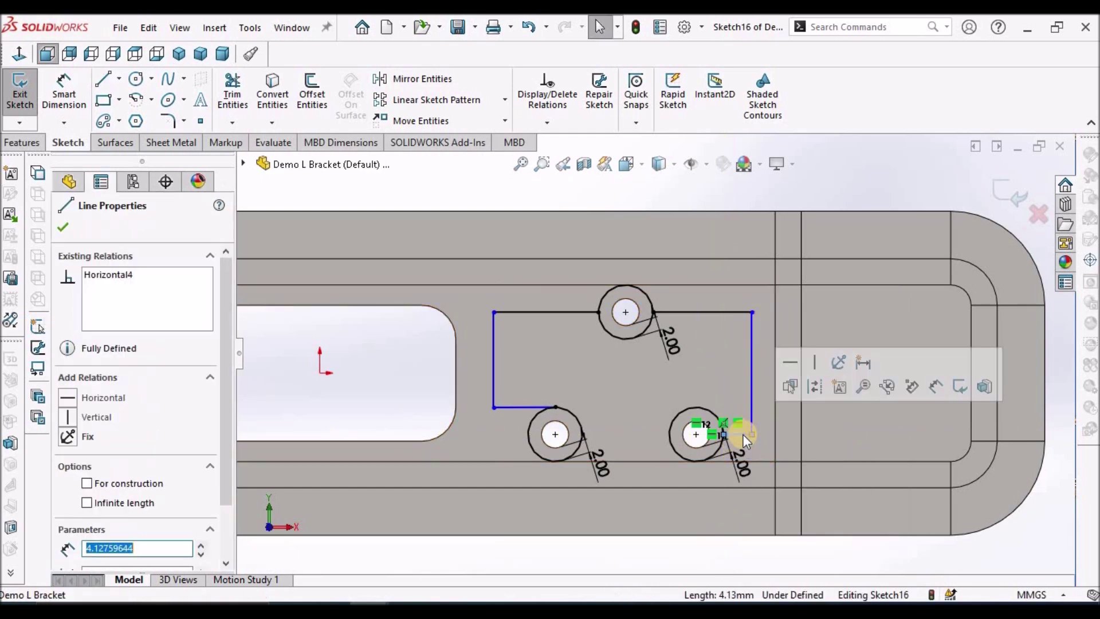
scroll(743, 435, "down", 2)
key("Delete")
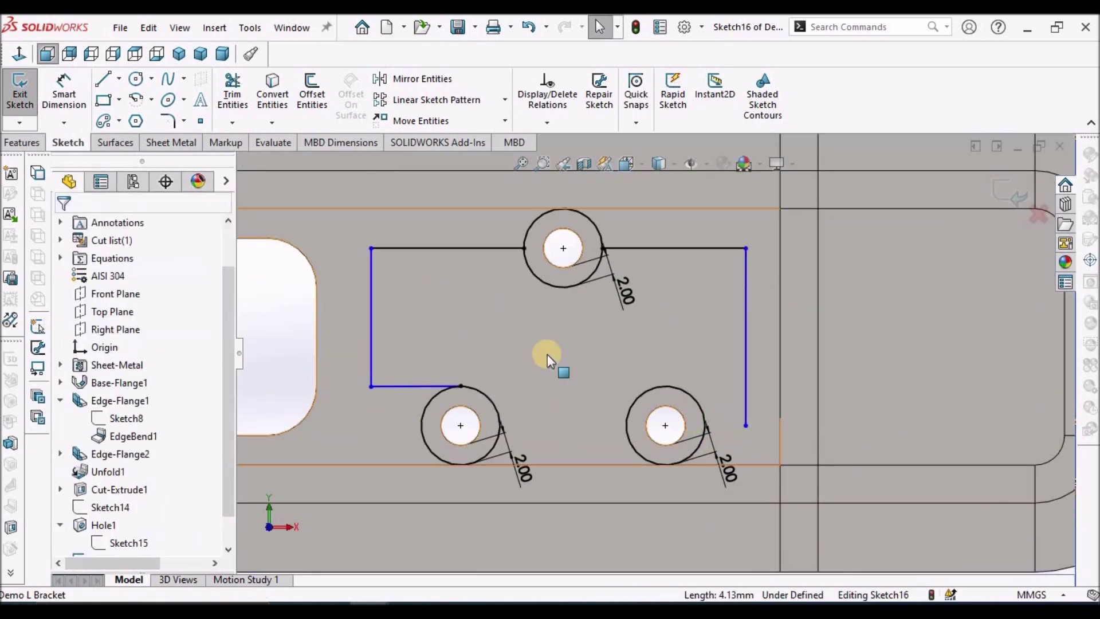
left_click(105, 86)
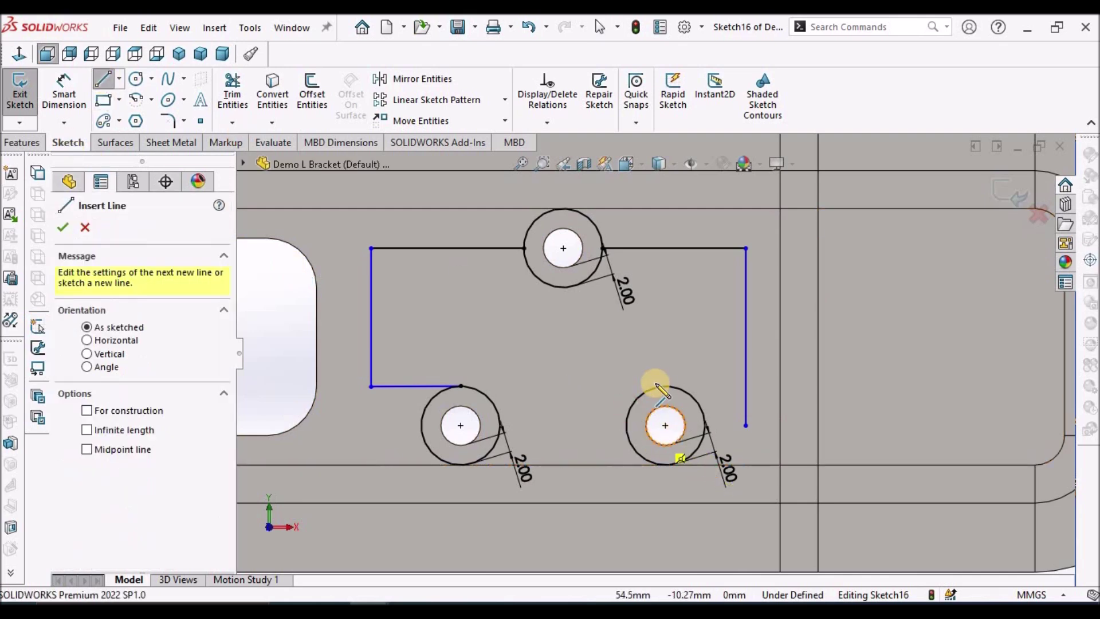
left_click_drag(666, 388, 761, 387)
key("Escape")
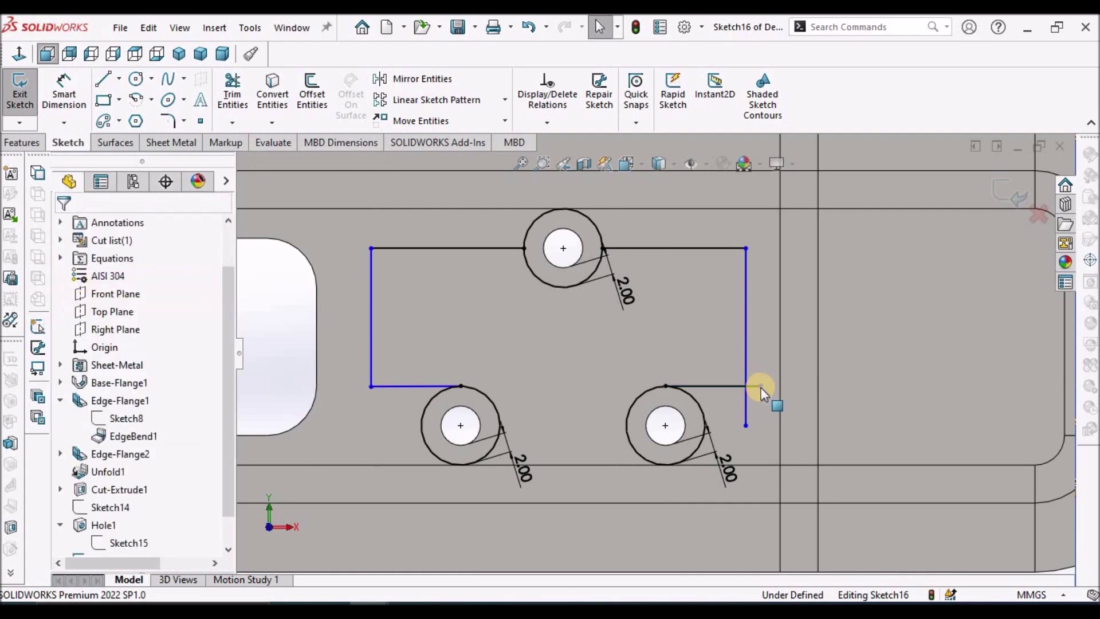
Examine the sketch relations of the two lower circles and the lines meeting their tops.
left_click(699, 405)
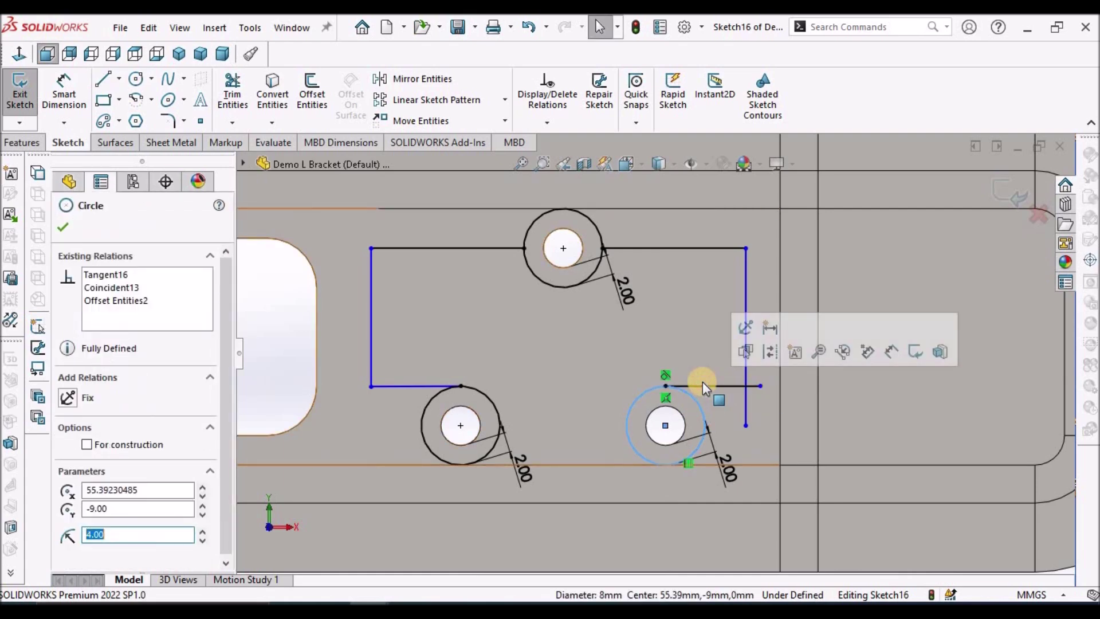
left_click(702, 384, "ctrl")
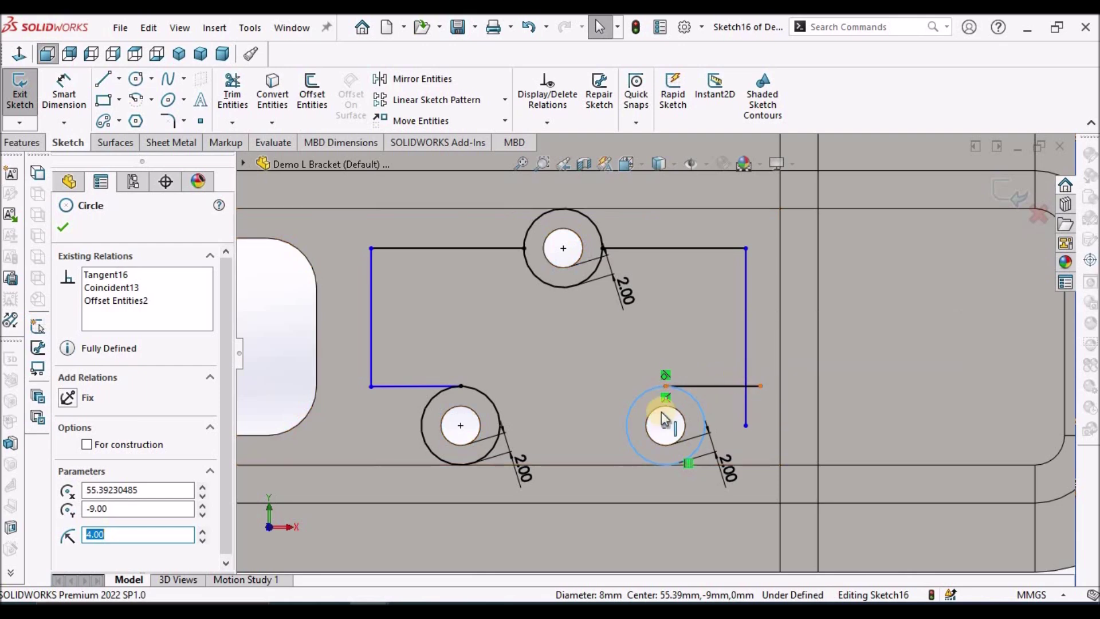
left_click(462, 385)
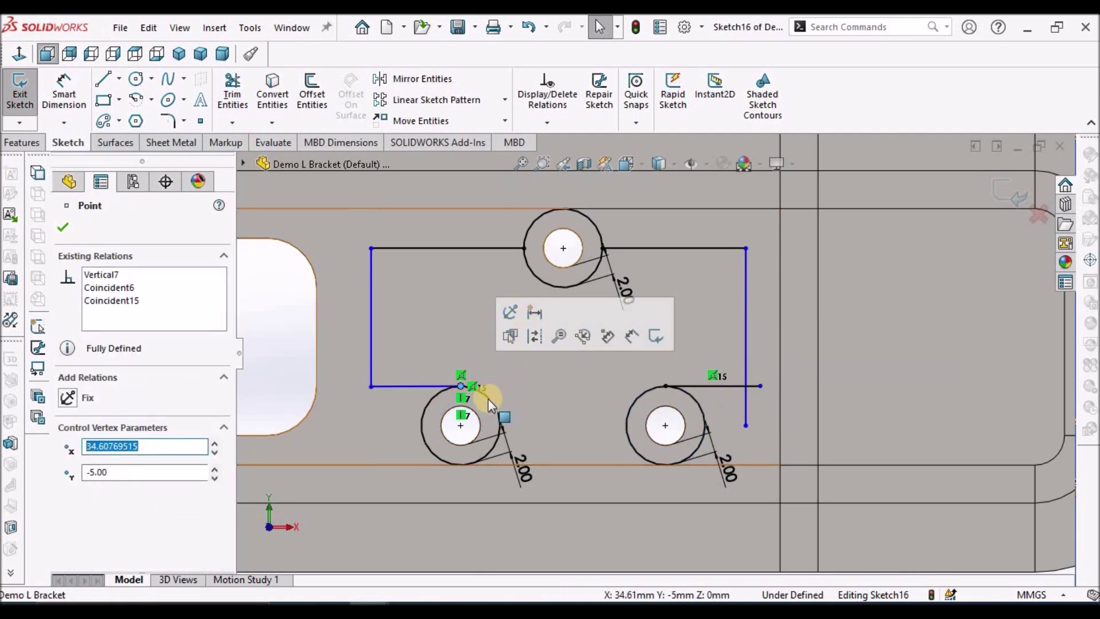
left_click(488, 396, "ctrl")
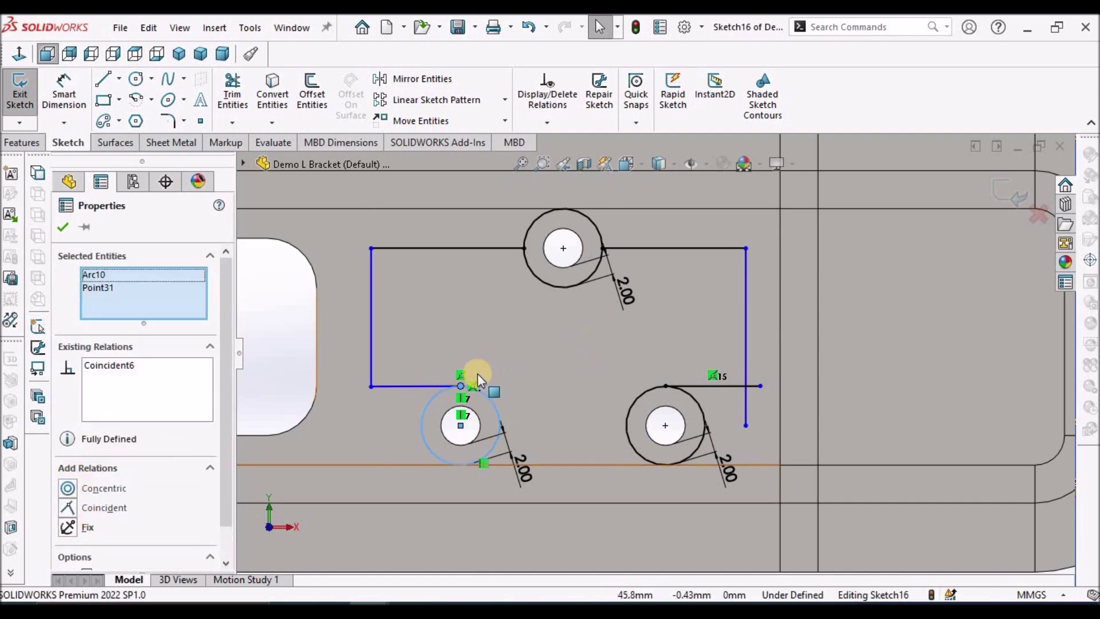
left_click(496, 392)
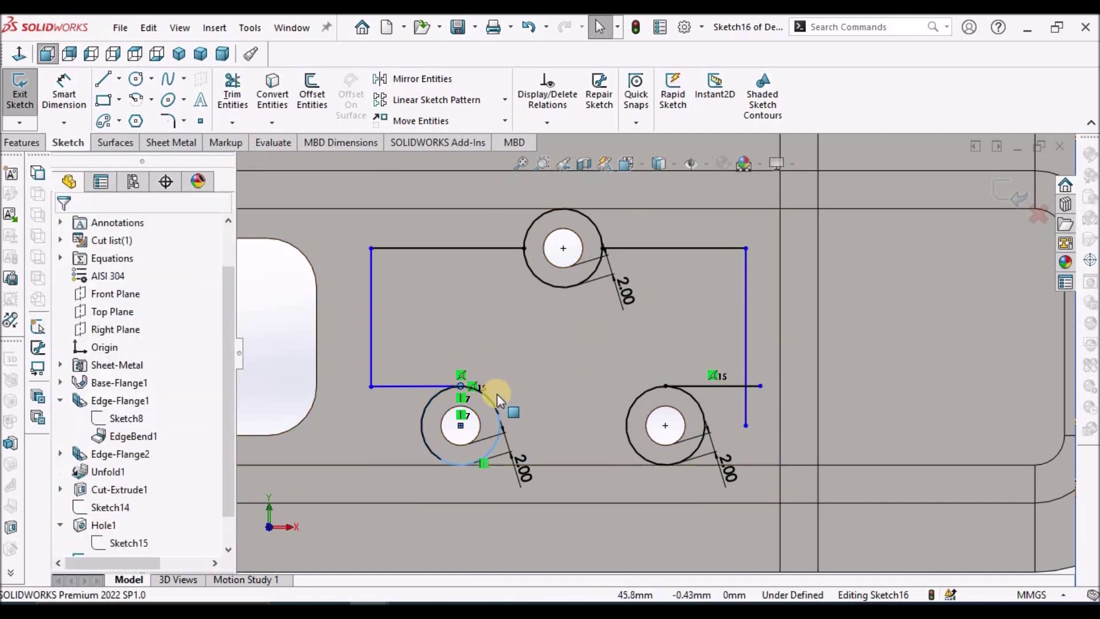
left_click(463, 376)
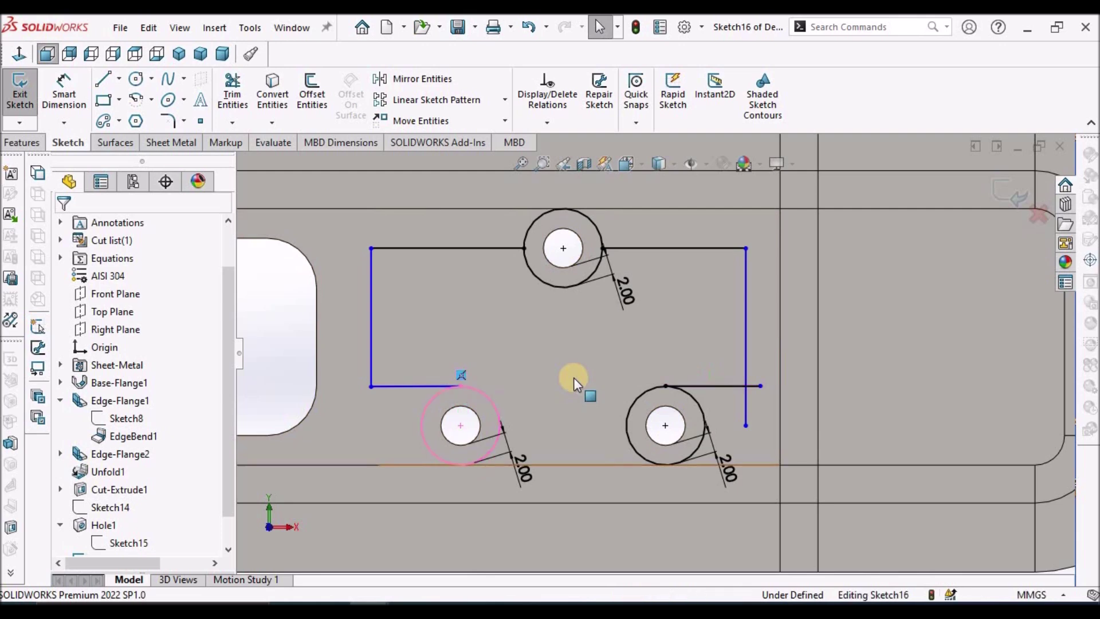
Apply a horizontal relation to the short line ending at the top of the lower-left circle.
scroll(631, 406, "up", 5)
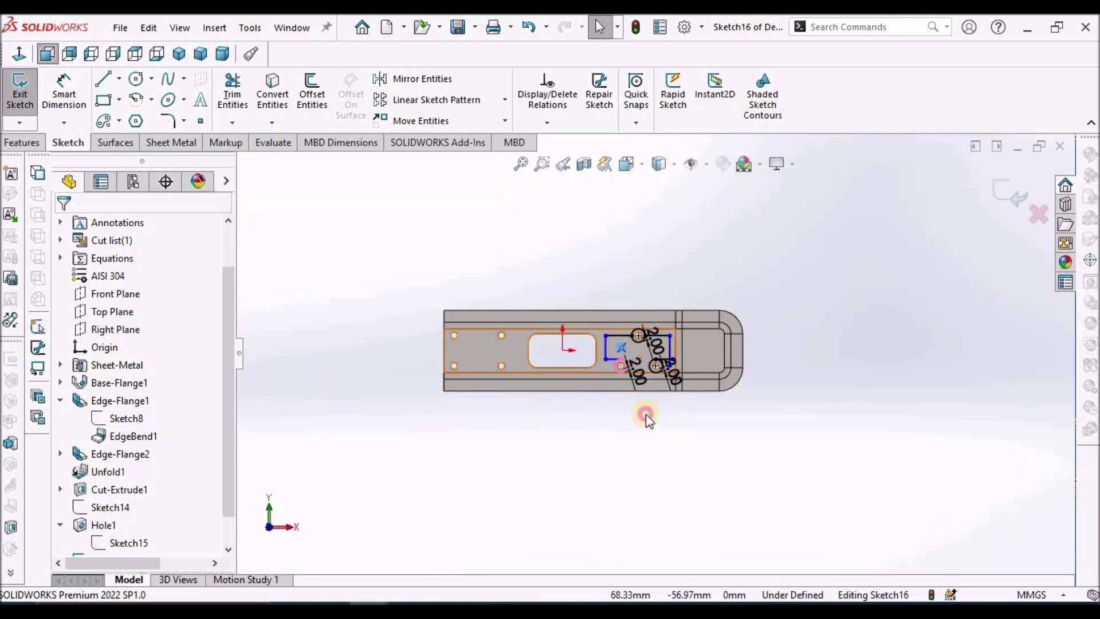
scroll(619, 358, "down", 6)
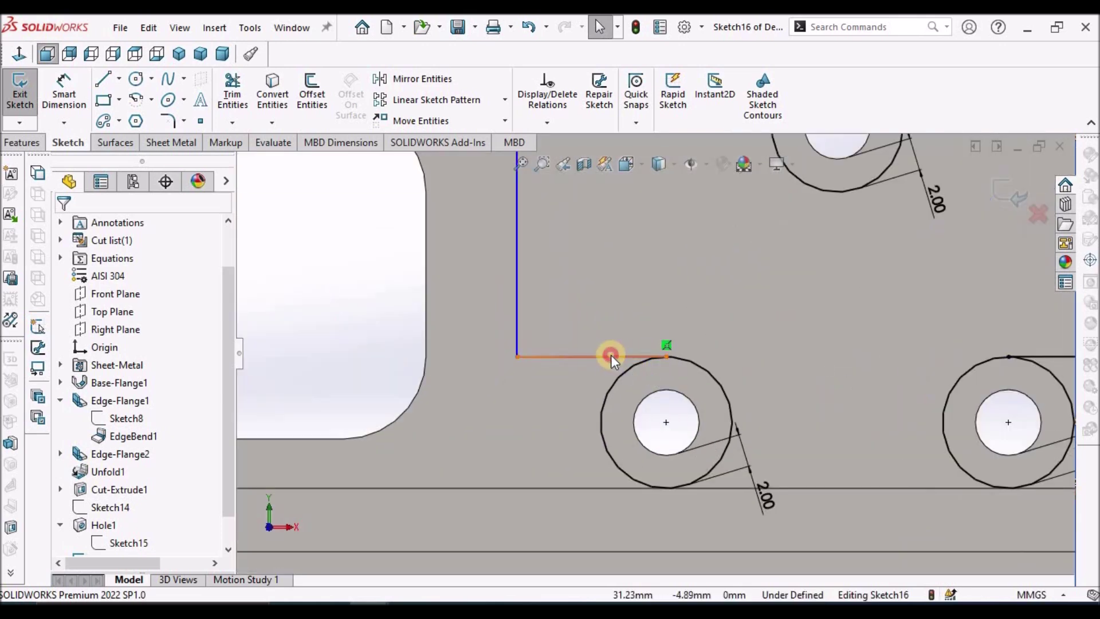
left_click(612, 357)
left_click(659, 283)
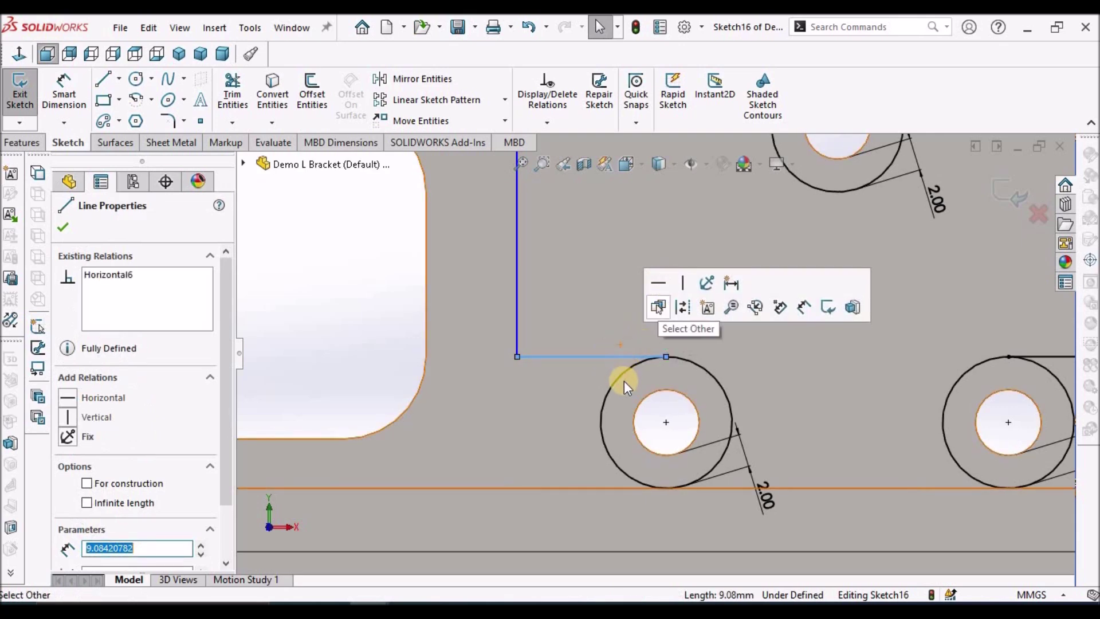
key("Escape")
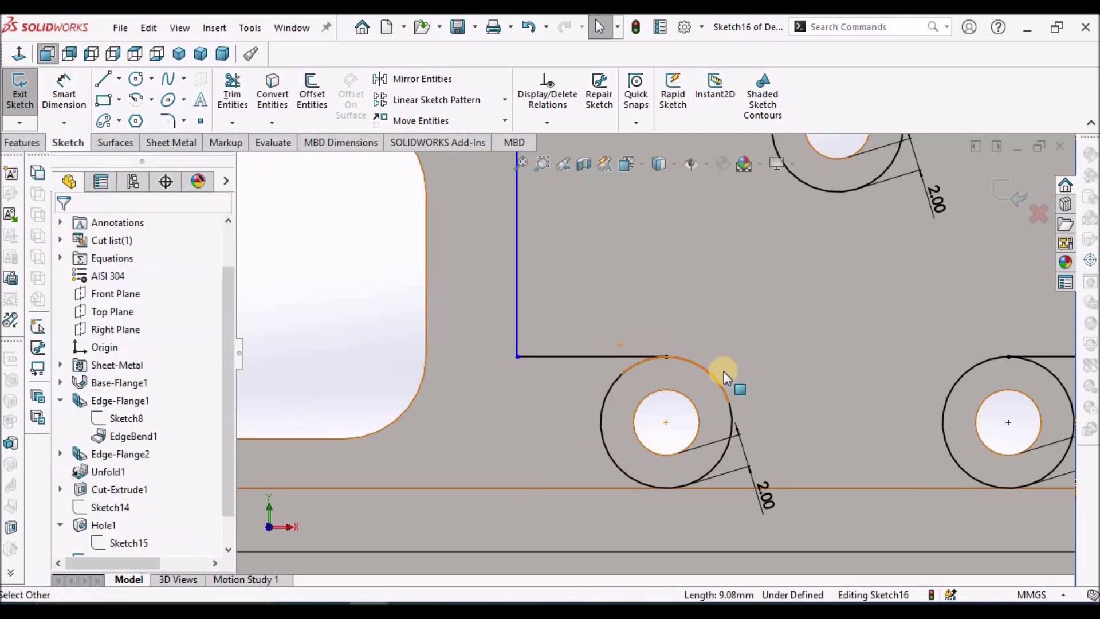
scroll(779, 336, "up", 2)
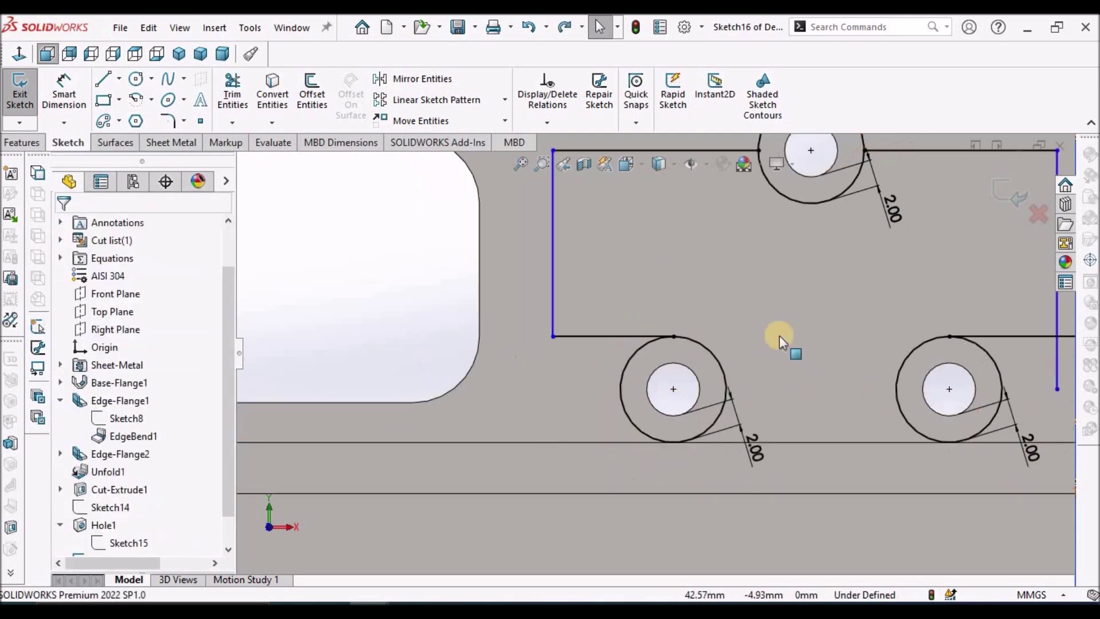
Sketch a horizontal line joining the facing sides of the two lower offset circles.
left_click(103, 80)
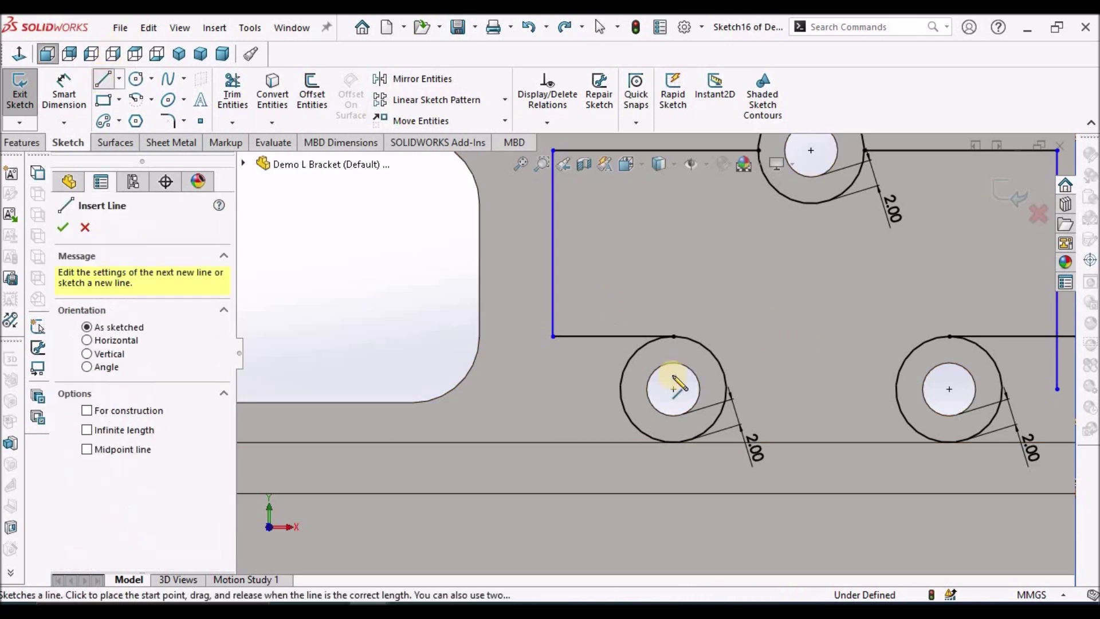
left_click(726, 389)
left_click(897, 389)
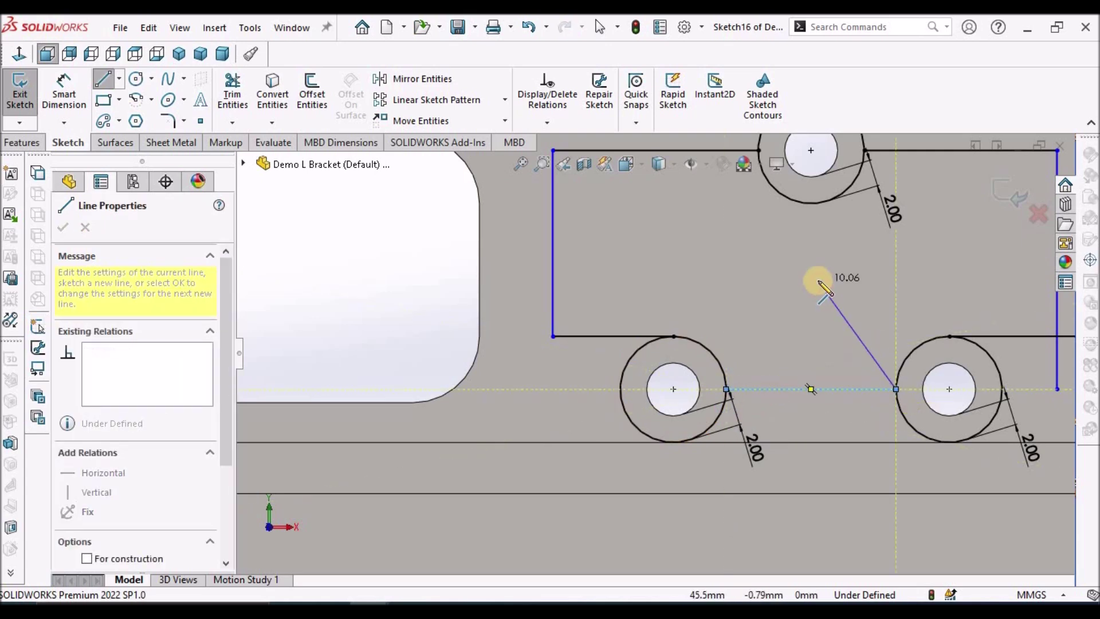
key("Escape")
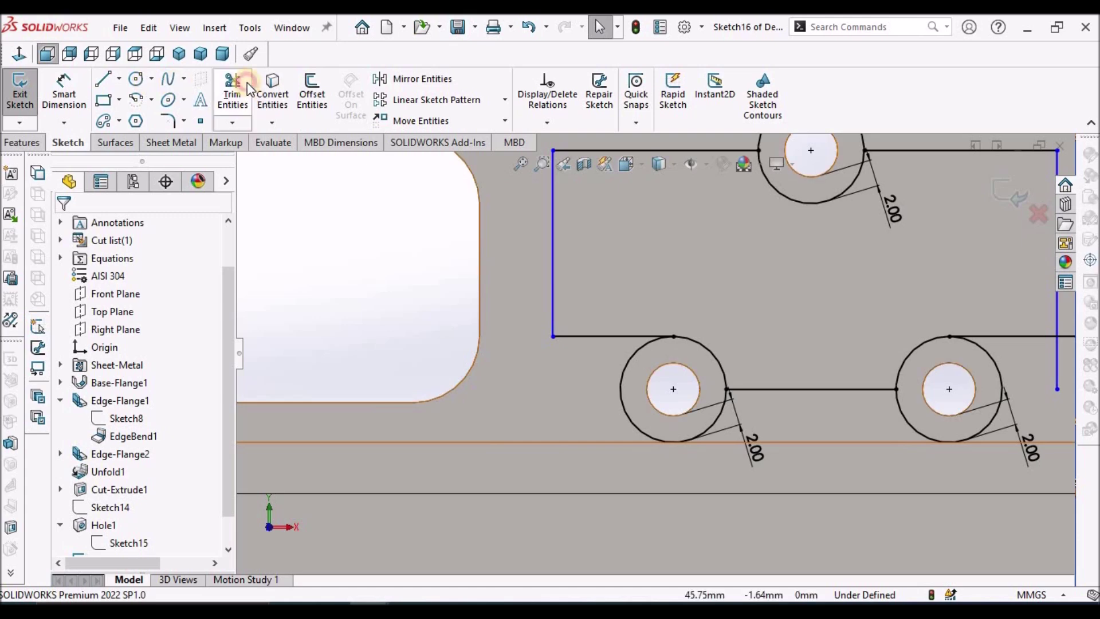
Trim the two lower circles to their inner upper quarter arcs and remove the overhanging line ends at the profile's lower-right corner.
left_click(247, 83)
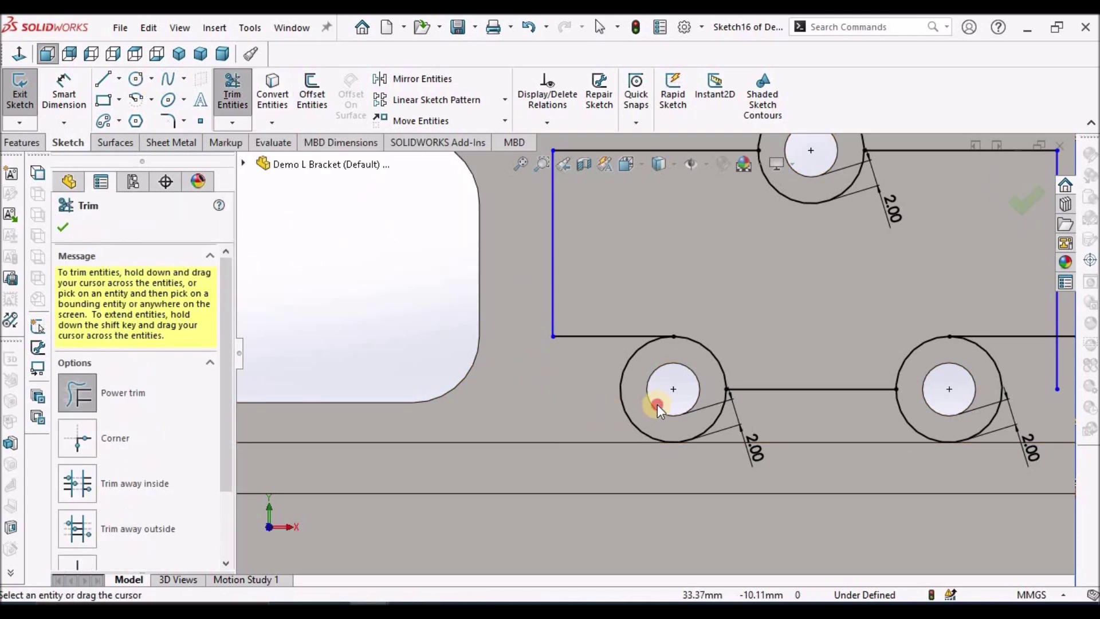
mouse_move(635, 414)
left_mouse_down()
mouse_move(625, 418)
mouse_move(992, 417)
left_mouse_up()
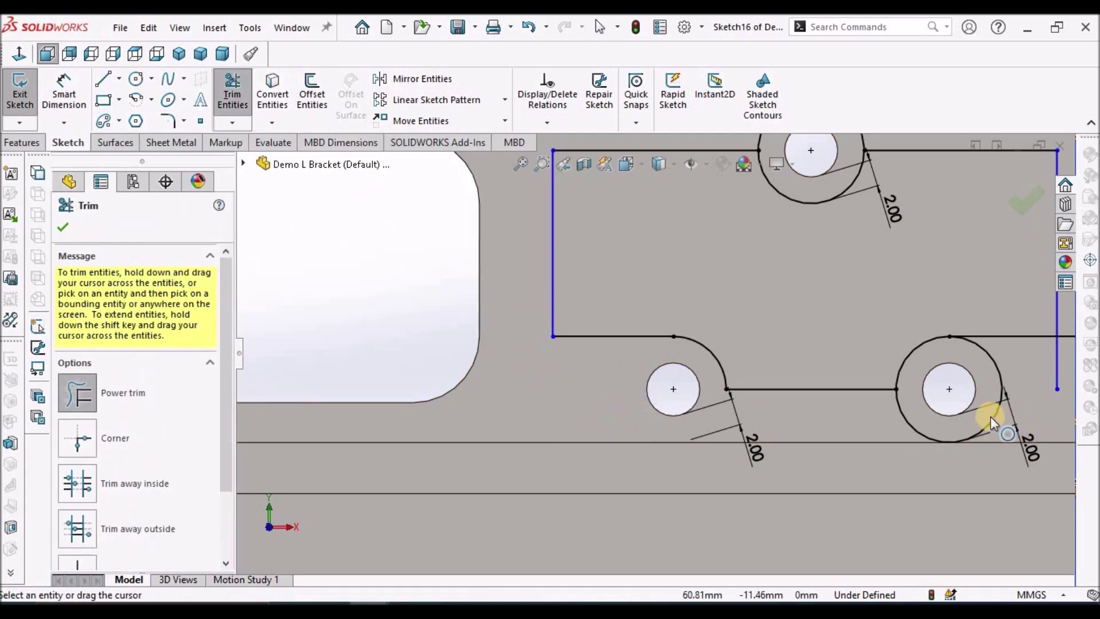
scroll(940, 384, "up", 3)
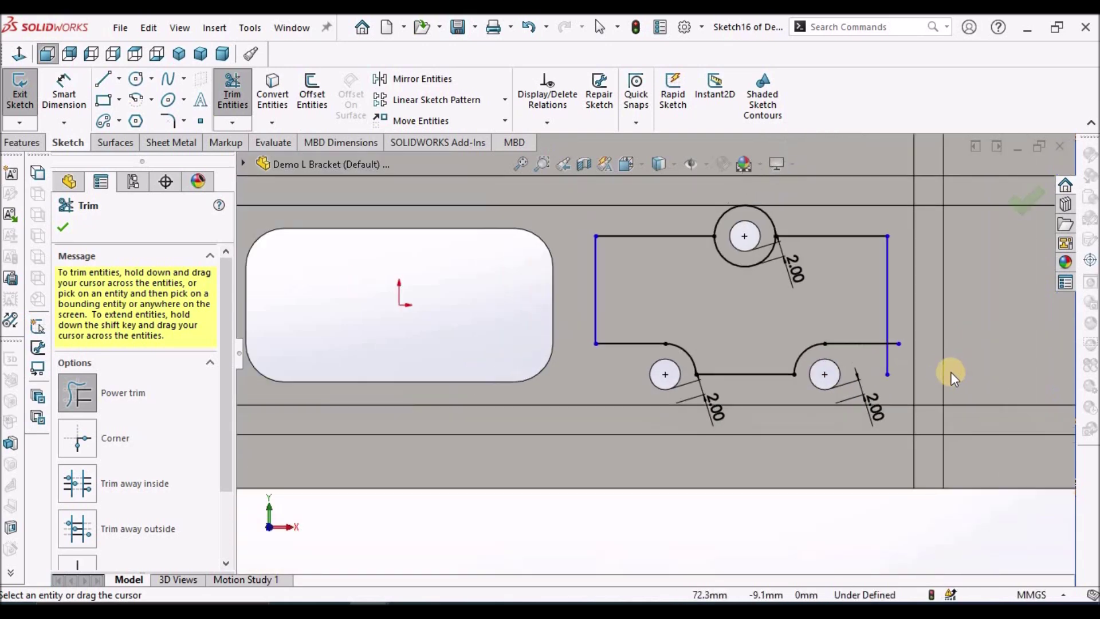
scroll(820, 338, "down", 5)
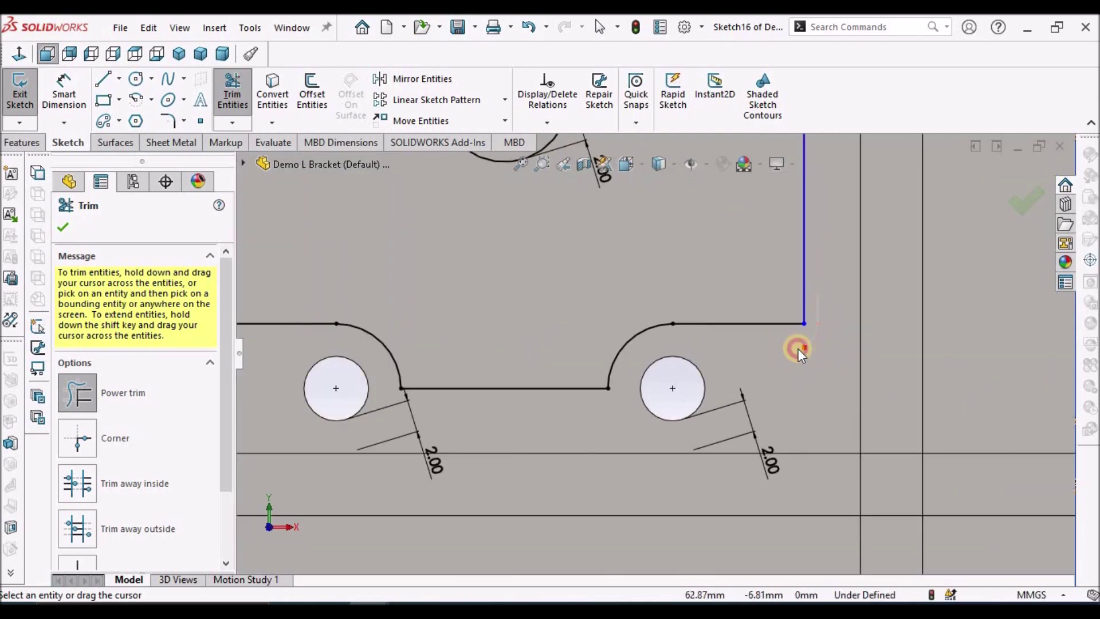
scroll(856, 350, "up", 5)
scroll(620, 339, "down", 4)
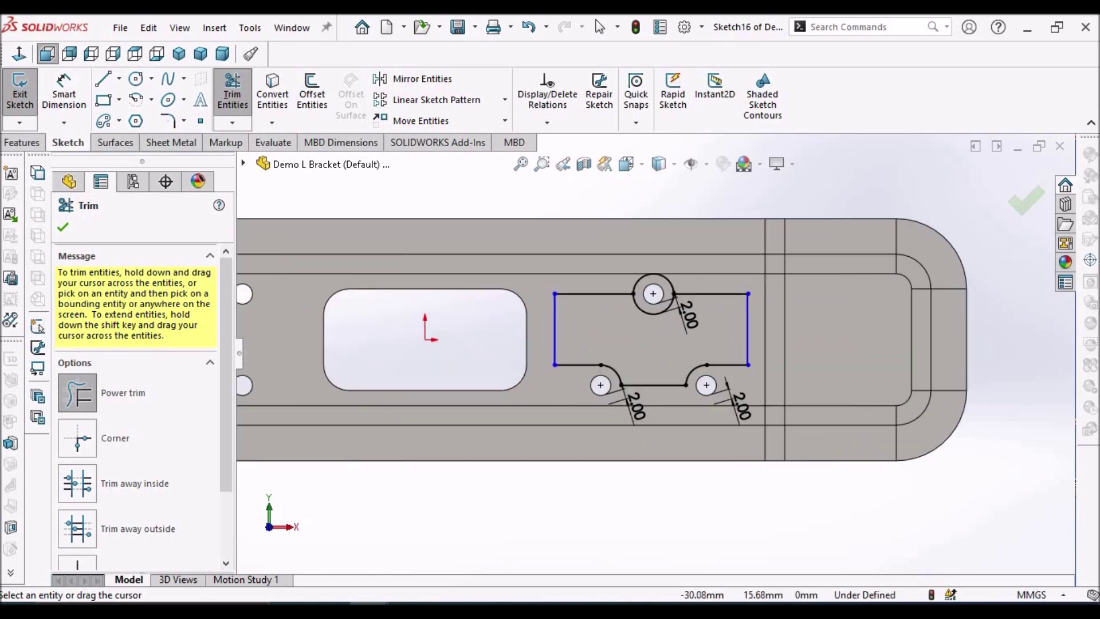
key("Escape")
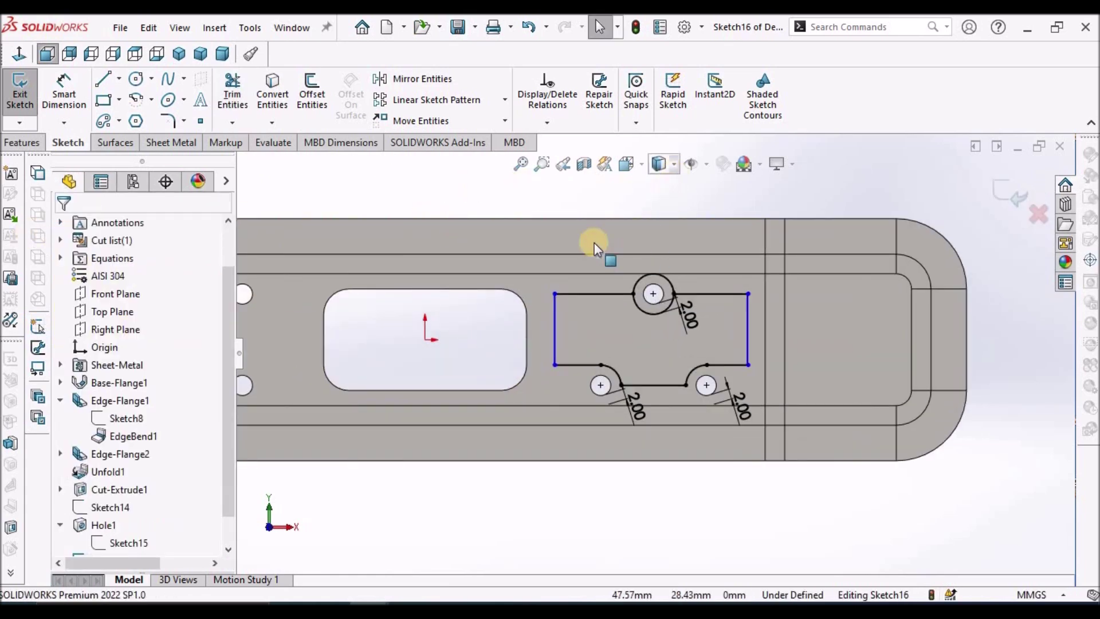
Trim away the upper half of the offset circle around the upper hole, keeping its lower arc.
left_click(232, 92)
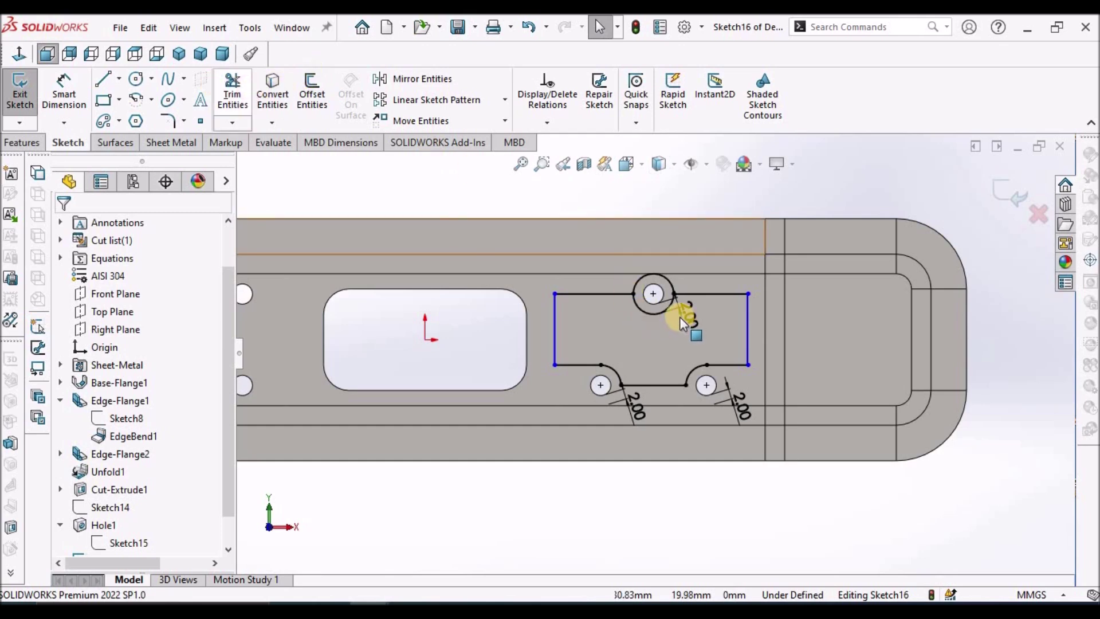
scroll(674, 315, "down", 6)
left_click(232, 92)
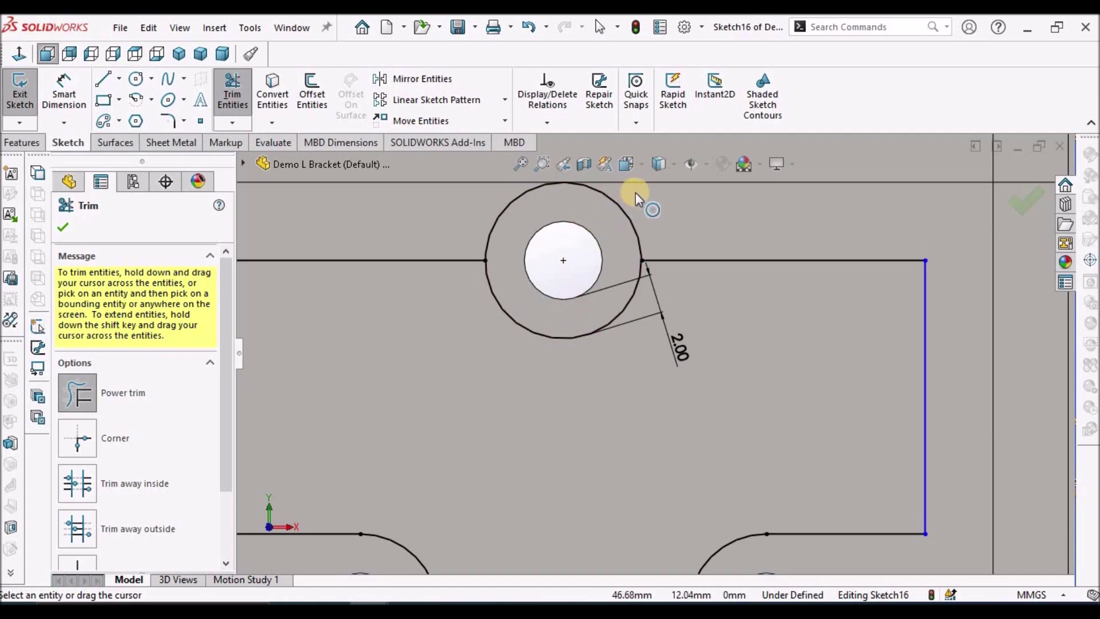
left_click_drag(641, 193, 604, 219)
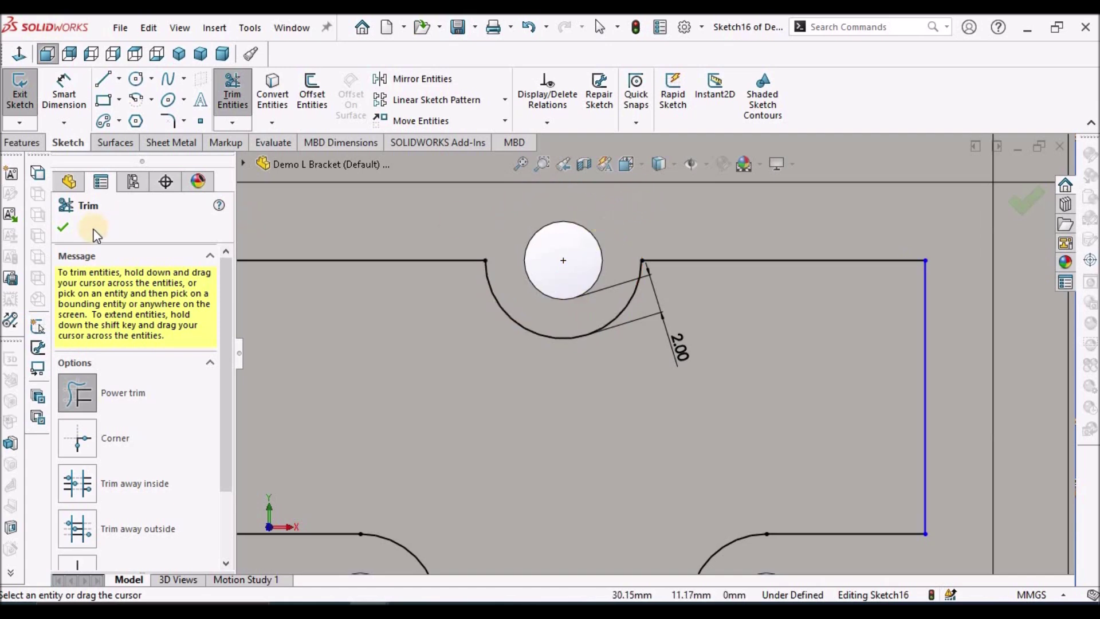
left_click(63, 229)
scroll(641, 264, "up", 5)
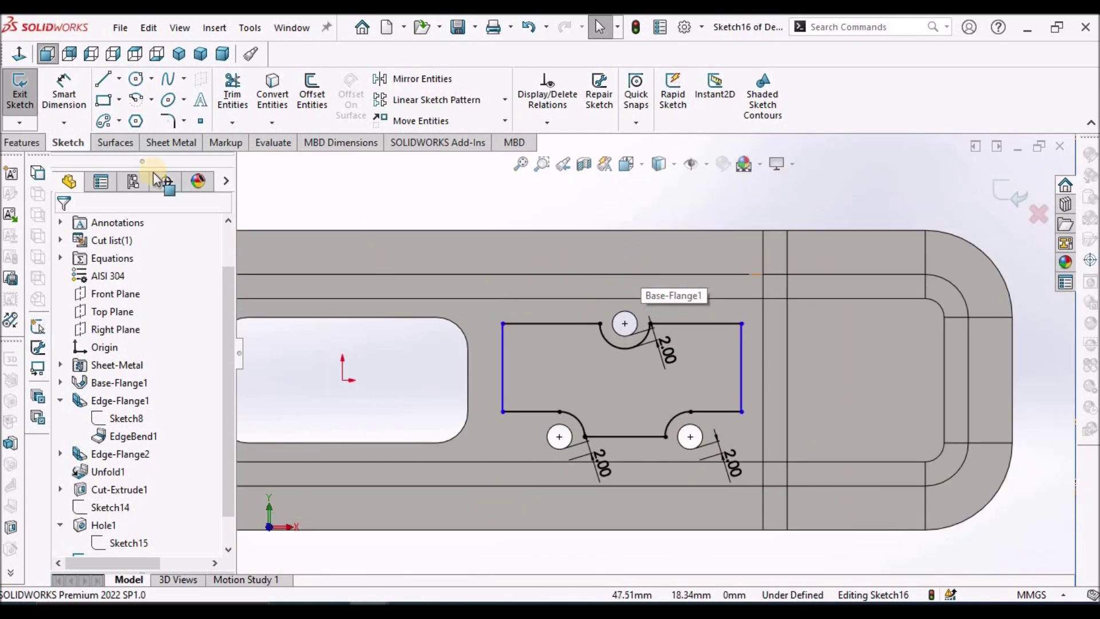
Dimension the profile's overall width between its two vertical side lines as 30 mm.
left_click(64, 92)
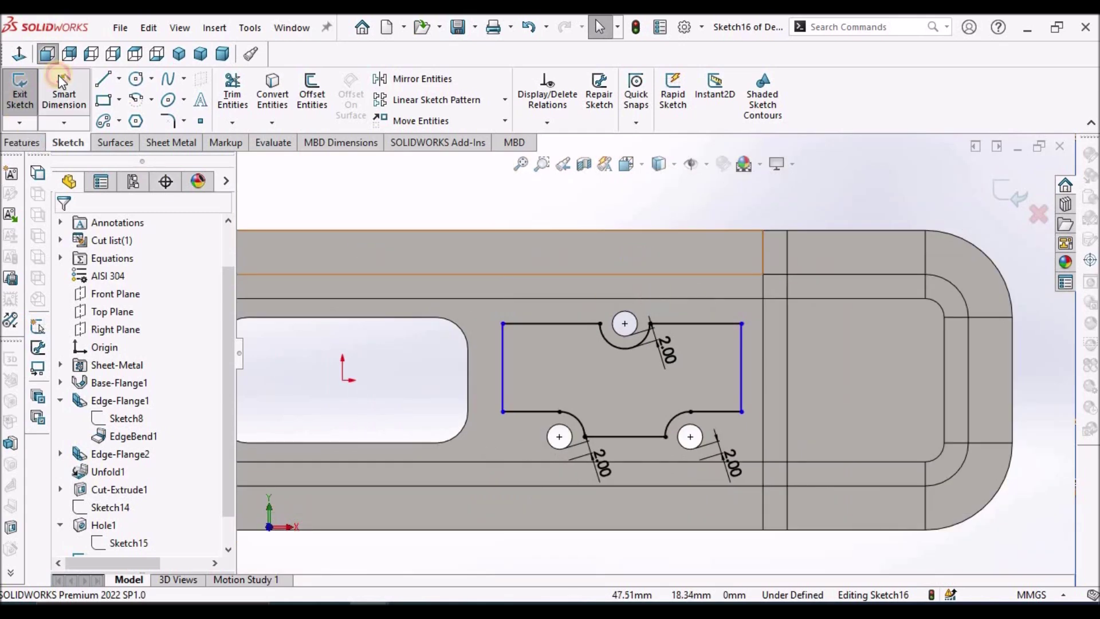
left_click(503, 341)
left_click(741, 369)
left_click(632, 201)
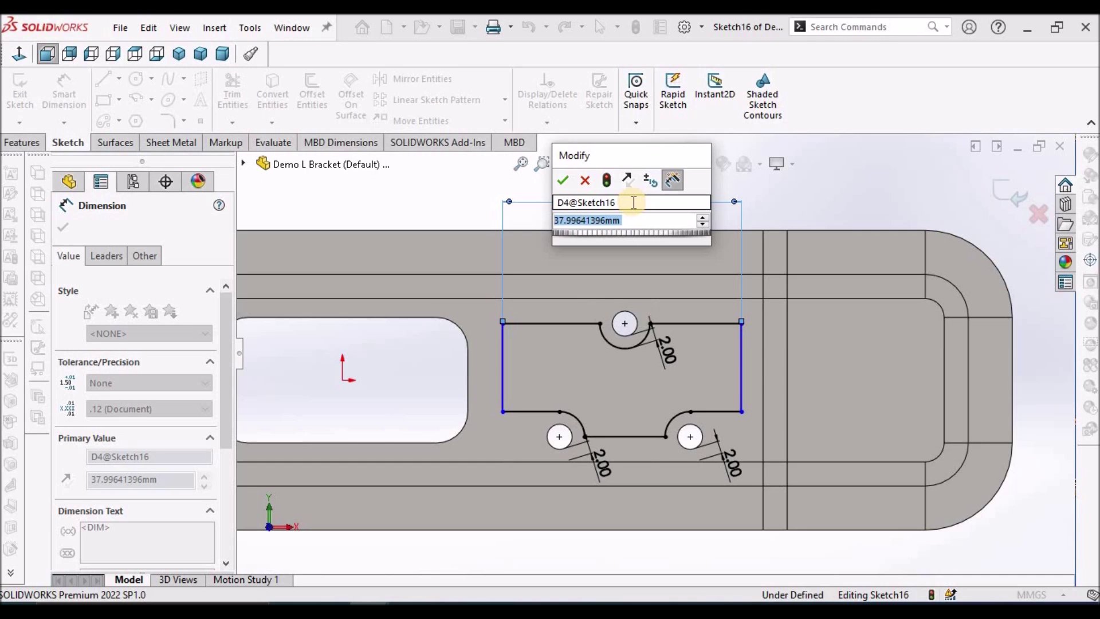
type("30")
key("Return")
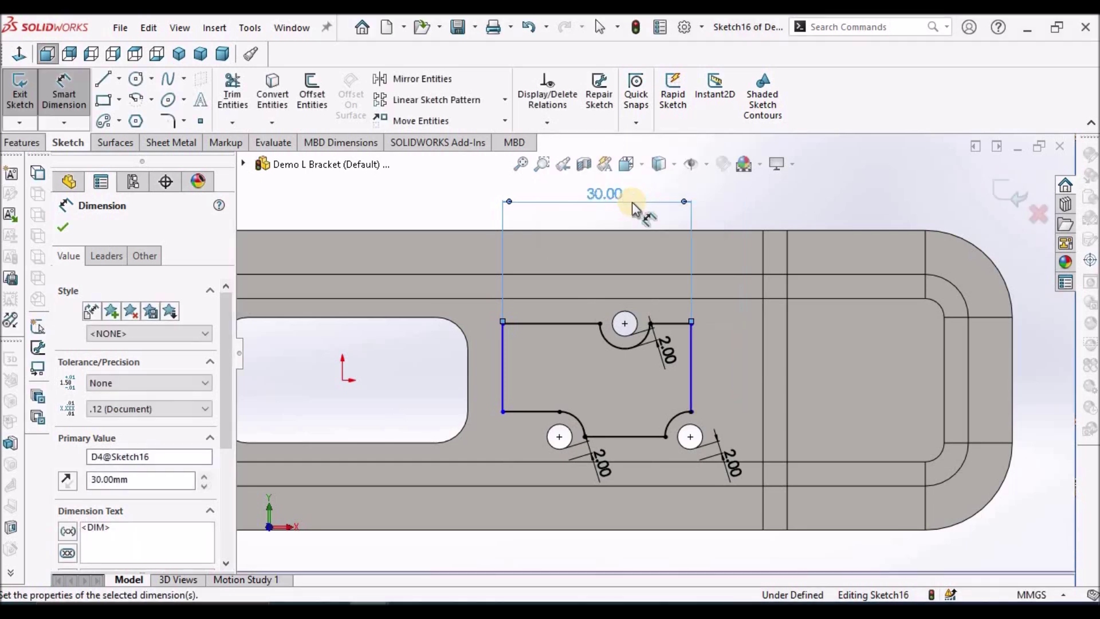
key("Escape")
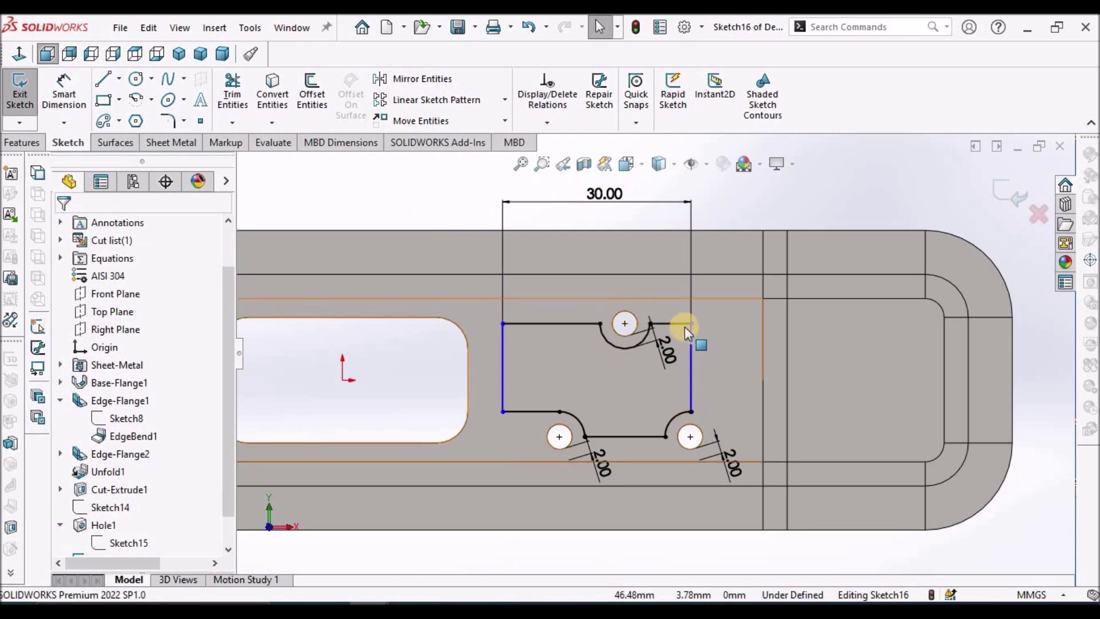
Apply an equal relation to the two horizontal lines on either side of the upper arc.
scroll(671, 312, "down", 3)
left_click(649, 252)
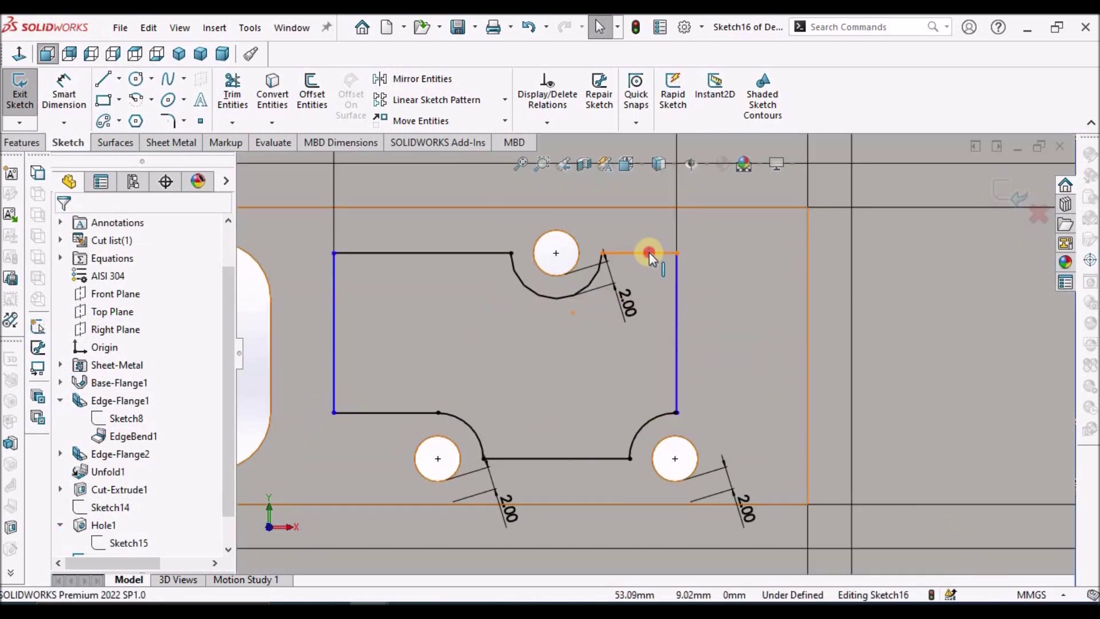
left_click(456, 255, "ctrl")
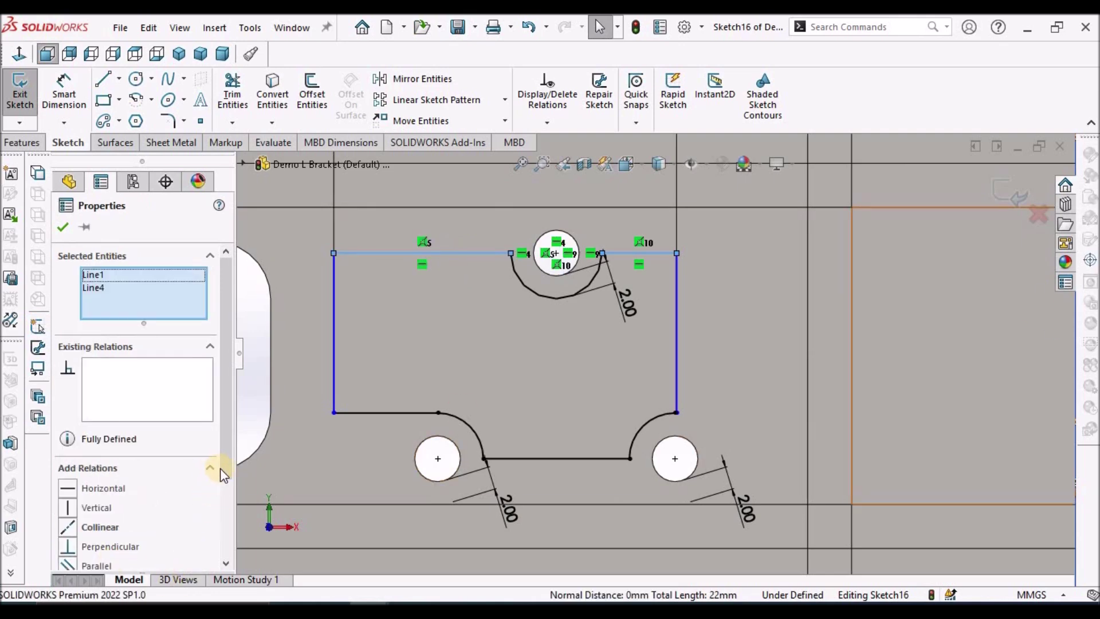
scroll(225, 479, "down", 3)
left_click(68, 506)
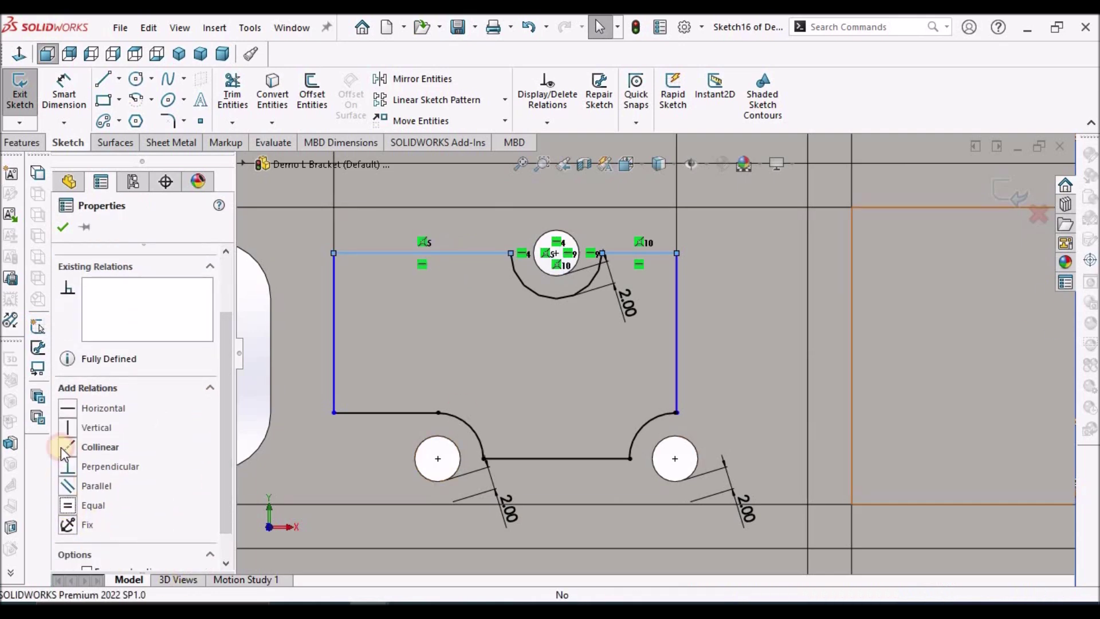
left_click(63, 229)
scroll(656, 292, "up", 3)
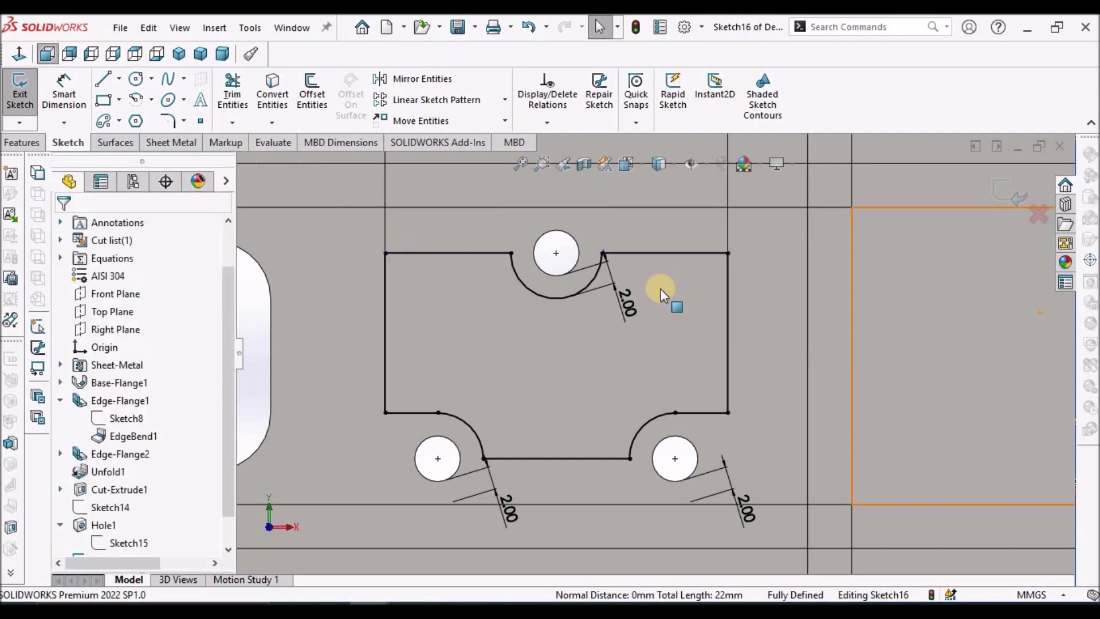
scroll(652, 302, "up", 3)
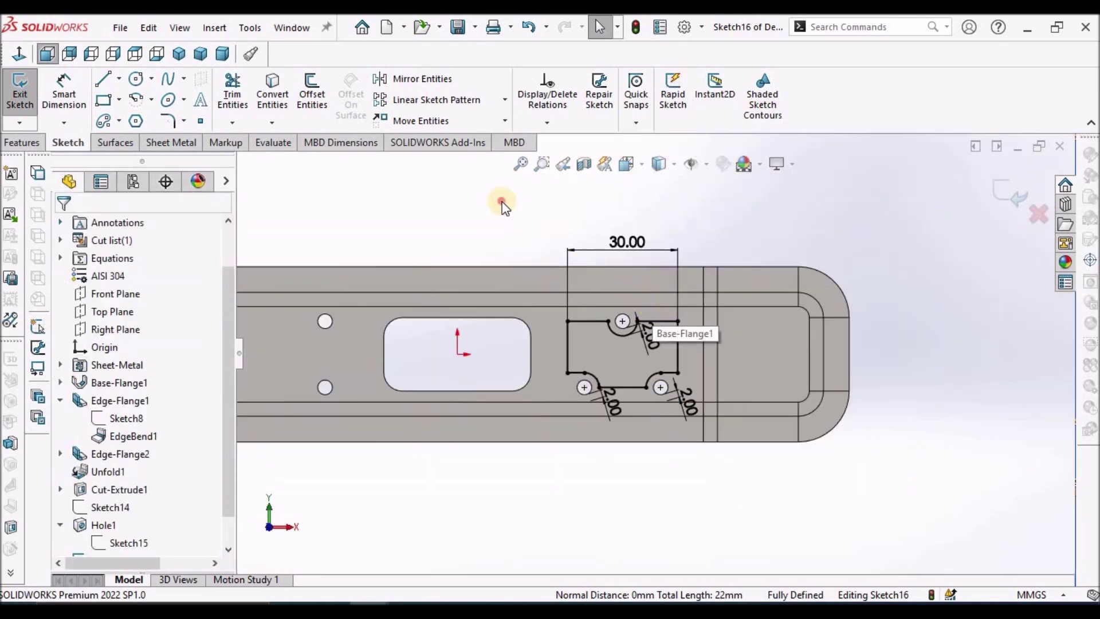
scroll(644, 351, "down", 3)
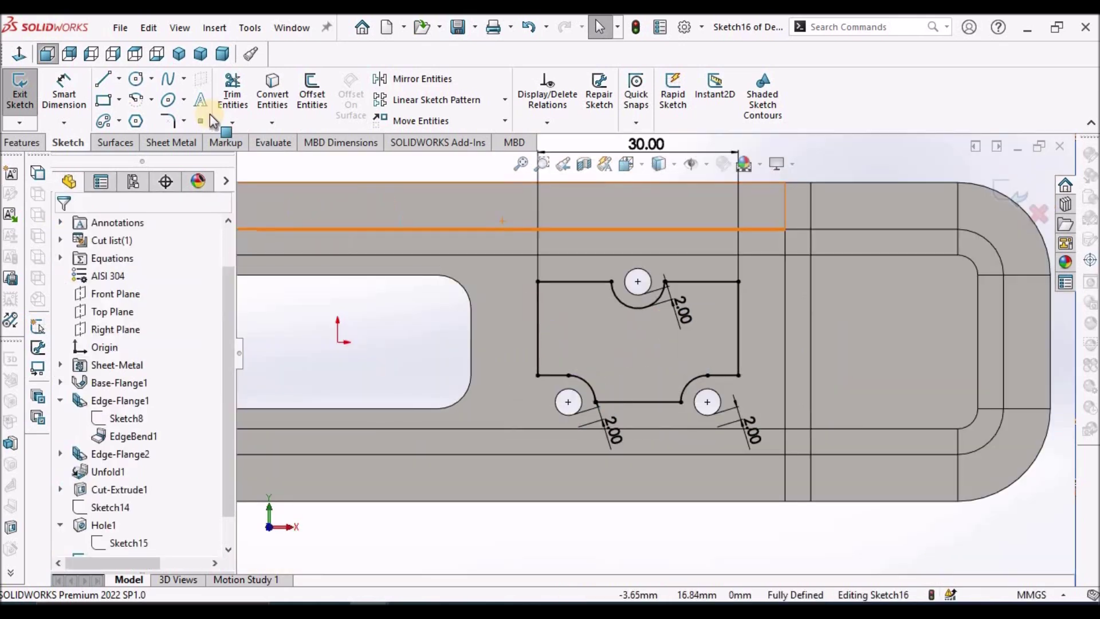
Start a sketch fillet at the profile's upper-left corner and set its radius to 2 mm.
left_click(168, 122)
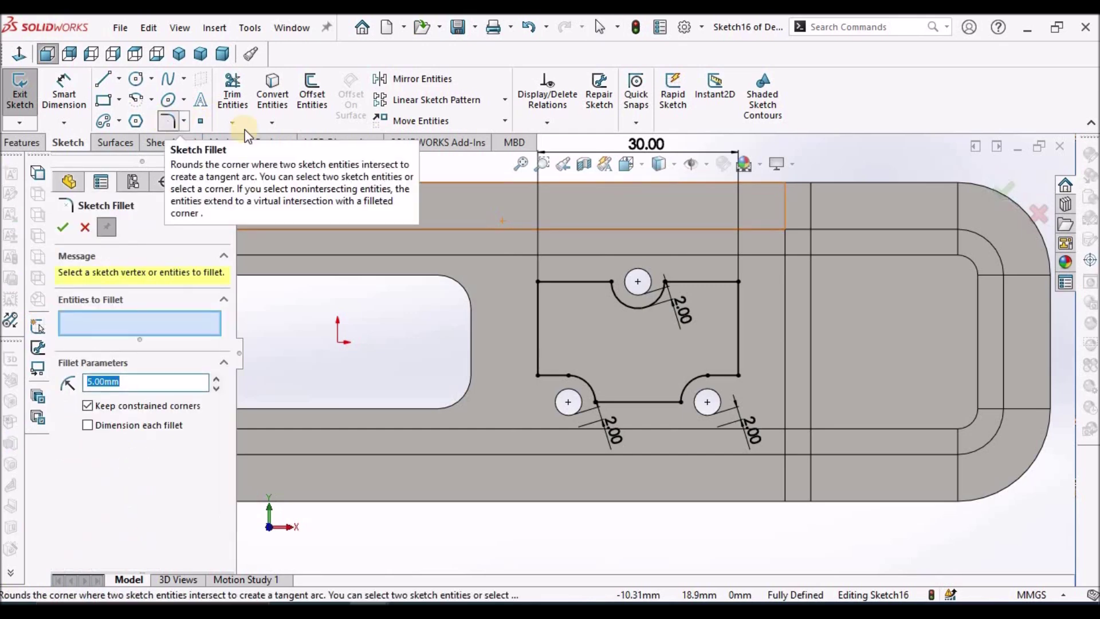
scroll(544, 281, "down", 3)
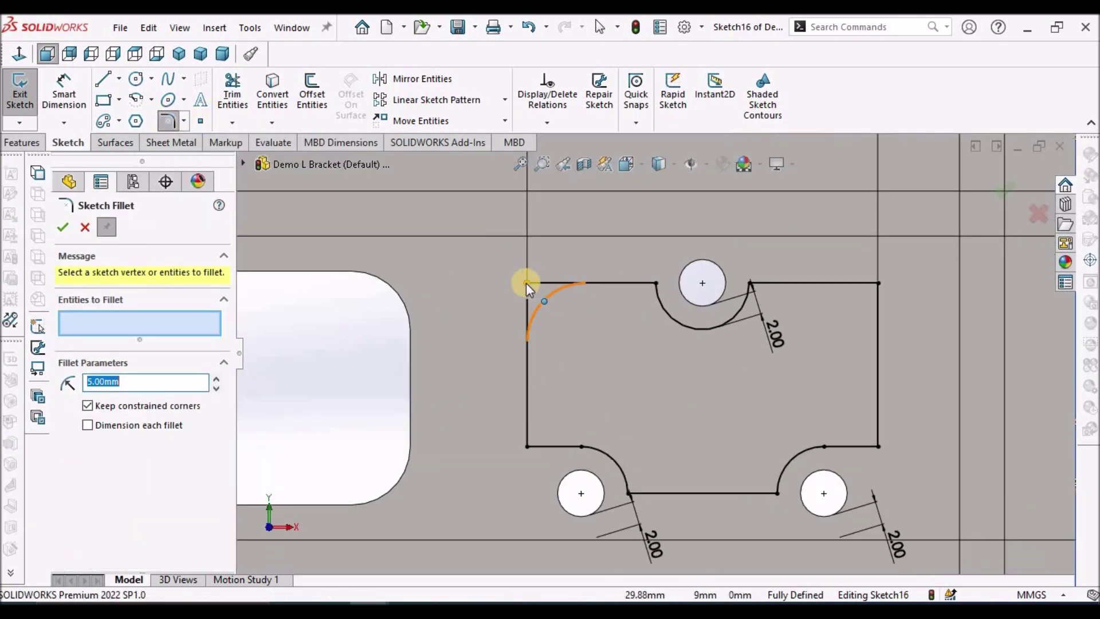
left_click(526, 283)
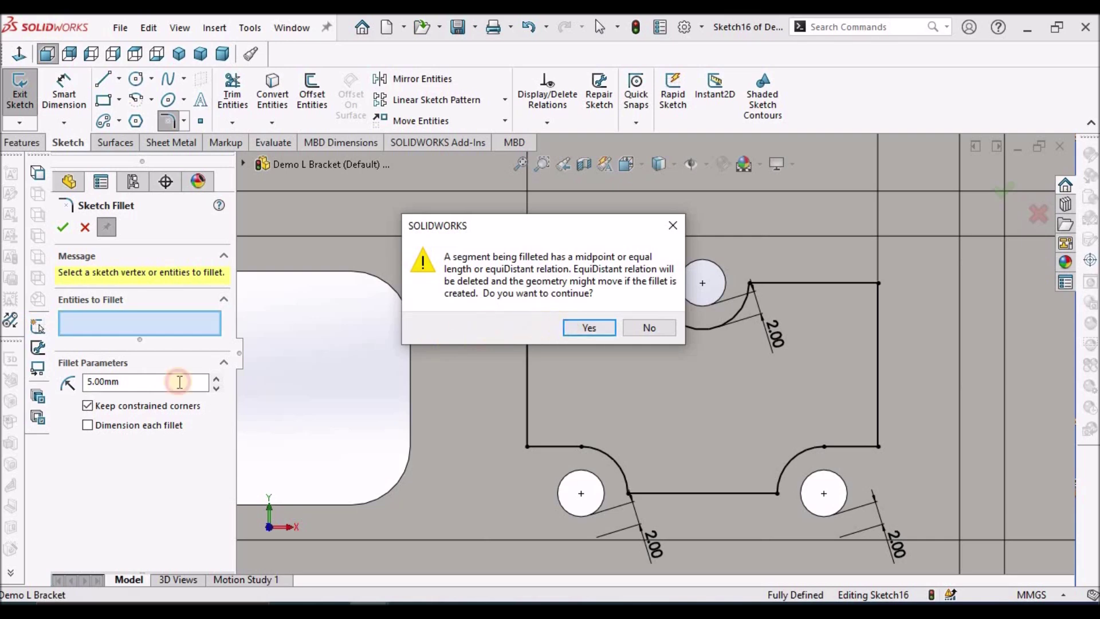
key("Return")
double_click(143, 385)
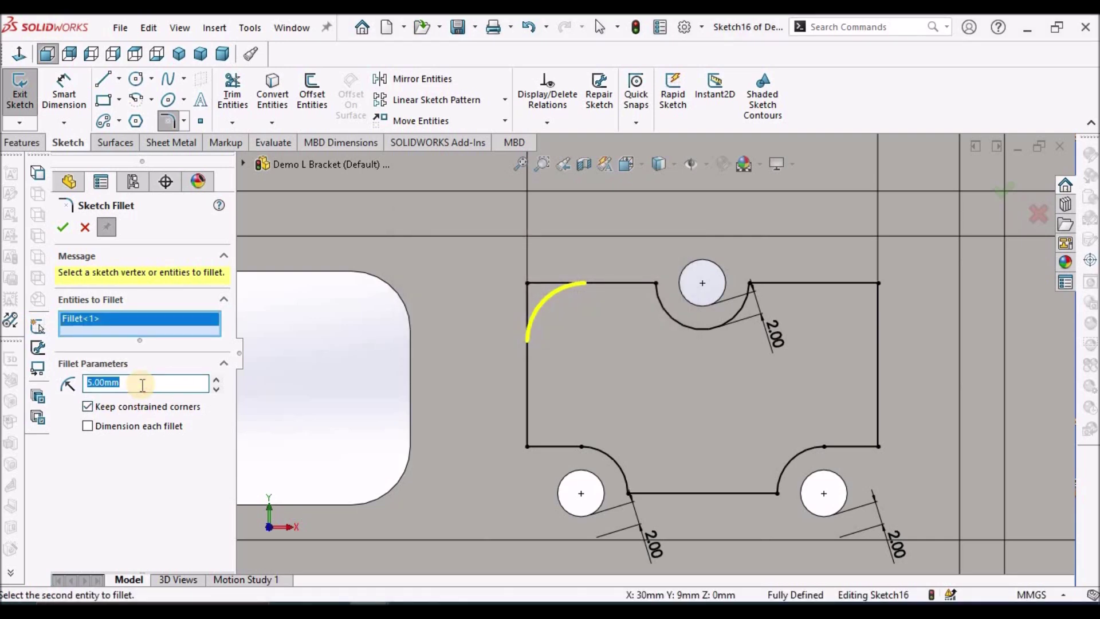
type("2")
key("Return")
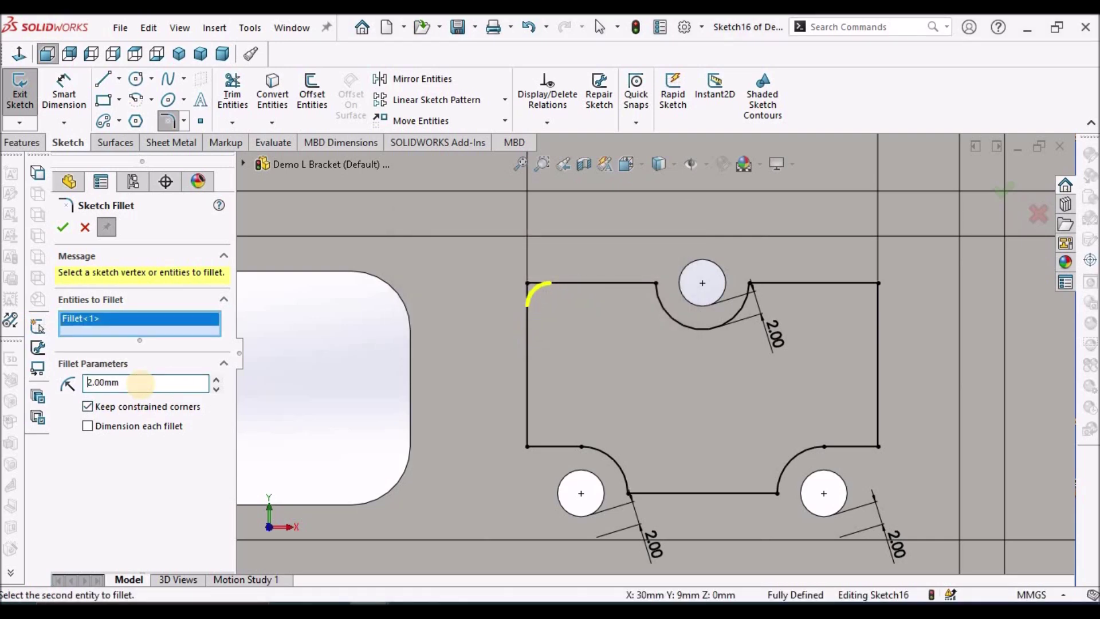
Add 2 mm fillets at the upper arc's left end and the profile's upper-right corner.
left_click(658, 284)
left_click(596, 323)
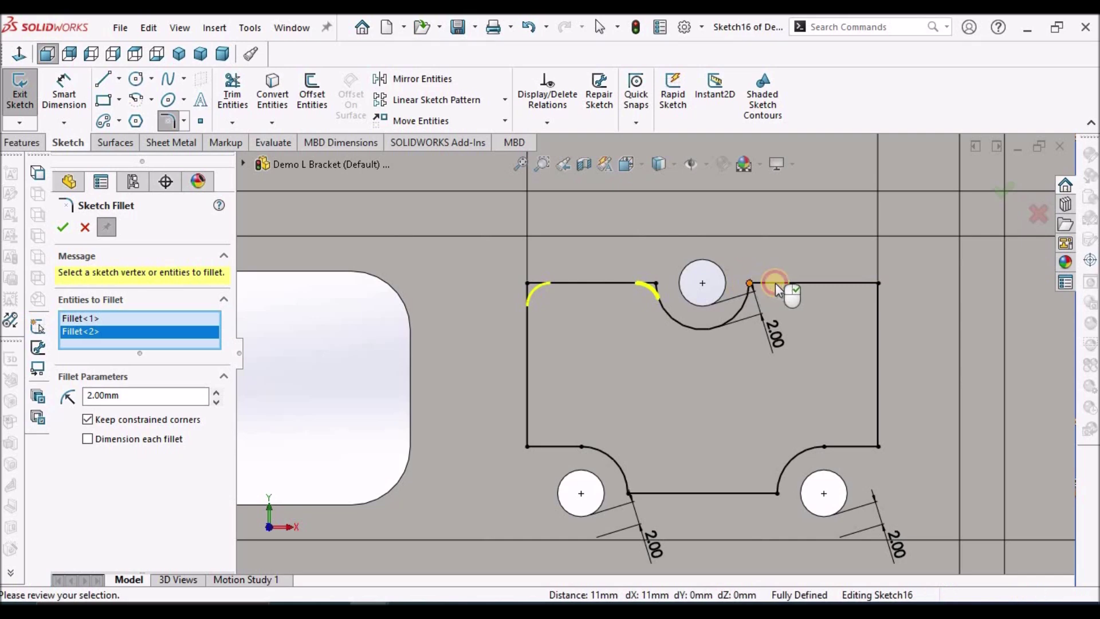
left_click(750, 286)
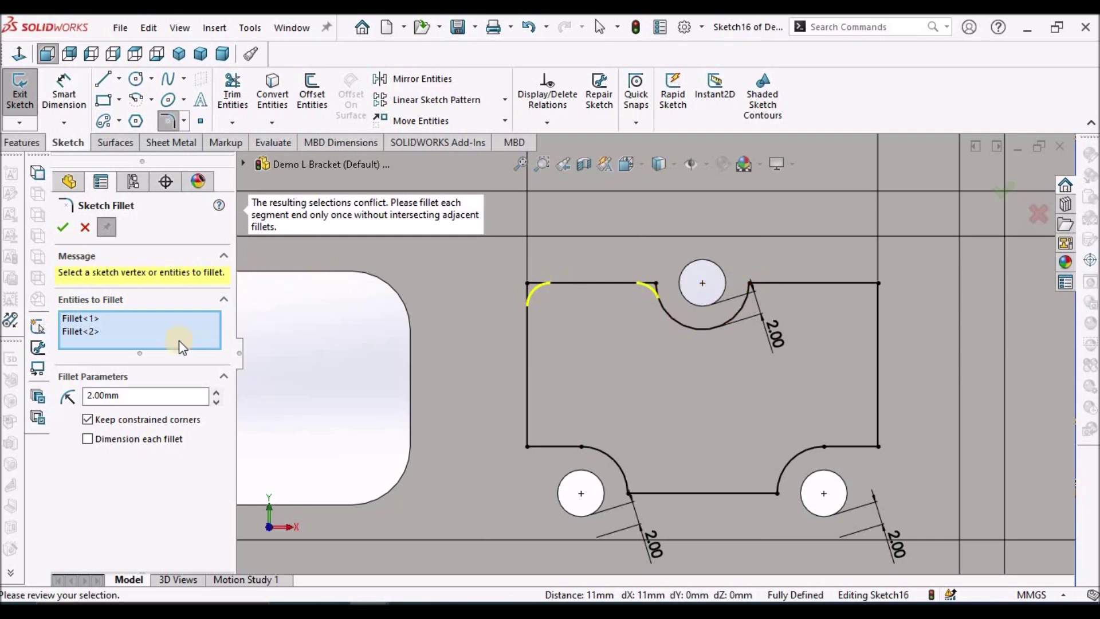
left_click(879, 283)
left_click(850, 308)
left_click(596, 326)
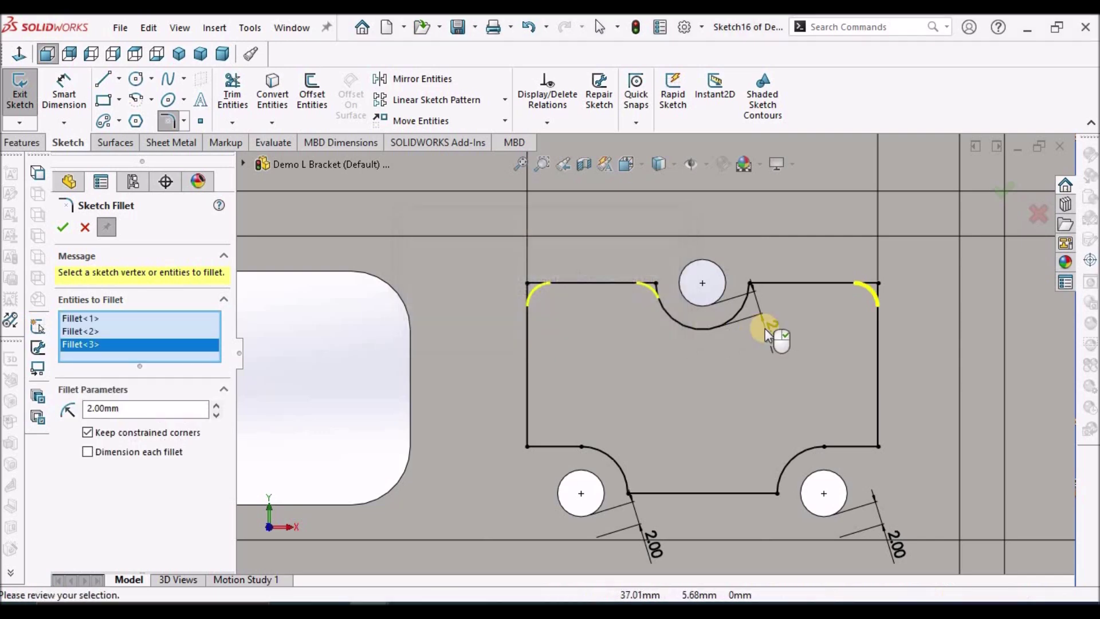
Add 2 mm fillets at the profile's lower-left and lower-right corners and at both ends of the bottom line.
left_click(527, 446)
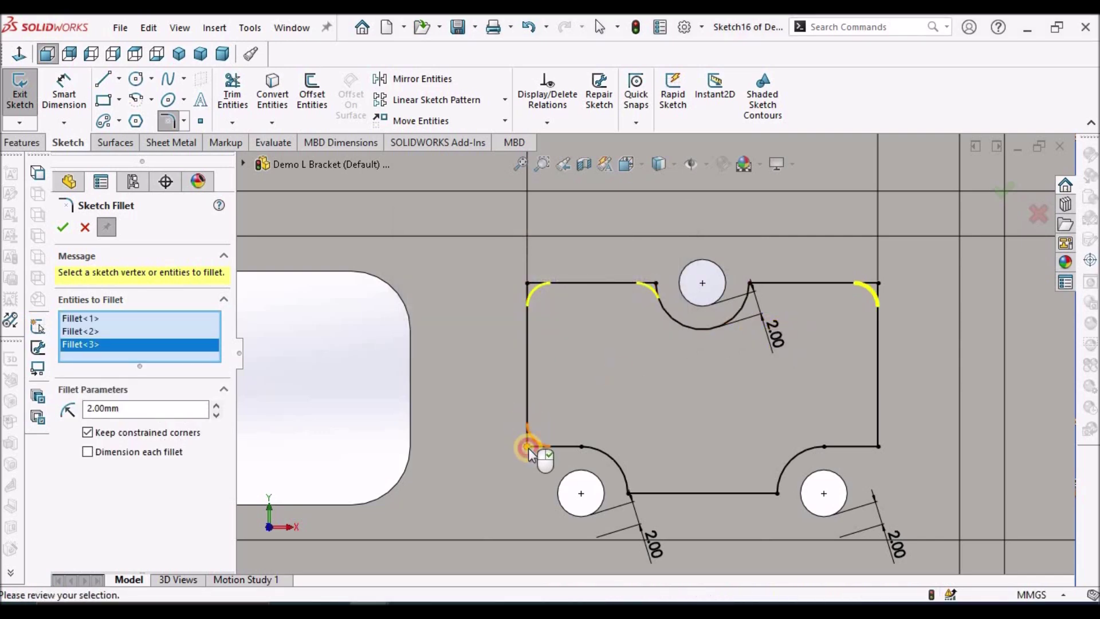
left_click(776, 493)
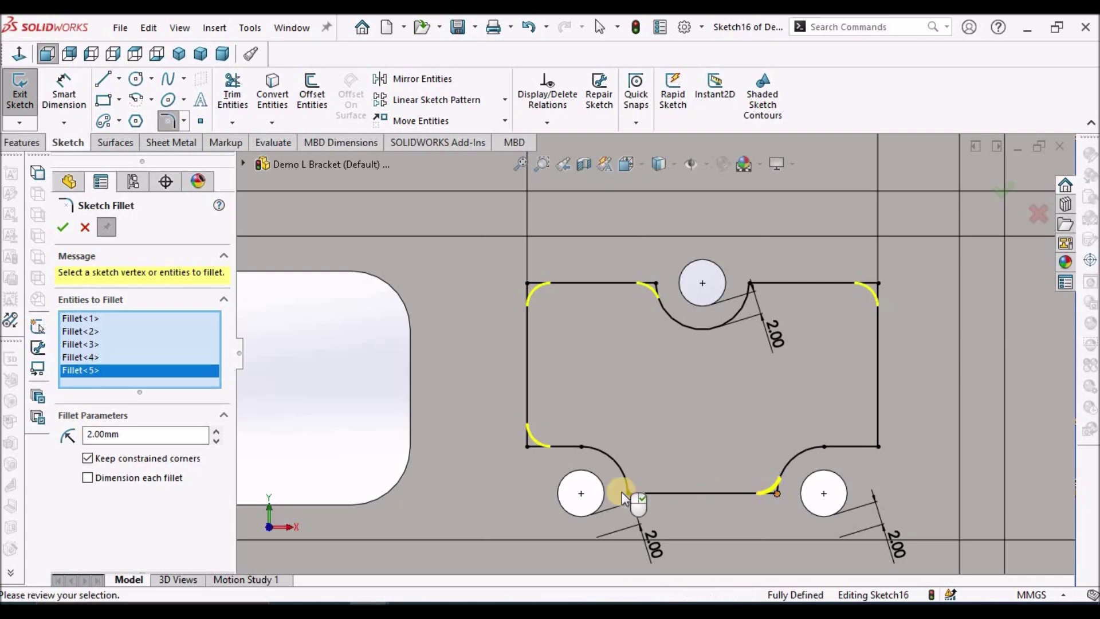
left_click(628, 494)
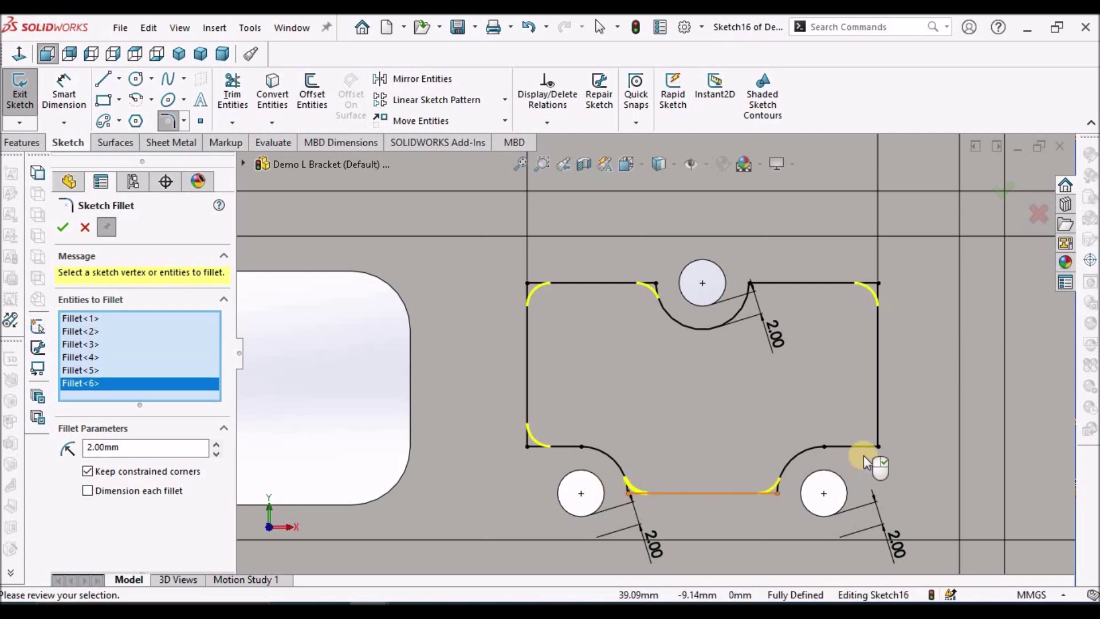
left_click(877, 447)
Try to fillet the upper arc's right end as well, and apply the selected 2 mm fillets.
scroll(757, 286, "down", 6)
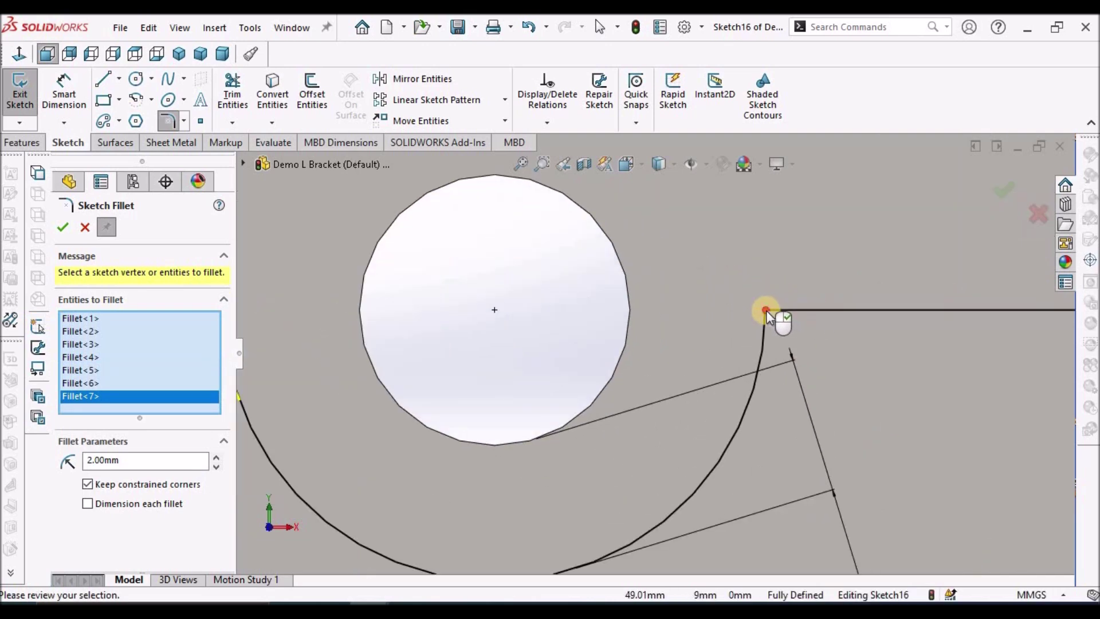
left_click(766, 312)
left_click(767, 312)
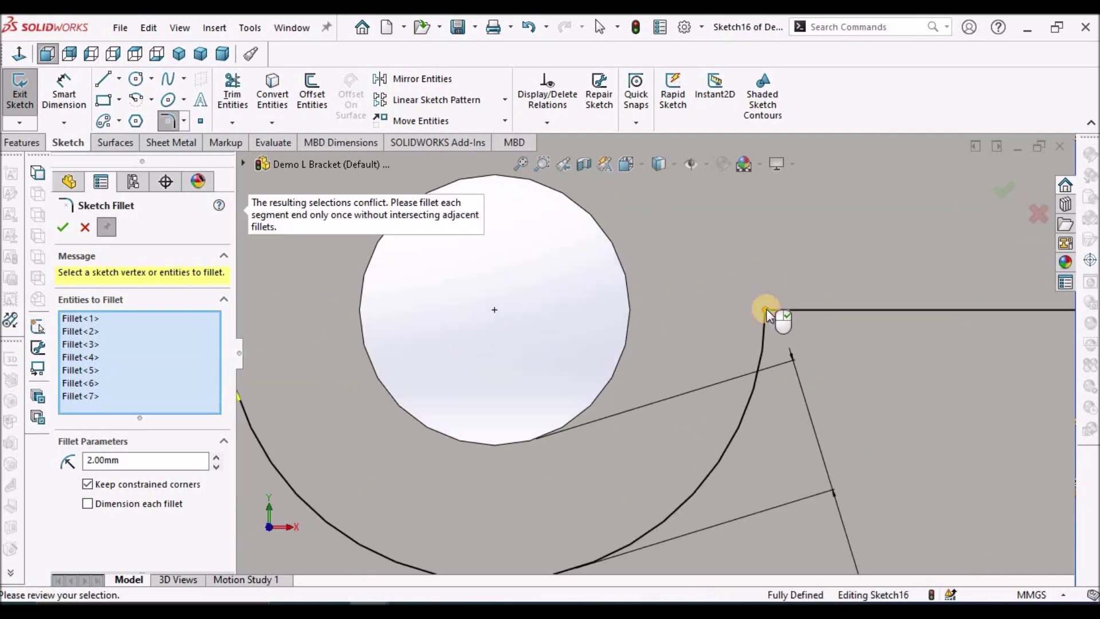
left_click(63, 227)
key("Escape")
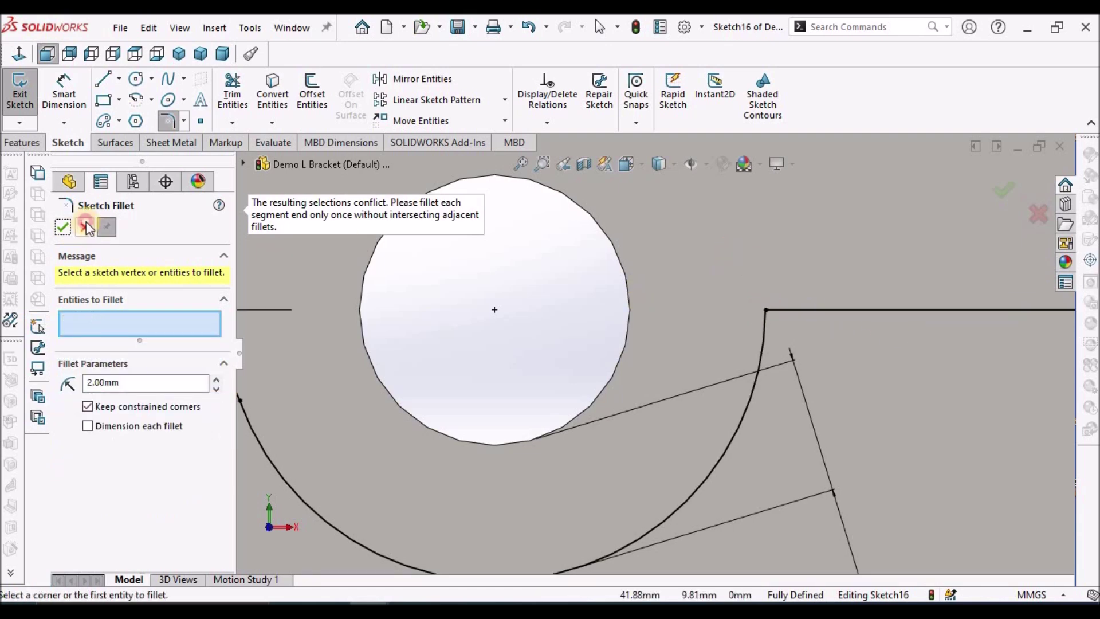
key("Escape")
key("ctrl+shift+z")
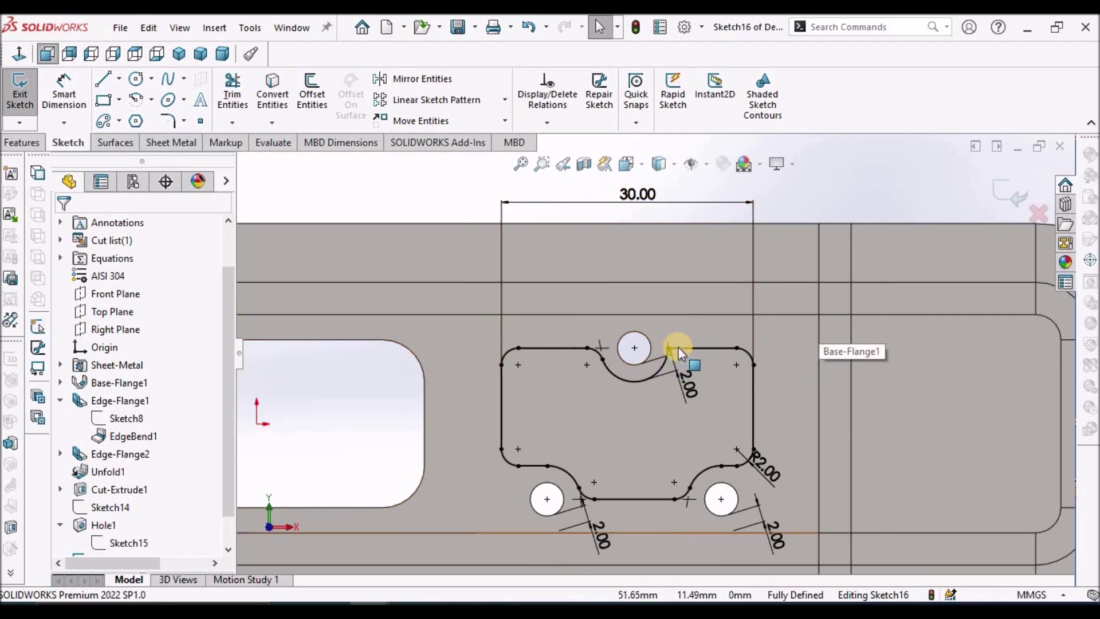
Replace the horizontal line right of the upper arc with a new line from the arc's end to the upper-right corner fillet.
scroll(707, 346, "down", 5)
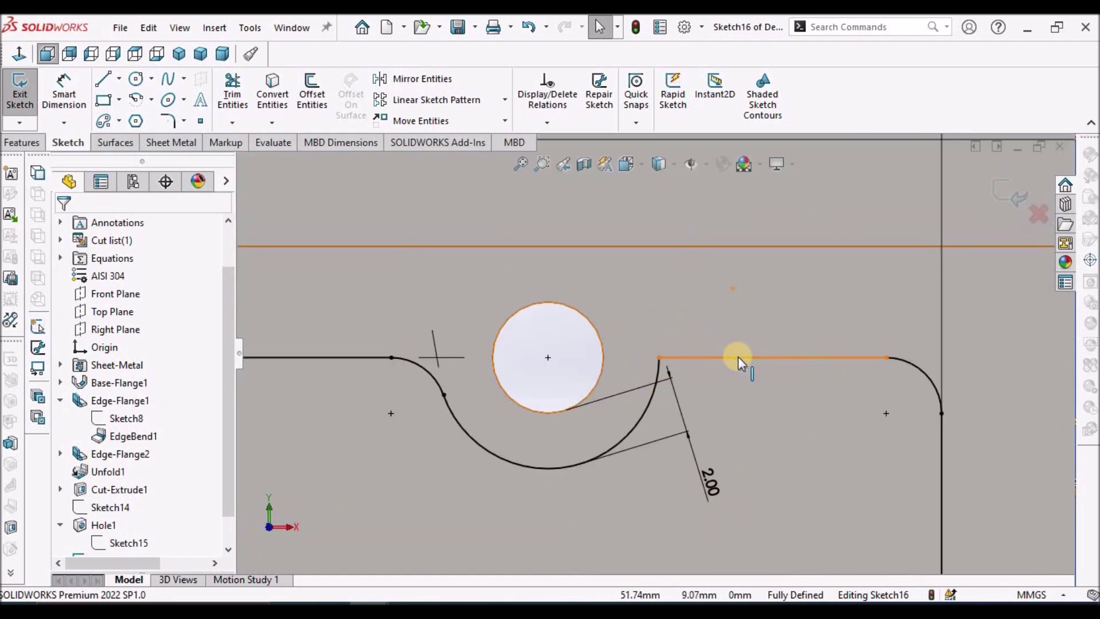
left_click(738, 356)
key("Delete")
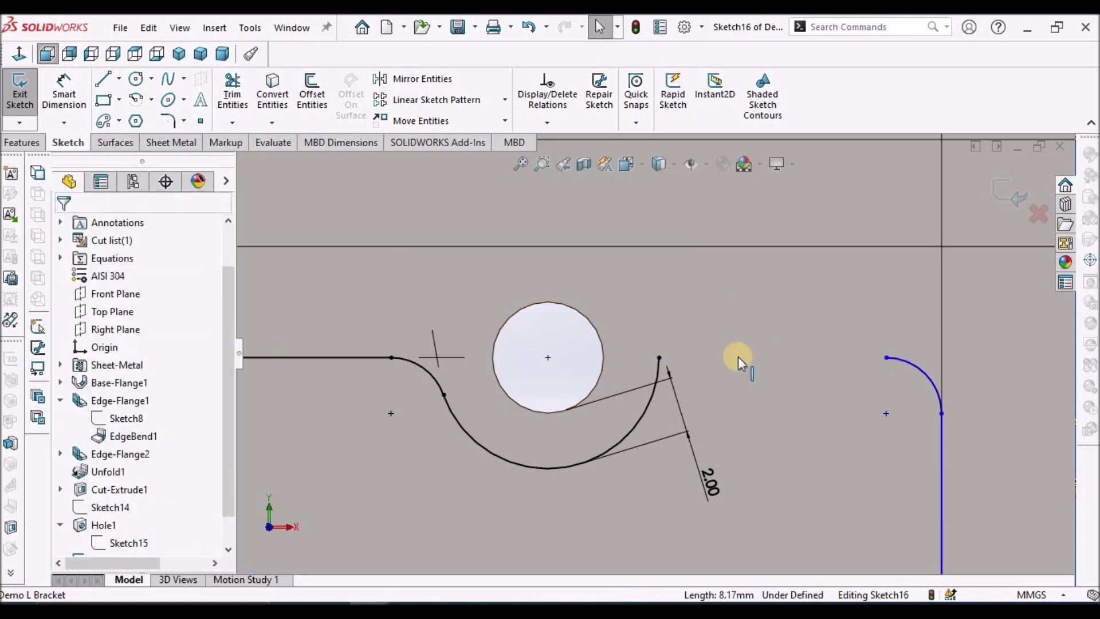
left_click(107, 81)
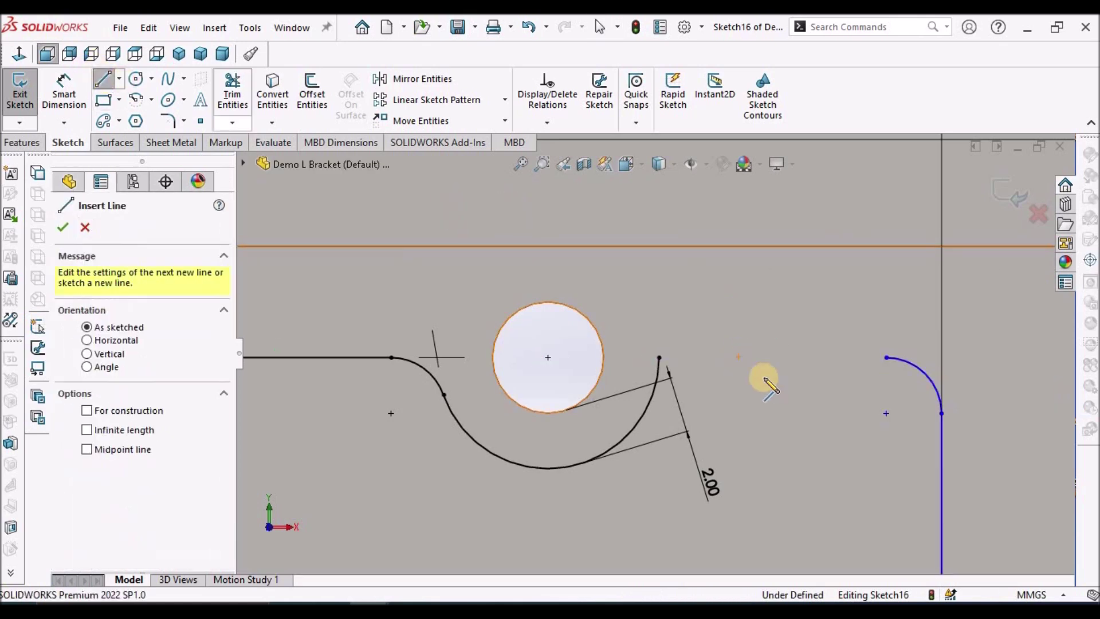
left_click_drag(659, 357, 886, 357)
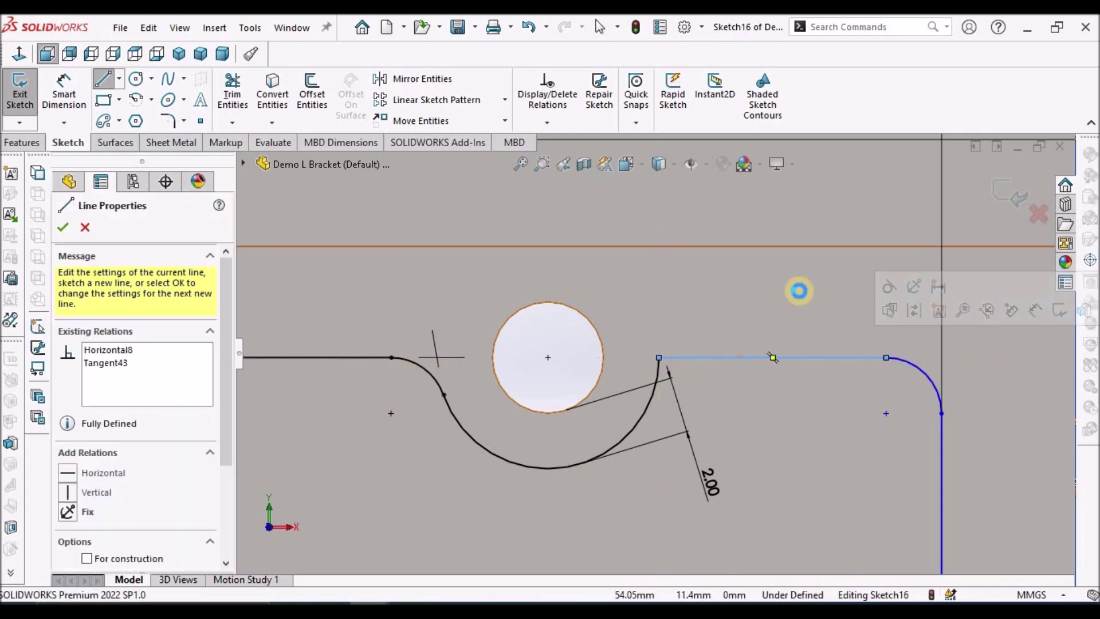
key("Escape")
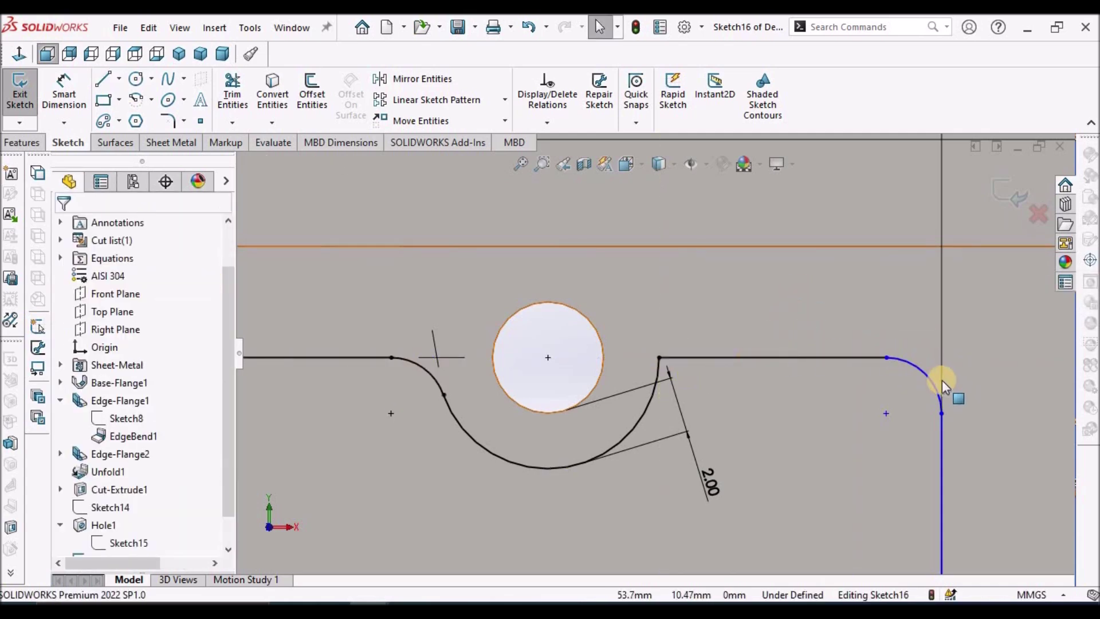
key("f")
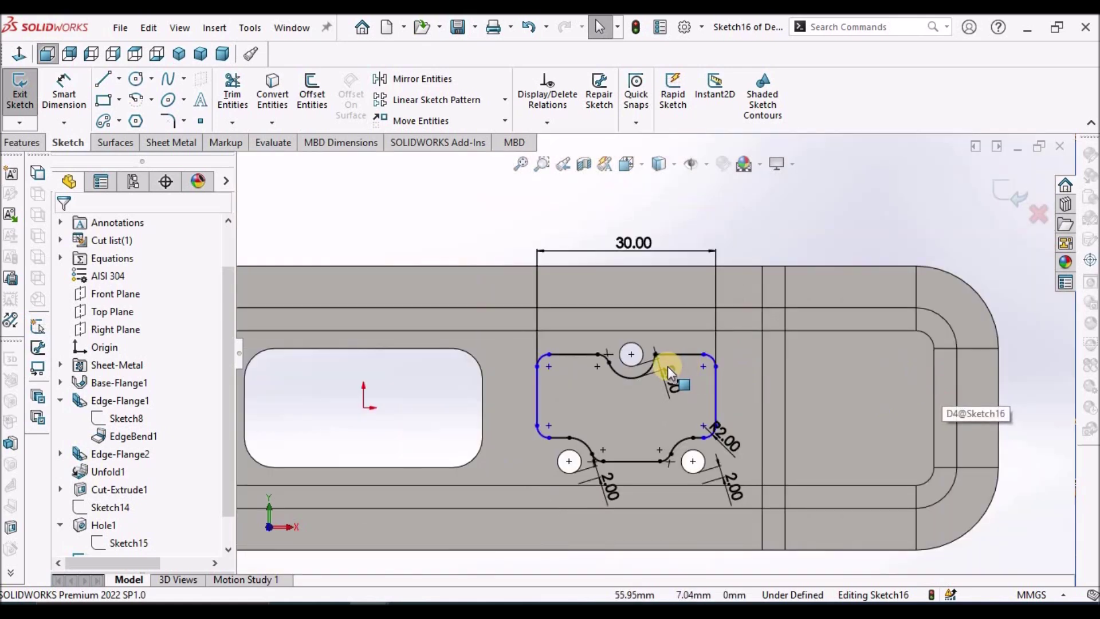
Make the two horizontal lines on either side of the profile's upper arc equal in length.
scroll(688, 365, "down", 3)
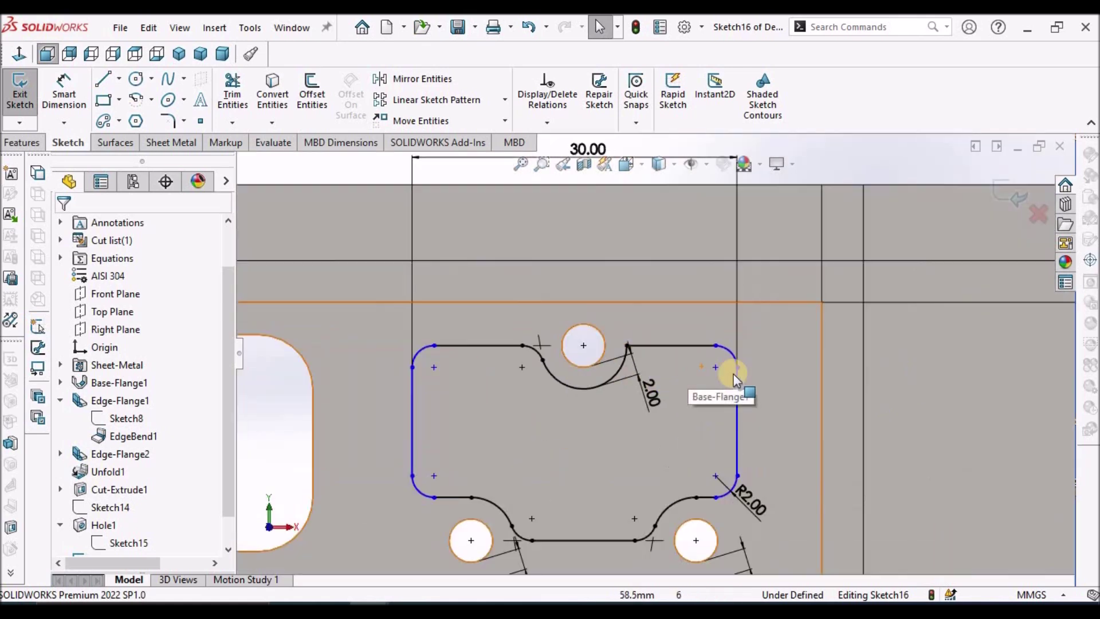
left_click(671, 346)
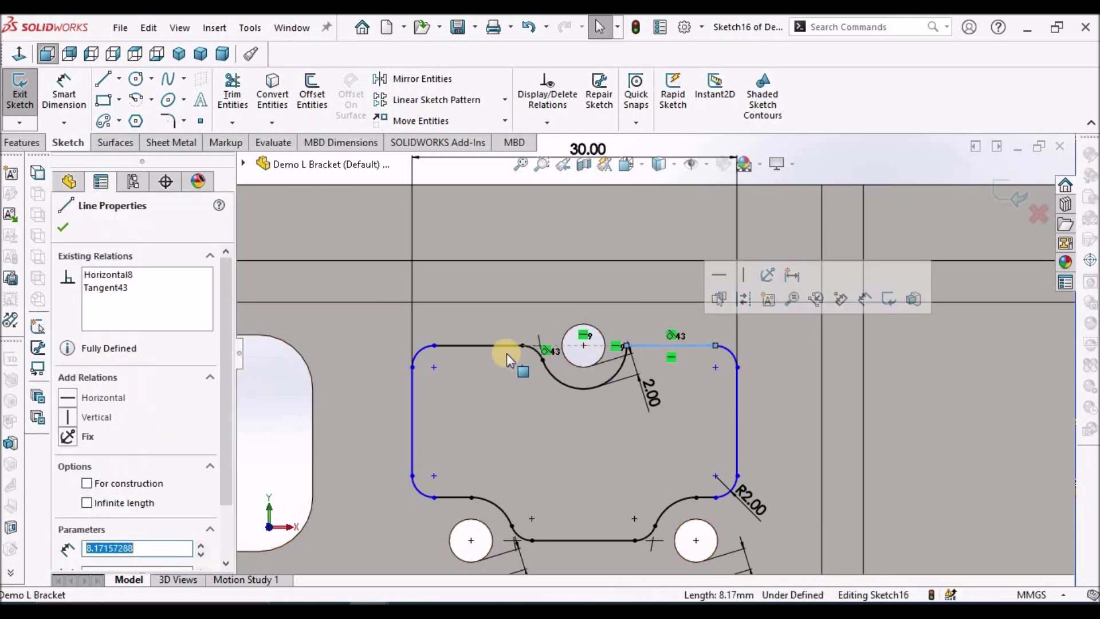
left_click(487, 345, "ctrl")
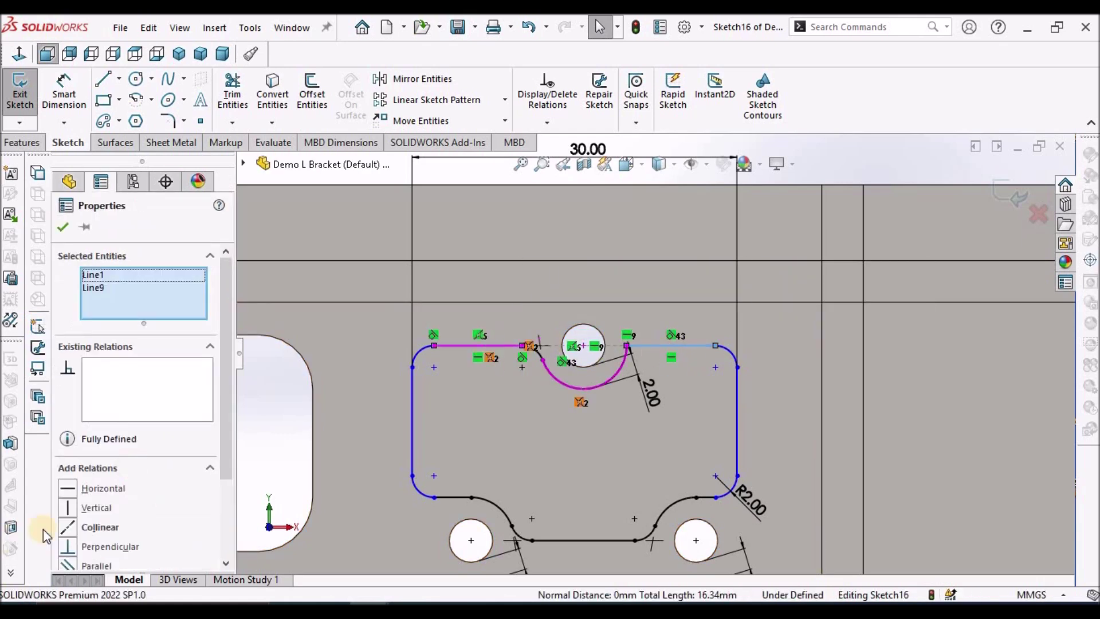
scroll(226, 473, "down", 3)
left_click(67, 517)
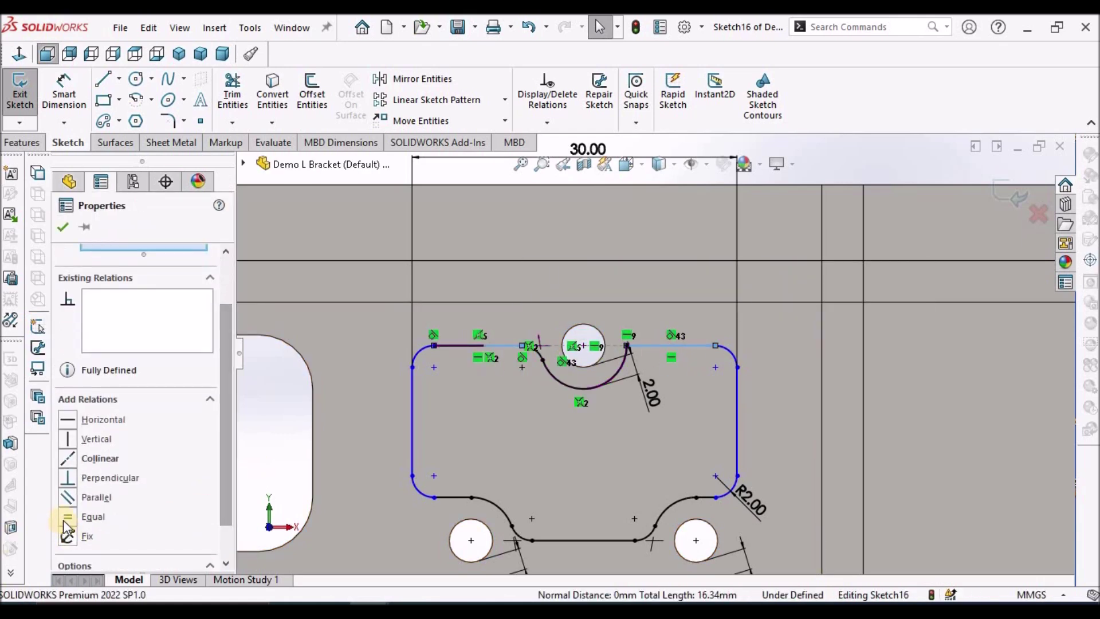
left_click(434, 291)
scroll(612, 336, "up", 5)
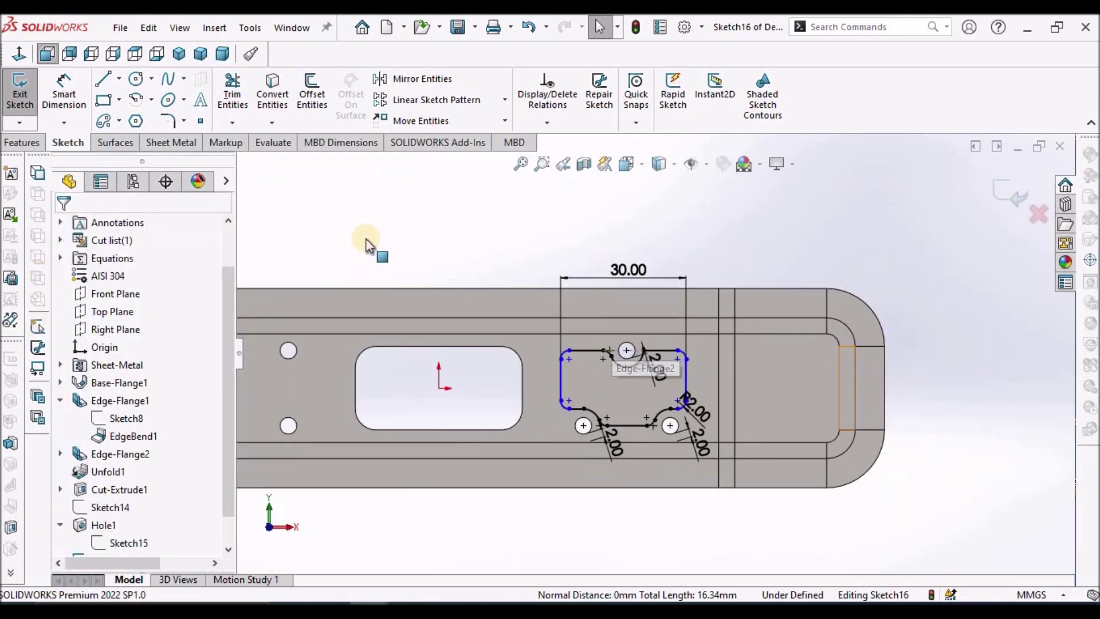
Add a driven dimension for the vertical distance between the profile's bottom line and the horizontal line right of the upper arc.
left_click(64, 91)
left_click(587, 305)
scroll(655, 331, "down", 2)
left_click(617, 472)
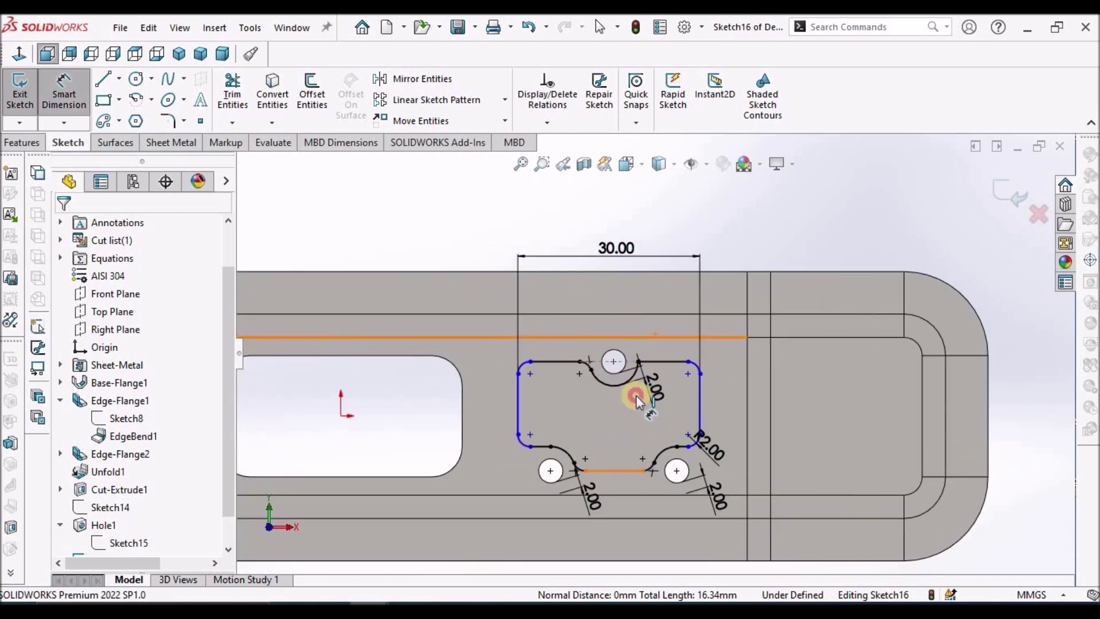
left_click(669, 362)
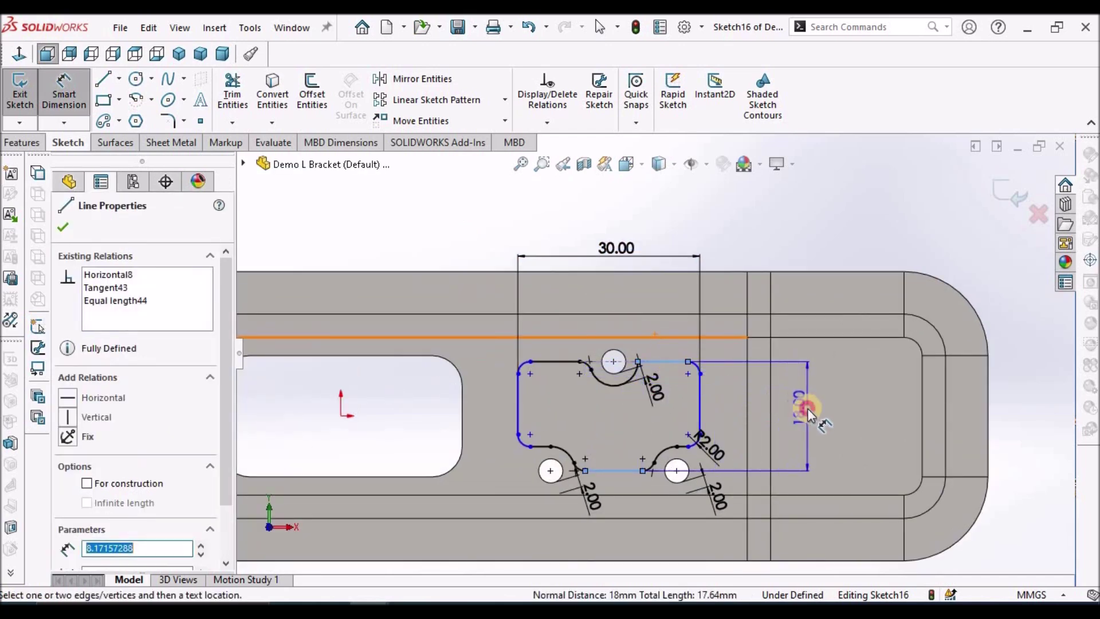
left_click(806, 408)
left_click(1012, 240)
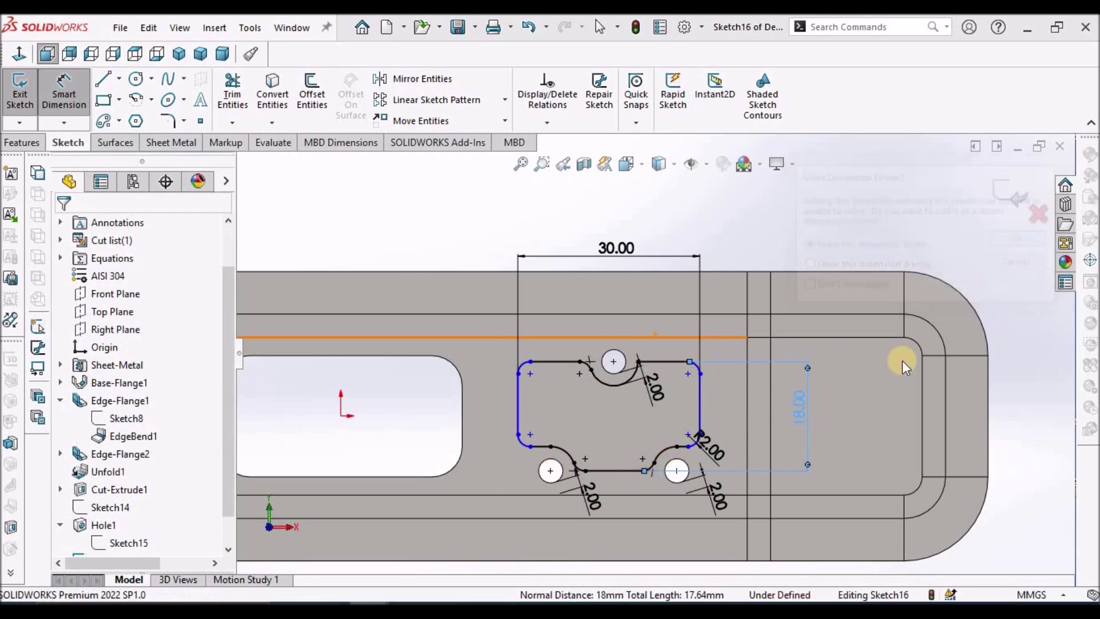
key("Escape")
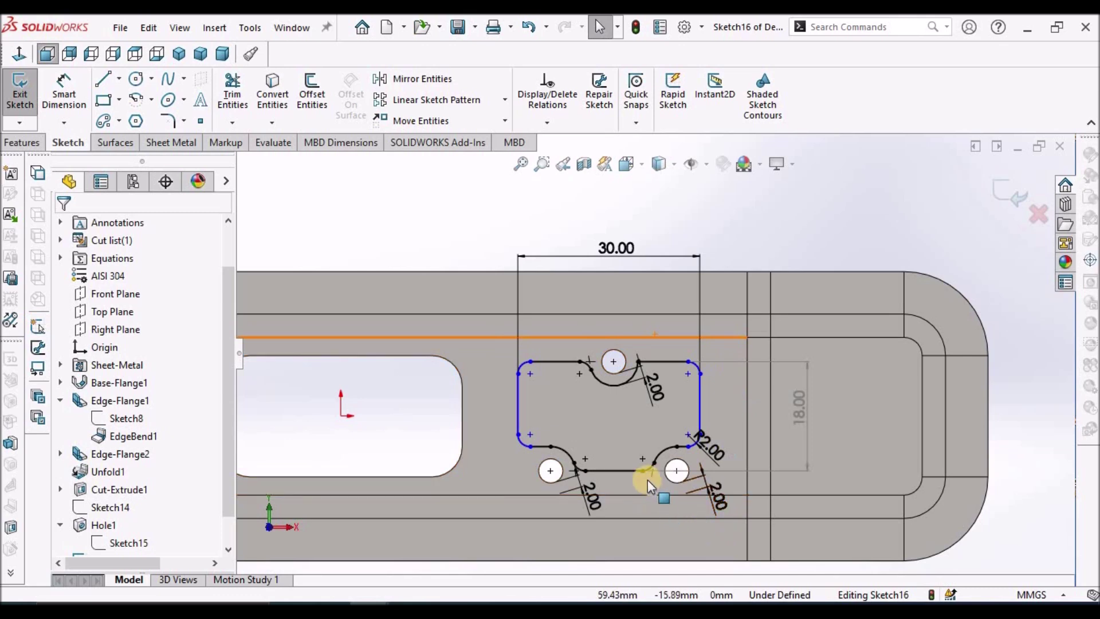
Try moving the profile's left vertical line sideways to test its remaining freedom.
scroll(599, 461, "down", 3)
scroll(603, 455, "up", 2)
left_click(497, 406)
left_click(490, 420)
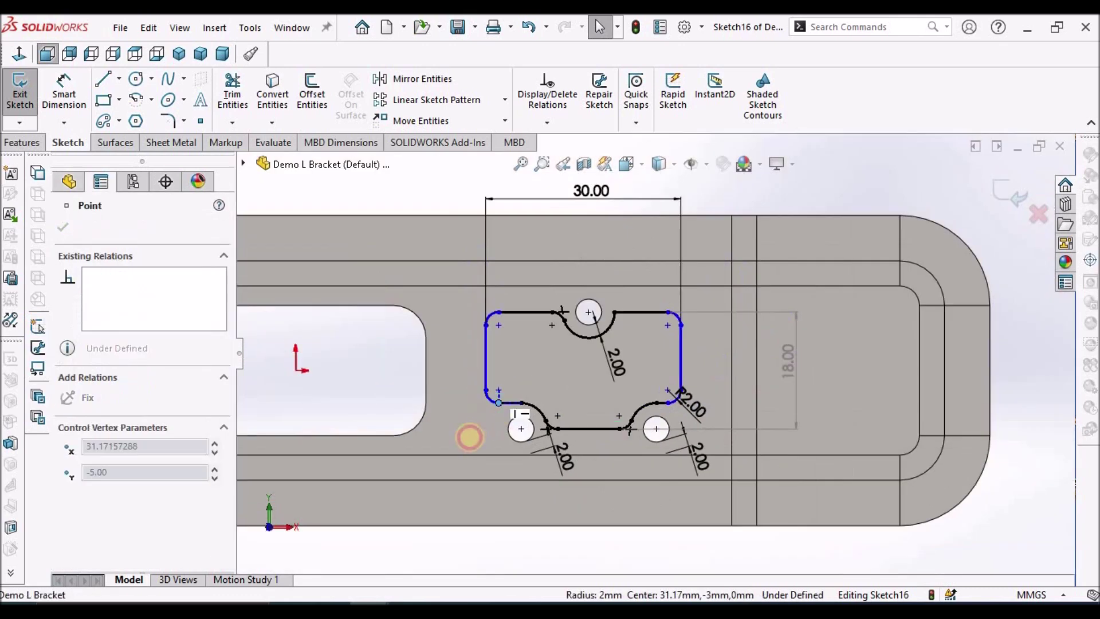
left_click(486, 389)
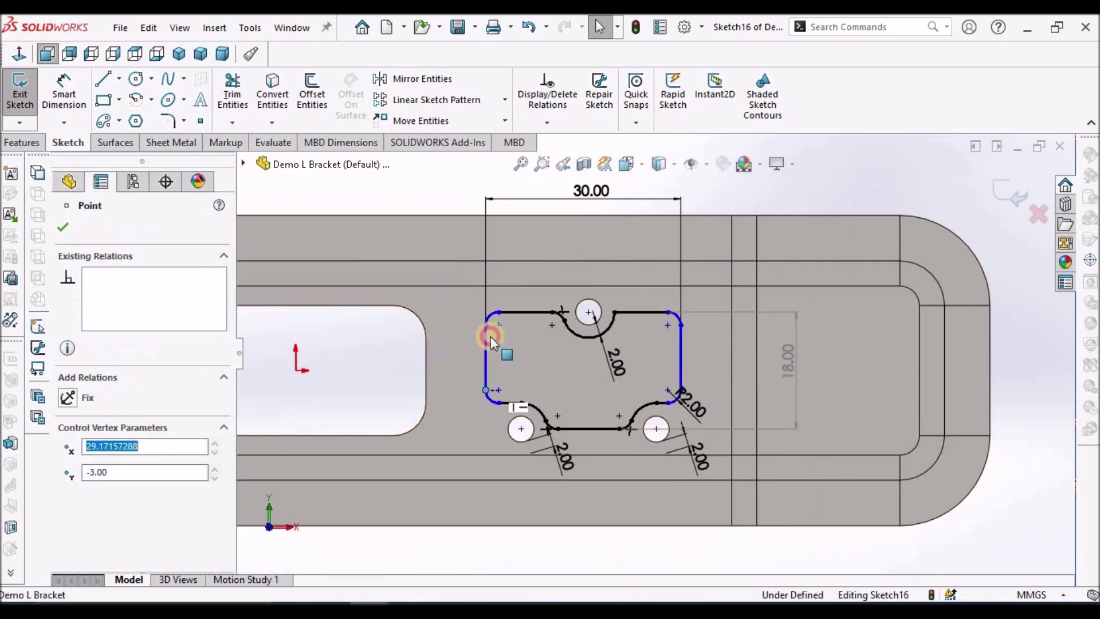
left_click_drag(490, 358, 517, 365)
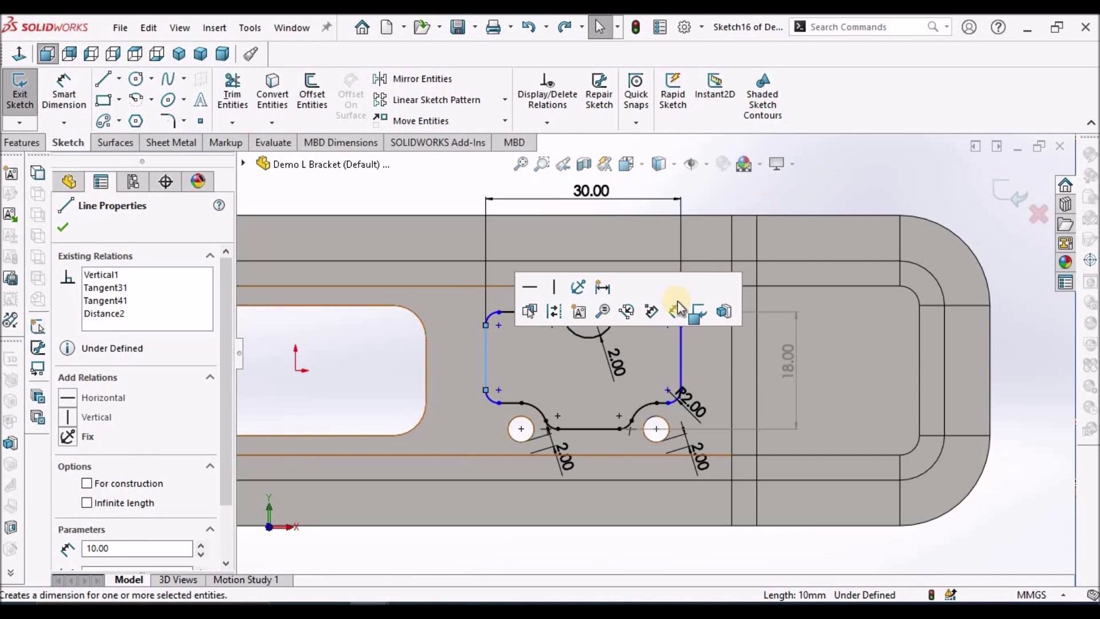
Add a tangent relation at the point where the upper-right corner fillet meets the top horizontal line.
left_click(678, 310)
left_click(668, 359)
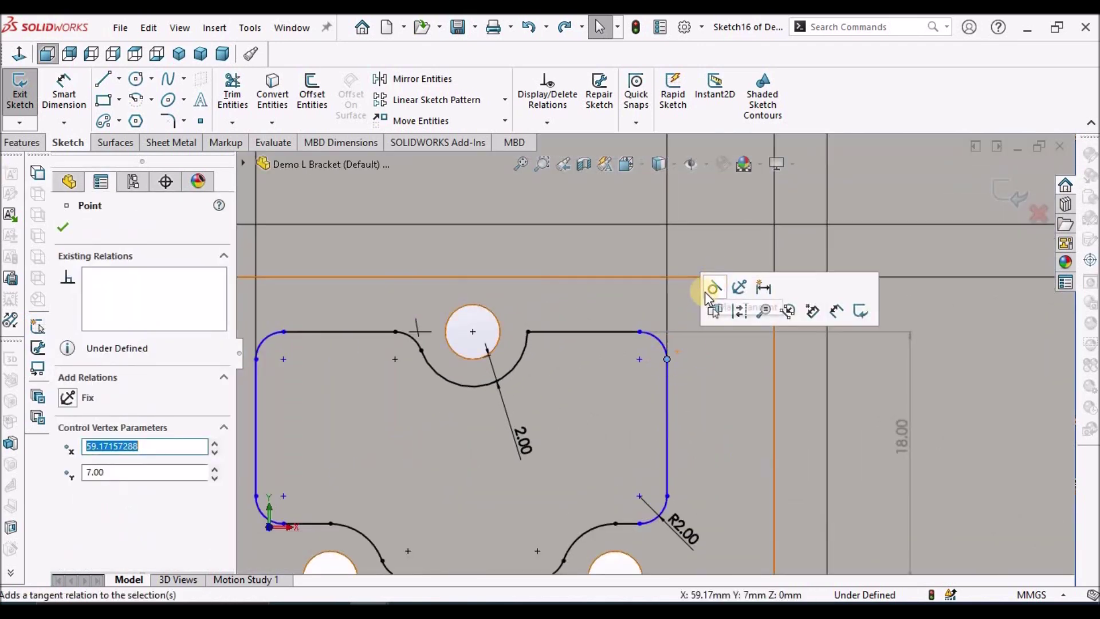
left_click(640, 331)
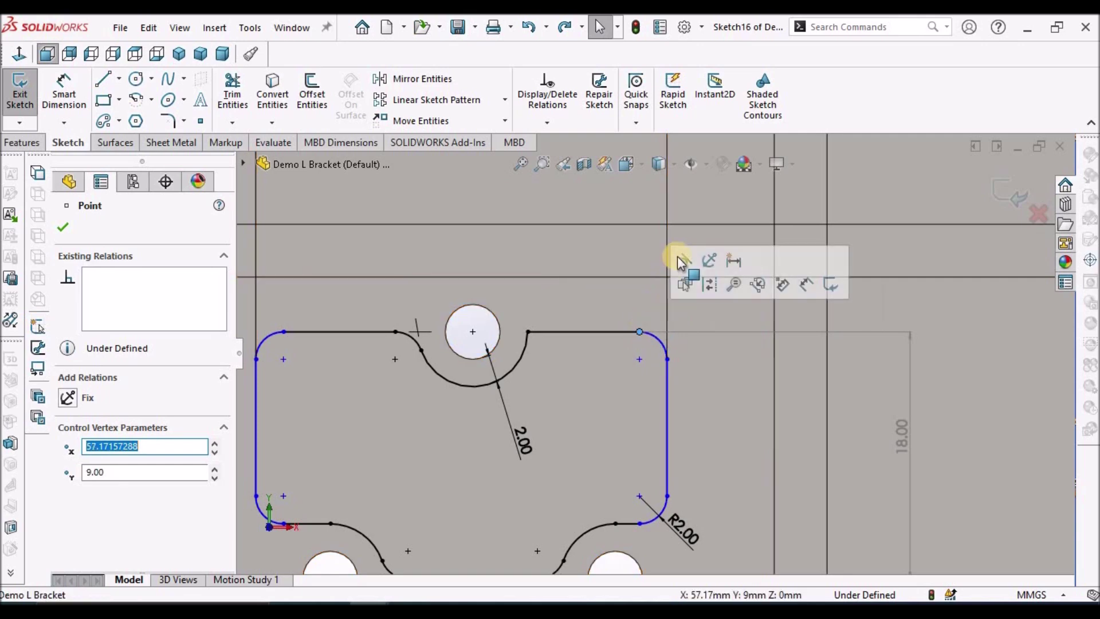
left_click(892, 308)
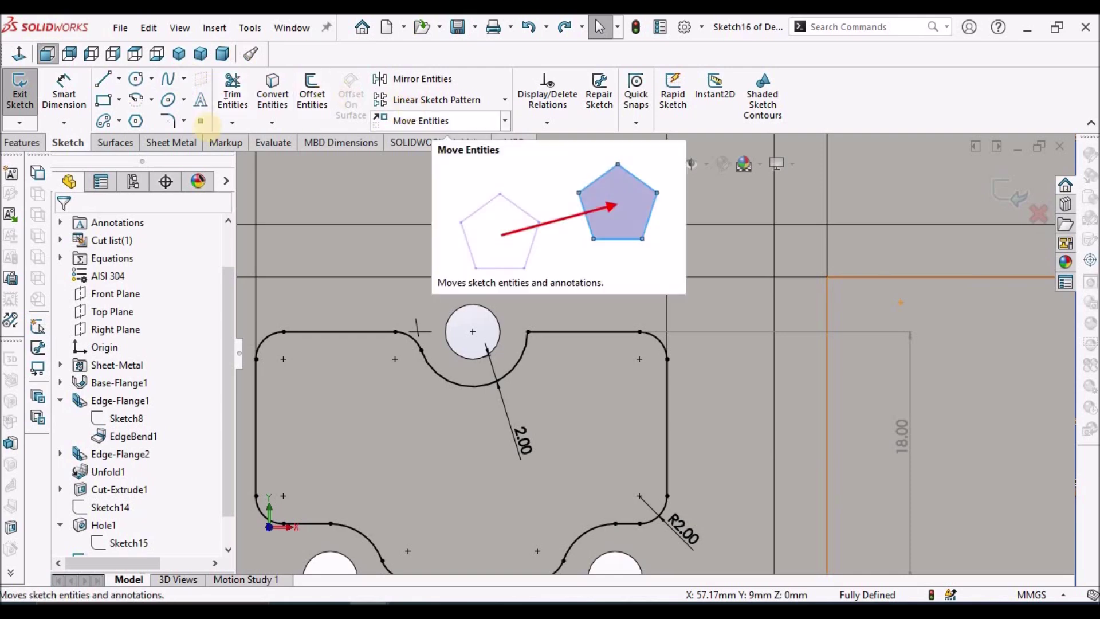
Round the corner at the upper arc's right end with a 2 mm sketch fillet.
left_click(168, 121)
left_click(527, 332)
key("Return")
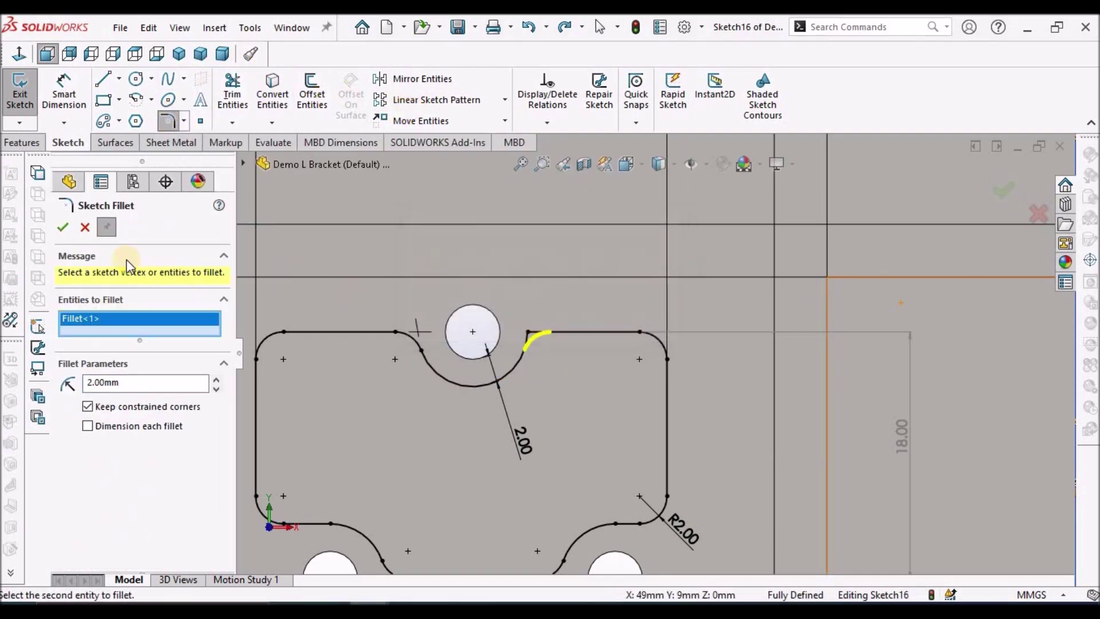
left_click(70, 227)
scroll(733, 314, "up", 5)
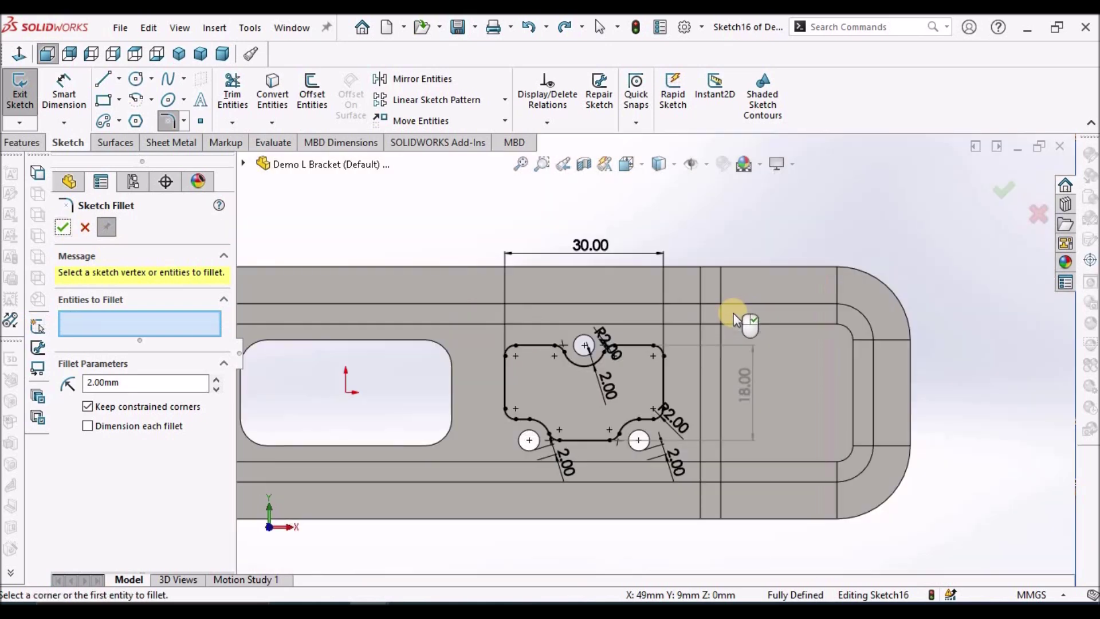
left_click(84, 229)
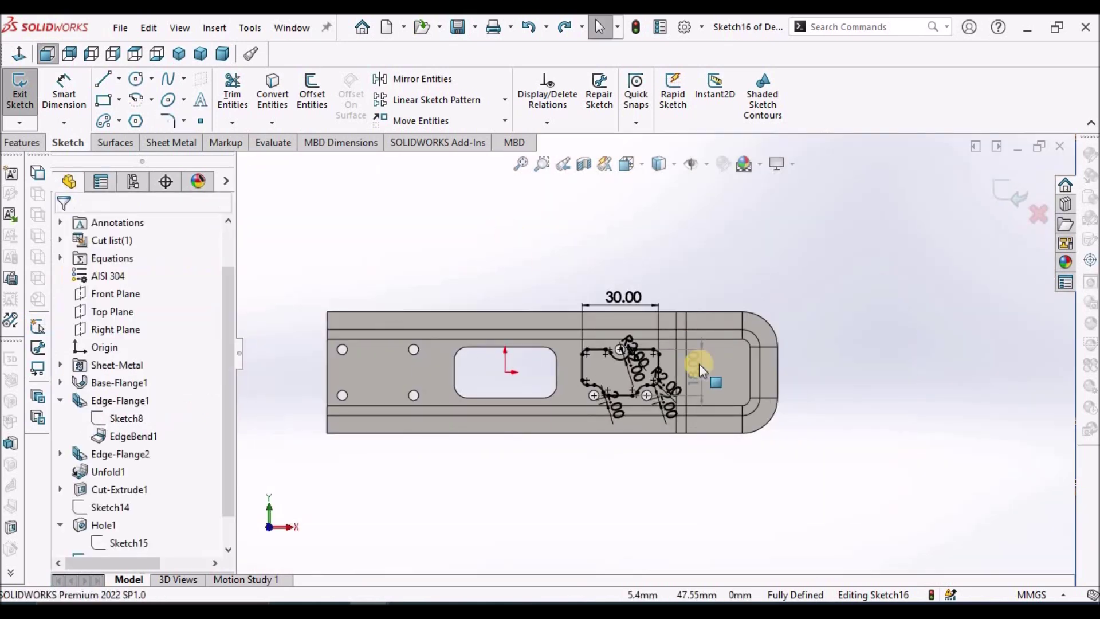
Cut the finished filleted profile through the sheet metal with an Extruded Cut.
scroll(610, 365, "down", 3)
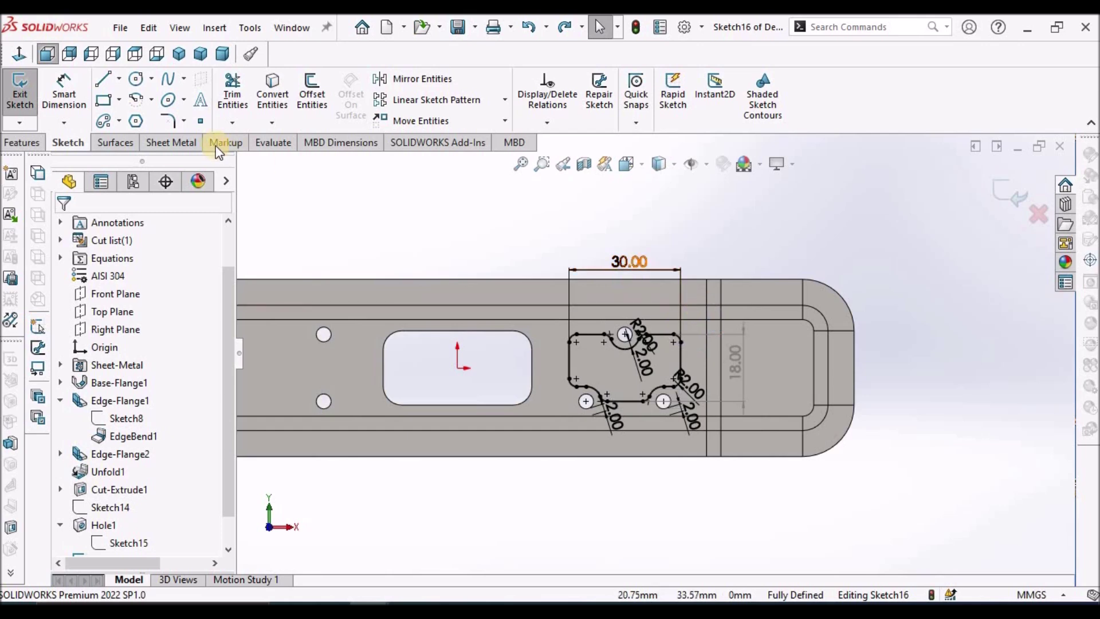
left_click(177, 142)
left_click(583, 79)
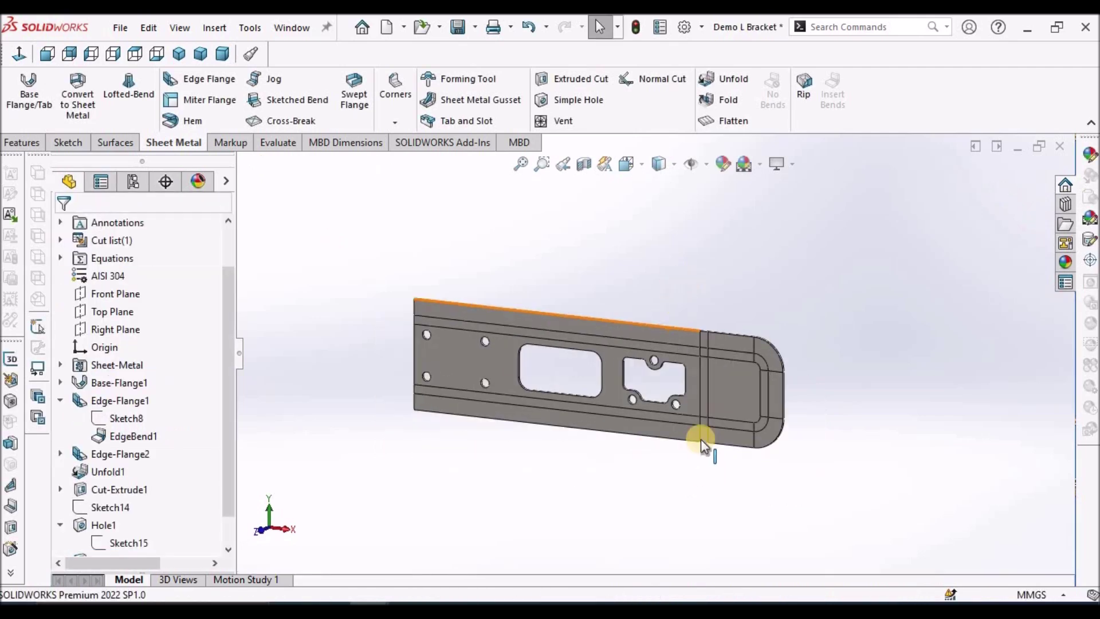
scroll(700, 439, "down", 3)
scroll(638, 266, "down", 2)
scroll(670, 315, "up", 5)
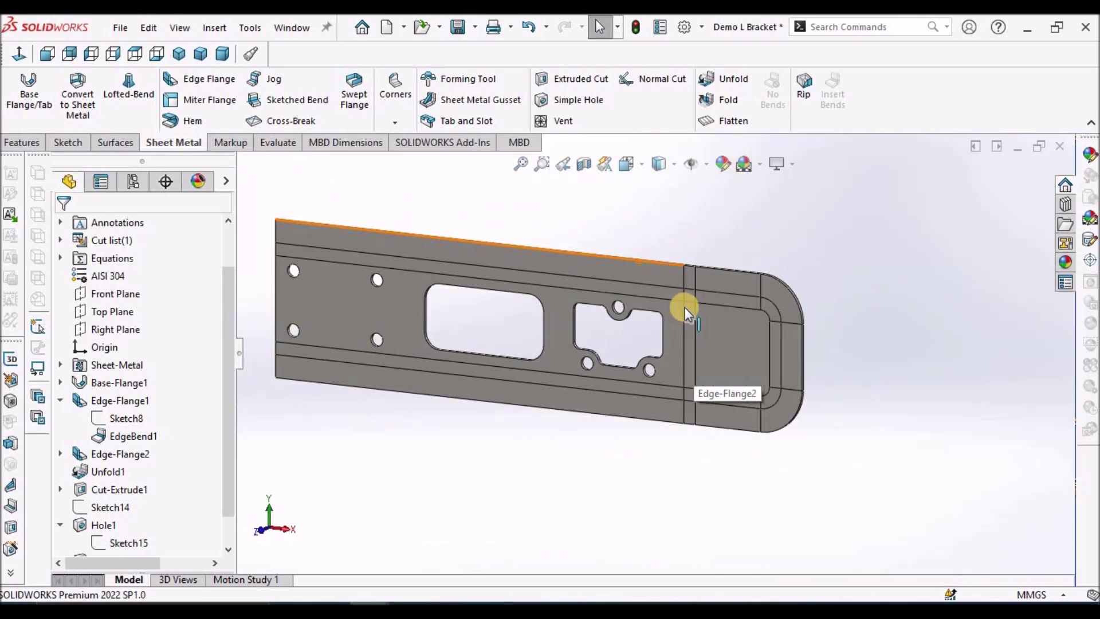
scroll(645, 342, "down", 2)
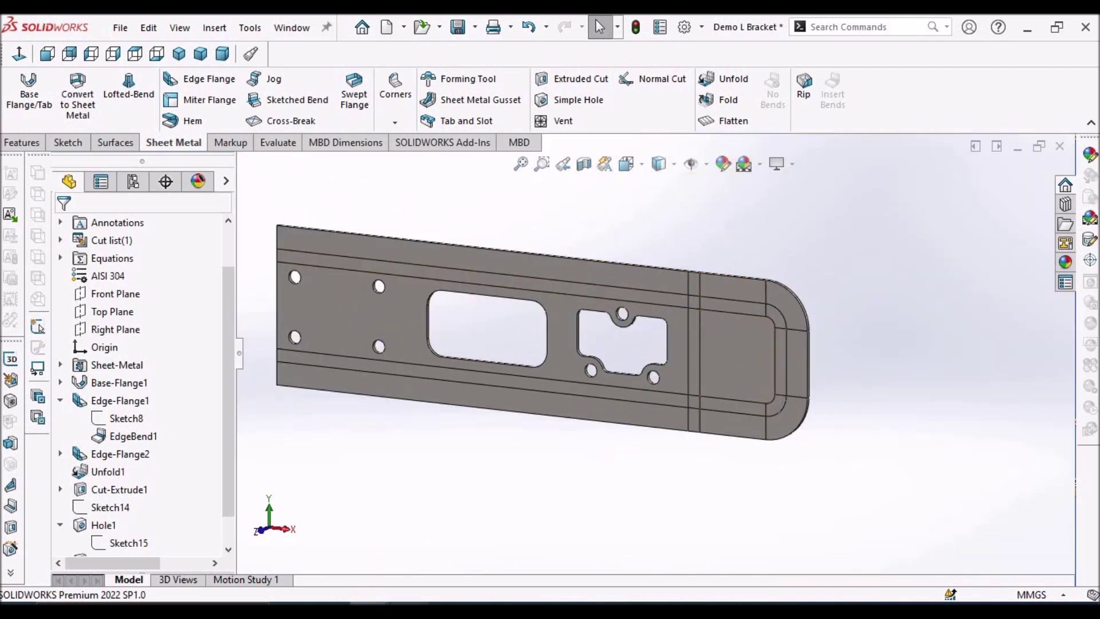
Start an Extruded Cut sketch on the inner flat face of the end flange beyond the bend.
left_click(732, 510)
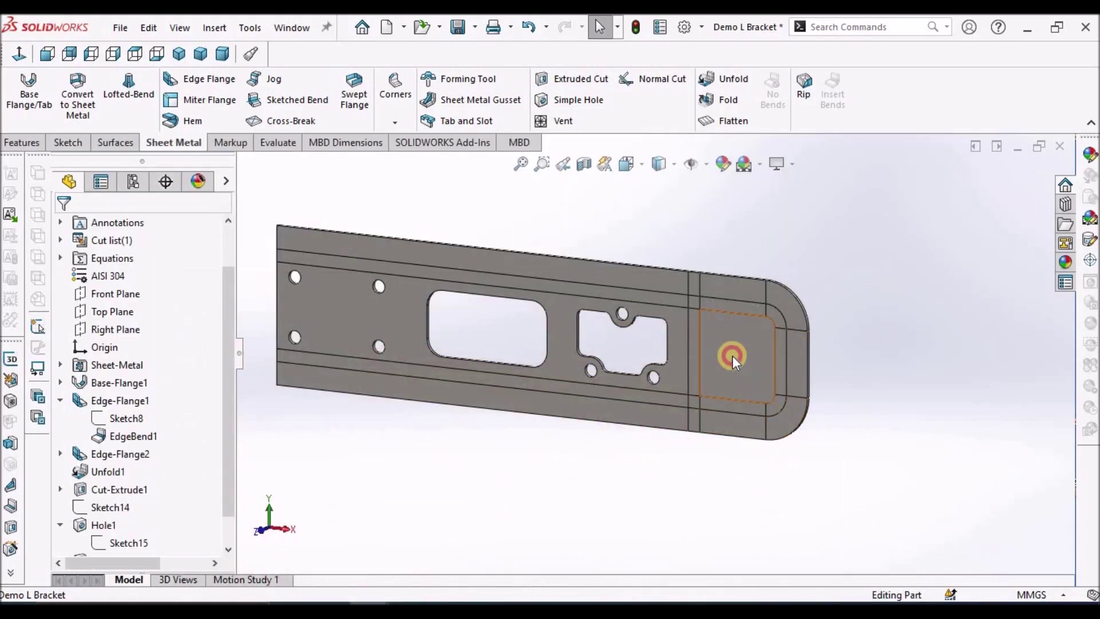
left_click(732, 355)
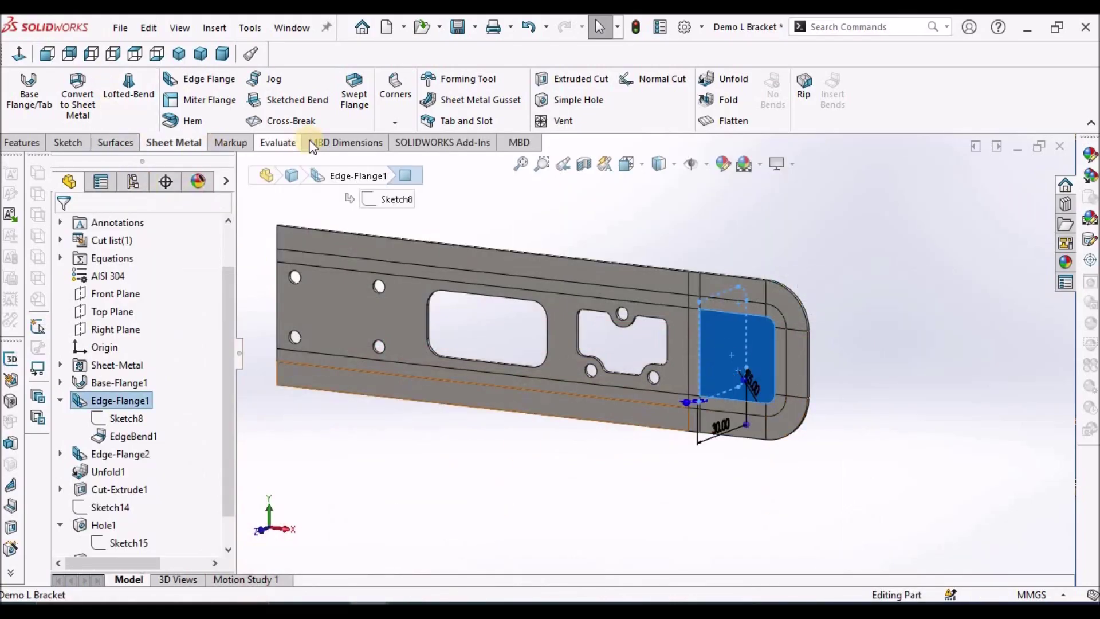
left_click(572, 80)
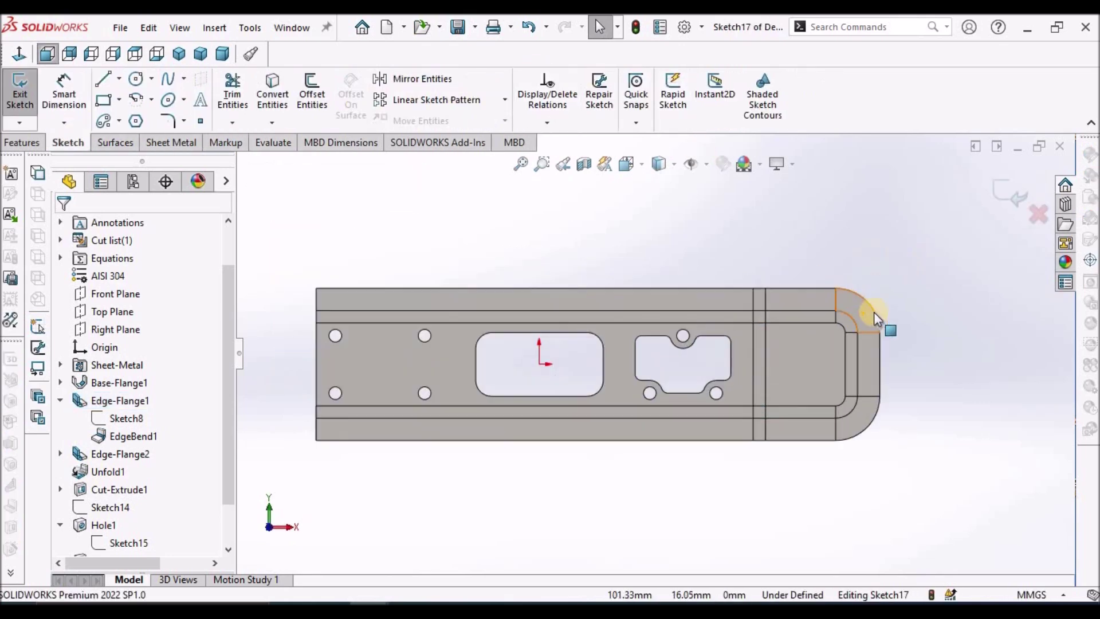
scroll(874, 311, "down", 3)
scroll(846, 354, "down", 2)
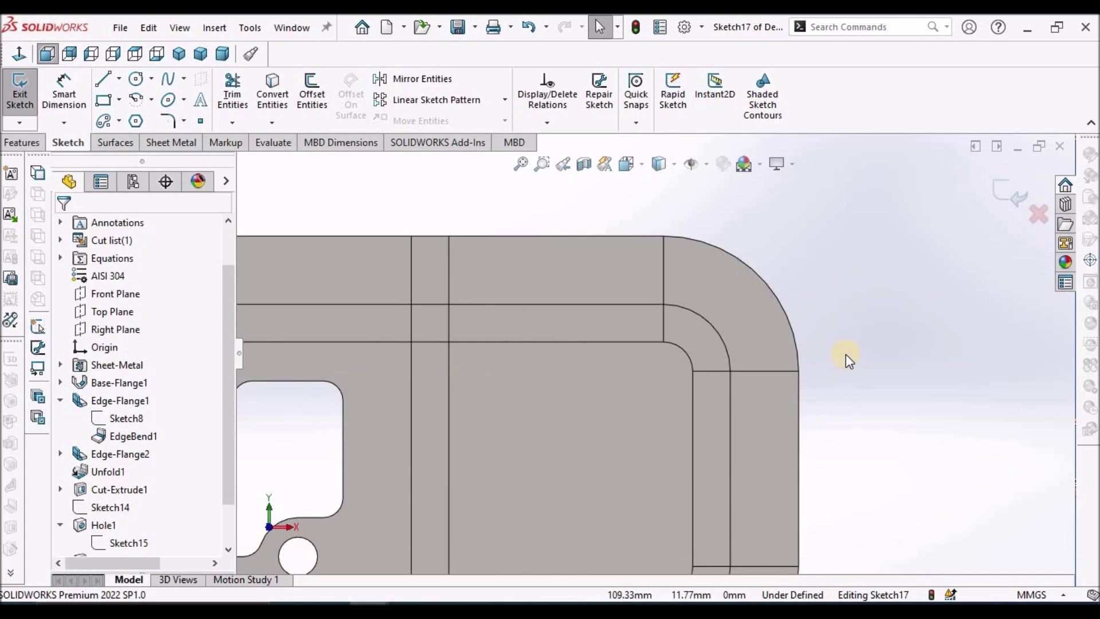
left_click(741, 384)
scroll(741, 384, "up", 3)
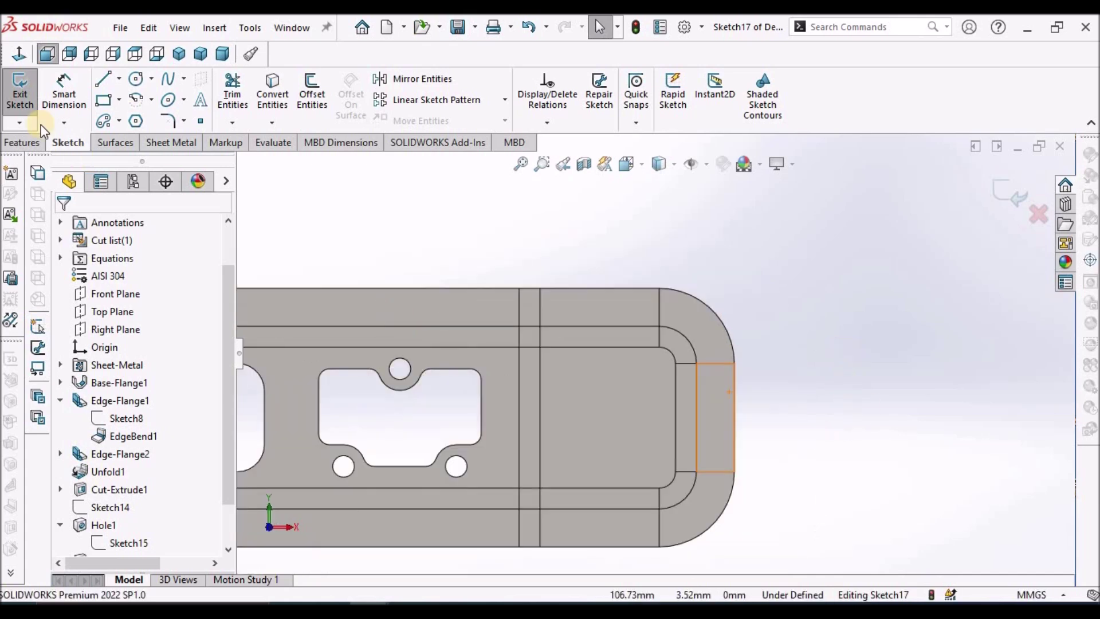
Sketch a 3 Point Arc Slot across the end flange face, about 4.25 mm wide with a 16.6 mm radius, bulging toward the rounded end.
left_click(122, 122)
left_click(140, 131)
left_click(122, 121)
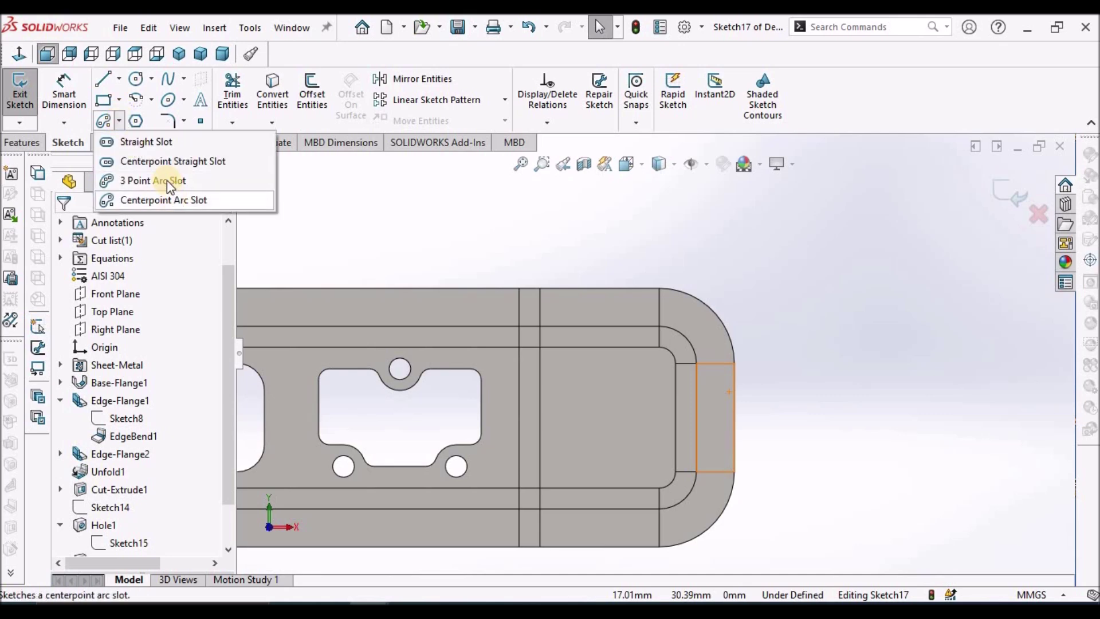
left_click(167, 180)
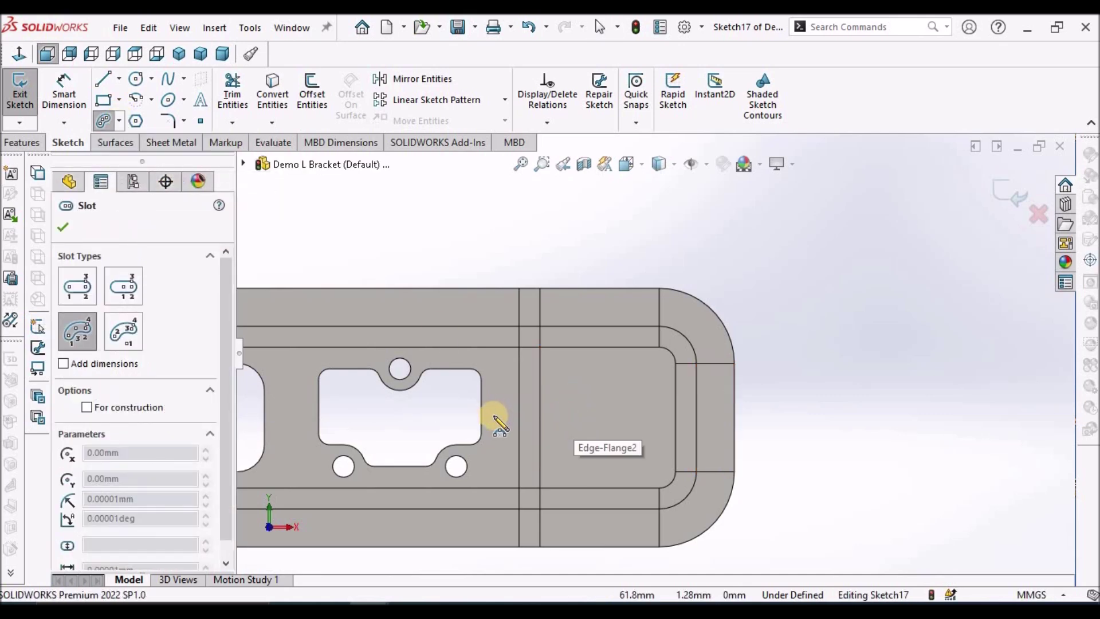
left_click(548, 419)
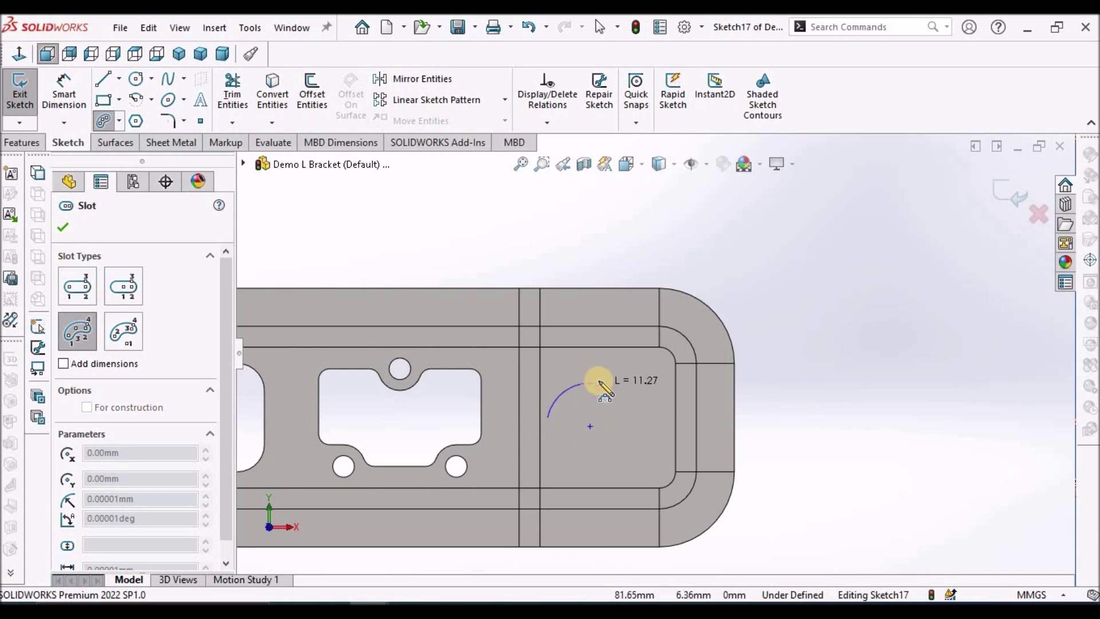
key("Escape")
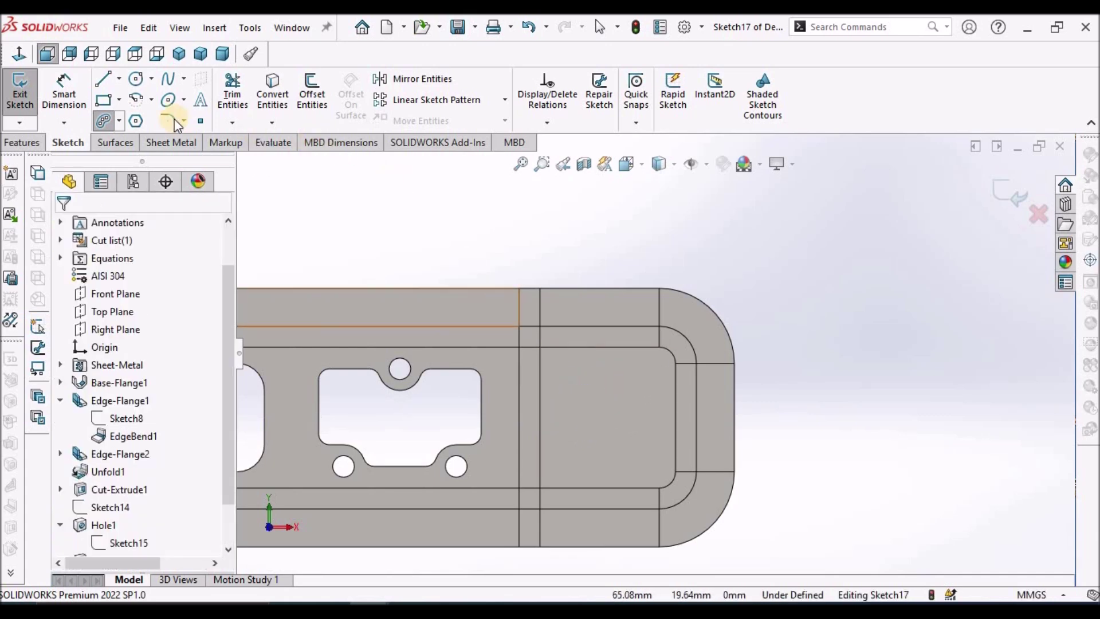
left_click(107, 122)
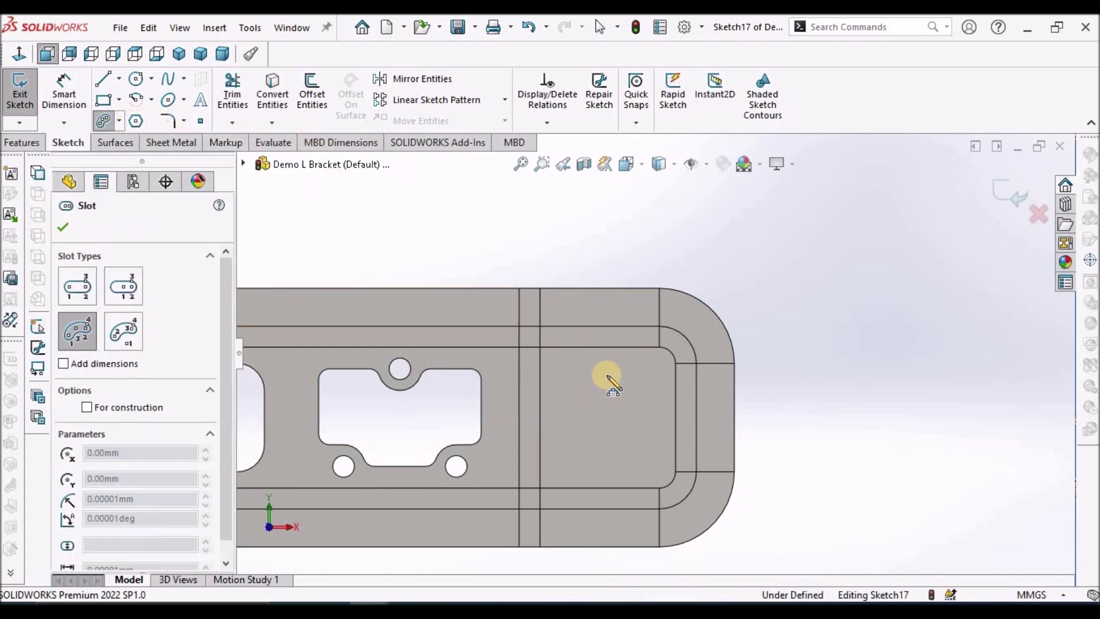
left_click(607, 361)
left_click(617, 471)
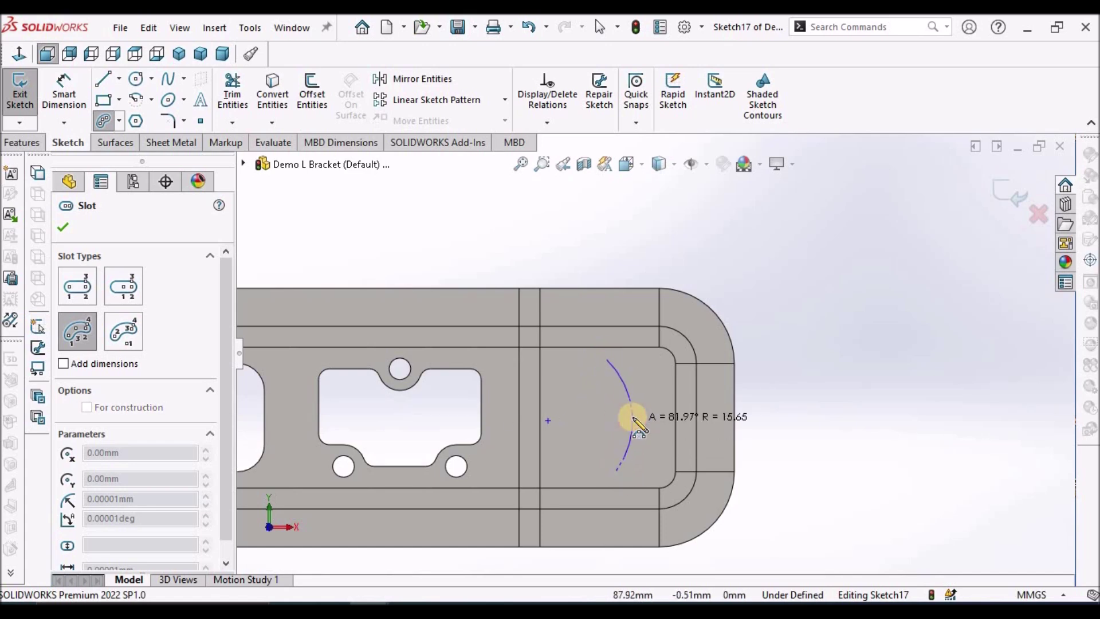
left_click(638, 414)
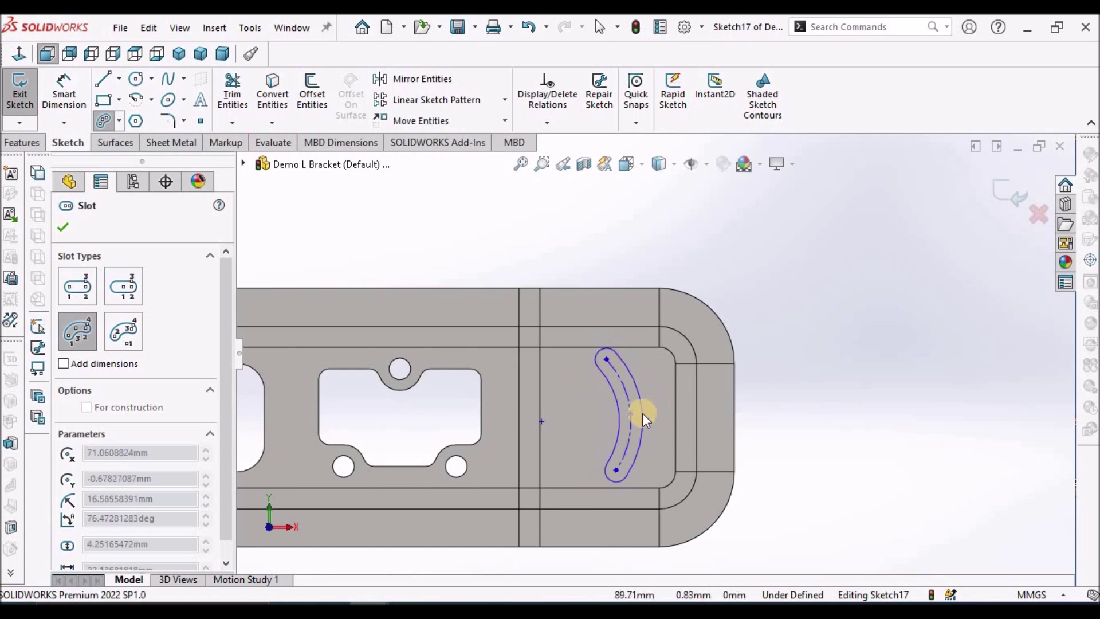
left_click(642, 413)
key("Escape")
scroll(719, 373, "up", 1)
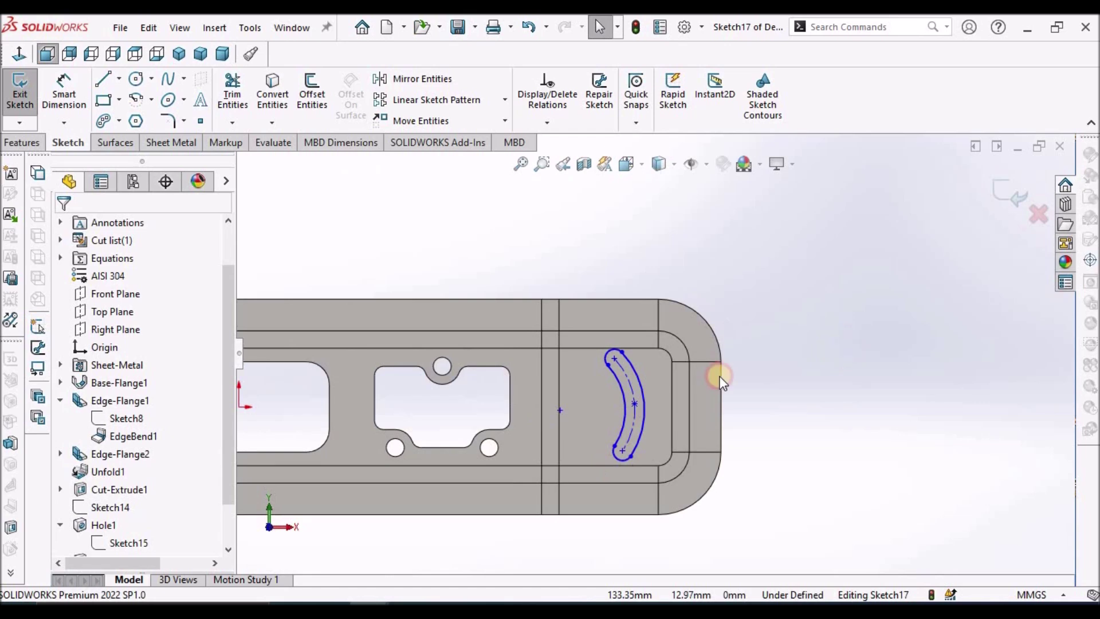
Add a horizontal relation between the curved slot's arc centre point and the sketch origin.
left_click(636, 407)
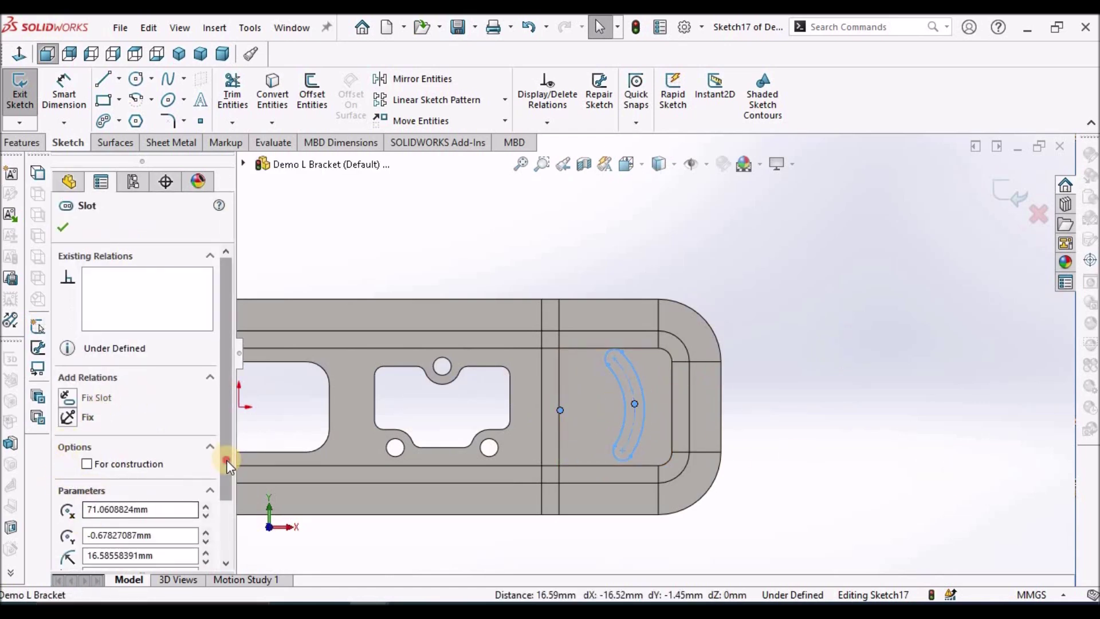
left_click_drag(225, 458, 221, 522)
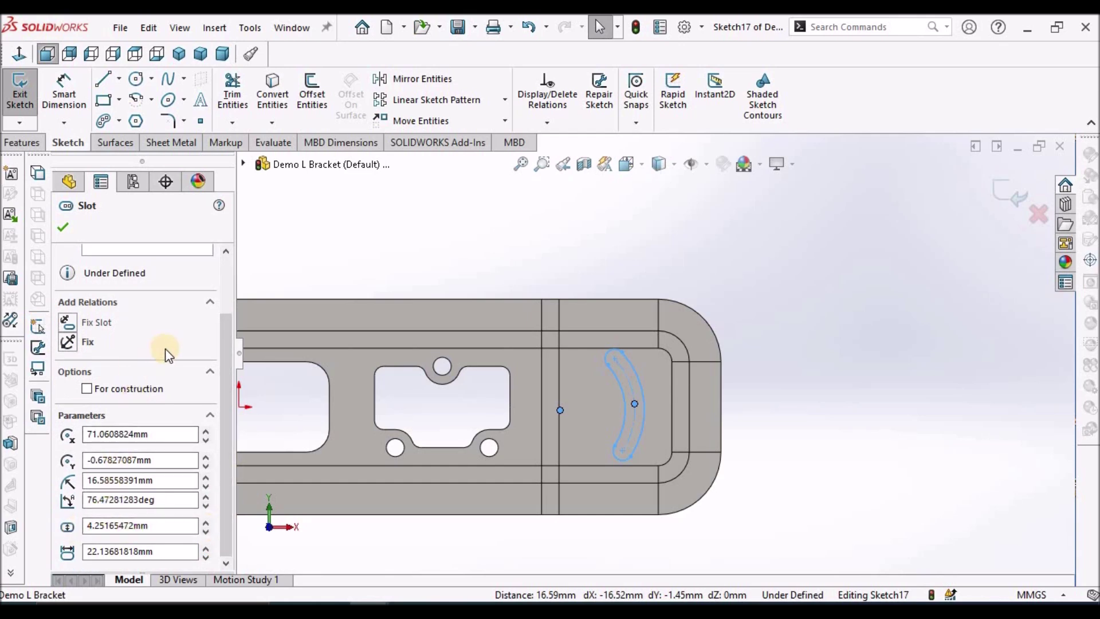
left_click(422, 247)
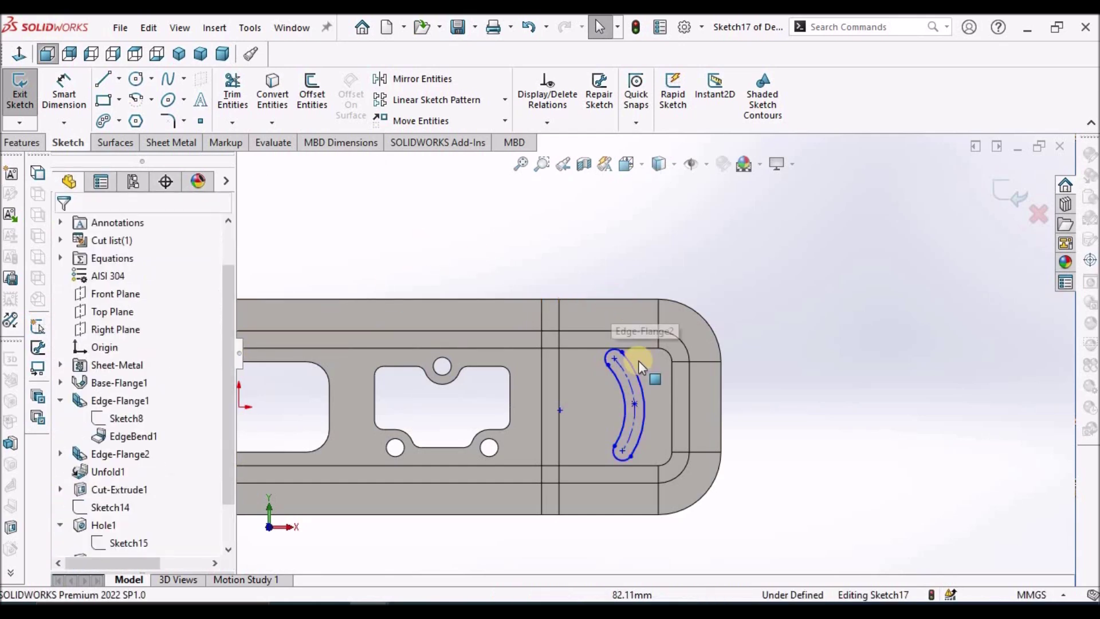
scroll(651, 352, "up", 3)
scroll(627, 379, "up", 3)
left_click(627, 373)
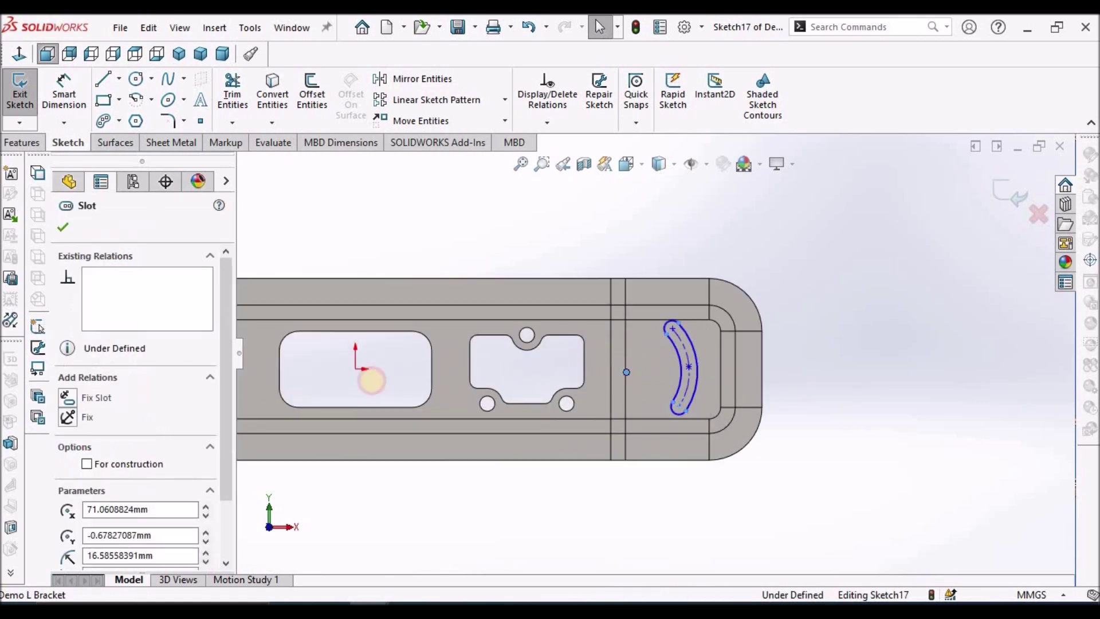
left_click(356, 369, "ctrl")
left_click(69, 490)
left_click(86, 228)
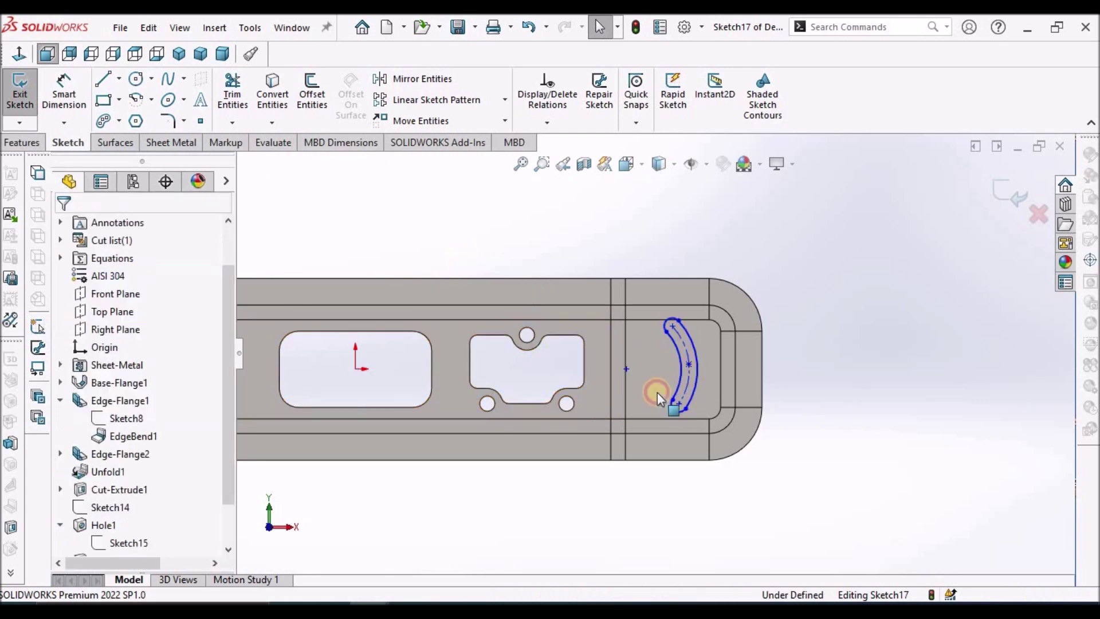
Add a horizontal relation between the midpoint on the slot's centreline arc and the sketch origin.
left_click(687, 365)
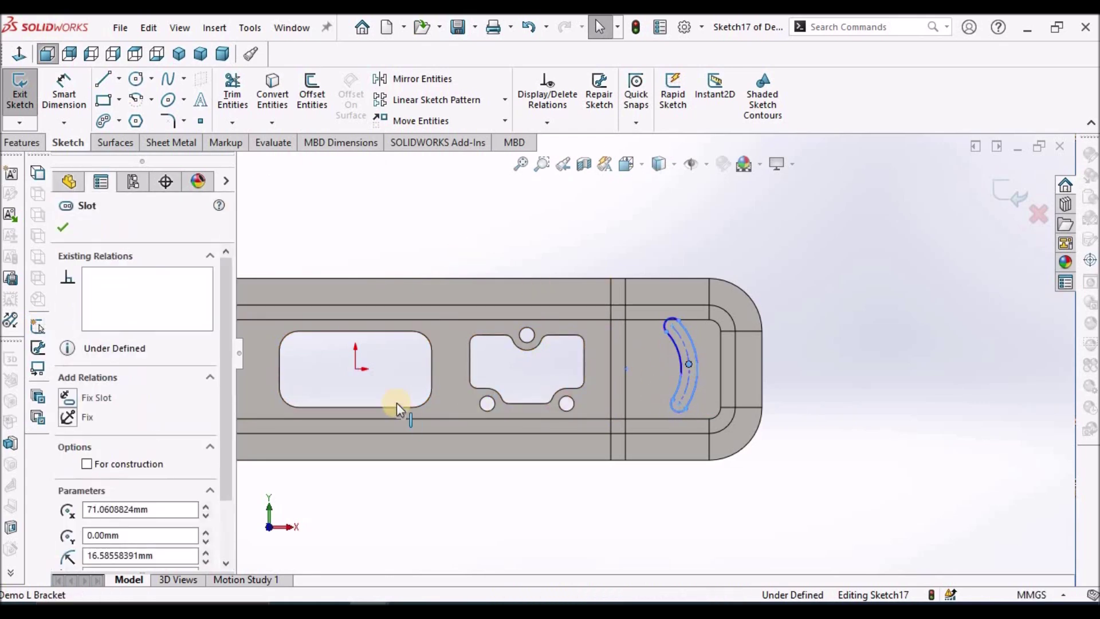
left_click(356, 369, "ctrl")
left_click(67, 490)
left_click(64, 227)
Dimension the curved slot's width as 4 mm.
left_click(61, 101)
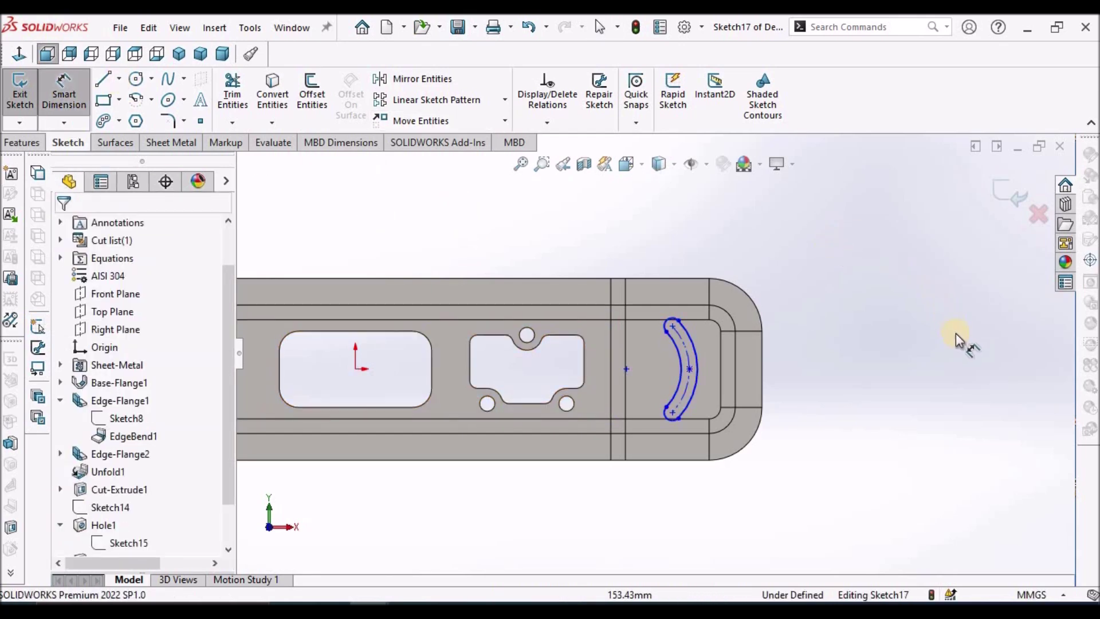
scroll(707, 336, "down", 5)
left_click(682, 332)
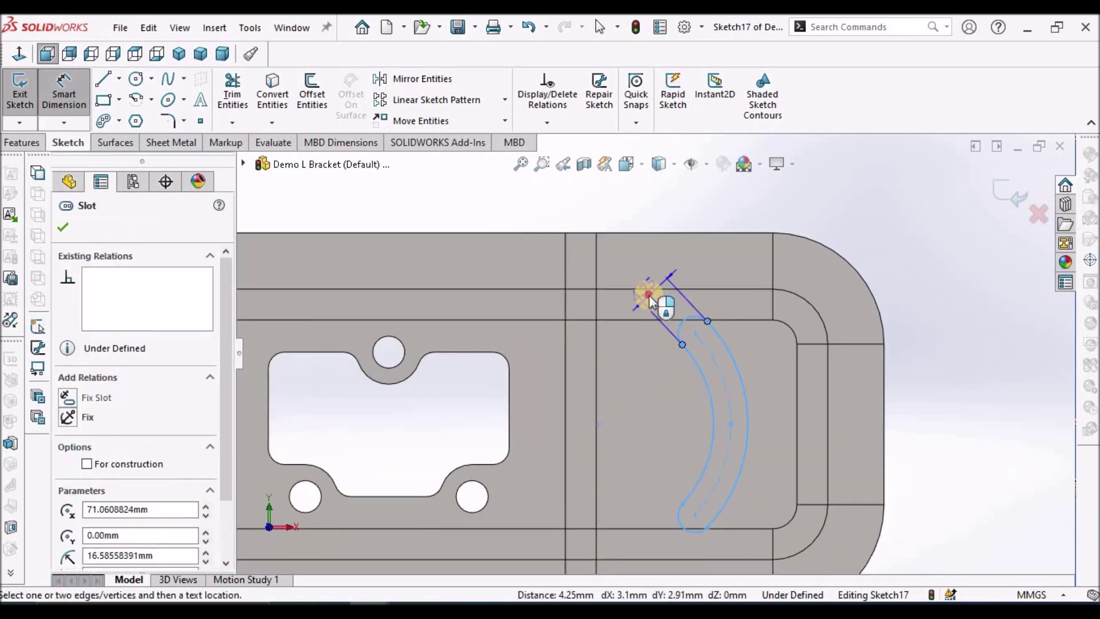
left_click(649, 295)
key("Return")
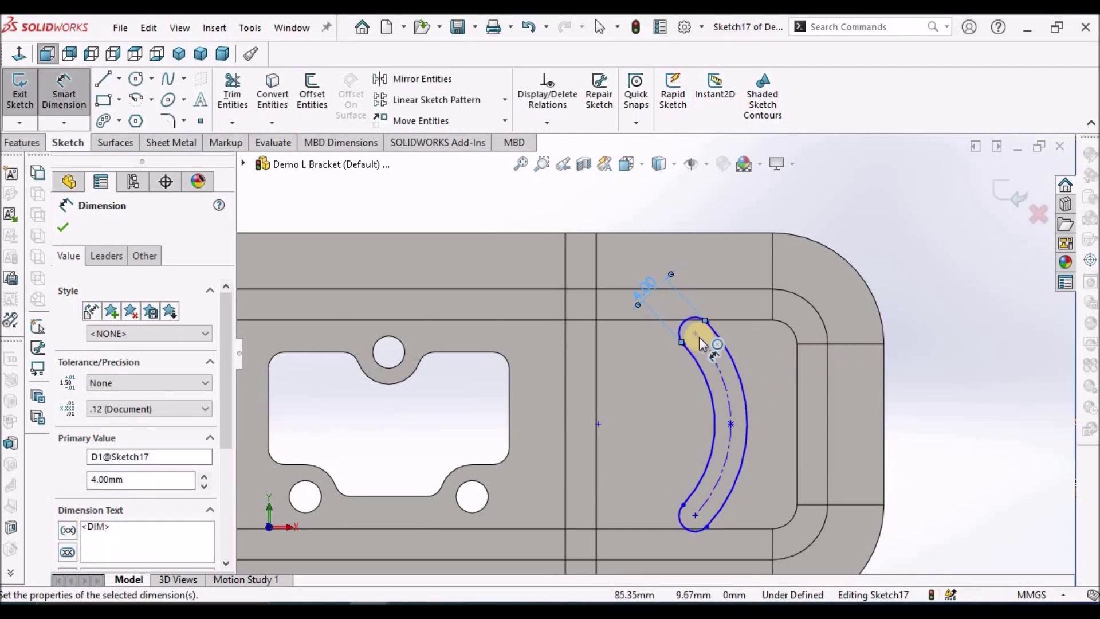
Dimension the vertical distance between the centres of the slot's two rounded ends as 18 mm.
left_click(698, 511)
left_click(697, 517)
left_click(841, 443)
type("18")
key("Return")
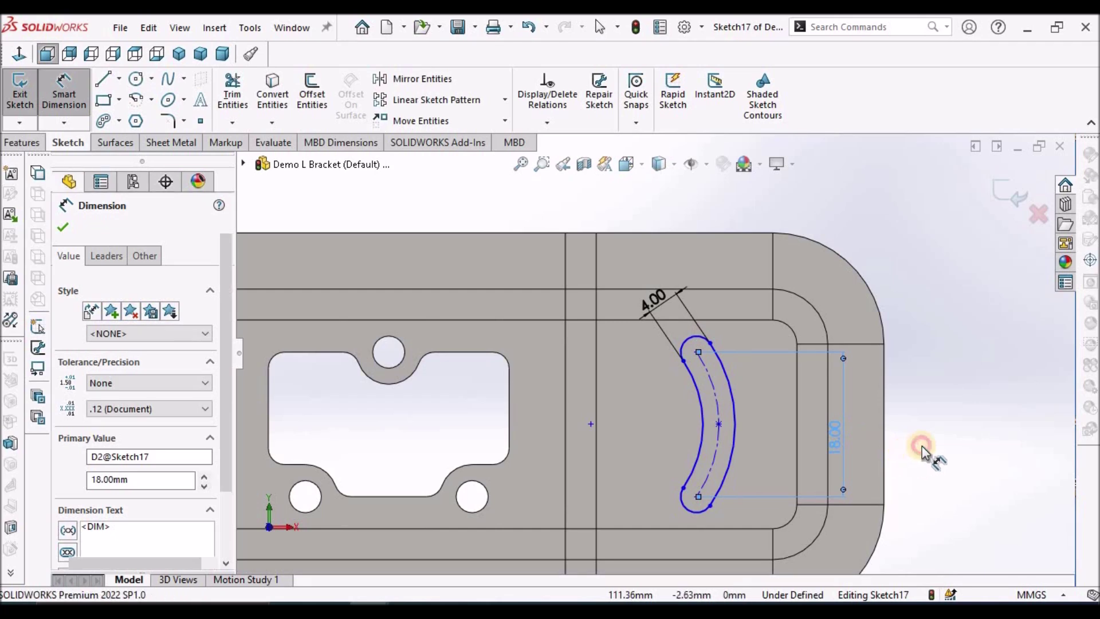
left_click(923, 448)
scroll(879, 473, "up", 2)
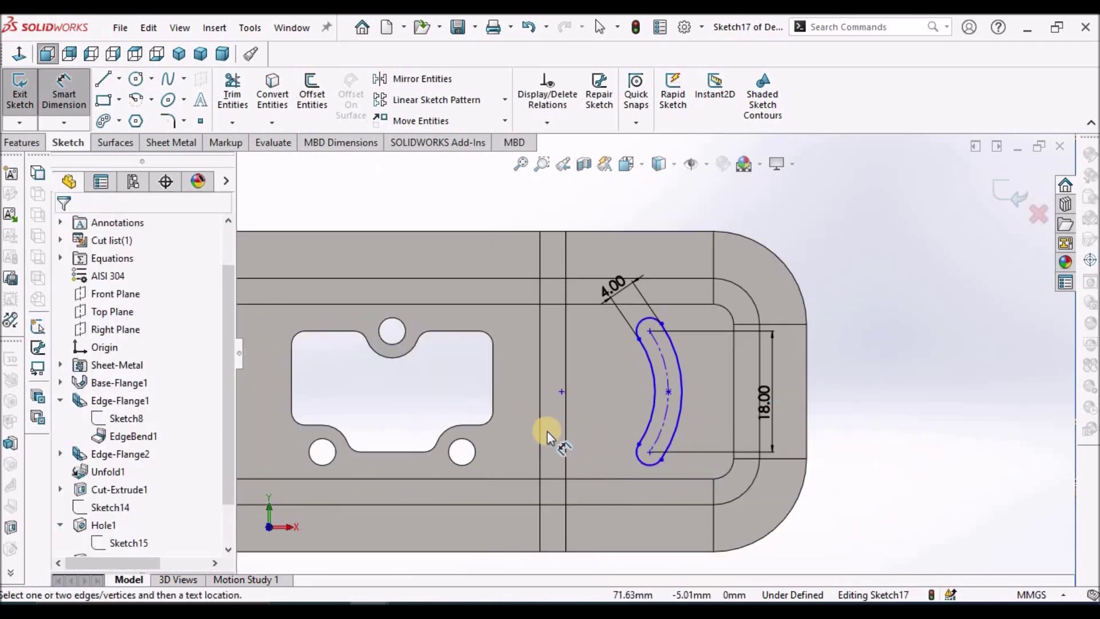
Dimension the horizontal distance from the slot's arc centre point to its centreline midpoint as 15 mm.
scroll(523, 418, "up", 3)
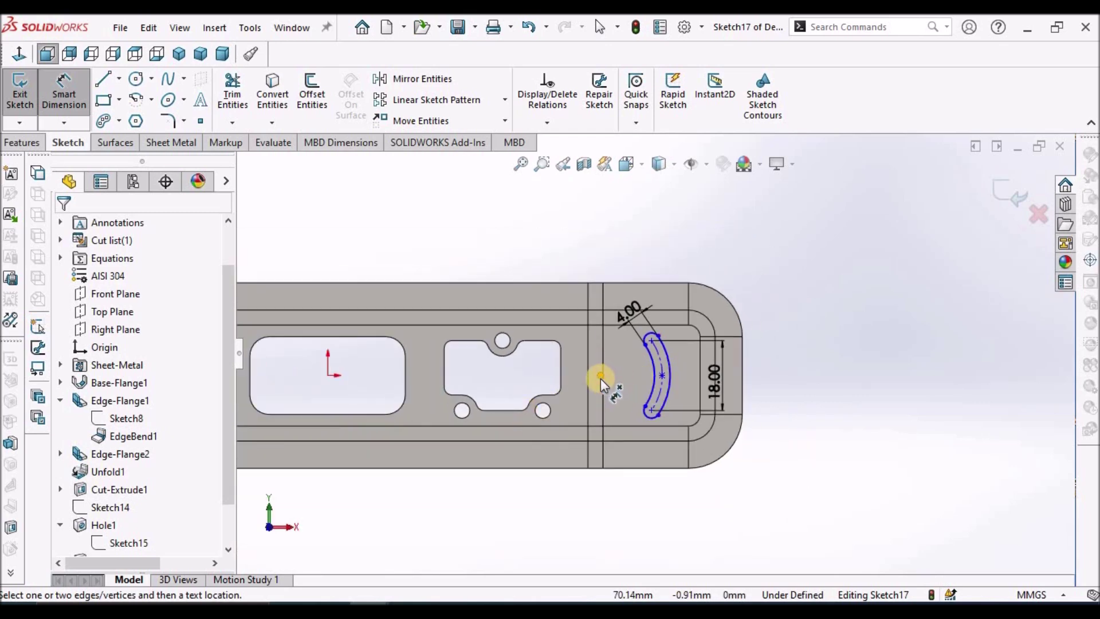
left_click(660, 377)
left_click(662, 376)
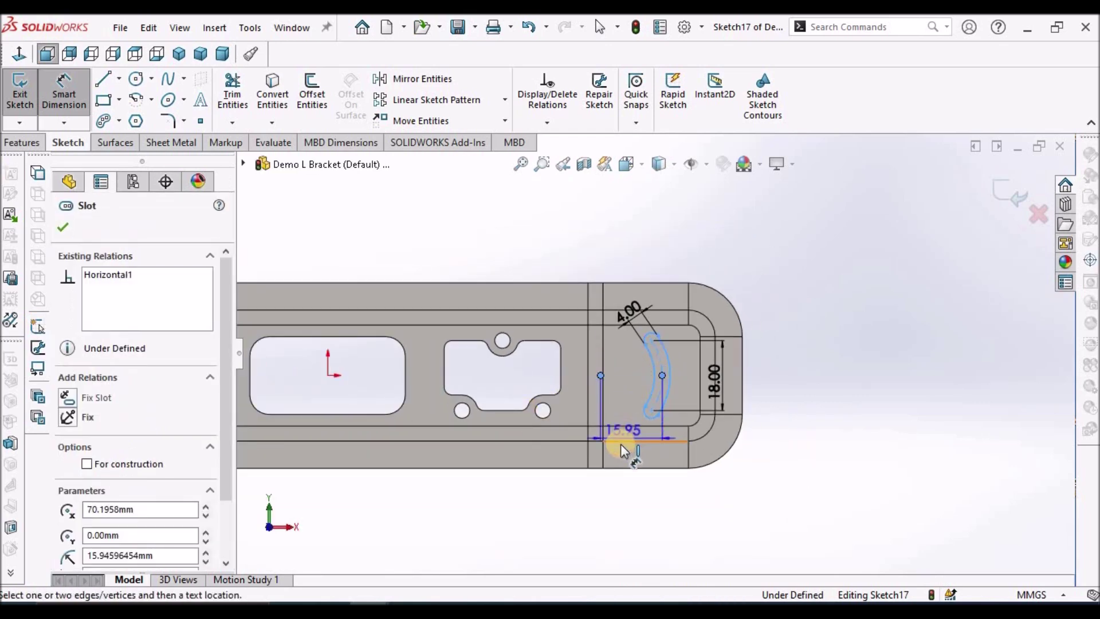
left_click(621, 454)
type("15")
key("Return")
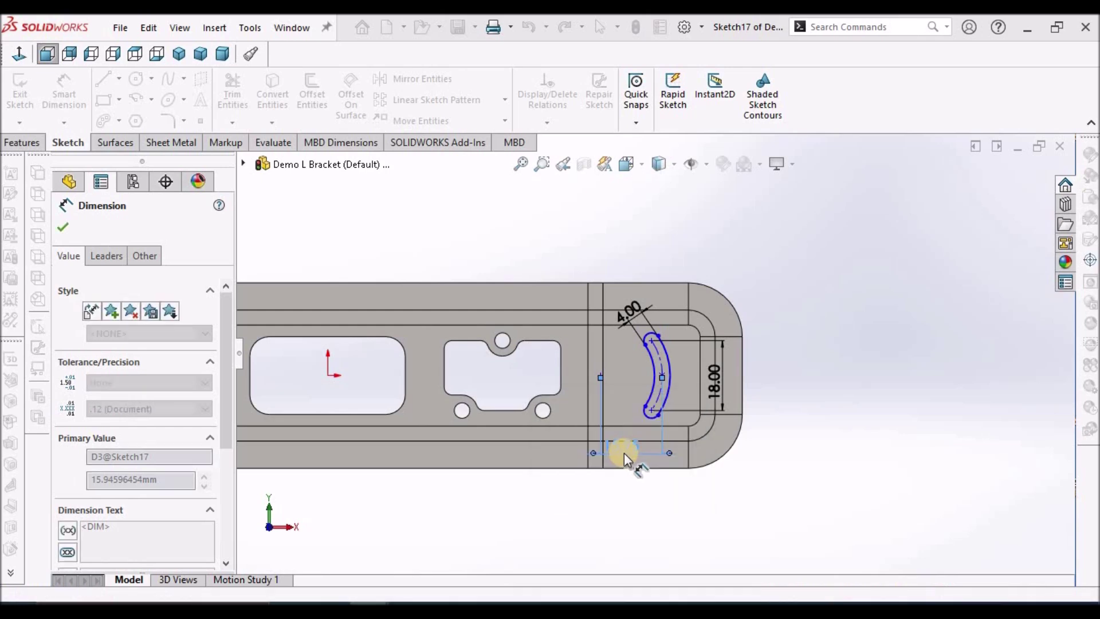
left_click(642, 522)
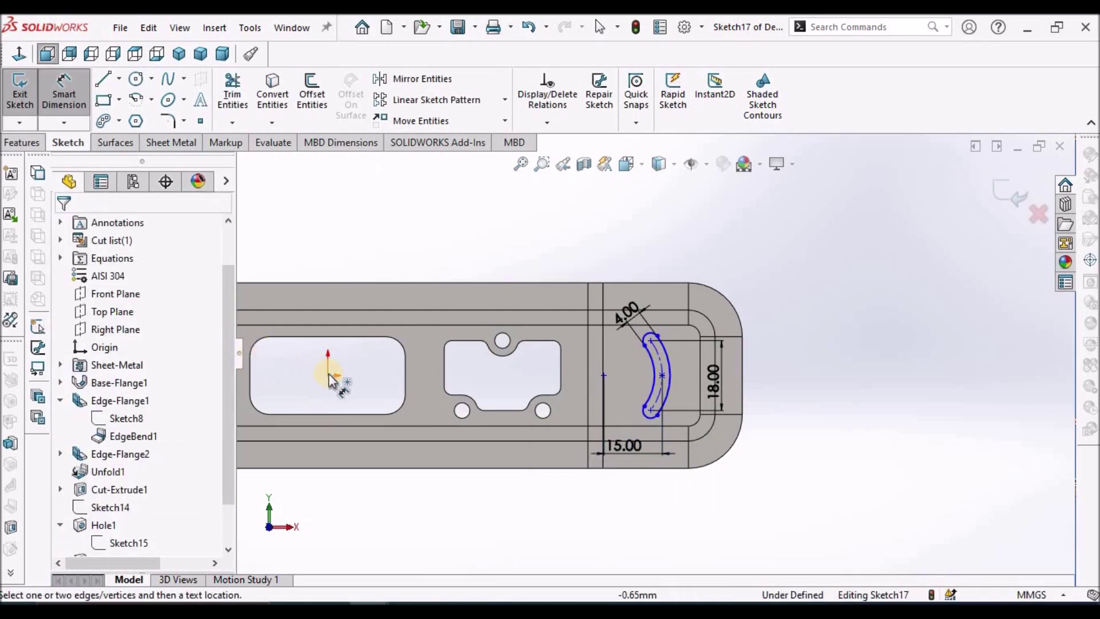
Dimension the horizontal distance from the sketch origin to the slot's arc centre point as 75 mm.
left_click(589, 393)
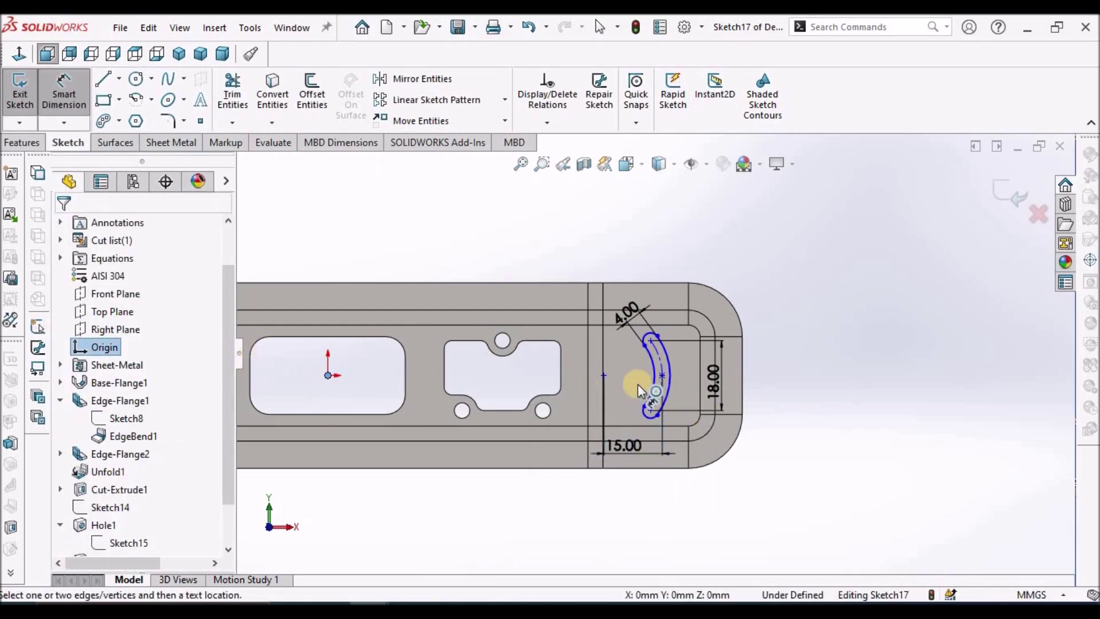
left_click(604, 376)
left_click(497, 500)
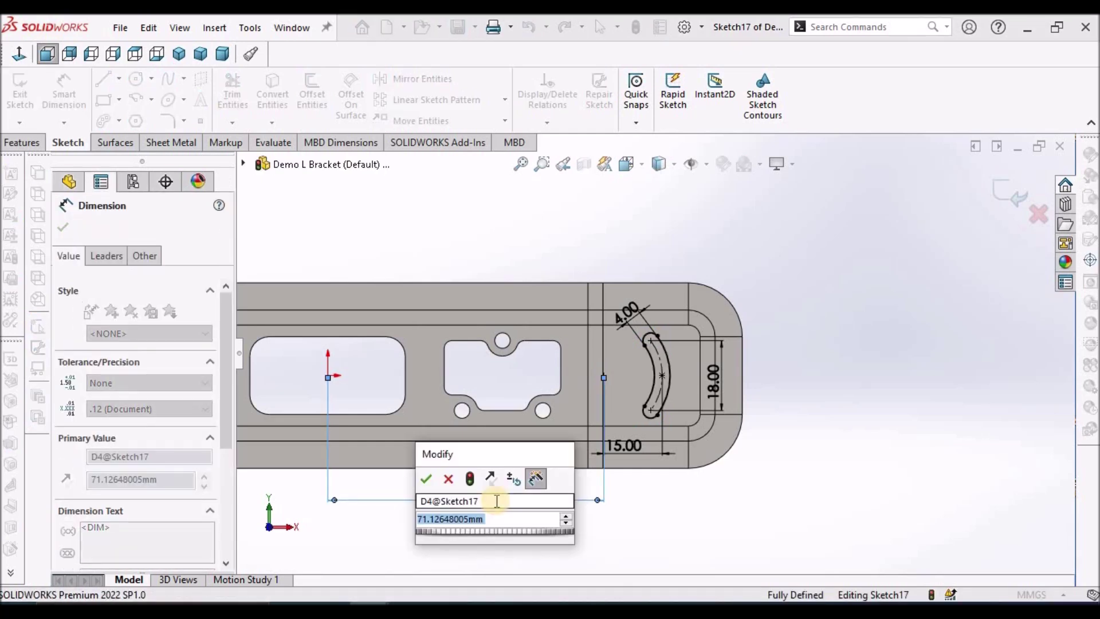
type("75")
key("Return")
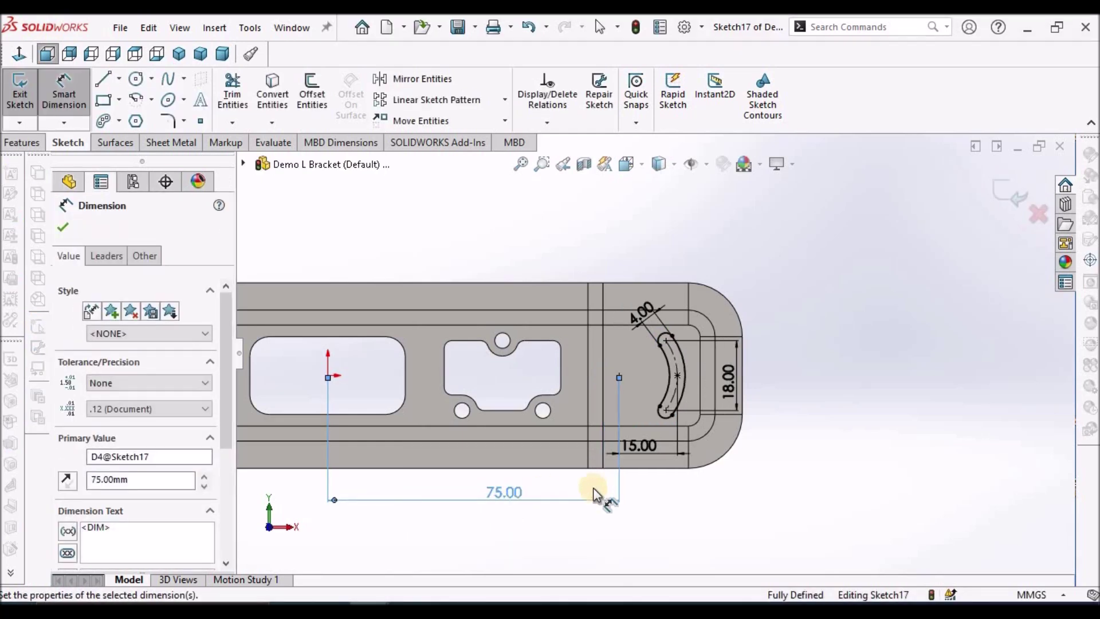
key("Escape")
key("Escape")
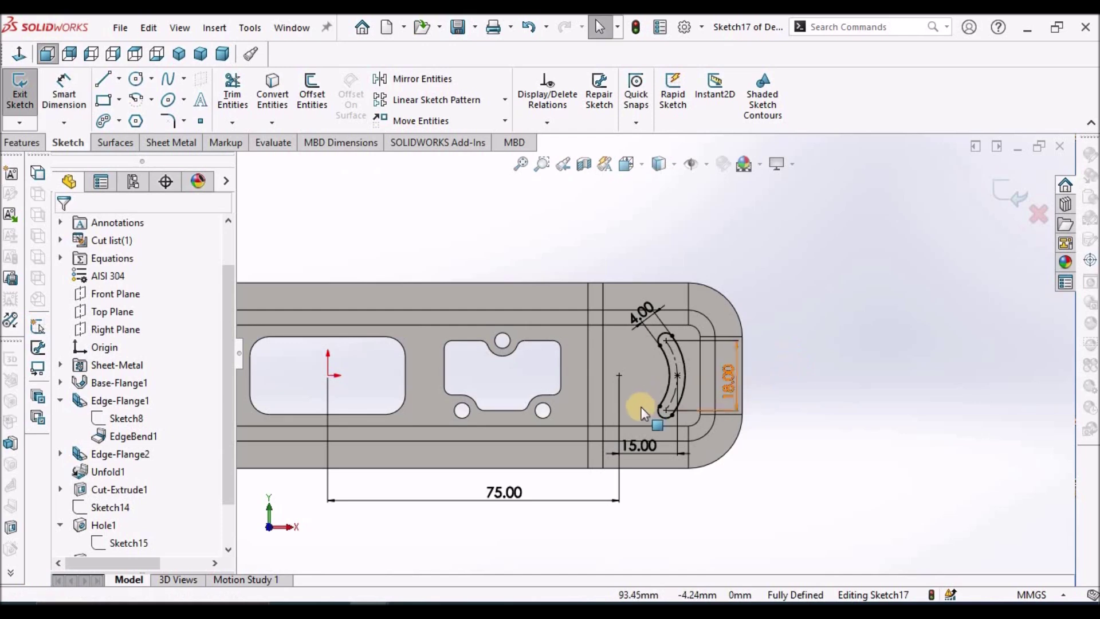
scroll(640, 407, "down", 3)
scroll(634, 405, "up", 2)
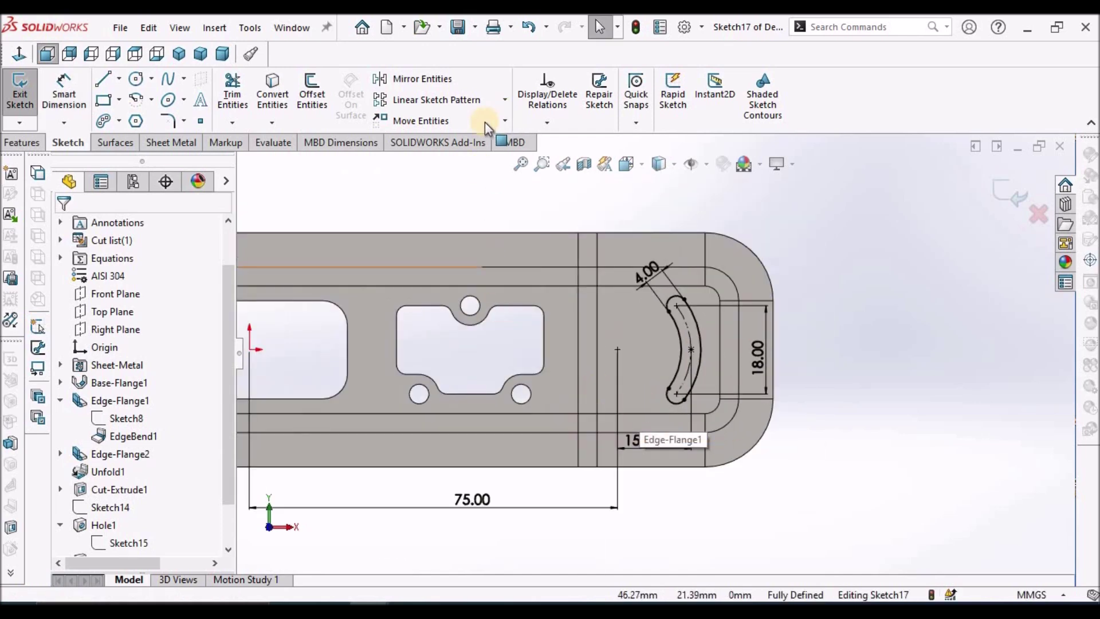
Cut the curved slot through the end flange with a sheet metal Extruded Cut linked to thickness.
left_click(152, 148)
left_click(573, 79)
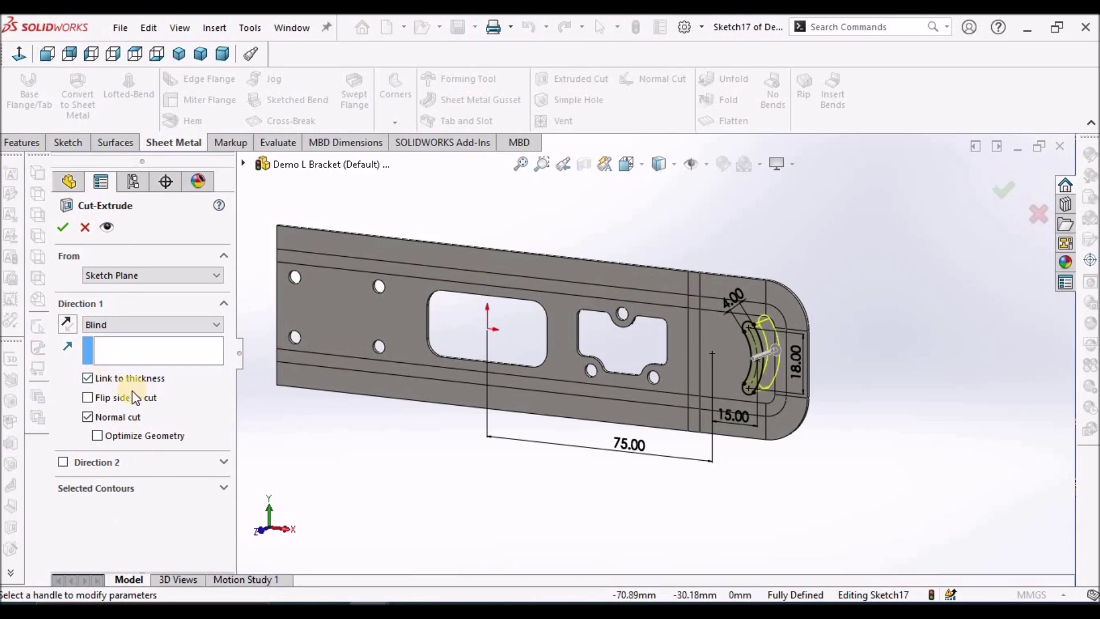
left_click(61, 228)
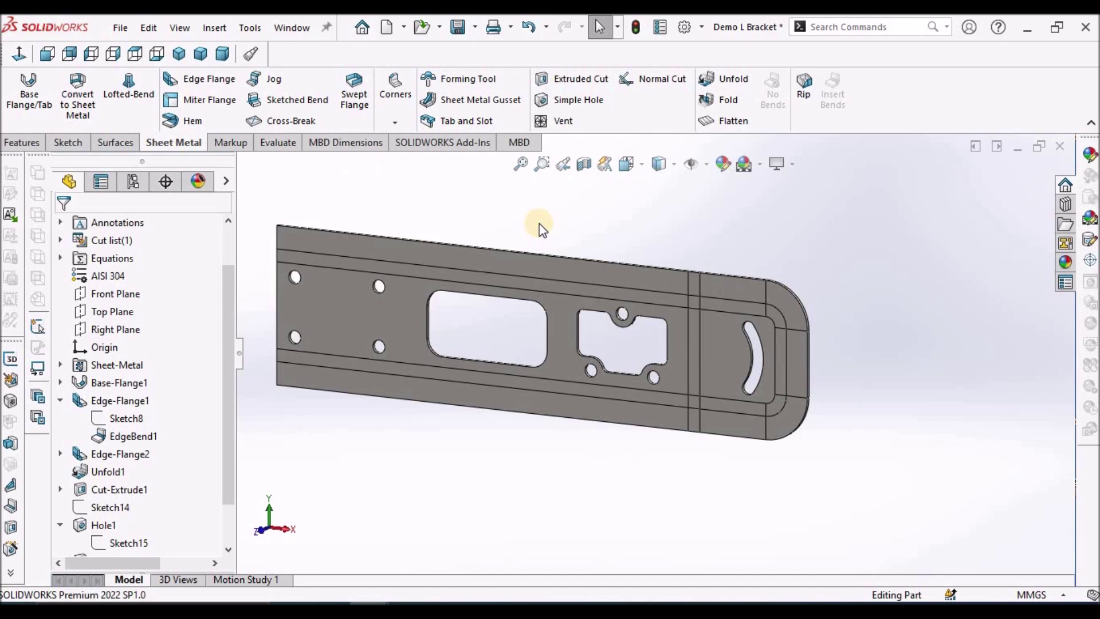
Fold all bends of the bracket, keeping the long main face with the openings fixed.
left_click(732, 98)
left_click(397, 294)
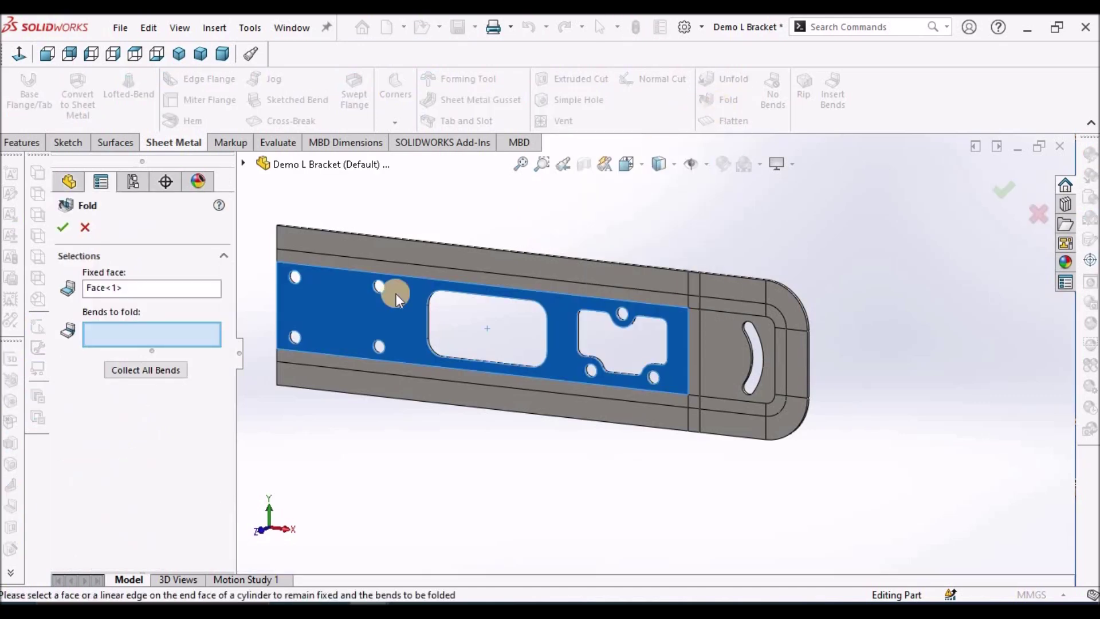
left_click(143, 369)
left_click(64, 228)
left_click(675, 232)
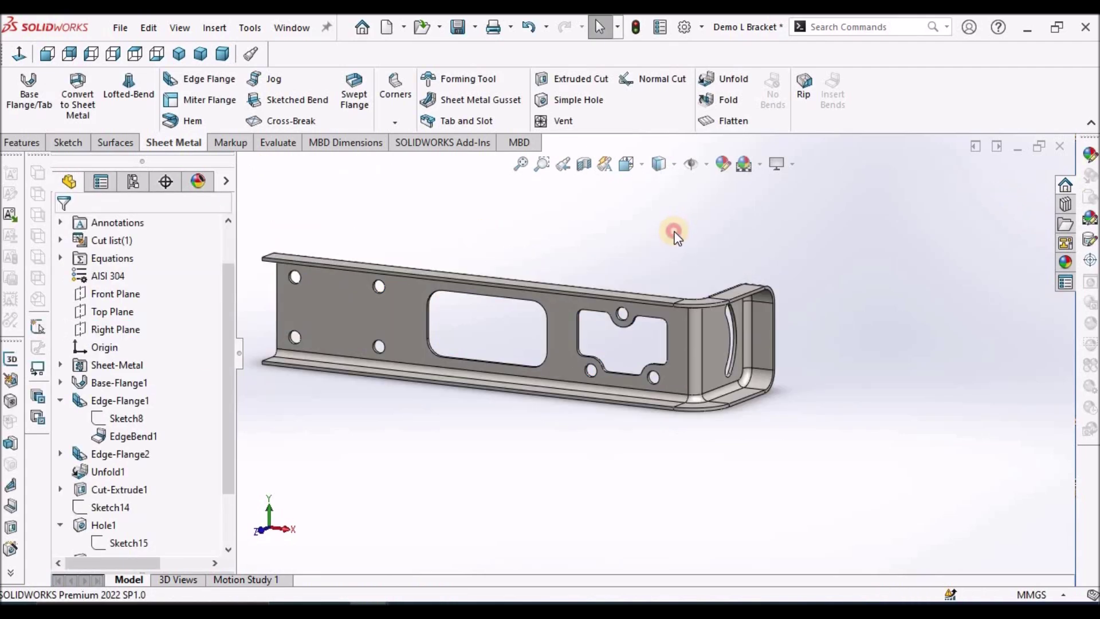
Examine the folded bracket from several angles, including its edge flanges around the curved corner.
middle_click_drag(664, 305, 695, 423)
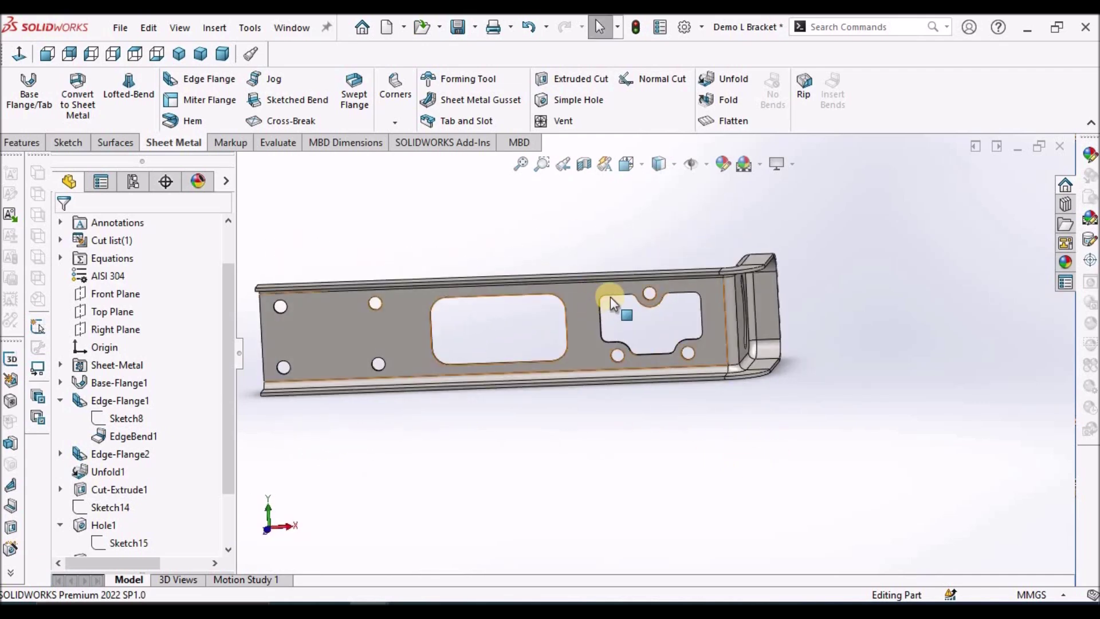
scroll(610, 296, "down", 5)
middle_click_drag(562, 319, 626, 361)
key("f")
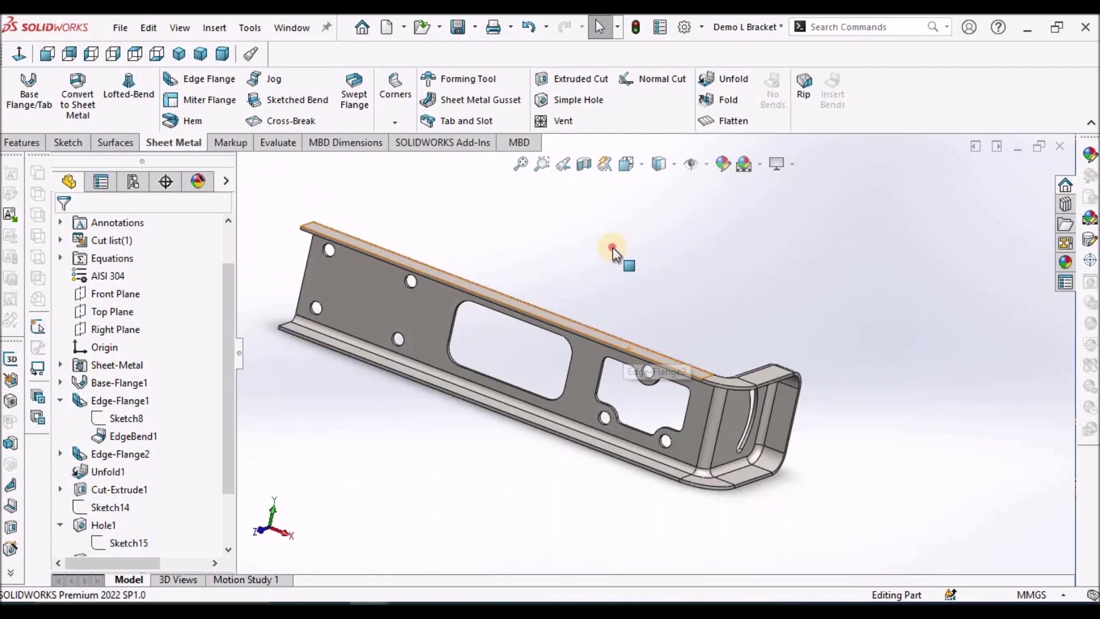
left_click(222, 54)
middle_click_drag(792, 266, 803, 367)
left_click(223, 53)
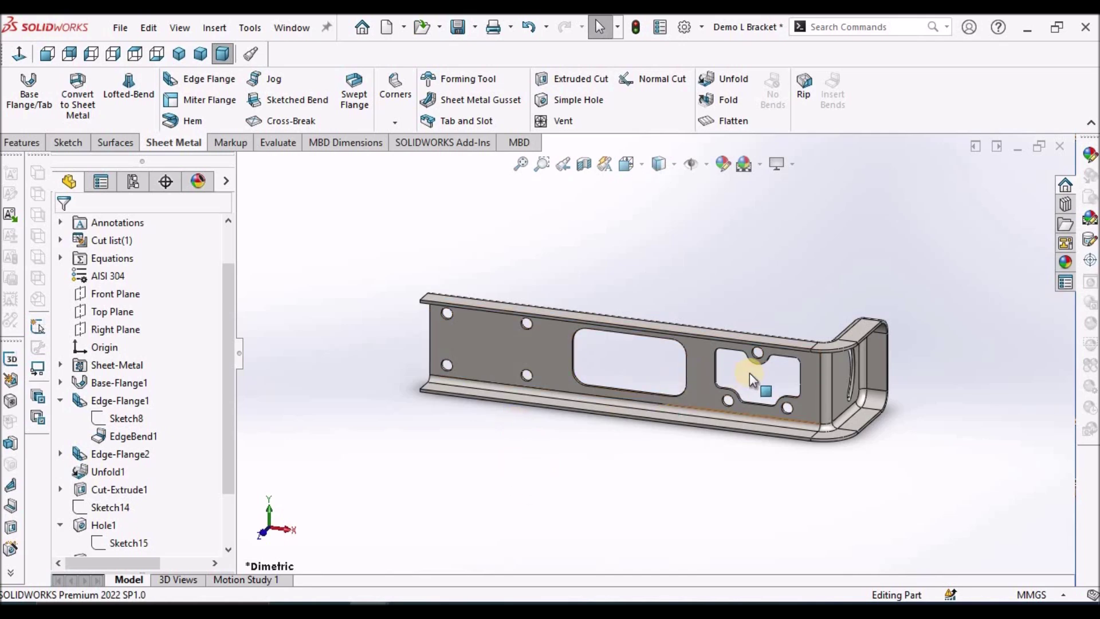
scroll(846, 345, "down", 5)
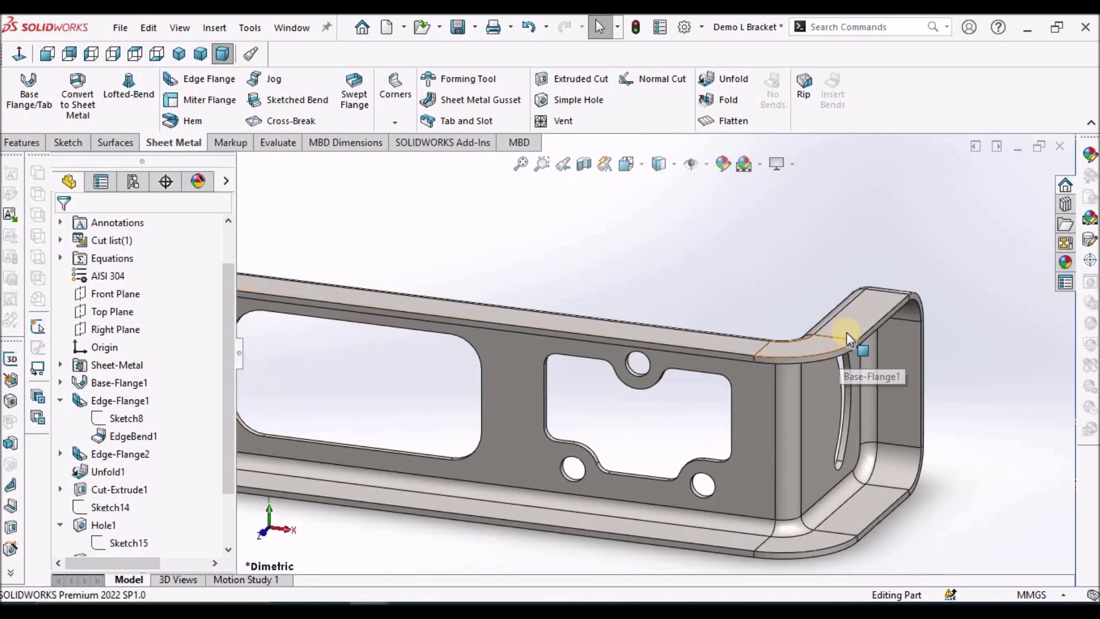
left_click(850, 329)
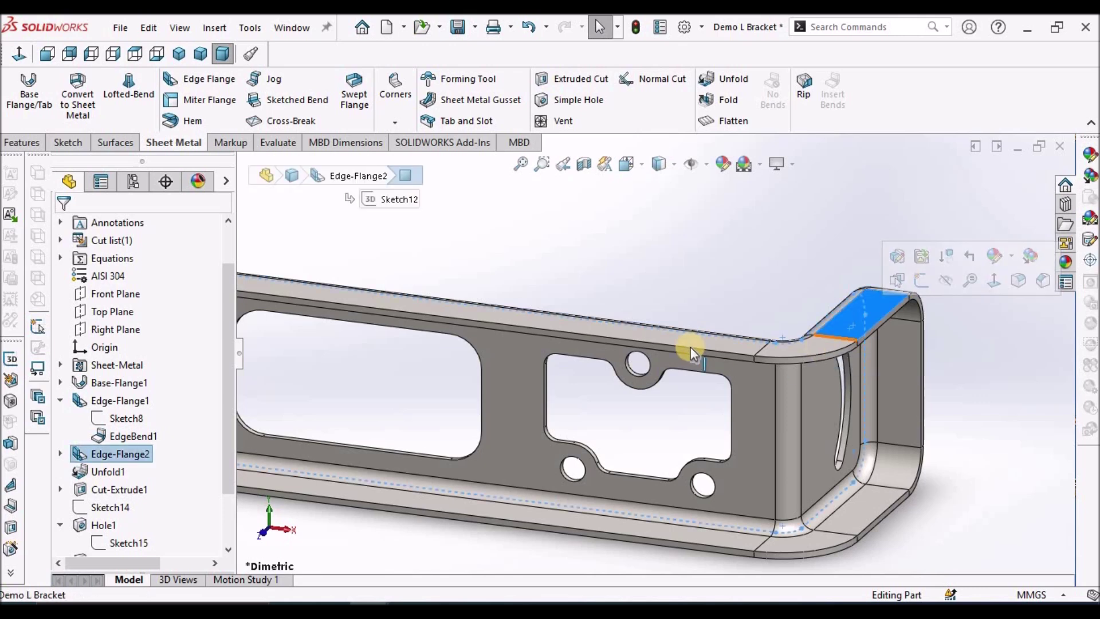
left_click(678, 339)
left_click(589, 278)
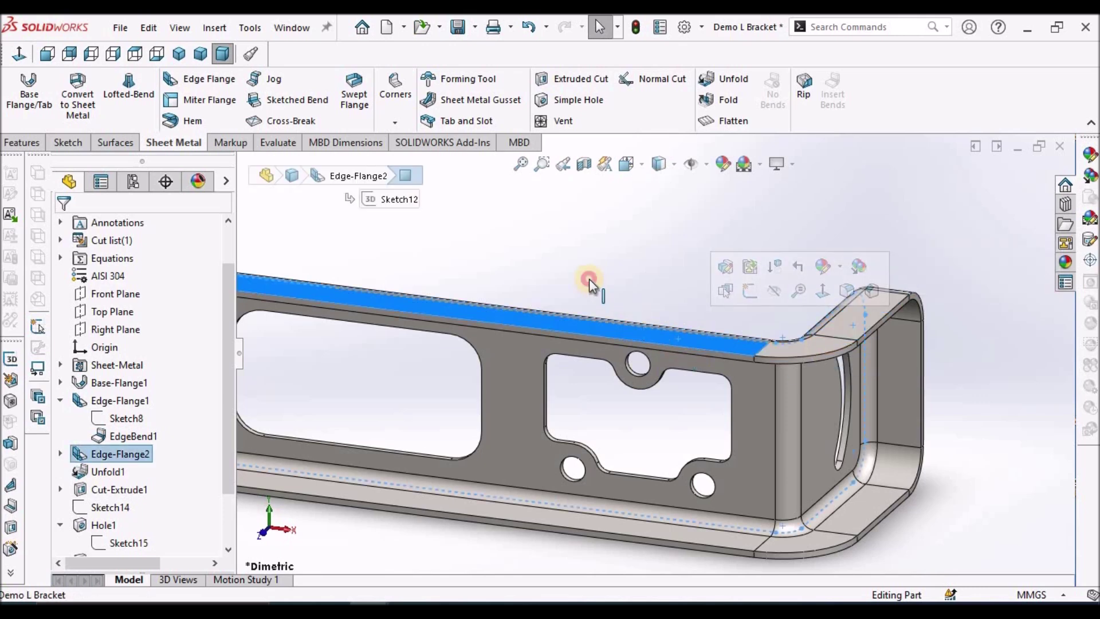
Show the folded bracket in isometric view and switch to the reference document Desc 2.pdf in the PDF reader.
left_click(156, 55)
scroll(156, 70, "down", 1)
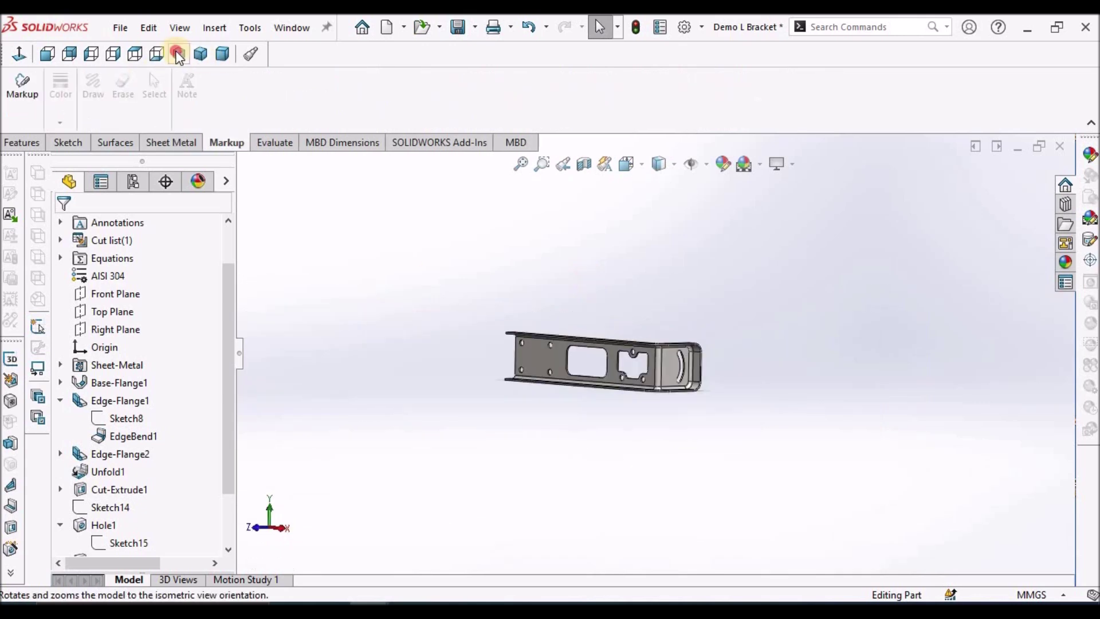
left_click(179, 54)
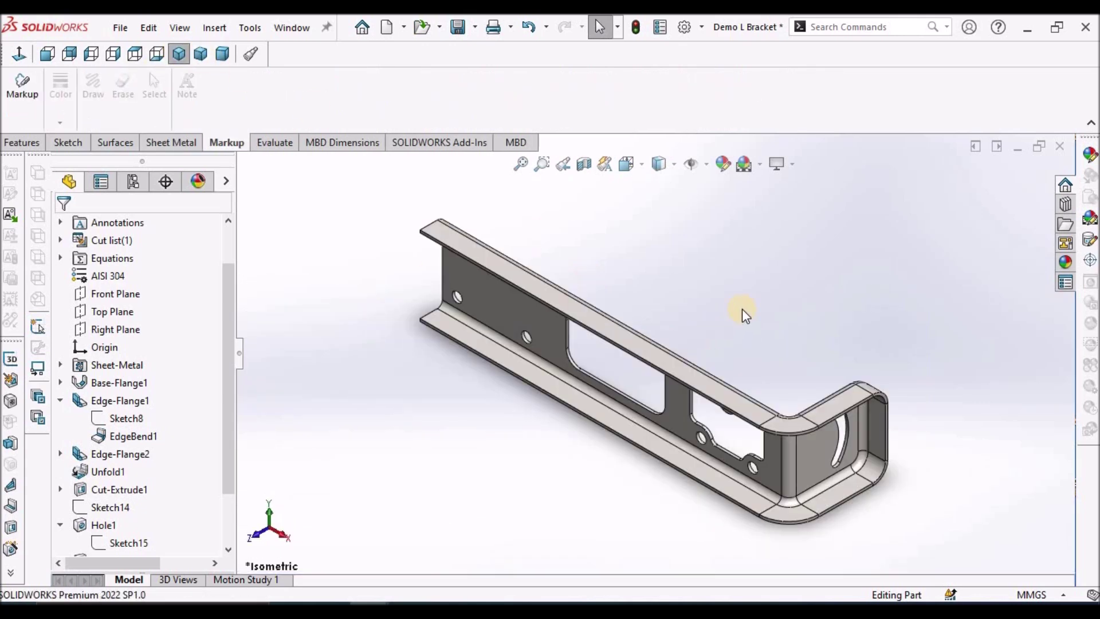
key("alt+Tab")
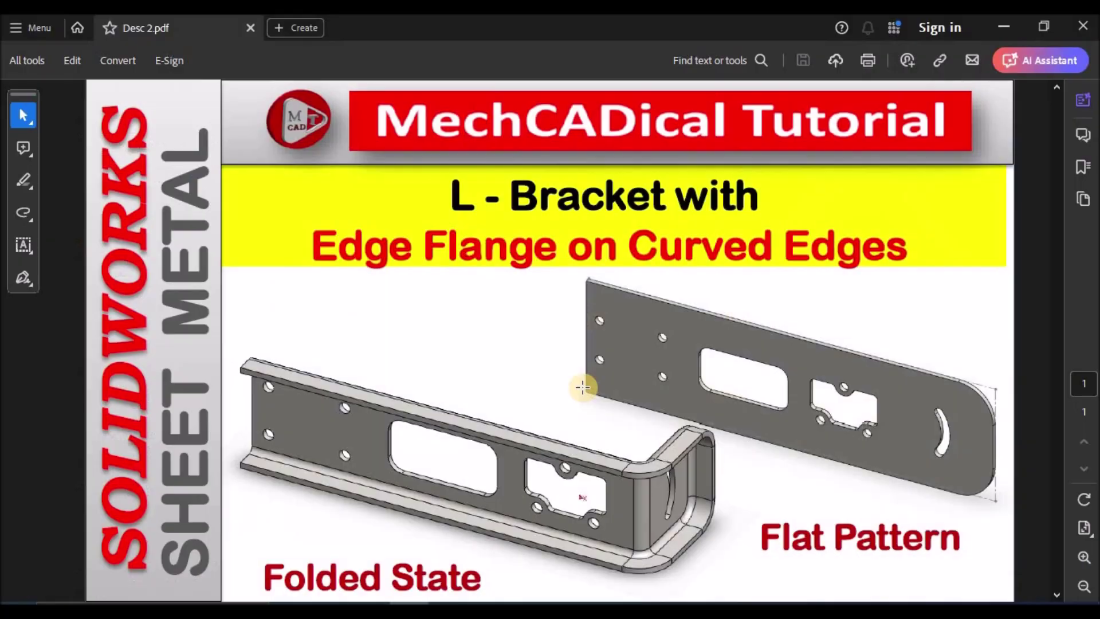